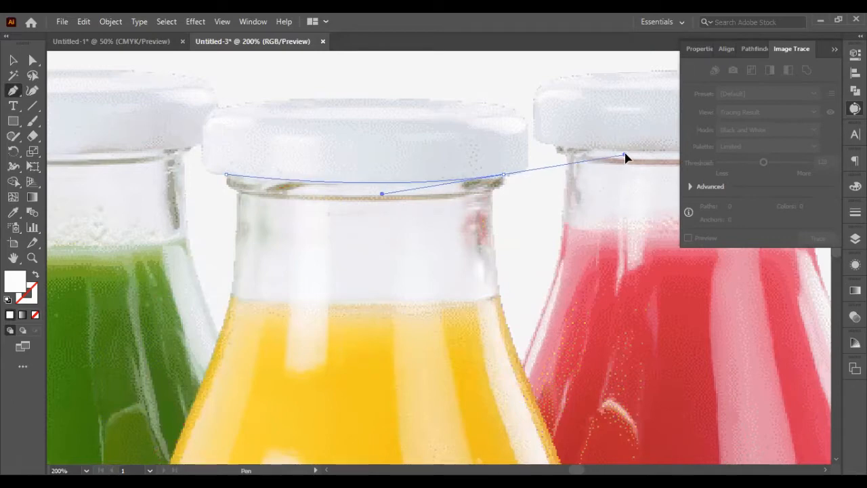
Continue the Pen tool outline of the yellow bottle down the right side of its neck and along the upper right shoulder.
{"action": "left_click", "coordinate": [492, 191]}
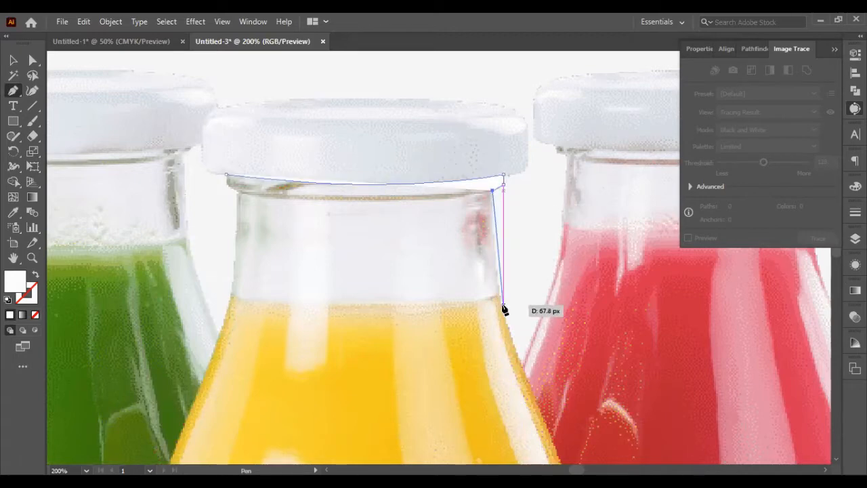
{"action": "left_click_drag", "start_coordinate": [504, 306], "coordinate": [520, 369]}
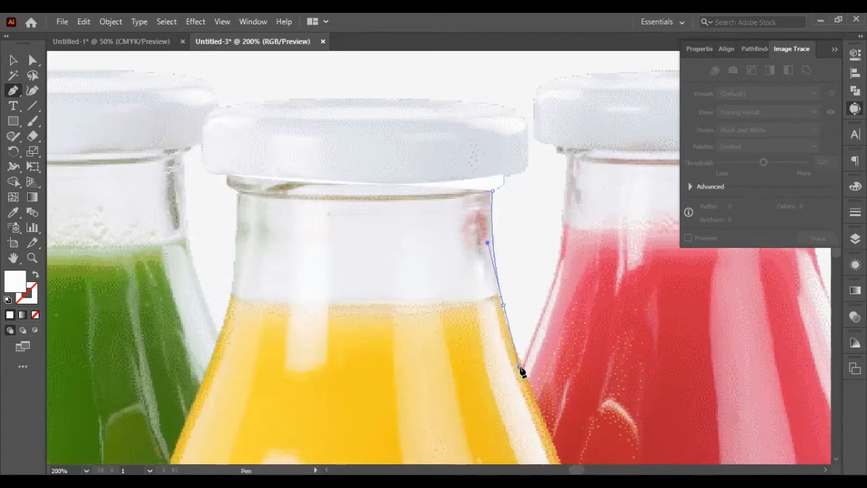
{"action": "left_click", "coordinate": [504, 306]}
{"action": "scroll", "coordinate": [508, 310], "scroll_direction": "down", "scroll_amount": 6}
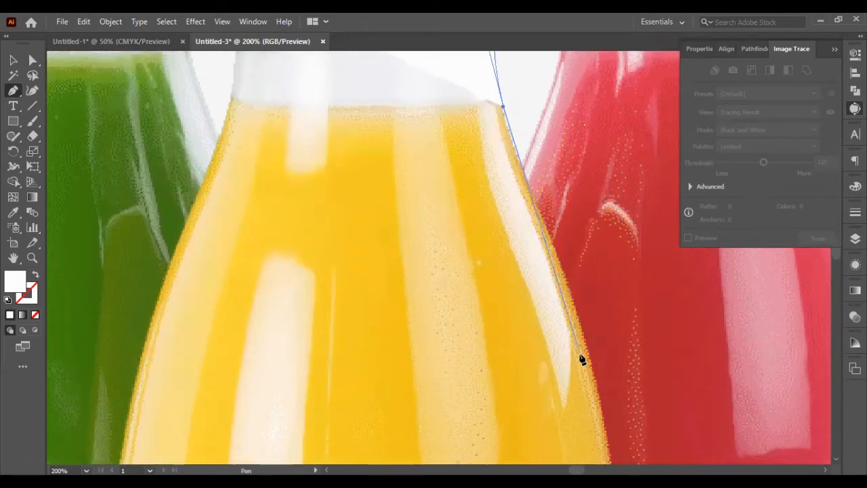
{"action": "scroll", "coordinate": [581, 358], "scroll_direction": "down", "scroll_amount": 1}
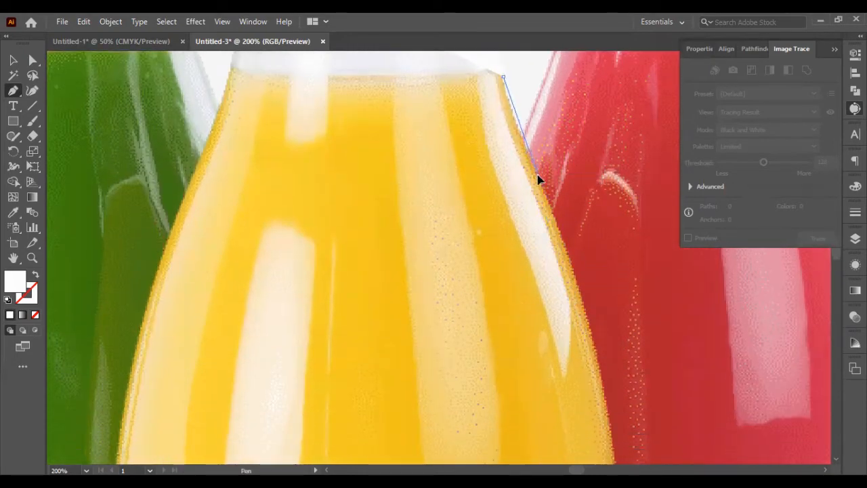
{"action": "left_click_drag", "start_coordinate": [552, 202], "coordinate": [569, 244]}
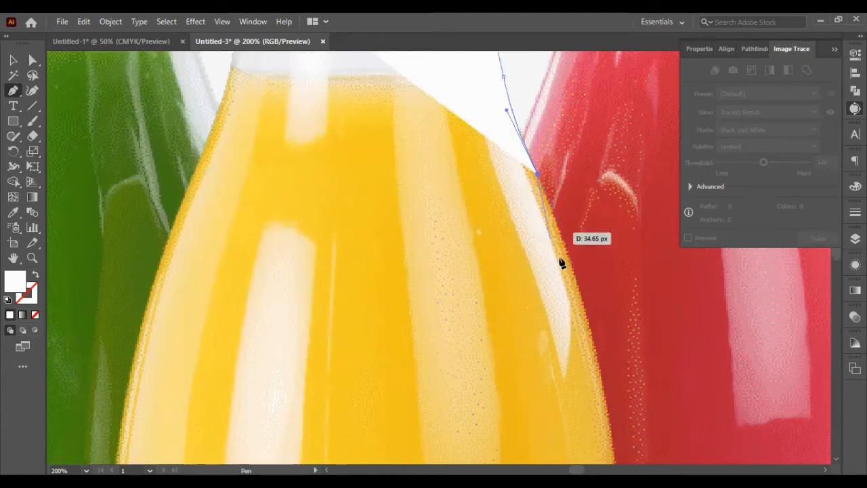
Trace the lower right shoulder curve of the yellow bottle to where its body becomes straight, ending in a corner point.
{"action": "scroll", "coordinate": [565, 271], "scroll_direction": "down", "scroll_amount": 3}
{"action": "scroll", "coordinate": [582, 315], "scroll_direction": "down", "scroll_amount": 2}
{"action": "left_click_drag", "start_coordinate": [615, 305], "coordinate": [619, 450]}
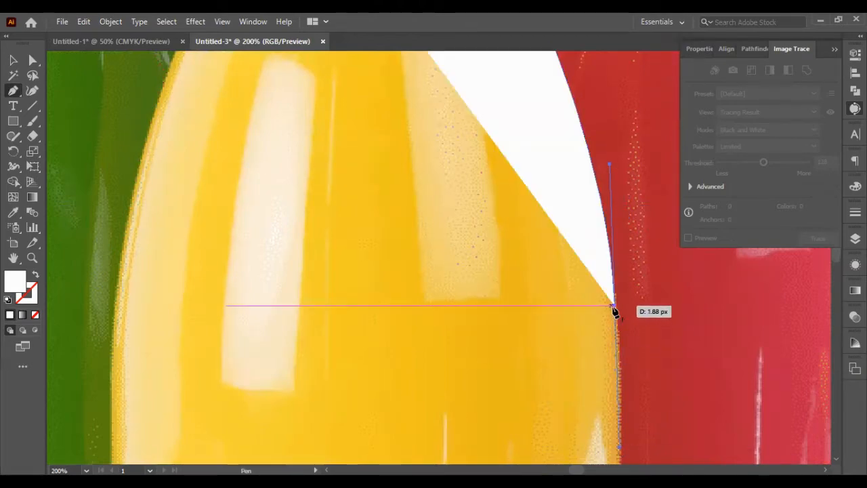
{"action": "left_click", "coordinate": [614, 307]}
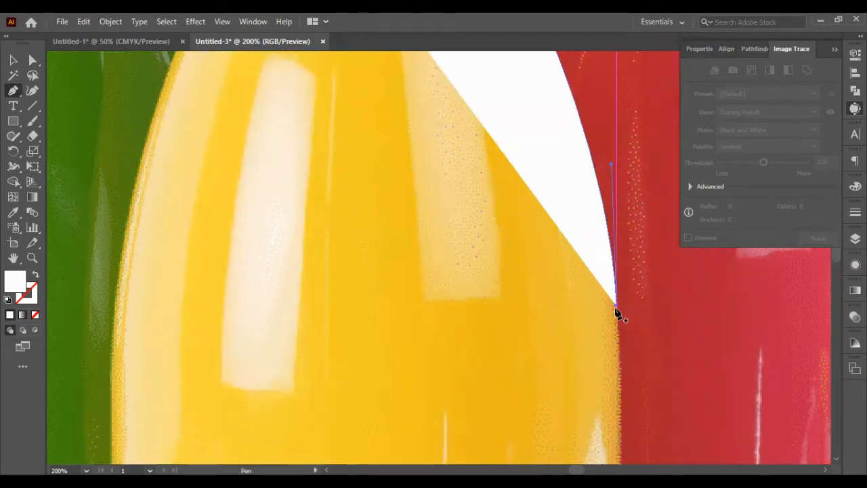
Extend the outline along the straight right side of the yellow bottle to just above its rounded base.
{"action": "scroll", "coordinate": [615, 309], "scroll_direction": "down", "scroll_amount": 5}
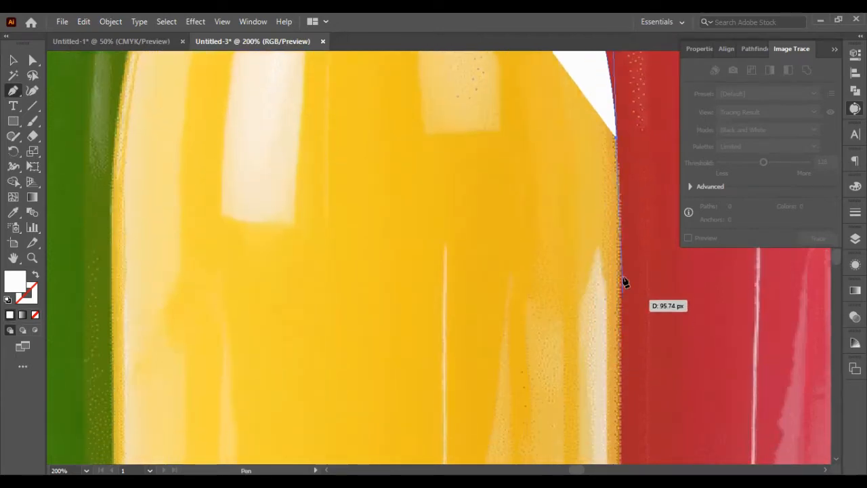
{"action": "left_click_drag", "start_coordinate": [619, 257], "coordinate": [619, 283]}
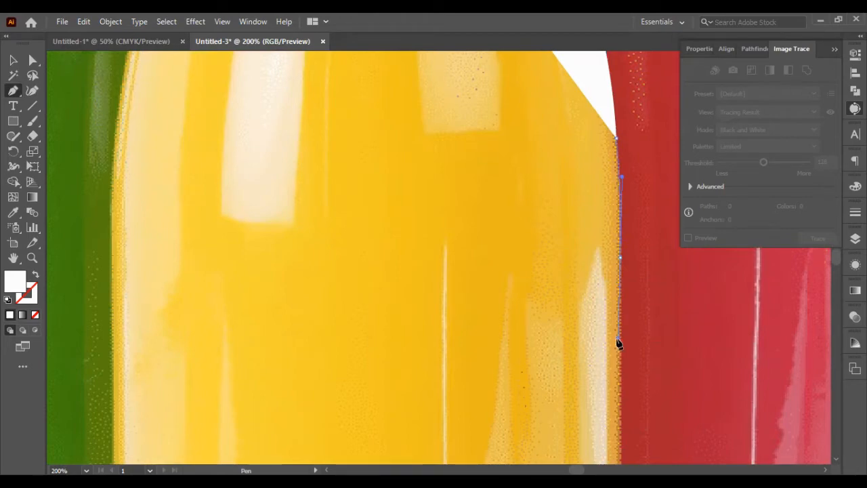
{"action": "left_click_drag", "start_coordinate": [617, 339], "coordinate": [618, 338]}
{"action": "left_click", "coordinate": [620, 258]}
{"action": "scroll", "coordinate": [640, 333], "scroll_direction": "down", "scroll_amount": 7}
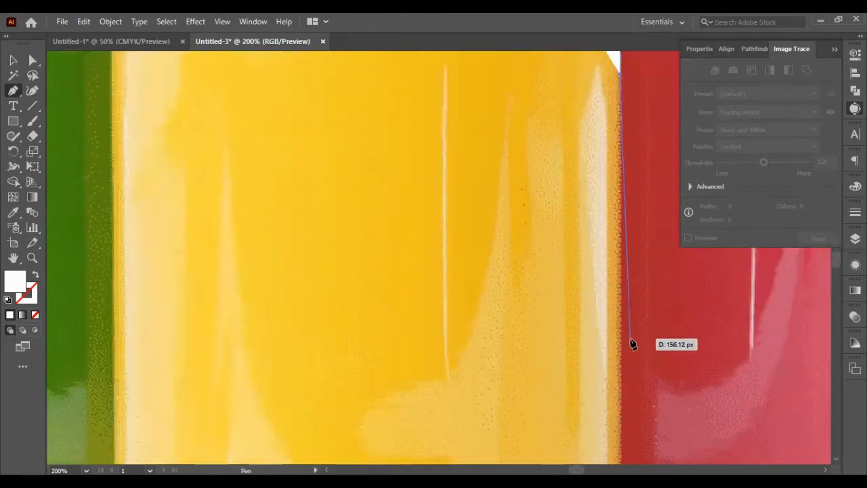
{"action": "scroll", "coordinate": [632, 344], "scroll_direction": "down", "scroll_amount": 2}
{"action": "scroll", "coordinate": [623, 351], "scroll_direction": "down", "scroll_amount": 7}
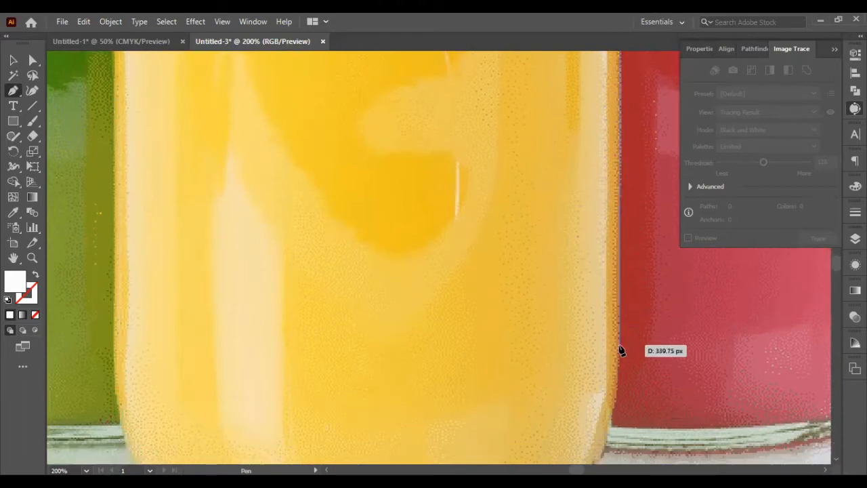
{"action": "left_click", "coordinate": [621, 350]}
Trace the rounded right corner of the yellow bottle's base and remove the curve's outgoing handle.
{"action": "scroll", "coordinate": [619, 351], "scroll_direction": "down", "scroll_amount": 5}
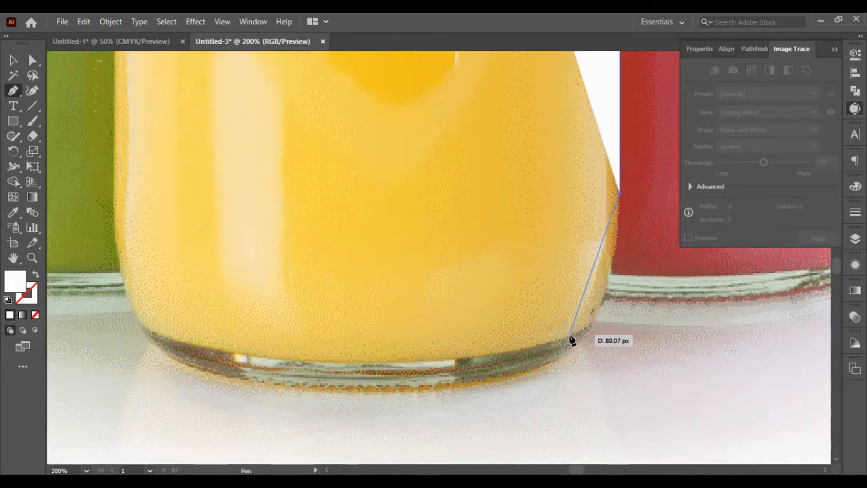
{"action": "left_click_drag", "start_coordinate": [571, 338], "coordinate": [523, 345]}
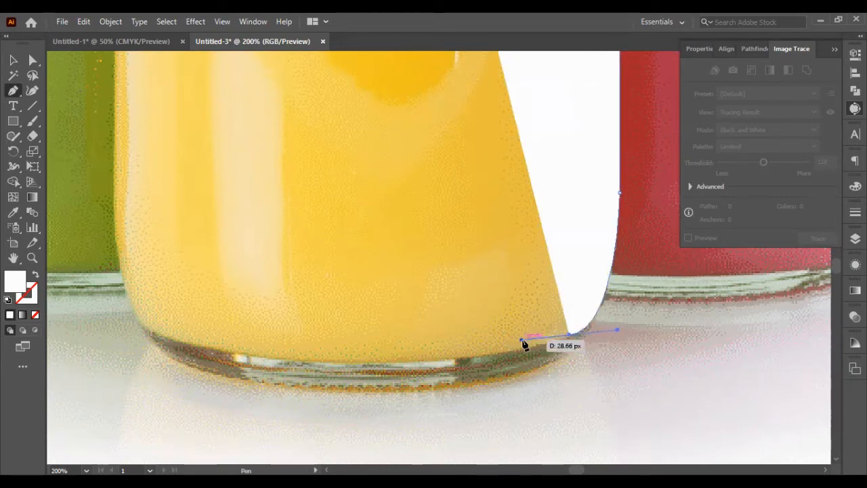
{"action": "left_click", "coordinate": [569, 337]}
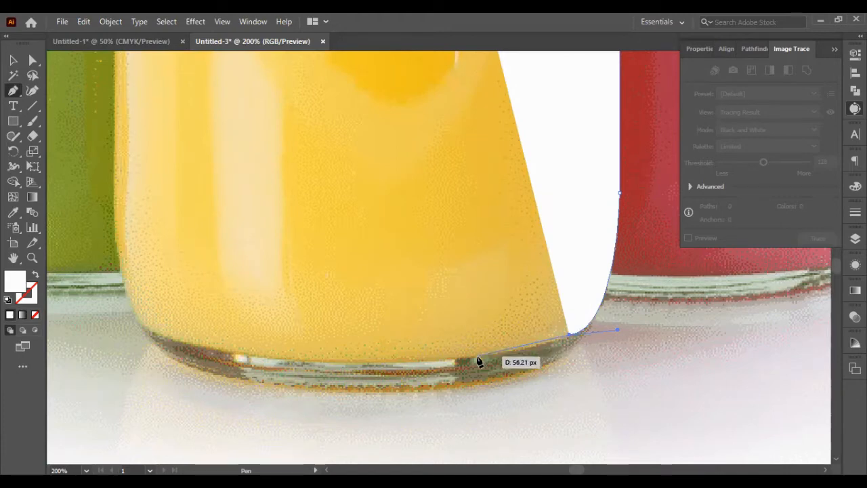
Trace the curved lower edge of the yellow juice across the base toward the left corner.
{"action": "left_click_drag", "start_coordinate": [477, 357], "coordinate": [452, 361]}
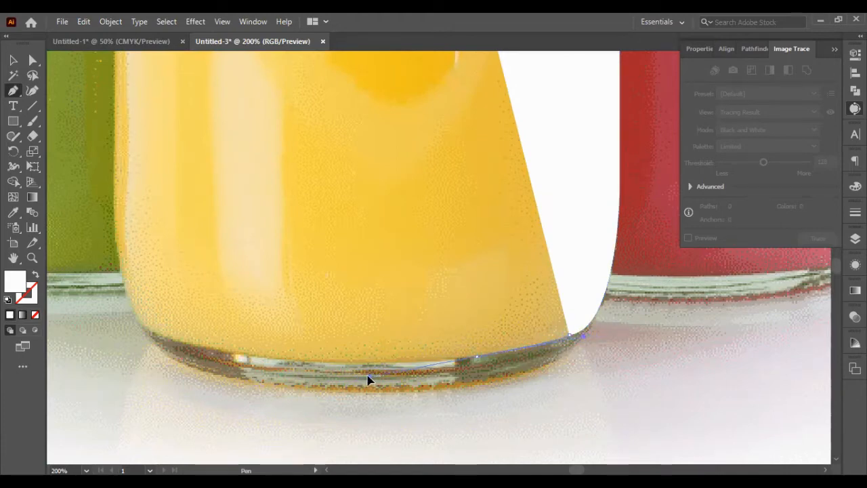
{"action": "left_click_drag", "start_coordinate": [368, 379], "coordinate": [368, 380]}
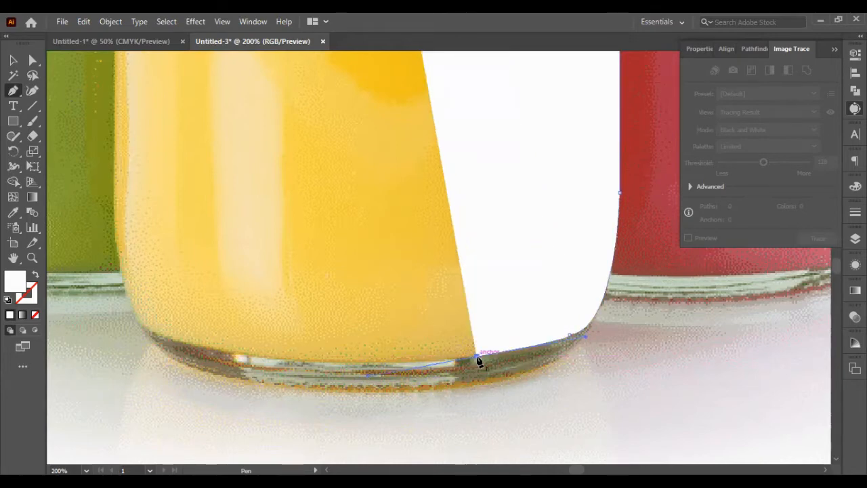
{"action": "left_click_drag", "start_coordinate": [476, 361], "coordinate": [310, 364]}
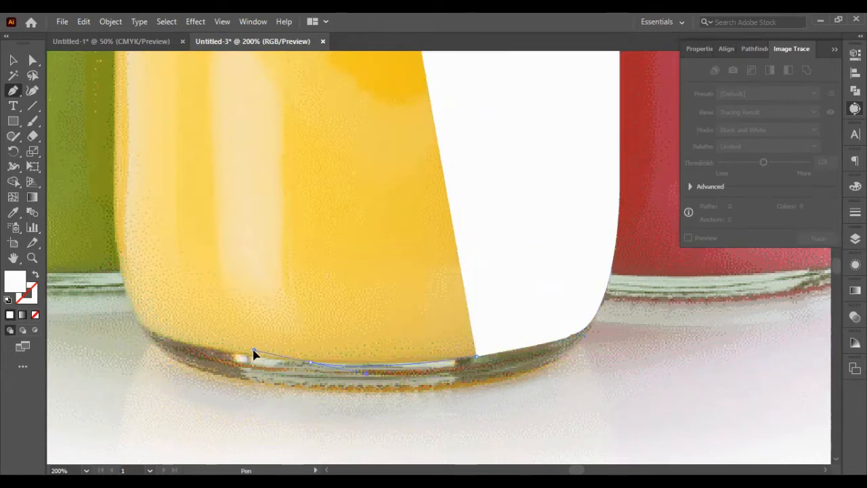
{"action": "left_click_drag", "start_coordinate": [217, 350], "coordinate": [211, 352]}
Trace the rounded left corner of the base and the straight left side up to the start of the shoulder.
{"action": "left_click_drag", "start_coordinate": [310, 365], "coordinate": [115, 188]}
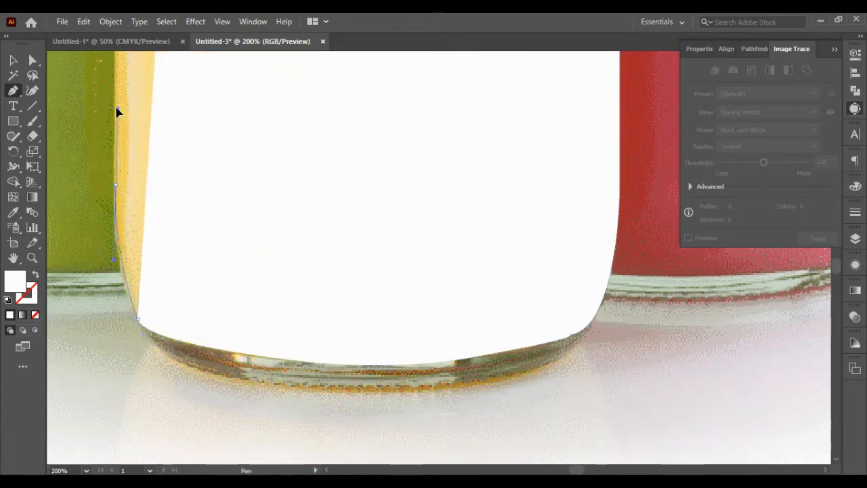
{"action": "left_click_drag", "start_coordinate": [122, 101], "coordinate": [117, 189]}
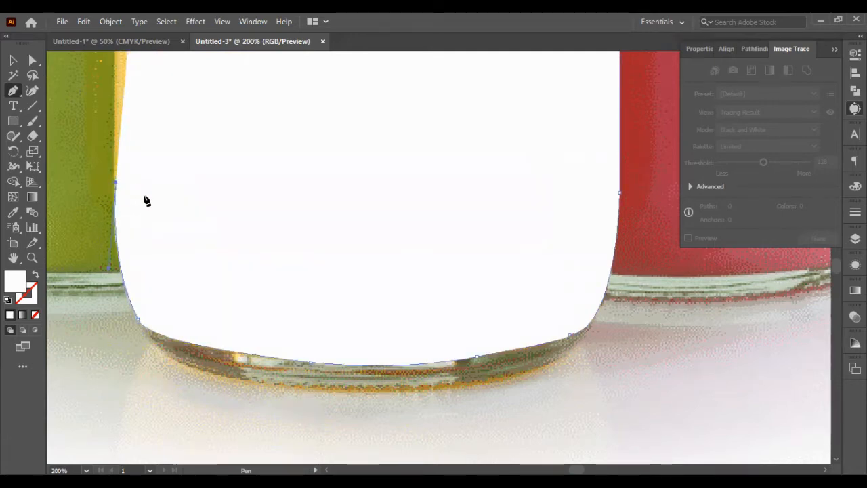
{"action": "key", "text": "ctrl+z"}
{"action": "scroll", "coordinate": [116, 184], "scroll_direction": "up", "scroll_amount": 6}
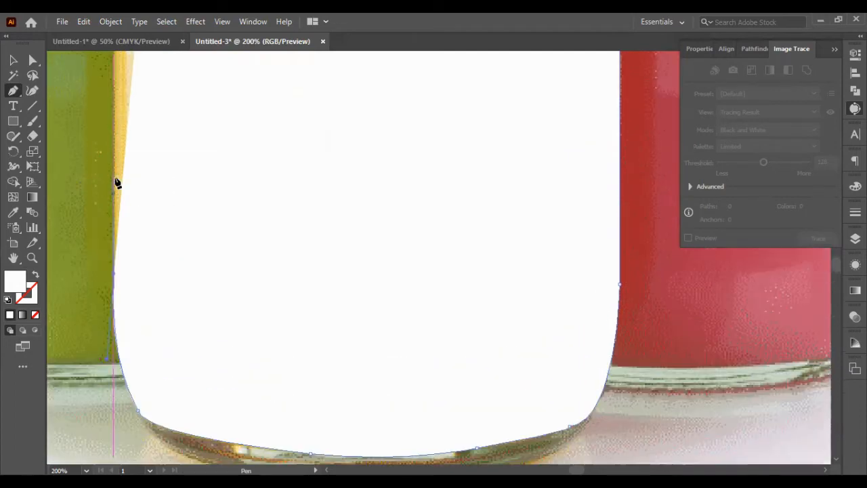
{"action": "scroll", "coordinate": [117, 183], "scroll_direction": "up", "scroll_amount": 6}
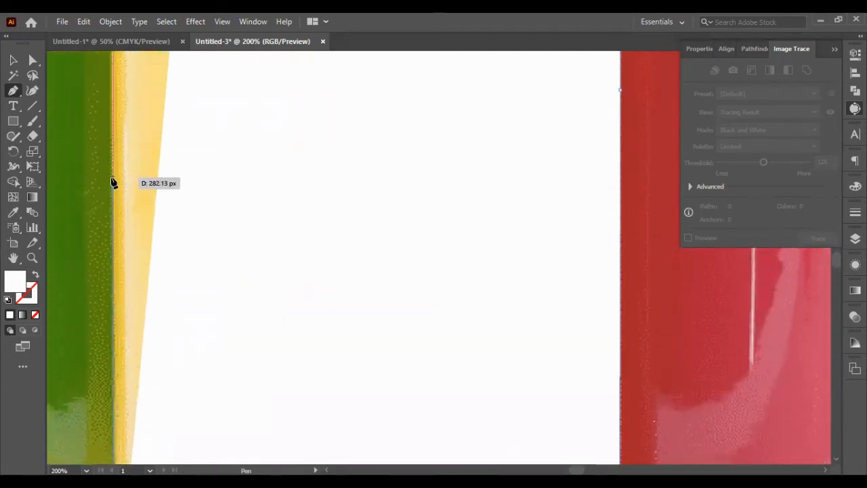
{"action": "scroll", "coordinate": [112, 183], "scroll_direction": "up", "scroll_amount": 5}
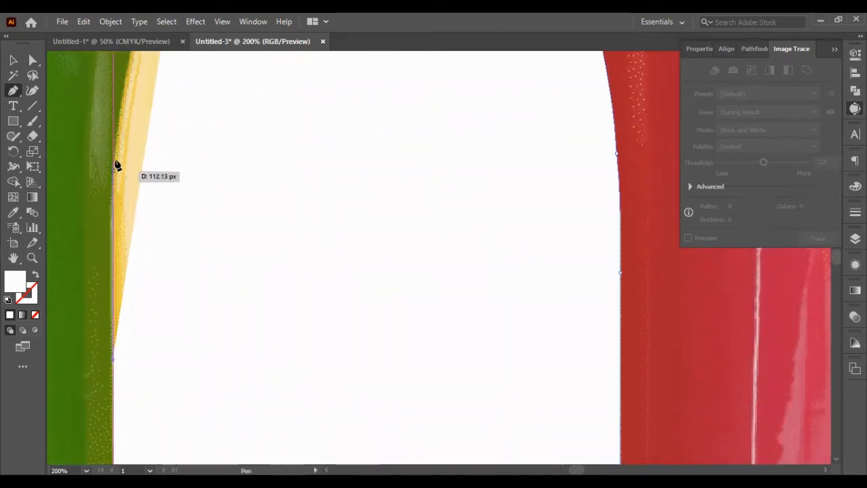
{"action": "mouse_move", "coordinate": [116, 164]}
{"action": "left_mouse_down"}
{"action": "mouse_move", "coordinate": [124, 158]}
{"action": "mouse_move", "coordinate": [117, 165]}
{"action": "left_mouse_up"}
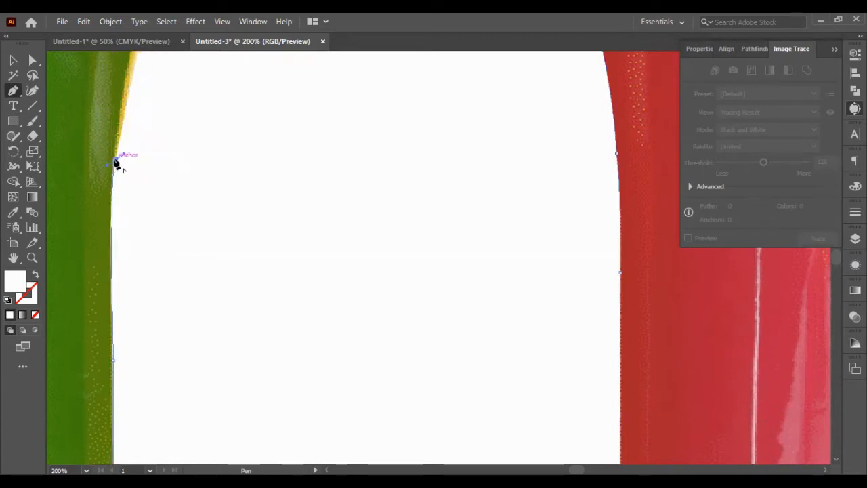
Swap fill and stroke to make the outline unfilled with a white stroke, and trace the lower left shoulder curve.
{"action": "scroll", "coordinate": [116, 165], "scroll_direction": "up", "scroll_amount": 5}
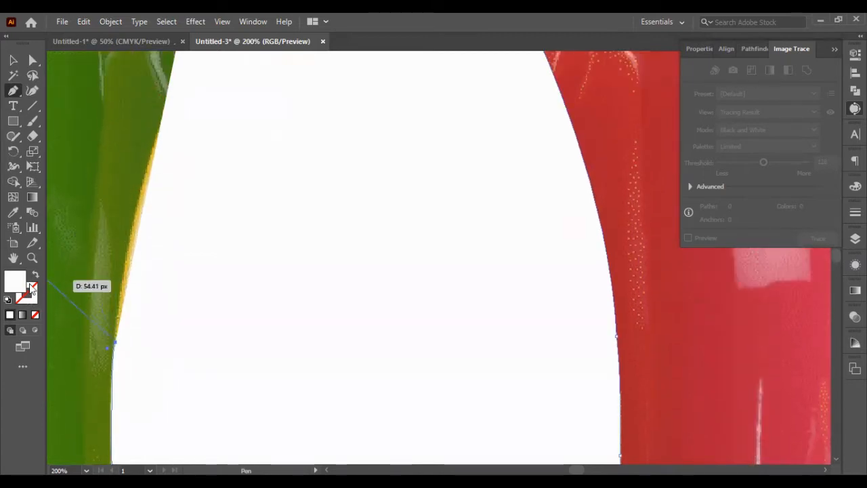
{"action": "left_click", "coordinate": [37, 272]}
{"action": "scroll", "coordinate": [145, 178], "scroll_direction": "up", "scroll_amount": 2}
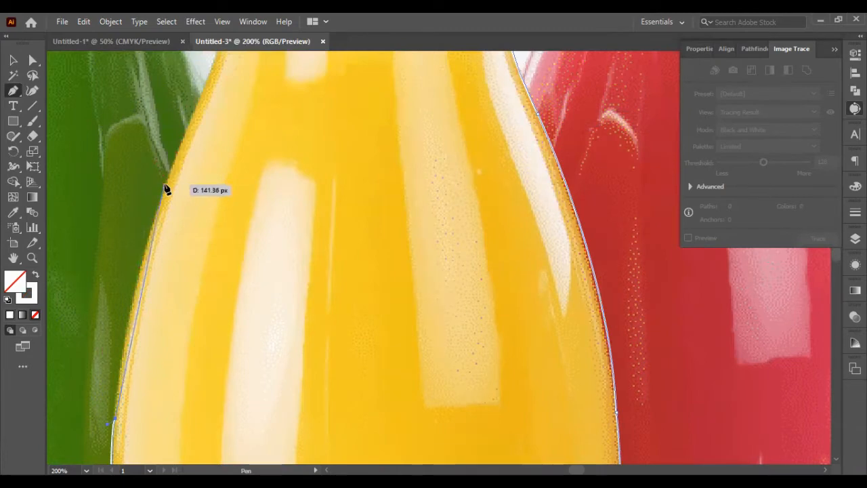
{"action": "left_click_drag", "start_coordinate": [166, 185], "coordinate": [208, 142]}
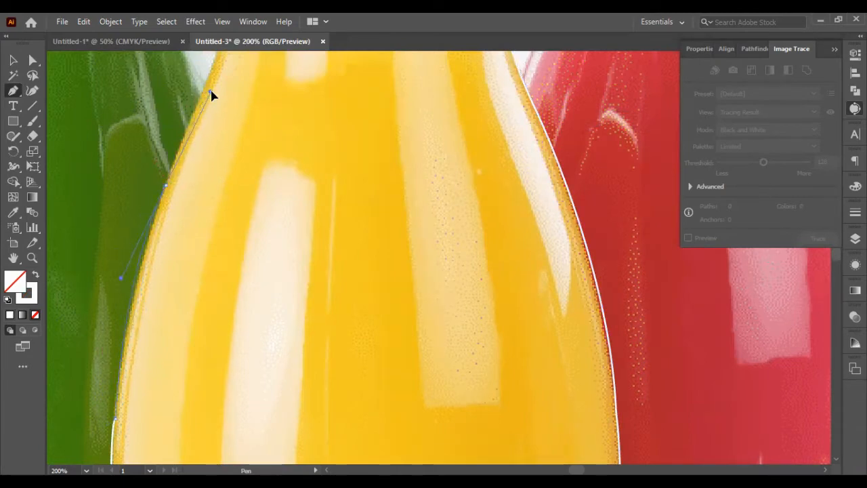
{"action": "left_click_drag", "start_coordinate": [208, 93], "coordinate": [208, 92]}
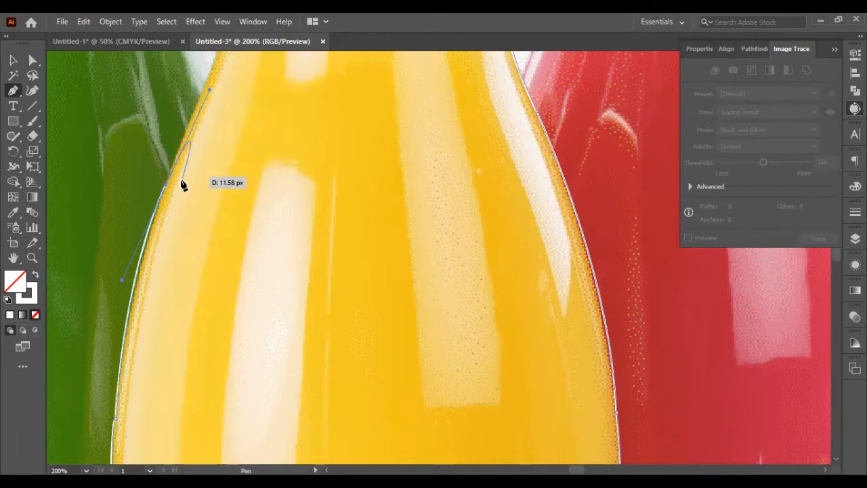
{"action": "scroll", "coordinate": [166, 192], "scroll_direction": "up", "scroll_amount": 4}
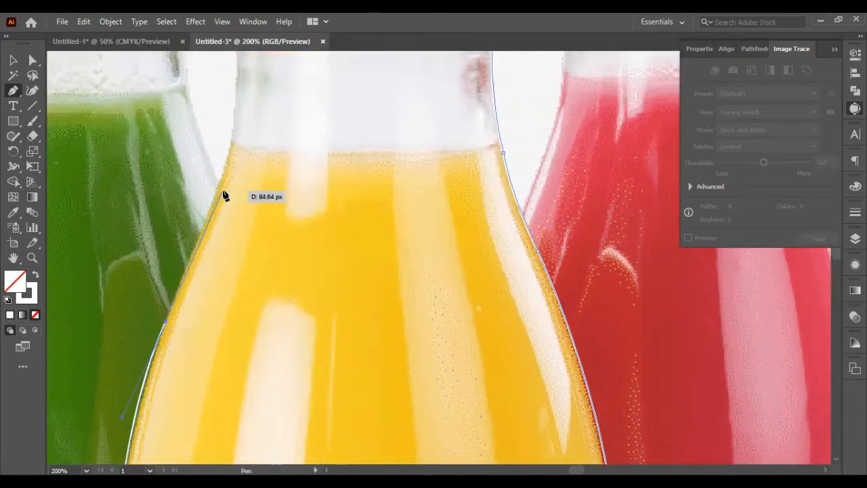
Trace the upper left shoulder and neck, close the path under the lid, and swap fill and stroke back to a white fill.
{"action": "left_click_drag", "start_coordinate": [230, 175], "coordinate": [231, 156]}
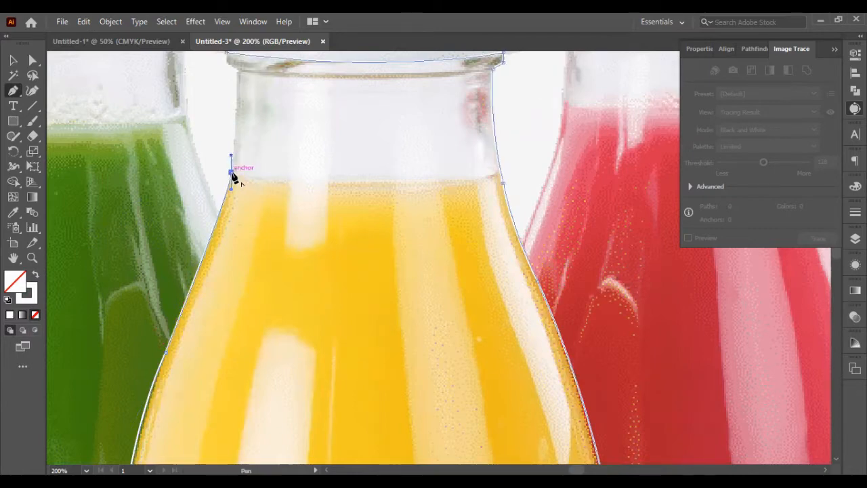
{"action": "left_click", "coordinate": [231, 173]}
{"action": "scroll", "coordinate": [224, 173], "scroll_direction": "up", "scroll_amount": 3}
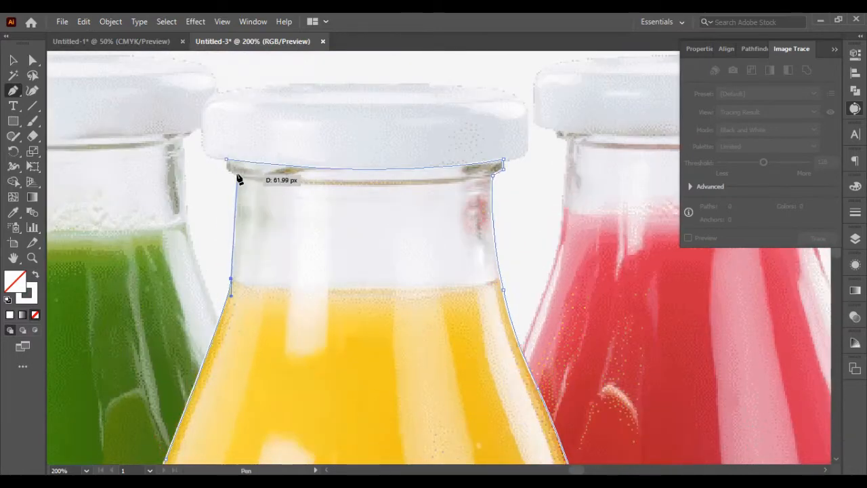
{"action": "left_click", "coordinate": [233, 176]}
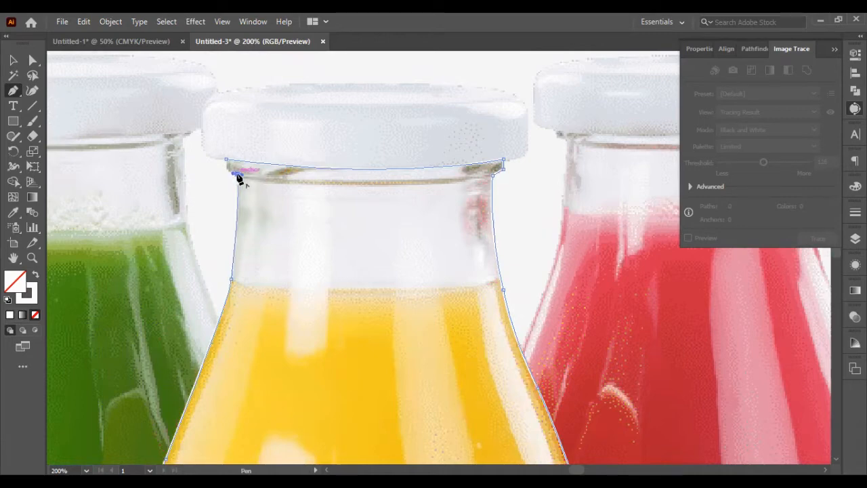
{"action": "mouse_move", "coordinate": [233, 171]}
{"action": "left_mouse_down"}
{"action": "mouse_move", "coordinate": [226, 196]}
{"action": "mouse_move", "coordinate": [226, 161]}
{"action": "left_mouse_up"}
{"action": "left_click", "coordinate": [35, 276]}
{"action": "left_click", "coordinate": [539, 243]}
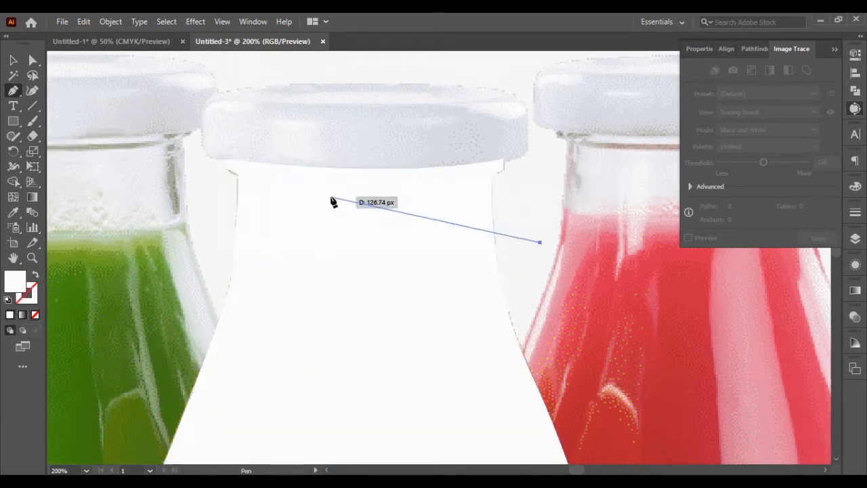
Move the bottle photo off the artboard to its left, leaving the traced bottle shape in place.
{"action": "left_click", "coordinate": [13, 60]}
{"action": "scroll", "coordinate": [434, 281], "scroll_direction": "up", "scroll_amount": 2}
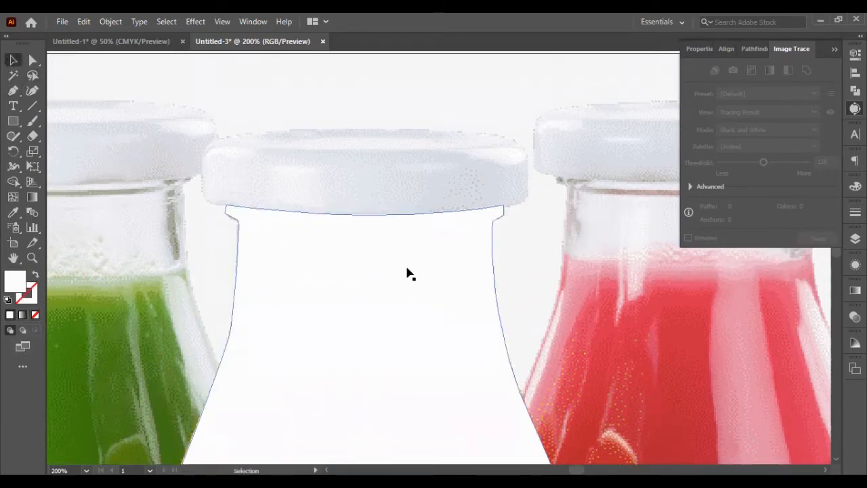
{"action": "left_click", "coordinate": [416, 322]}
{"action": "scroll", "coordinate": [416, 322], "scroll_direction": "down", "scroll_amount": 5}
{"action": "scroll", "coordinate": [416, 377], "scroll_direction": "down", "scroll_amount": 4}
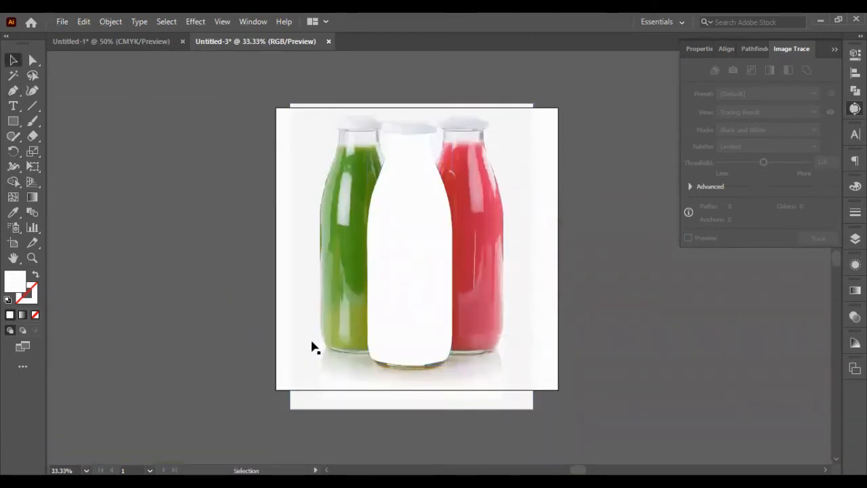
{"action": "left_click_drag", "start_coordinate": [535, 298], "coordinate": [271, 279]}
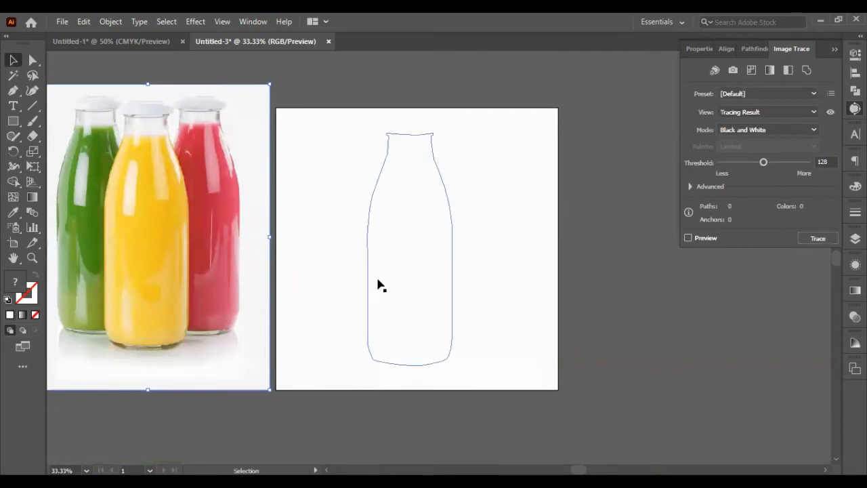
Fill the traced bottle shape with the red sampled from the red juice bottle in the photo.
{"action": "left_click", "coordinate": [385, 291]}
{"action": "left_click", "coordinate": [13, 212]}
{"action": "left_click", "coordinate": [203, 167]}
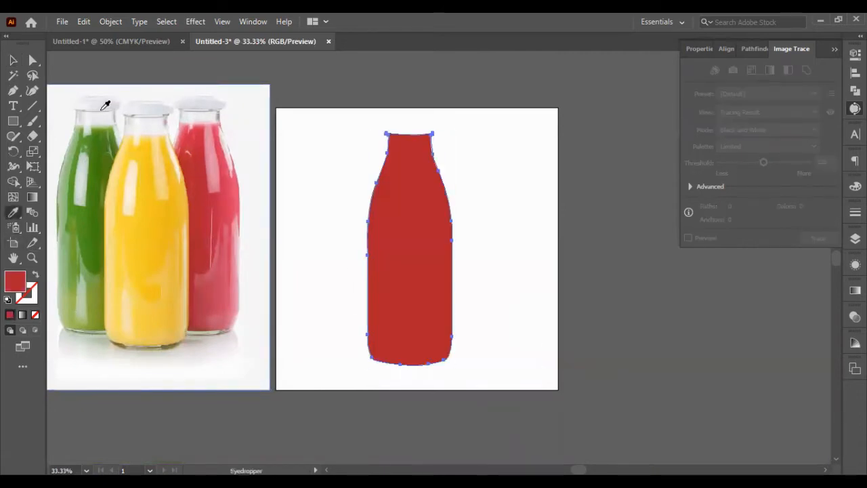
{"action": "left_click", "coordinate": [13, 61]}
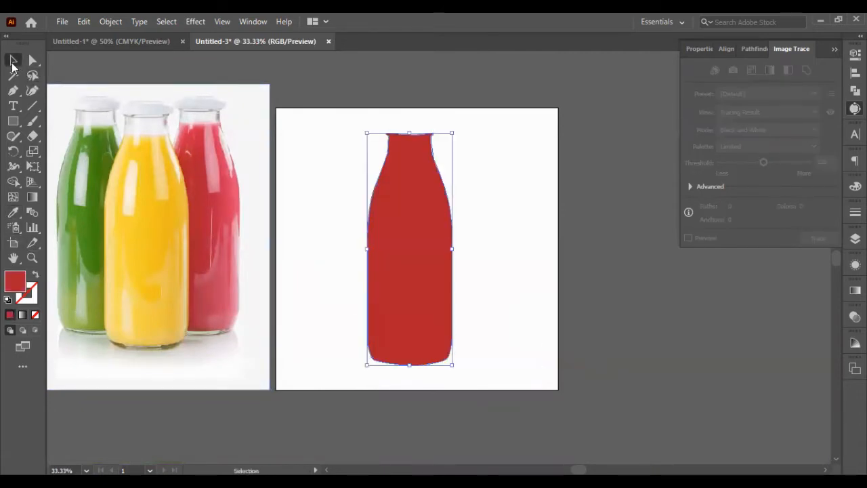
Fill the traced bottle shape with the golden yellow sampled from the yellow juice in the photo, and deselect it.
{"action": "left_click", "coordinate": [13, 212]}
{"action": "left_click", "coordinate": [168, 213]}
{"action": "left_click", "coordinate": [127, 187]}
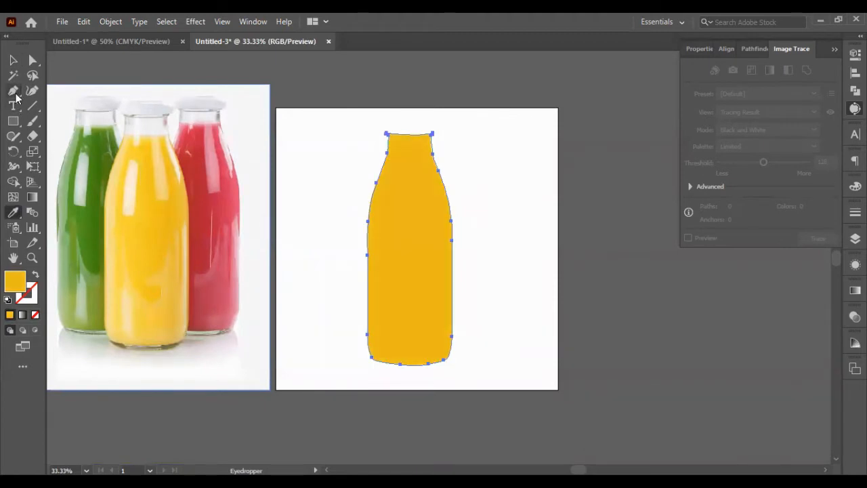
{"action": "left_click", "coordinate": [13, 60]}
{"action": "left_click", "coordinate": [653, 271]}
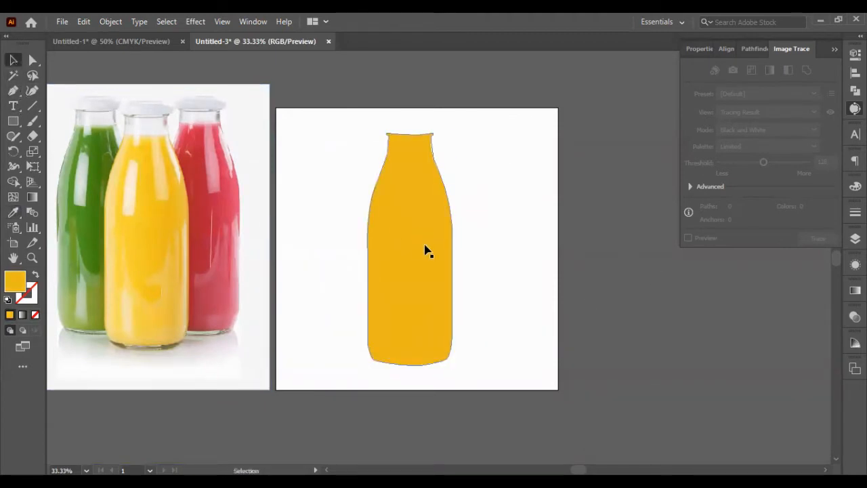
Move the yellow bottle shape straight down on the artboard to leave more space above its neck.
{"action": "scroll", "coordinate": [478, 317], "scroll_direction": "up", "scroll_amount": 2}
{"action": "scroll", "coordinate": [478, 323], "scroll_direction": "down", "scroll_amount": 2}
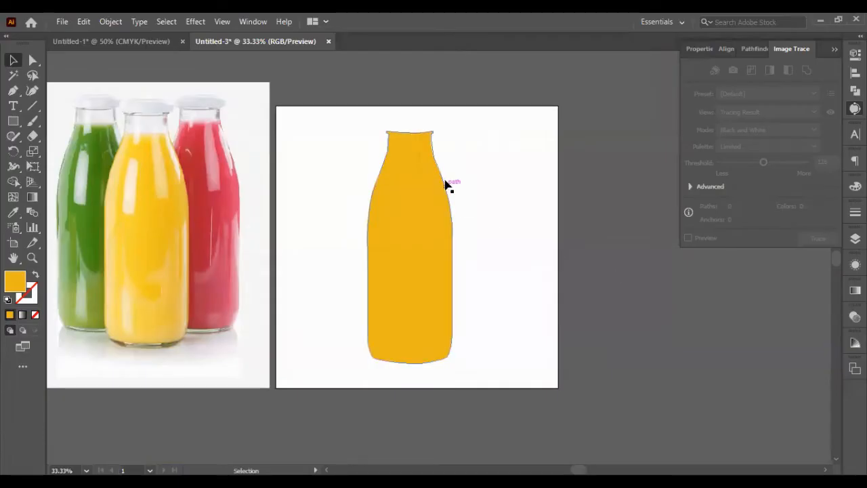
{"action": "scroll", "coordinate": [447, 182], "scroll_direction": "up", "scroll_amount": 3}
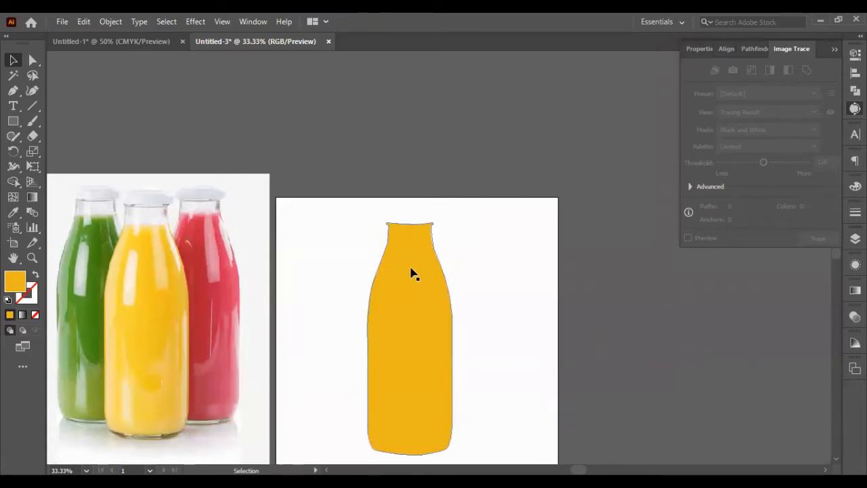
{"action": "left_click_drag", "start_coordinate": [412, 273], "coordinate": [413, 300]}
{"action": "scroll", "coordinate": [417, 247], "scroll_direction": "up", "scroll_amount": 3}
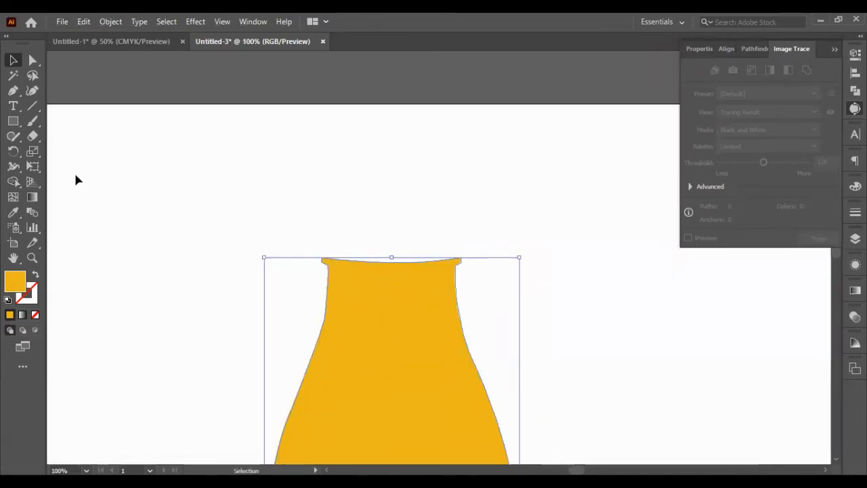
{"action": "key", "text": "ctrl"}
{"action": "scroll", "coordinate": [193, 199], "scroll_direction": "down", "scroll_amount": 1}
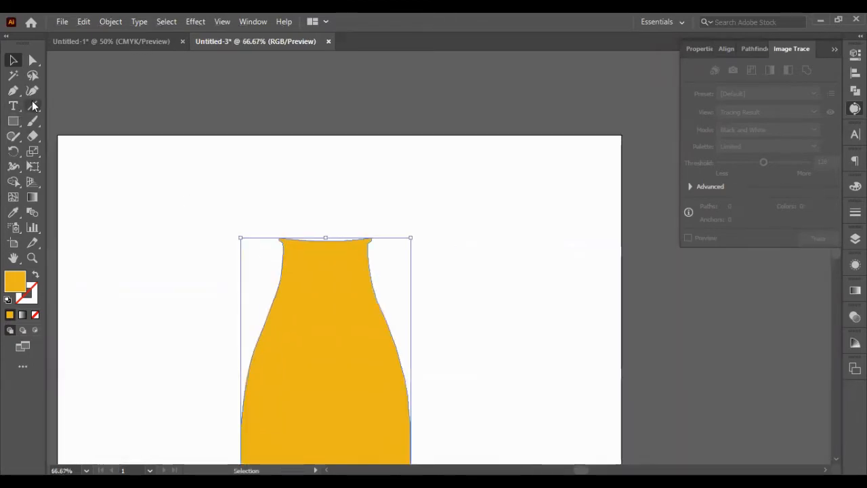
Draw a rectangle over the lid of the yellow bottle in the photo, spanning the lid's full width and height.
{"action": "left_click", "coordinate": [13, 122]}
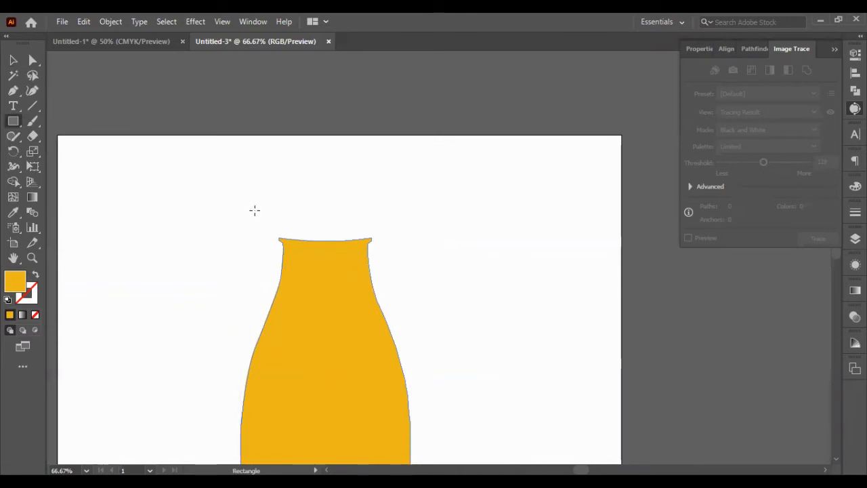
{"action": "scroll", "coordinate": [252, 209], "scroll_direction": "down", "scroll_amount": 3}
{"action": "scroll", "coordinate": [106, 196], "scroll_direction": "up", "scroll_amount": 3}
{"action": "scroll", "coordinate": [106, 269], "scroll_direction": "down", "scroll_amount": 1}
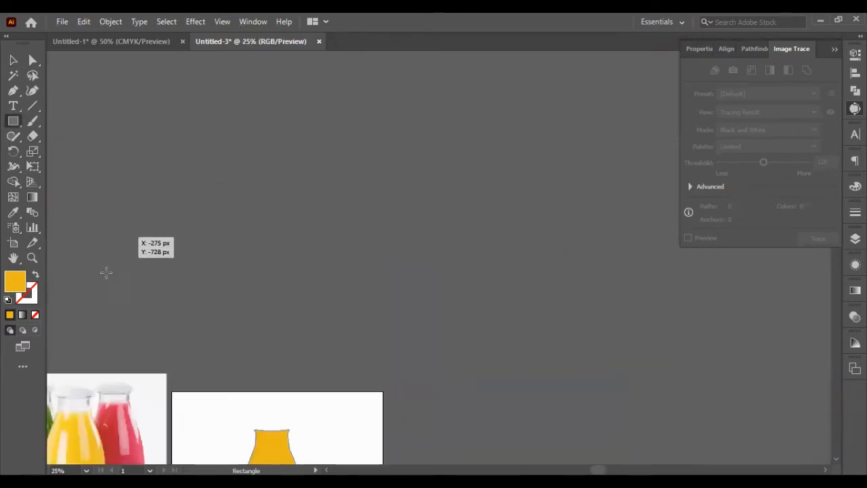
{"action": "scroll", "coordinate": [106, 270], "scroll_direction": "down", "scroll_amount": 3}
{"action": "scroll", "coordinate": [106, 270], "scroll_direction": "up", "scroll_amount": 3}
{"action": "scroll", "coordinate": [87, 355], "scroll_direction": "left", "scroll_amount": 2}
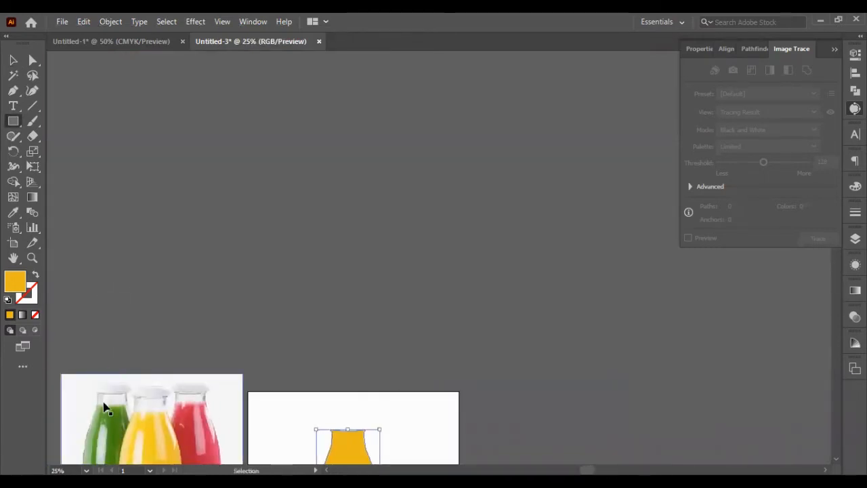
{"action": "scroll", "coordinate": [105, 406], "scroll_direction": "left", "scroll_amount": 1}
{"action": "scroll", "coordinate": [180, 407], "scroll_direction": "up", "scroll_amount": 2}
{"action": "scroll", "coordinate": [180, 404], "scroll_direction": "down", "scroll_amount": 4}
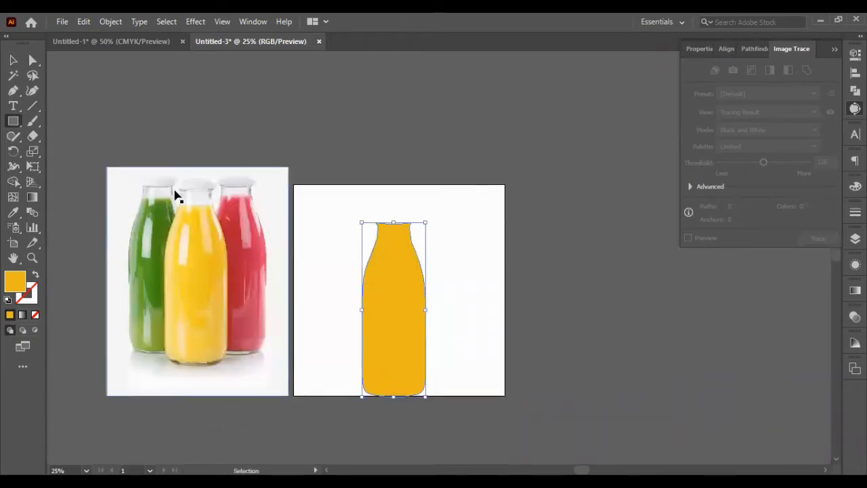
{"action": "scroll", "coordinate": [175, 195], "scroll_direction": "left", "scroll_amount": 1}
{"action": "scroll", "coordinate": [186, 196], "scroll_direction": "up", "scroll_amount": 4}
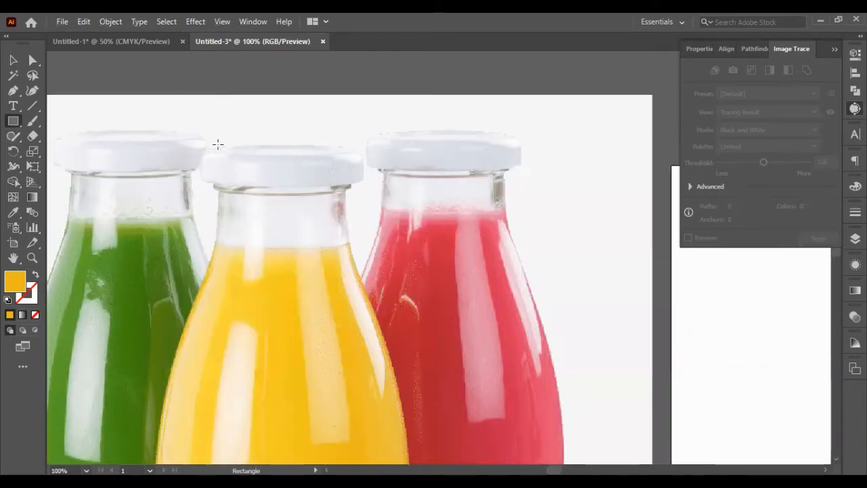
{"action": "mouse_move", "coordinate": [200, 147]}
{"action": "left_mouse_down"}
{"action": "mouse_move", "coordinate": [291, 190]}
{"action": "mouse_move", "coordinate": [364, 187]}
{"action": "left_mouse_up"}
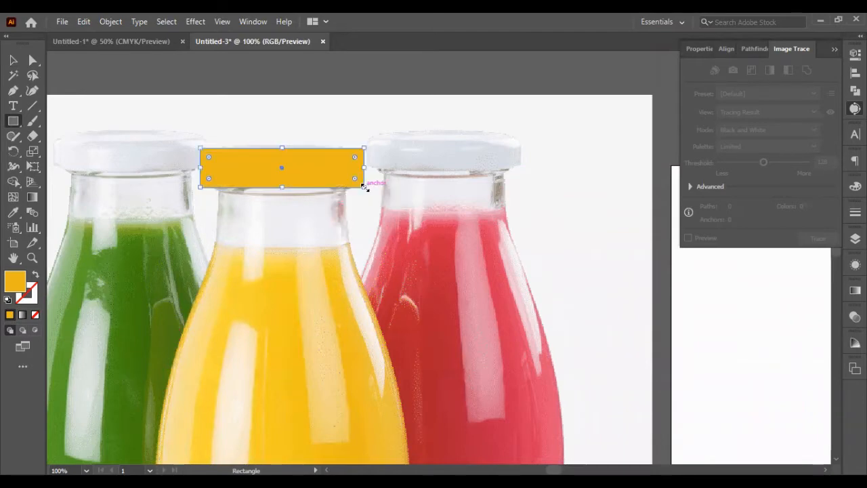
Round all four corners of the lid rectangle to match the lid's soft edges, and deselect it.
{"action": "left_click", "coordinate": [13, 60]}
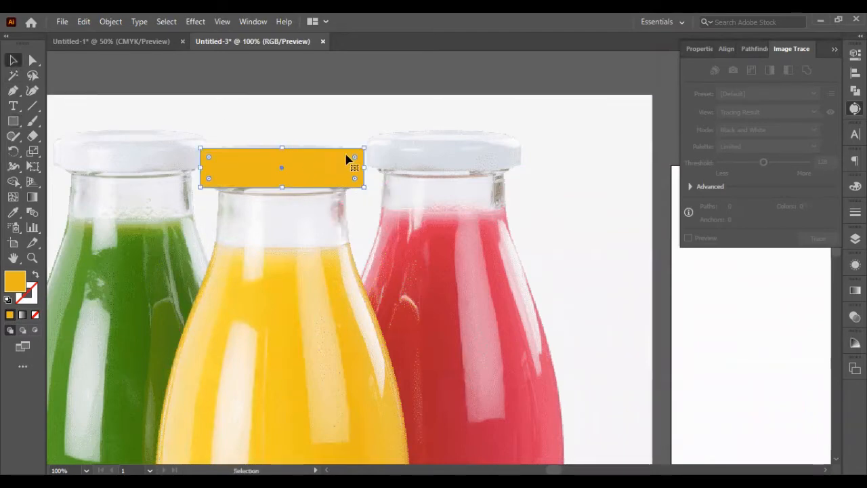
{"action": "left_click_drag", "start_coordinate": [353, 160], "coordinate": [343, 161]}
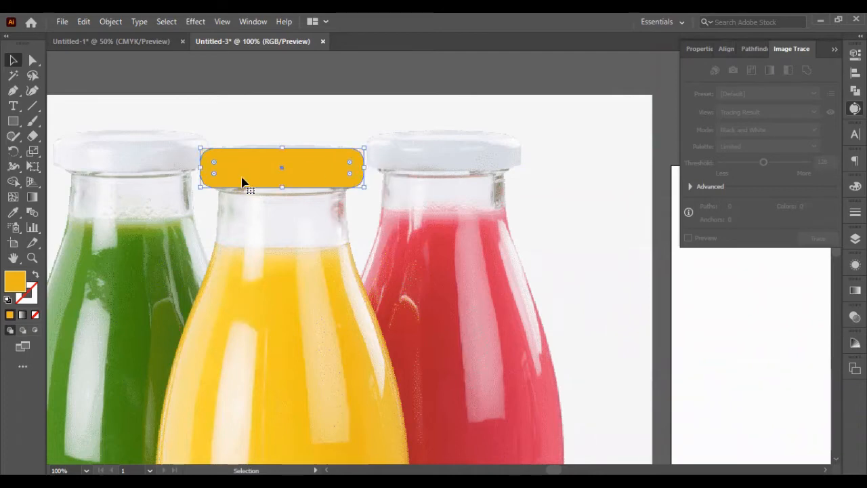
{"action": "left_click", "coordinate": [315, 64]}
Duplicate the rounded lid rectangle slightly above the original and shrink the copy around its centre into a narrower top piece.
{"action": "left_click_drag", "start_coordinate": [294, 160], "coordinate": [451, 250]}
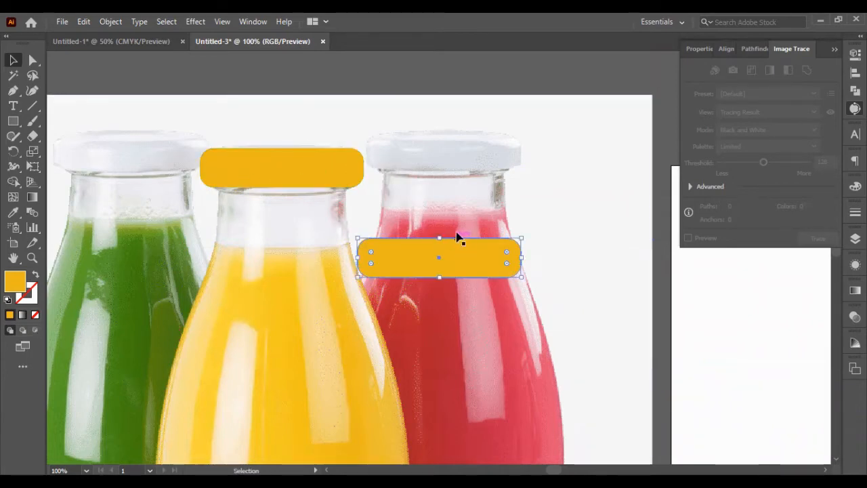
{"action": "key", "text": "ctrl+z"}
{"action": "mouse_move", "coordinate": [267, 177]}
{"action": "left_mouse_down"}
{"action": "mouse_move", "coordinate": [293, 256]}
{"action": "mouse_move", "coordinate": [262, 178]}
{"action": "mouse_move", "coordinate": [269, 167]}
{"action": "left_mouse_up"}
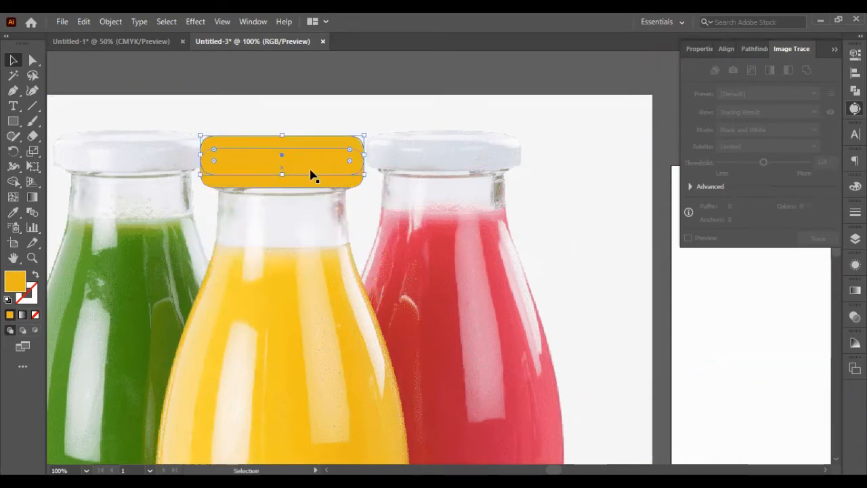
{"action": "left_click_drag", "start_coordinate": [358, 175], "coordinate": [343, 168]}
{"action": "key", "text": "ctrl+z"}
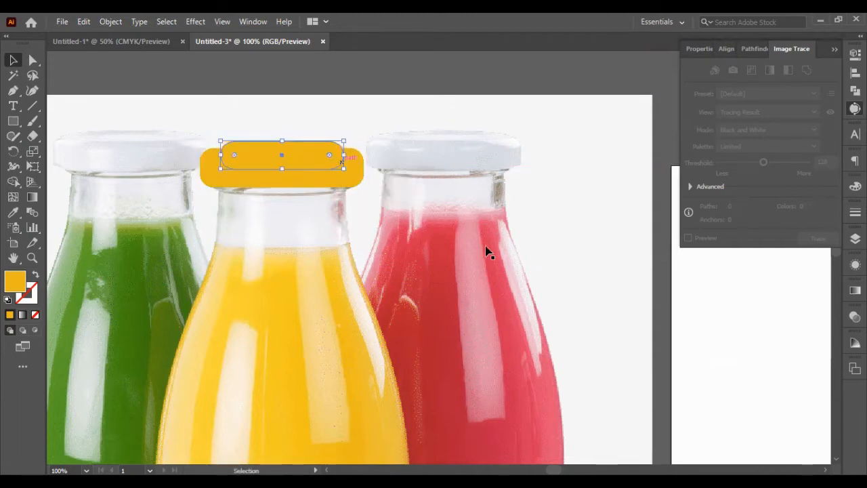
{"action": "left_click", "coordinate": [410, 80]}
{"action": "left_click", "coordinate": [308, 148]}
{"action": "left_click", "coordinate": [371, 86]}
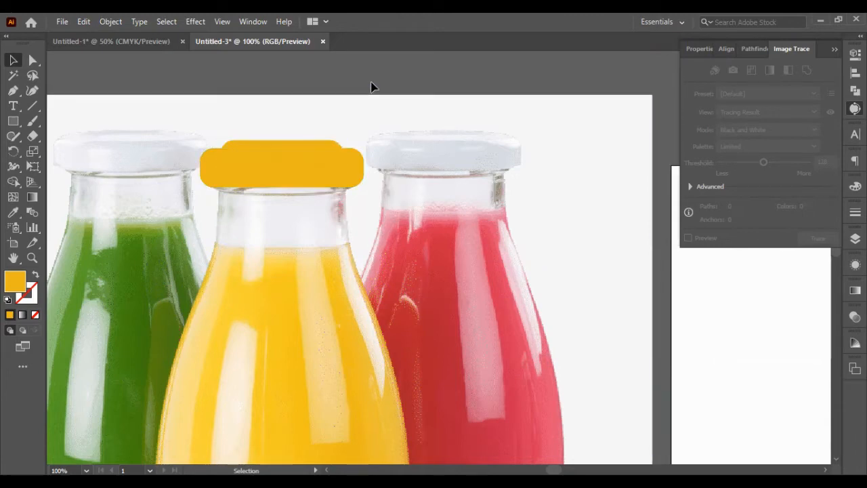
Reposition the narrower top piece vertically so that it protrudes slightly above the wider lid rectangle.
{"action": "left_click", "coordinate": [284, 151]}
{"action": "left_click", "coordinate": [293, 142]}
{"action": "left_click_drag", "start_coordinate": [292, 141], "coordinate": [302, 149]}
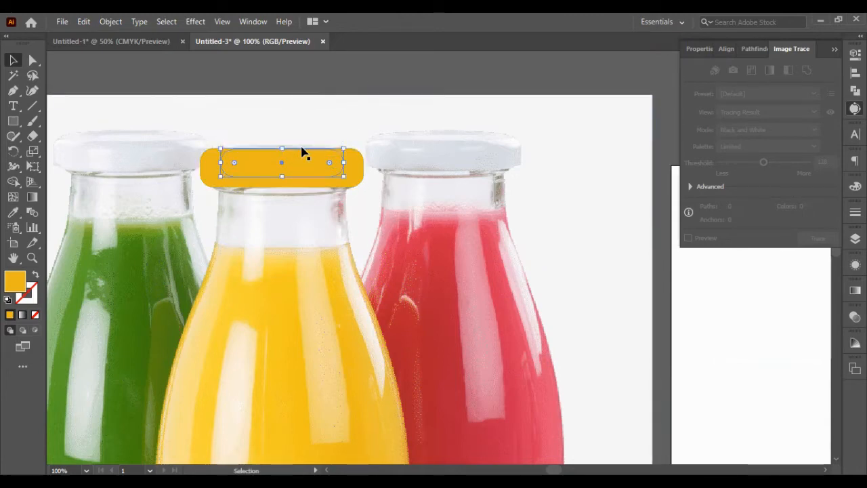
{"action": "key", "text": "Up"}
{"action": "key", "text": "Up"}
{"action": "key", "text": "Up"}
{"action": "key", "text": "Up"}
{"action": "key", "text": "Up"}
{"action": "key", "text": "Up"}
{"action": "key", "text": "Up"}
{"action": "key", "text": "Up"}
{"action": "key", "text": "Up"}
{"action": "key", "text": "Up"}
{"action": "key", "text": "Up"}
{"action": "key", "text": "Up"}
{"action": "key", "text": "Up"}
{"action": "key", "text": "Up"}
{"action": "key", "text": "Up"}
{"action": "key", "text": "Up"}
{"action": "key", "text": "Up"}
{"action": "key", "text": "Up"}
{"action": "key", "text": "Up"}
{"action": "key", "text": "Up"}
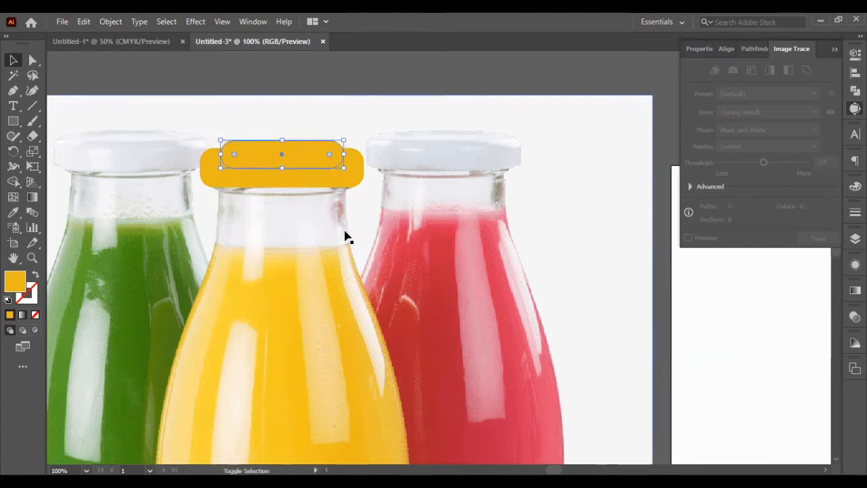
{"action": "key", "text": "Down"}
{"action": "key", "text": "Down"}
{"action": "key", "text": "Down"}
{"action": "key", "text": "Down"}
{"action": "key", "text": "Down"}
{"action": "key", "text": "Down"}
{"action": "key", "text": "Down"}
{"action": "key", "text": "Down"}
{"action": "key", "text": "Down"}
{"action": "key", "text": "Down"}
{"action": "key", "text": "Down"}
{"action": "key", "text": "Down"}
{"action": "key", "text": "Down"}
{"action": "key", "text": "Down"}
{"action": "key", "text": "Down"}
{"action": "key", "text": "Down"}
{"action": "key", "text": "Down"}
{"action": "key", "text": "Down"}
{"action": "key", "text": "Down"}
{"action": "key", "text": "Down"}
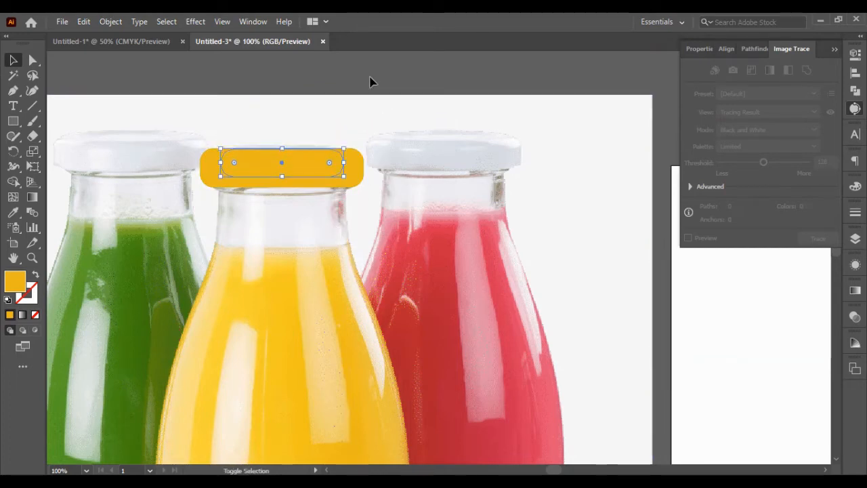
{"action": "key", "text": "Up"}
{"action": "key", "text": "Up"}
{"action": "key", "text": "Up"}
{"action": "key", "text": "Up"}
{"action": "key", "text": "Up"}
{"action": "key", "text": "Up"}
{"action": "key", "text": "Up"}
{"action": "key", "text": "Up"}
{"action": "key", "text": "Up"}
{"action": "key", "text": "Up"}
{"action": "key", "text": "Up"}
{"action": "key", "text": "Up"}
{"action": "left_click", "coordinate": [369, 82]}
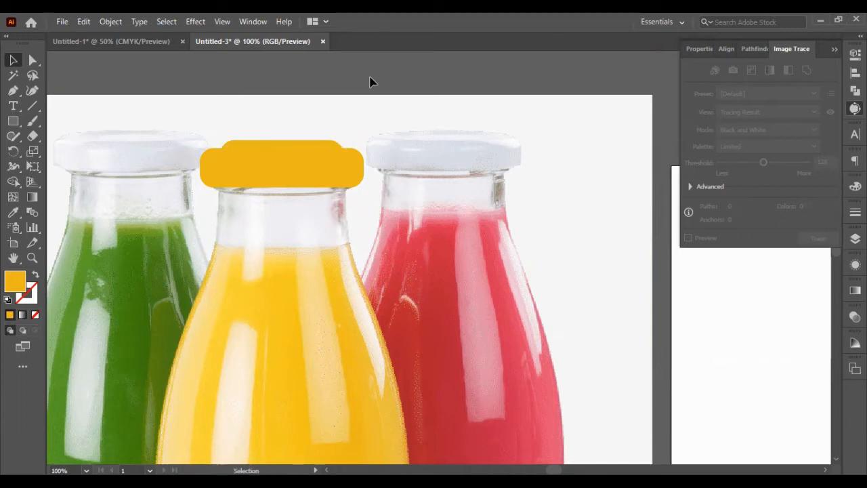
Fine-tune the height of the narrower top piece, raising it a little further above the lid rectangle.
{"action": "left_click", "coordinate": [293, 148]}
{"action": "key", "text": "Up"}
{"action": "key", "text": "Up"}
{"action": "key", "text": "Up"}
{"action": "key", "text": "Up"}
{"action": "key", "text": "Up"}
{"action": "key", "text": "Up"}
{"action": "key", "text": "Up"}
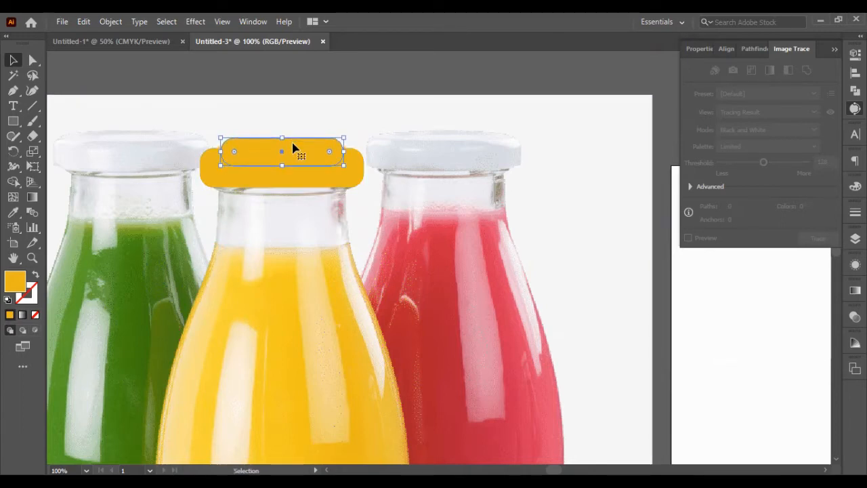
{"action": "left_click", "coordinate": [379, 88]}
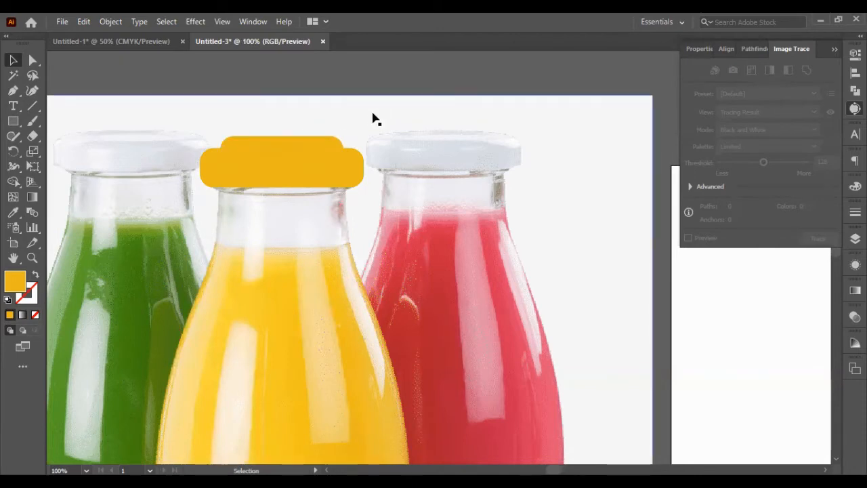
{"action": "left_click", "coordinate": [333, 140]}
{"action": "left_click", "coordinate": [369, 80]}
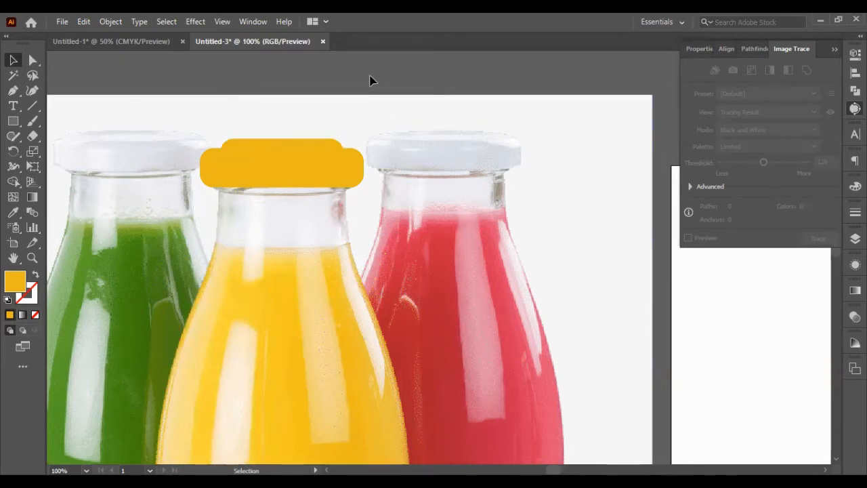
Select both rounded lid pieces and unite them into a single lid shape with Pathfinder.
{"action": "left_click", "coordinate": [330, 155]}
{"action": "left_click", "coordinate": [348, 182], "text": "shift"}
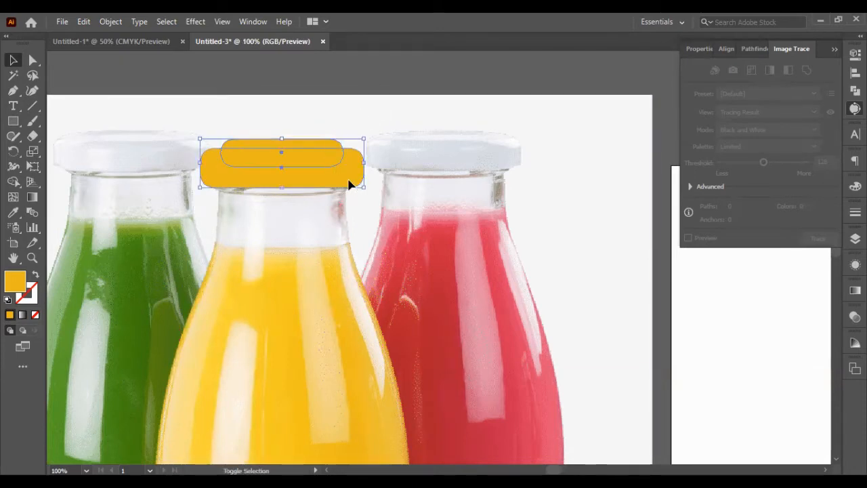
{"action": "left_click", "coordinate": [855, 90]}
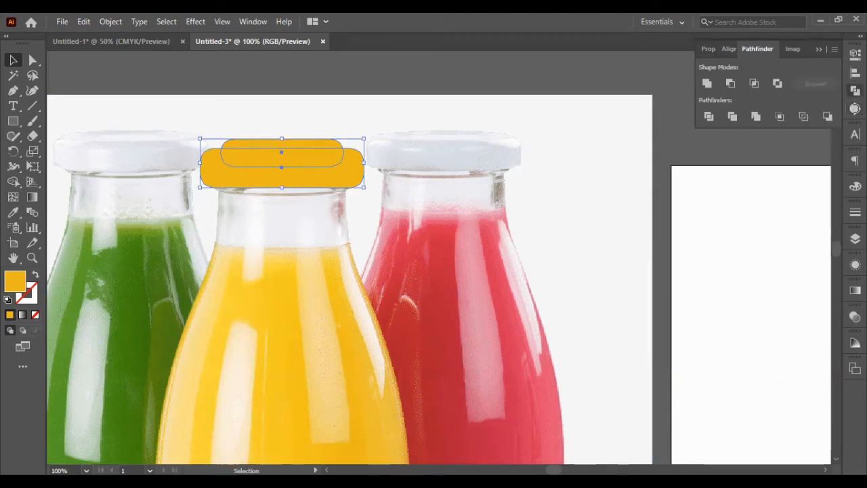
{"action": "left_click", "coordinate": [711, 82]}
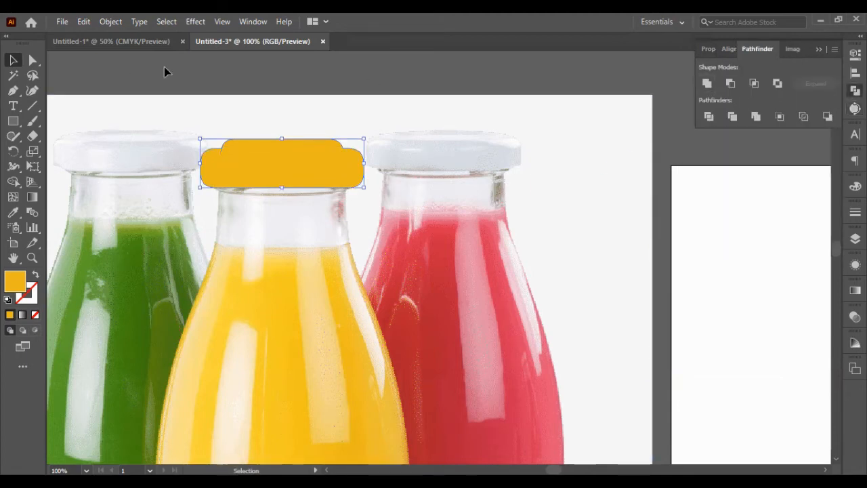
Fill the united lid shape with the light grey sampled from the green bottle's lid, and deselect it.
{"action": "left_click", "coordinate": [17, 213]}
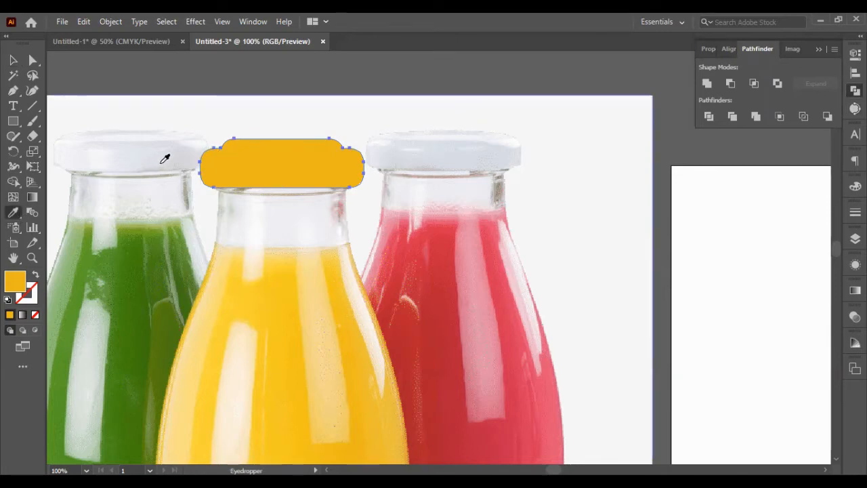
{"action": "left_click", "coordinate": [188, 151]}
{"action": "left_click", "coordinate": [13, 60]}
{"action": "left_click", "coordinate": [203, 80]}
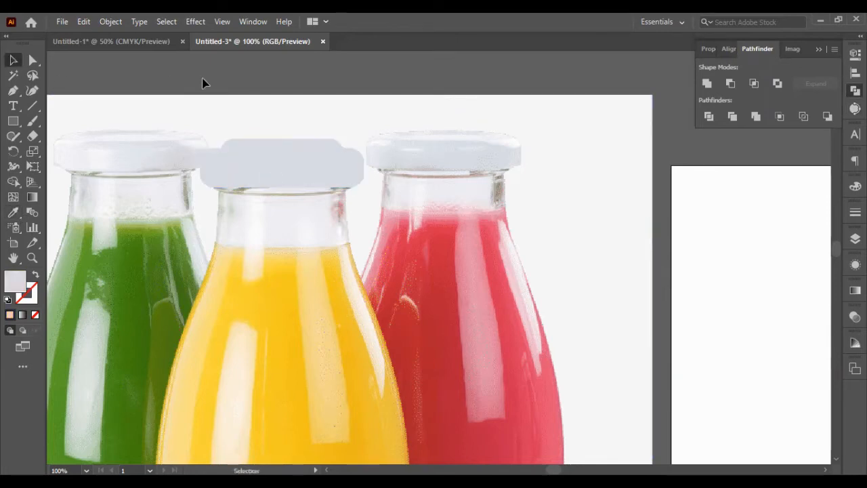
Move the grey lid onto the neck of the artboard bottle and align lid and bottle on their horizontal centres.
{"action": "scroll", "coordinate": [233, 103], "scroll_direction": "down", "scroll_amount": 3}
{"action": "left_click_drag", "start_coordinate": [253, 122], "coordinate": [495, 170]}
{"action": "left_click_drag", "start_coordinate": [574, 182], "coordinate": [446, 168]}
{"action": "left_click", "coordinate": [726, 49]}
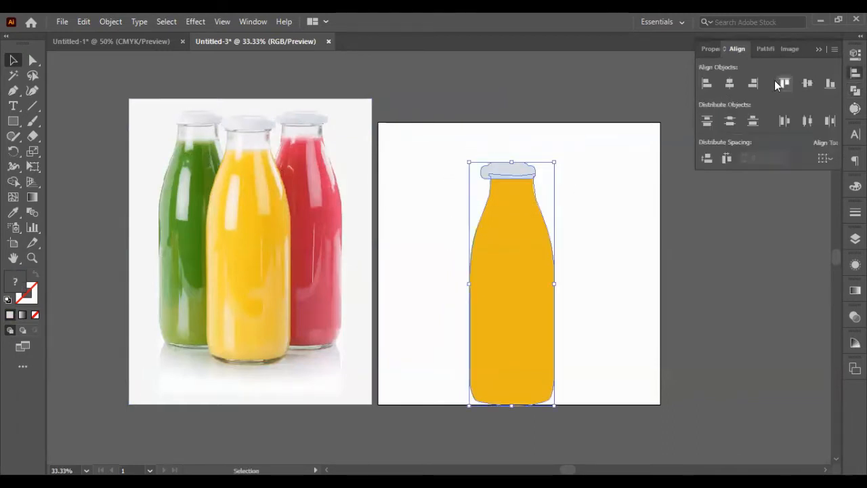
{"action": "left_click", "coordinate": [732, 83]}
{"action": "left_click", "coordinate": [714, 243]}
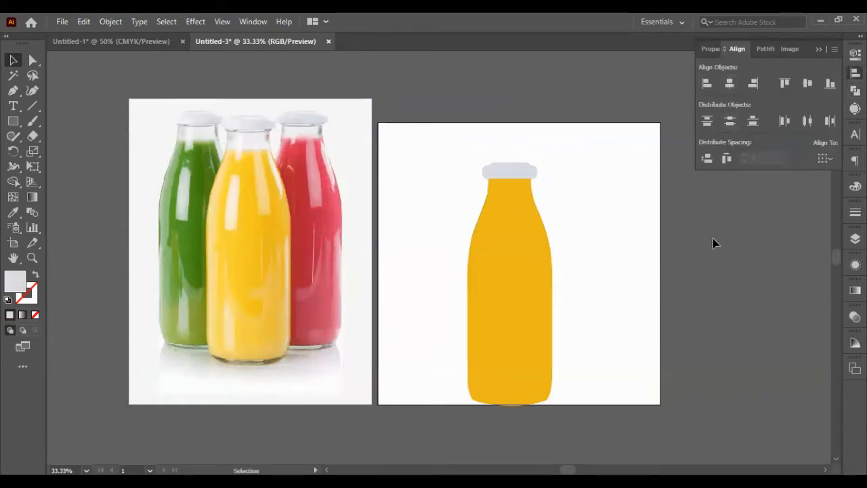
{"action": "left_click", "coordinate": [541, 252]}
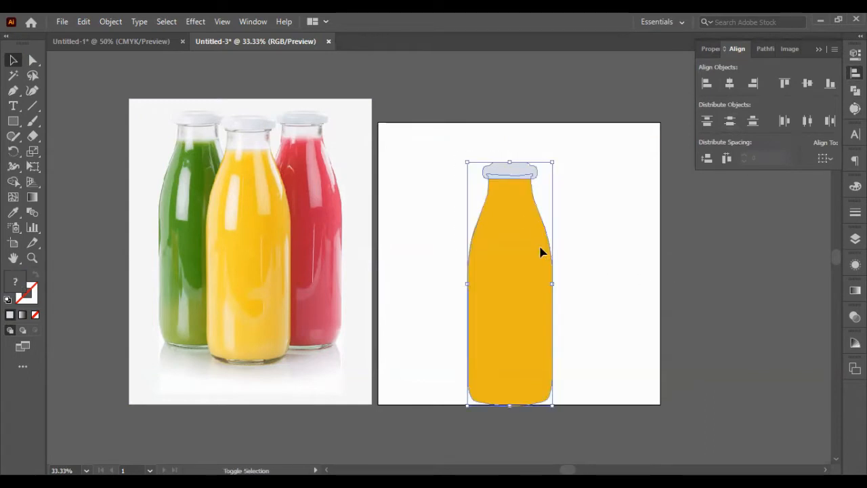
Move the bottle and lid together higher up the artboard, clear of its lower edge, and deselect them.
{"action": "key", "text": "Up"}
{"action": "key", "text": "Up"}
{"action": "key", "text": "Up"}
{"action": "key", "text": "Up"}
{"action": "key", "text": "Up"}
{"action": "left_click", "coordinate": [577, 233]}
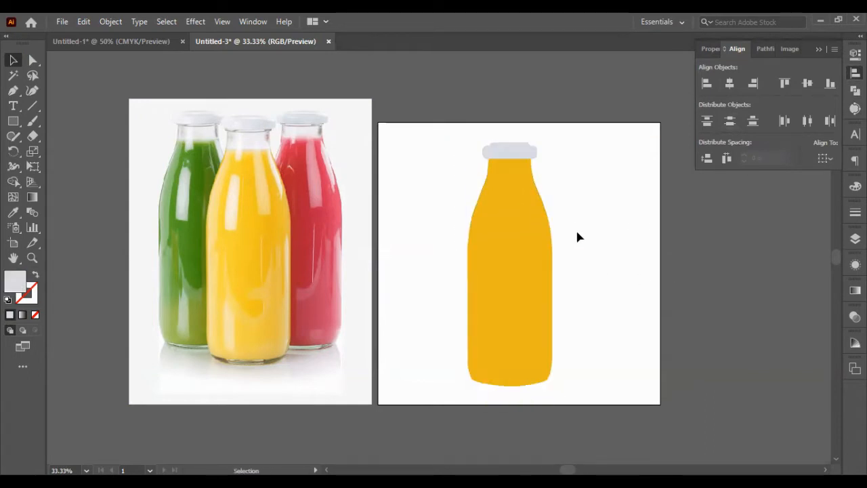
Draw a thin light grey crescent with the Pen tool along the curved underside of the bottle, from corner to corner.
{"action": "scroll", "coordinate": [527, 396], "scroll_direction": "up", "scroll_amount": 5}
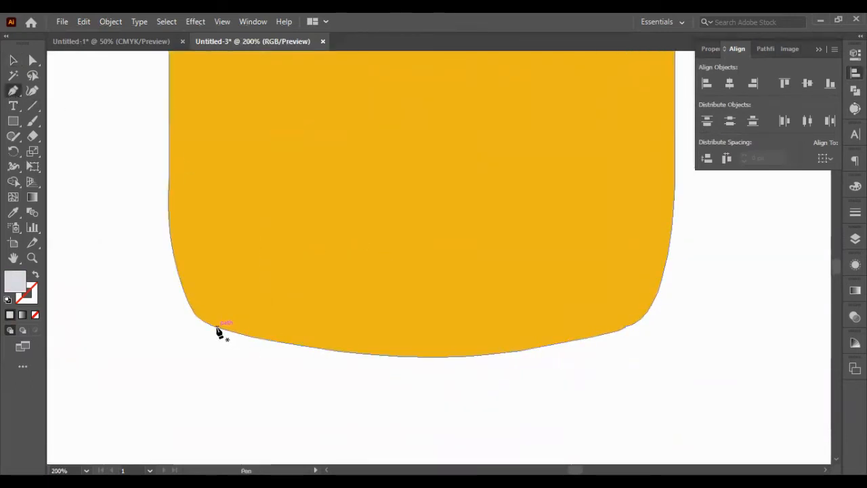
{"action": "left_click", "coordinate": [218, 329]}
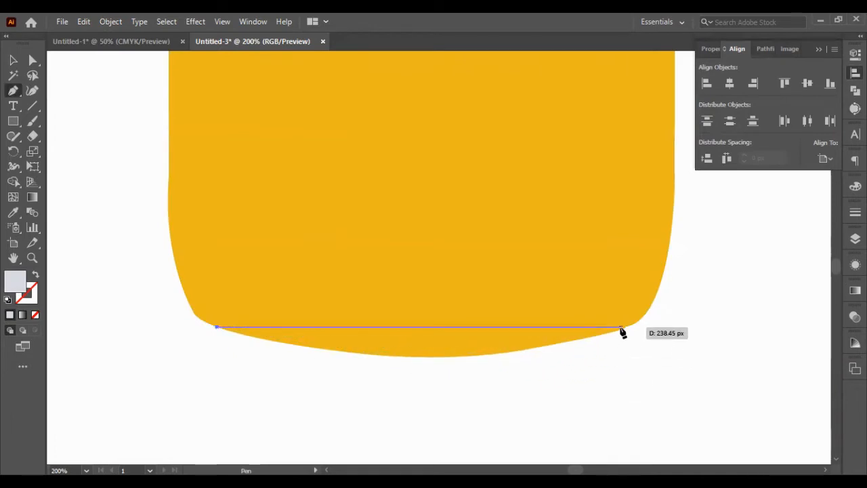
{"action": "left_click_drag", "start_coordinate": [624, 328], "coordinate": [770, 264]}
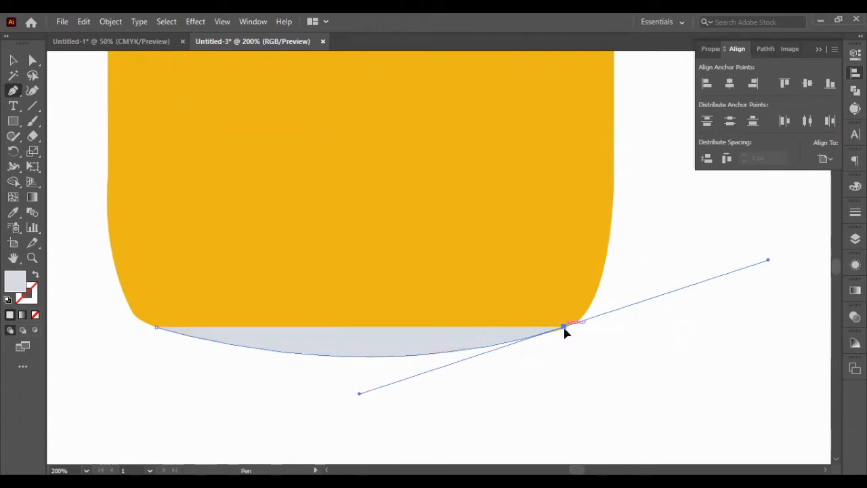
{"action": "left_click_drag", "start_coordinate": [563, 328], "coordinate": [556, 356]}
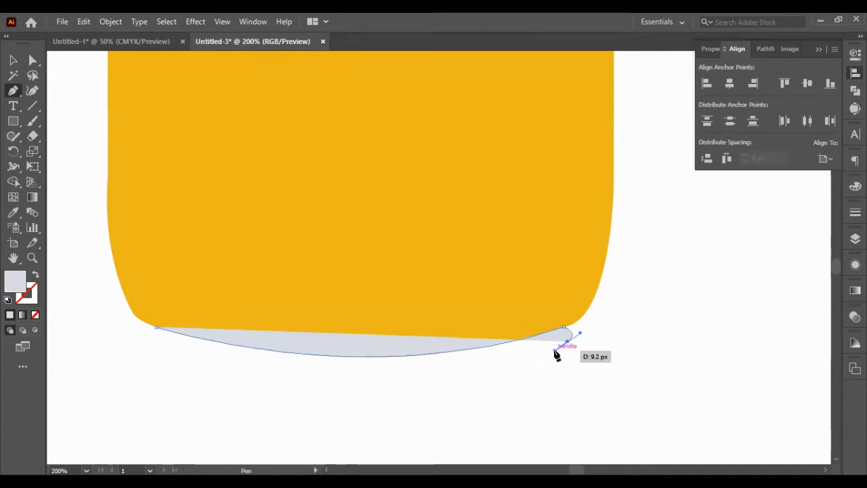
{"action": "key", "text": "ctrl+z"}
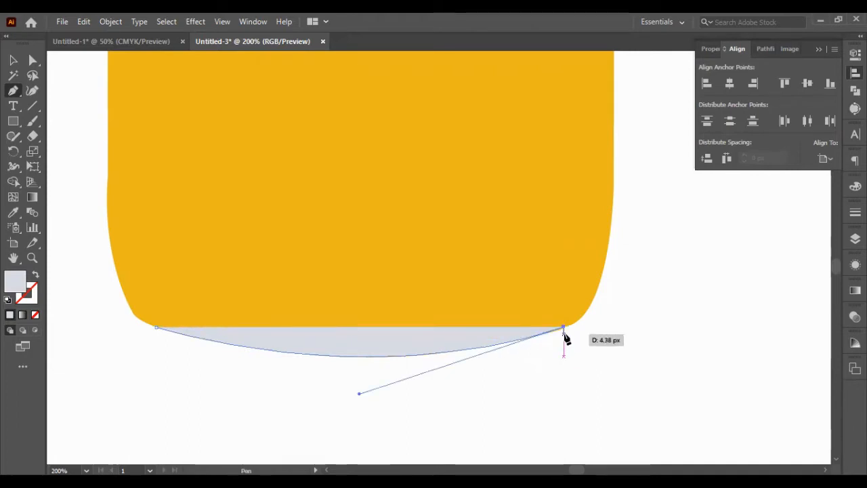
{"action": "left_click_drag", "start_coordinate": [566, 339], "coordinate": [83, 269]}
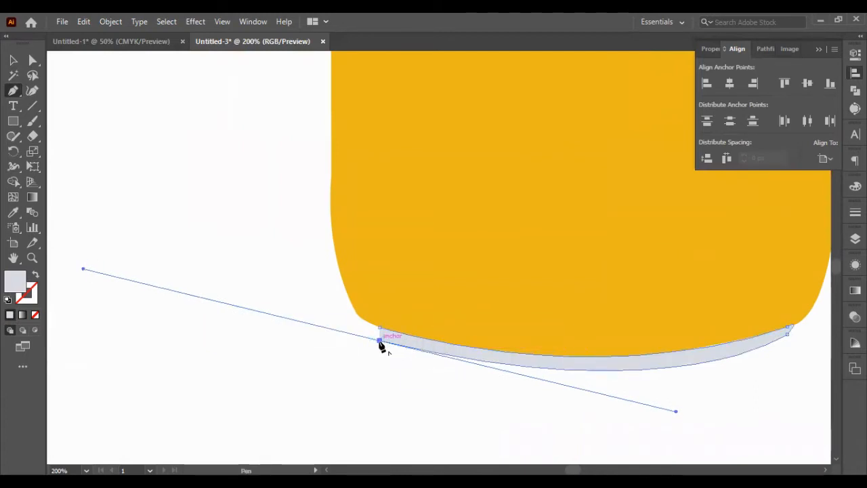
{"action": "left_click", "coordinate": [381, 334]}
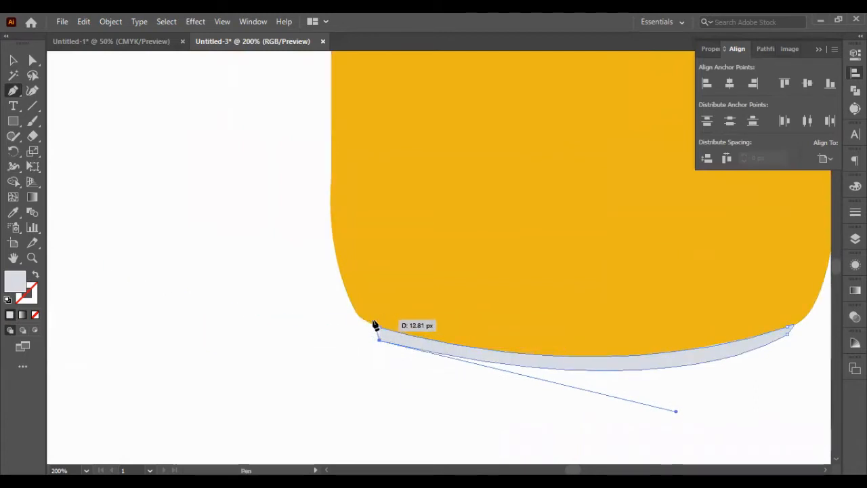
{"action": "left_click_drag", "start_coordinate": [370, 317], "coordinate": [382, 331]}
{"action": "left_click", "coordinate": [13, 60]}
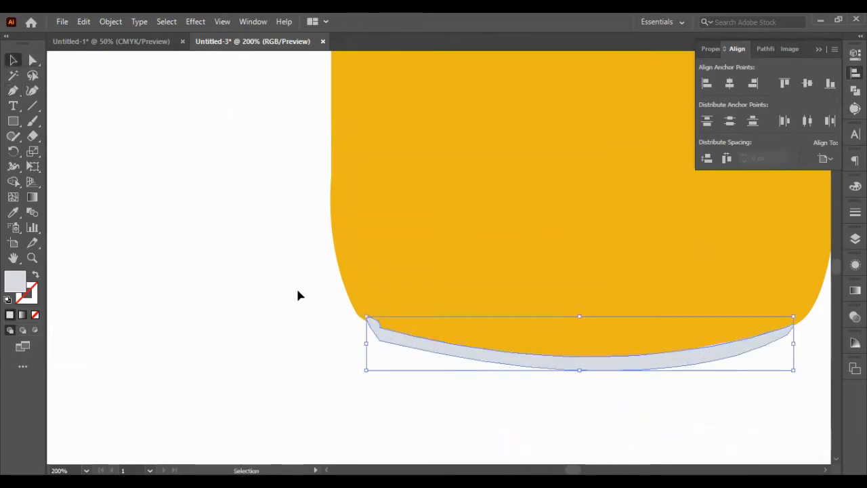
{"action": "left_click", "coordinate": [296, 288]}
Move the grey crescent down clear of the bottle's base and deselect it.
{"action": "scroll", "coordinate": [650, 271], "scroll_direction": "right", "scroll_amount": 3}
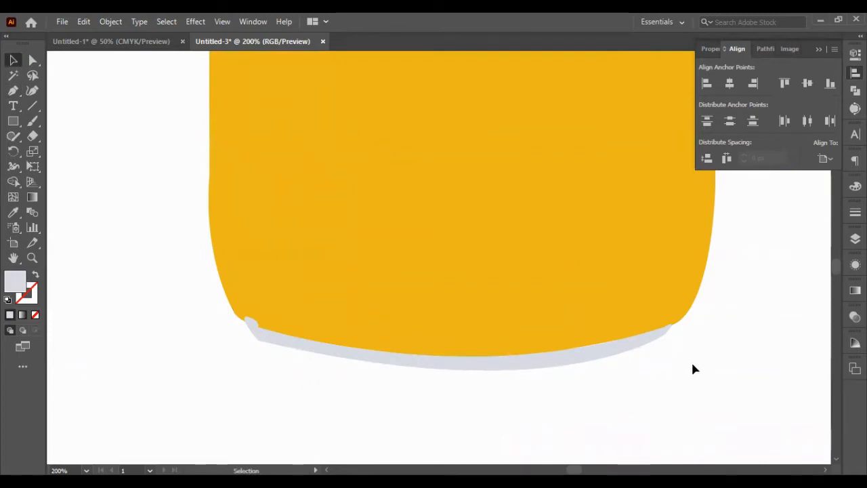
{"action": "left_click_drag", "start_coordinate": [448, 367], "coordinate": [451, 409]}
{"action": "scroll", "coordinate": [451, 409], "scroll_direction": "down", "scroll_amount": 3}
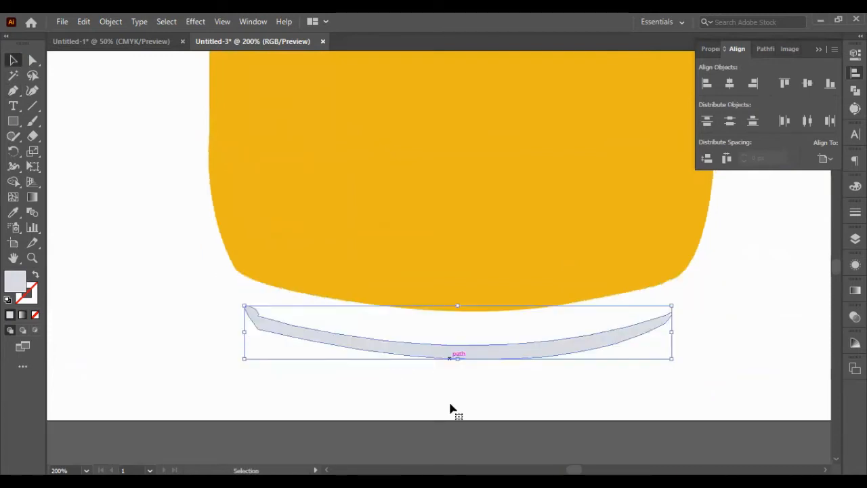
{"action": "left_click", "coordinate": [191, 193]}
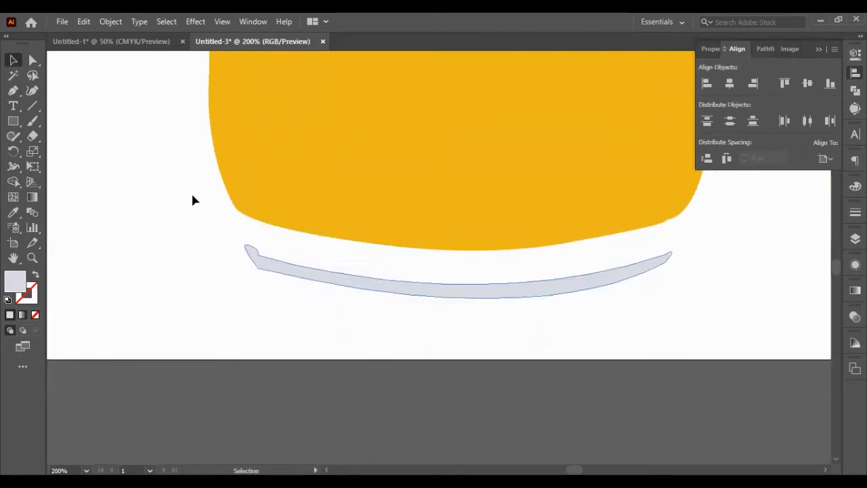
Draw a light grey rectangle covering the left half of the crescent, and deselect it.
{"action": "left_click", "coordinate": [13, 121]}
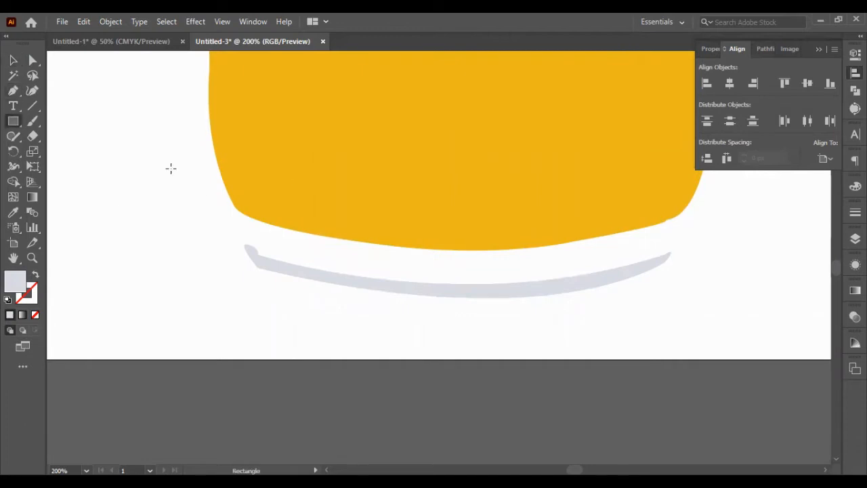
{"action": "mouse_move", "coordinate": [175, 166]}
{"action": "left_mouse_down"}
{"action": "mouse_move", "coordinate": [514, 383]}
{"action": "mouse_move", "coordinate": [472, 383]}
{"action": "mouse_move", "coordinate": [488, 381]}
{"action": "left_mouse_up"}
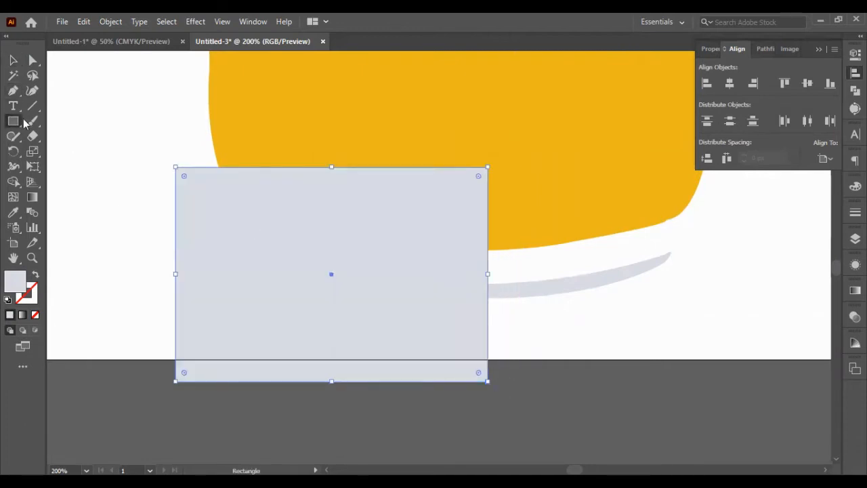
{"action": "left_click", "coordinate": [12, 60]}
{"action": "left_click", "coordinate": [605, 316]}
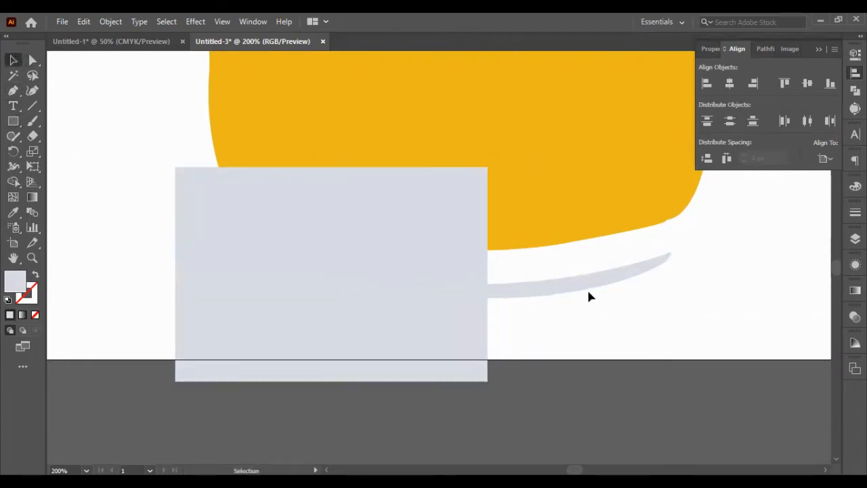
Shift the crescent to the right until its midpoint lines up with the rectangle's right edge.
{"action": "left_click", "coordinate": [582, 290]}
{"action": "key", "text": "shift+Right"}
{"action": "key", "text": "shift+Right"}
{"action": "key", "text": "shift+Right"}
{"action": "key", "text": "shift+Left"}
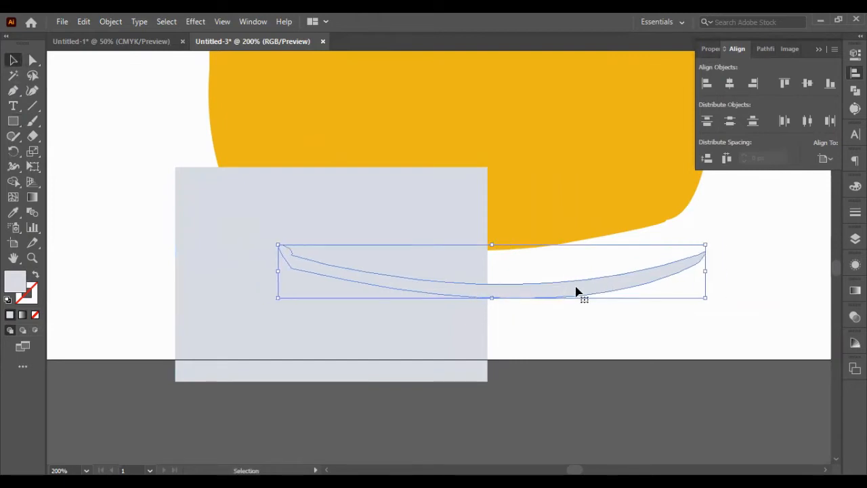
{"action": "key", "text": "Left"}
{"action": "key", "text": "Left"}
{"action": "key", "text": "Left"}
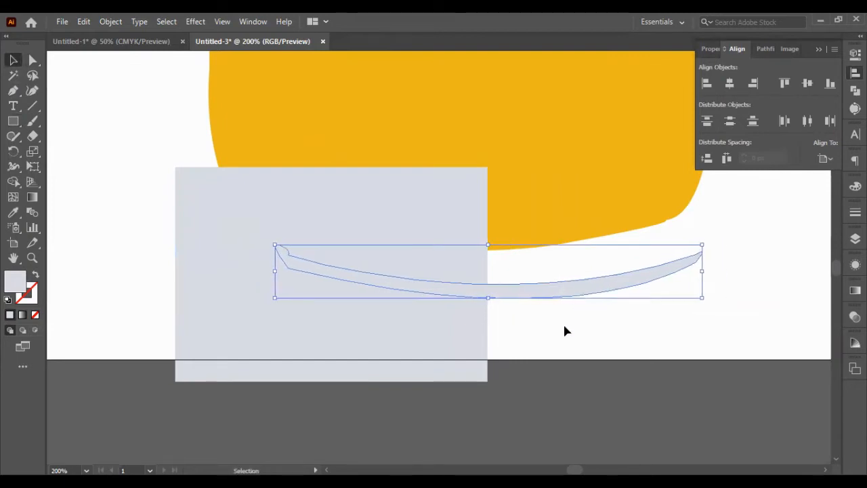
Select the rectangle and crescent and subtract the rectangle with Minus Front, keeping only the crescent's right half.
{"action": "left_click", "coordinate": [563, 327]}
{"action": "left_click", "coordinate": [472, 294]}
{"action": "left_click_drag", "start_coordinate": [635, 363], "coordinate": [426, 284]}
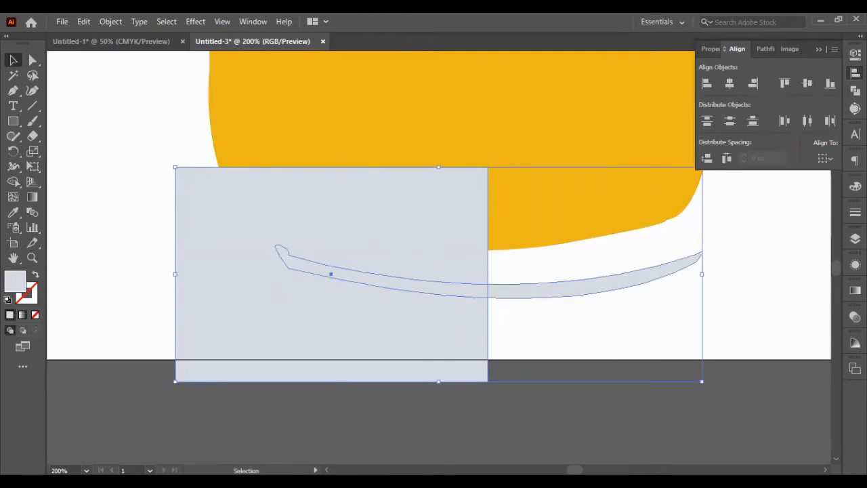
{"action": "left_click", "coordinate": [765, 49]}
{"action": "left_click", "coordinate": [730, 83]}
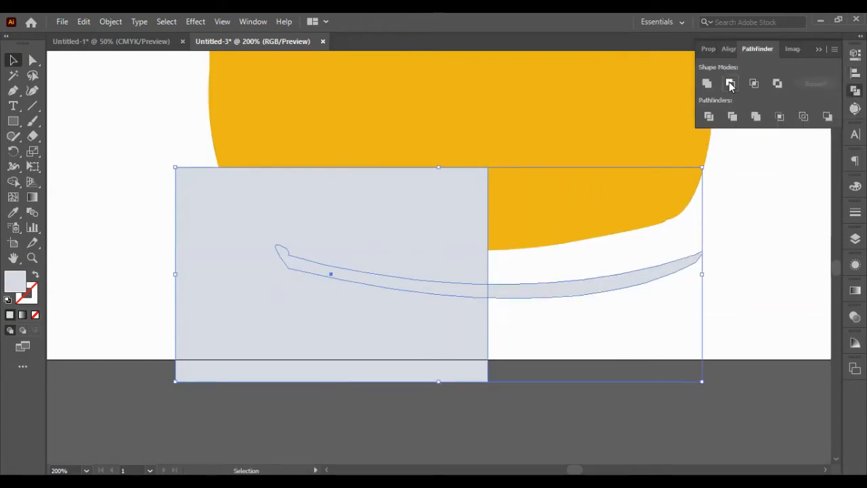
{"action": "left_click", "coordinate": [726, 303]}
Paste a copy of the half crescent in front of the original and flip it horizontally.
{"action": "left_click", "coordinate": [644, 283]}
{"action": "key", "text": "a"}
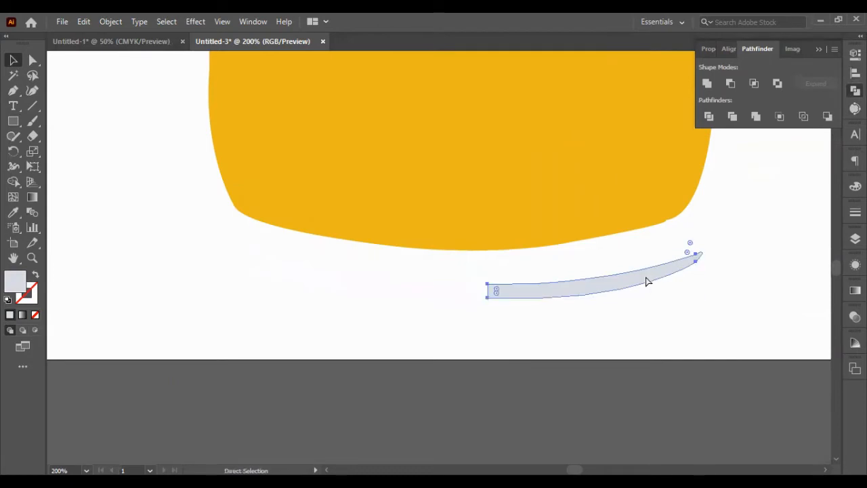
{"action": "key", "text": "v"}
{"action": "right_click", "coordinate": [647, 280]}
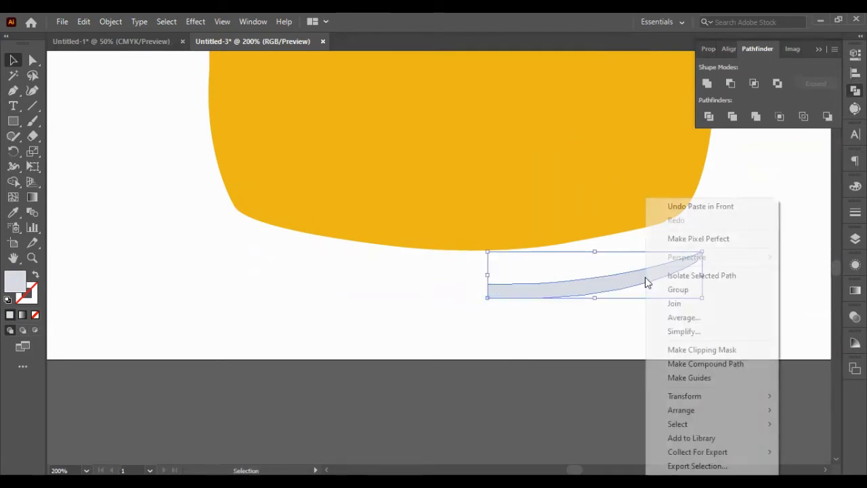
{"action": "left_click", "coordinate": [854, 55]}
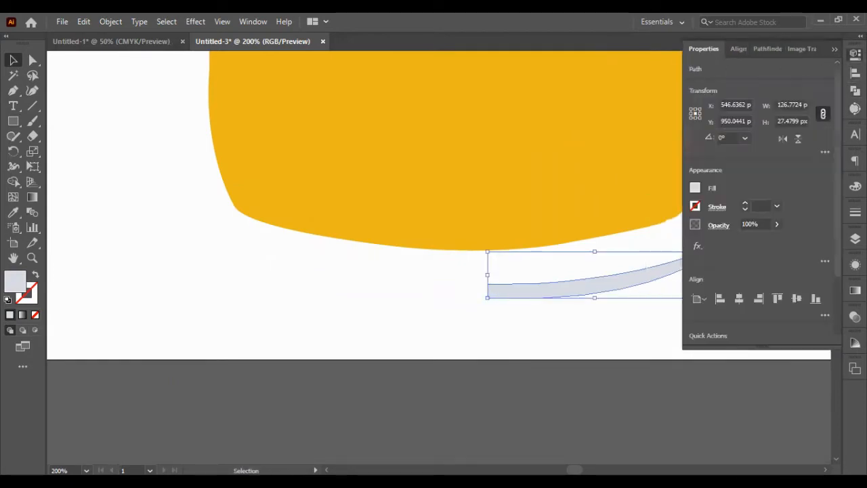
{"action": "left_click", "coordinate": [779, 138]}
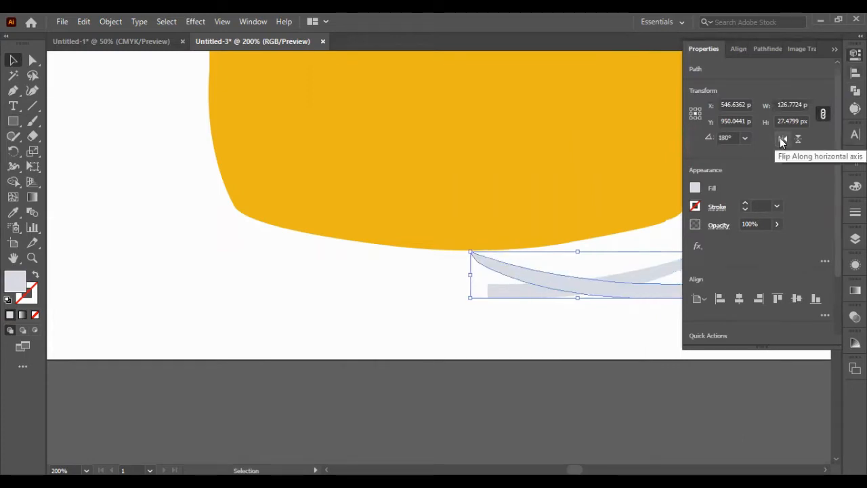
Move the flipped half left until its inner end slightly overlaps the right half, forming a symmetrical crescent.
{"action": "key", "text": "shift+Left"}
{"action": "key", "text": "shift+Left"}
{"action": "key", "text": "shift+Left"}
{"action": "key", "text": "shift+Left"}
{"action": "key", "text": "shift+Left"}
{"action": "key", "text": "shift+Left"}
{"action": "key", "text": "shift+Left"}
{"action": "key", "text": "shift+Left"}
{"action": "key", "text": "shift+Left"}
{"action": "key", "text": "shift+Left"}
{"action": "key", "text": "shift+Left"}
{"action": "key", "text": "shift+Left"}
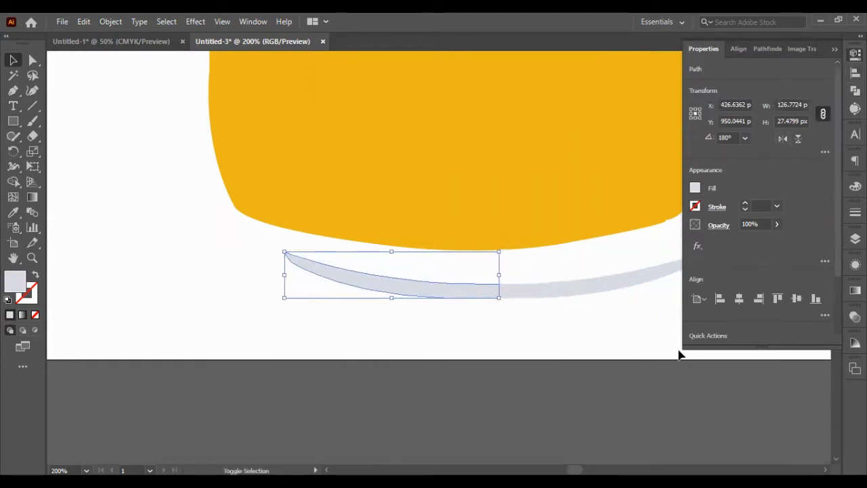
{"action": "key", "text": "shift+Right"}
{"action": "left_click", "coordinate": [550, 316]}
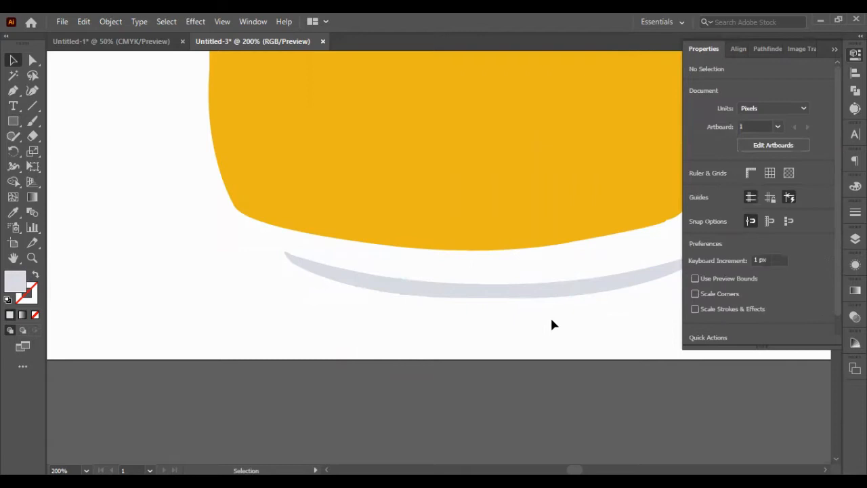
{"action": "left_click", "coordinate": [497, 295]}
{"action": "key", "text": "Left"}
{"action": "key", "text": "Left"}
{"action": "key", "text": "Left"}
{"action": "key", "text": "Left"}
{"action": "key", "text": "Left"}
{"action": "key", "text": "Left"}
{"action": "key", "text": "Left"}
{"action": "key", "text": "Left"}
{"action": "key", "text": "Left"}
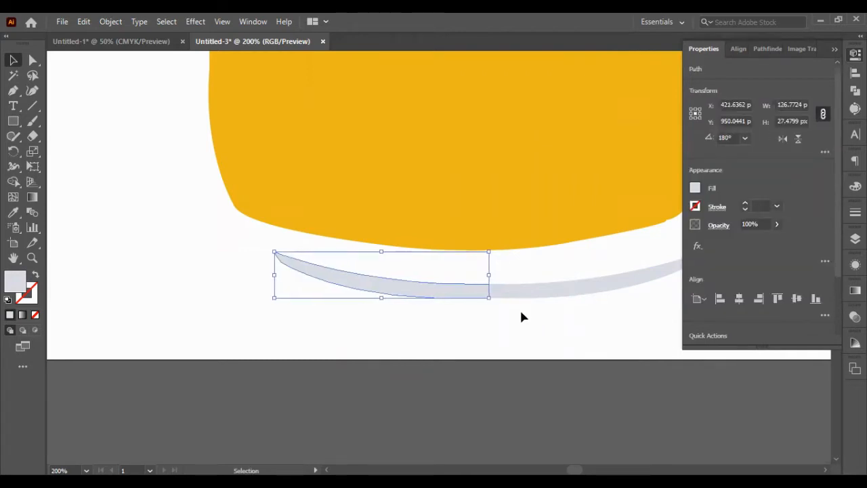
Select both crescent halves and unite them into a single shape with Pathfinder.
{"action": "left_click_drag", "start_coordinate": [542, 329], "coordinate": [445, 281]}
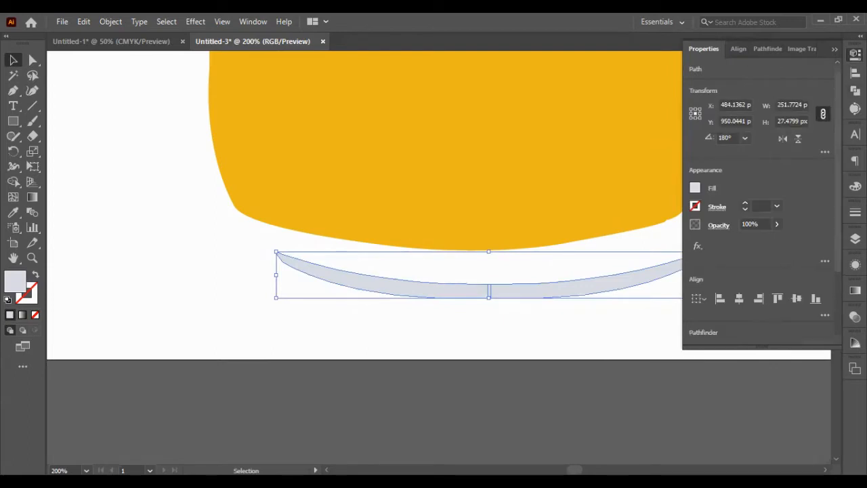
{"action": "left_click", "coordinate": [767, 49]}
{"action": "left_click", "coordinate": [707, 82]}
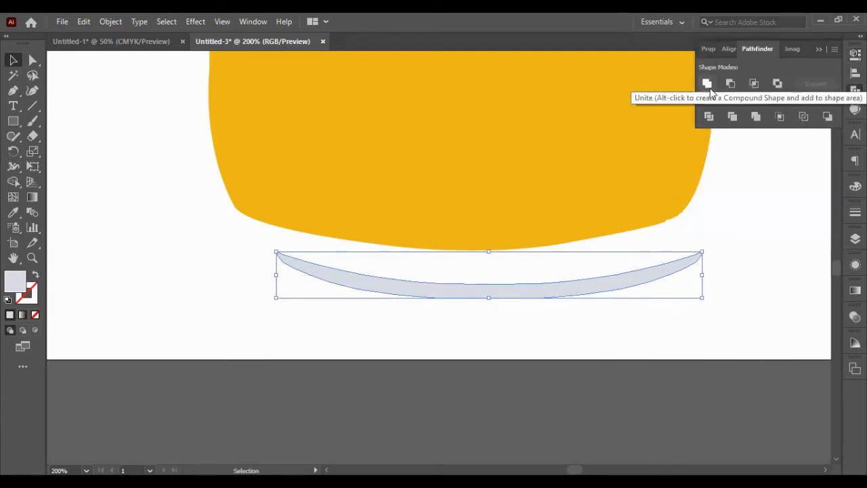
Move the united crescent up and left so it sits centred against the bottle's curved base.
{"action": "key", "text": "shift+Up"}
{"action": "key", "text": "shift+Left"}
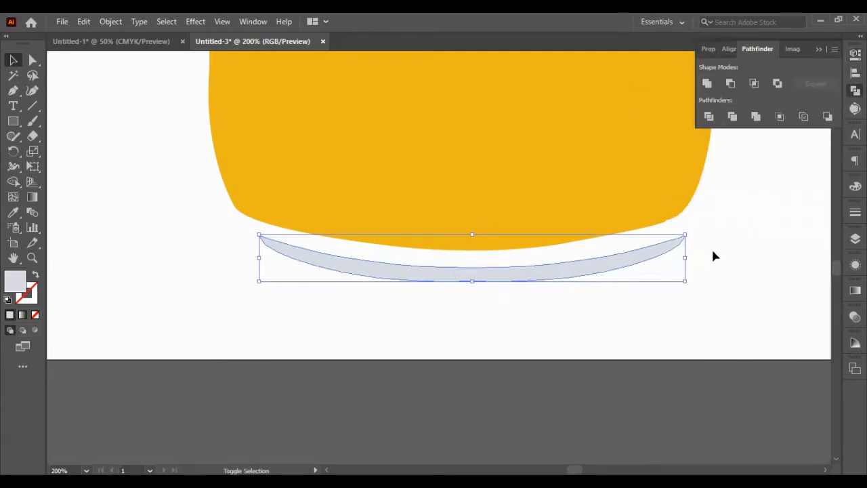
{"action": "key", "text": "shift+Left"}
{"action": "key", "text": "shift+Up"}
{"action": "key", "text": "Right"}
{"action": "key", "text": "Right"}
{"action": "key", "text": "Right"}
{"action": "key", "text": "Up"}
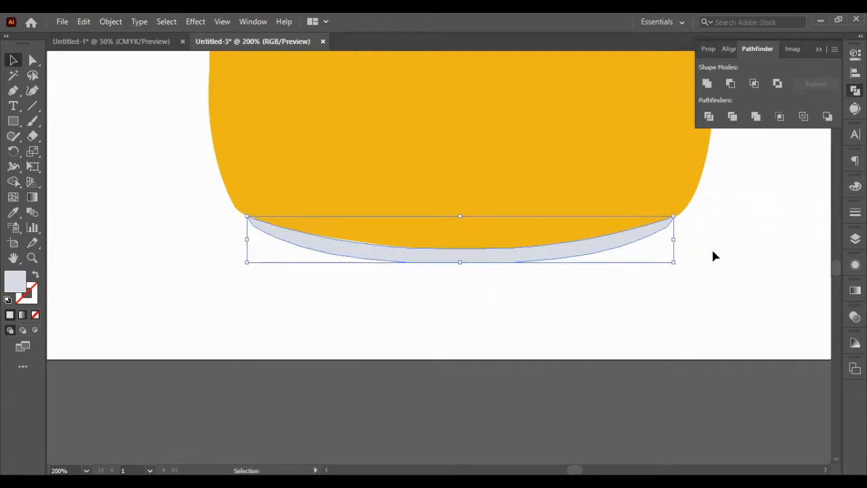
{"action": "key", "text": "Up"}
{"action": "key", "text": "Right"}
Send the crescent behind the bottle and raise it slightly so only a thin grey rim shows beneath the base.
{"action": "key", "text": "ctrl+shift+["}
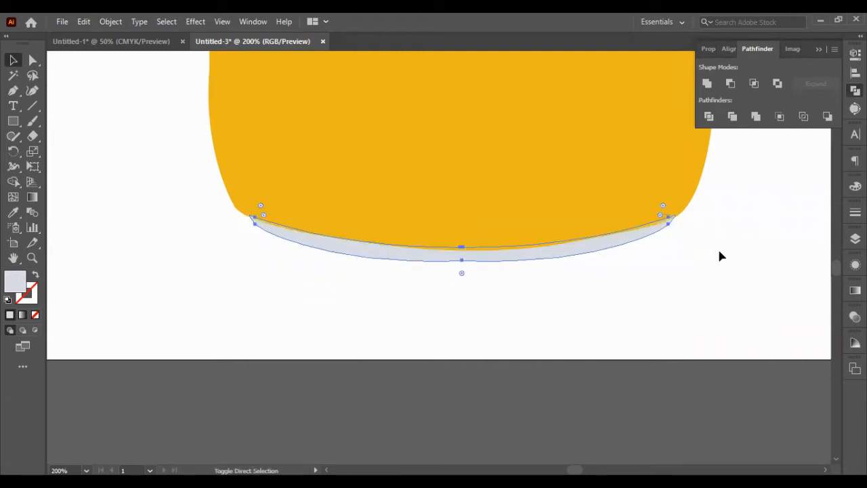
{"action": "left_click", "coordinate": [724, 253]}
{"action": "left_click", "coordinate": [540, 255]}
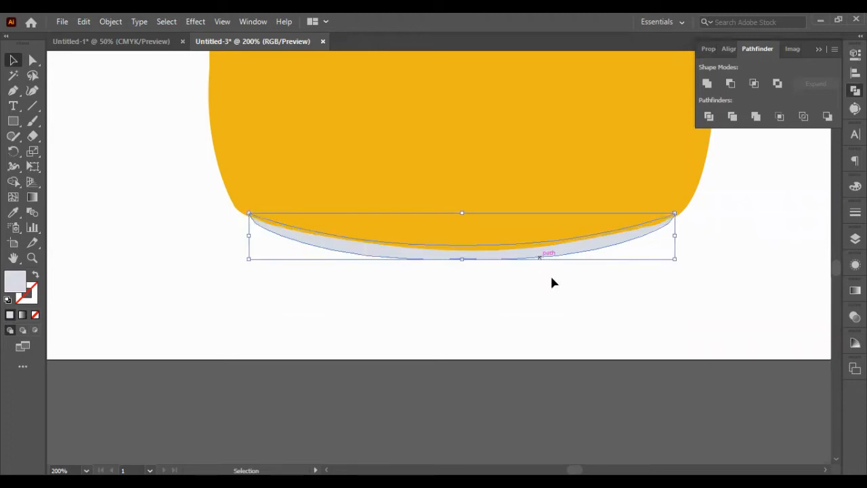
{"action": "left_click", "coordinate": [568, 305]}
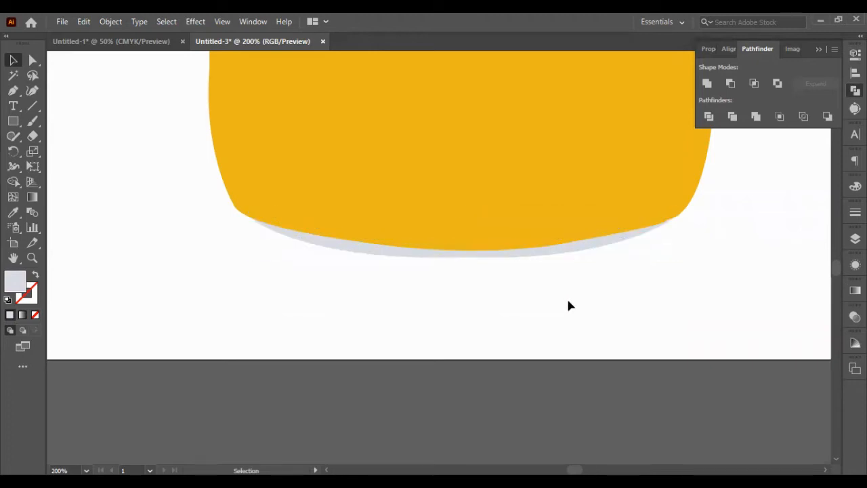
{"action": "left_click", "coordinate": [433, 259]}
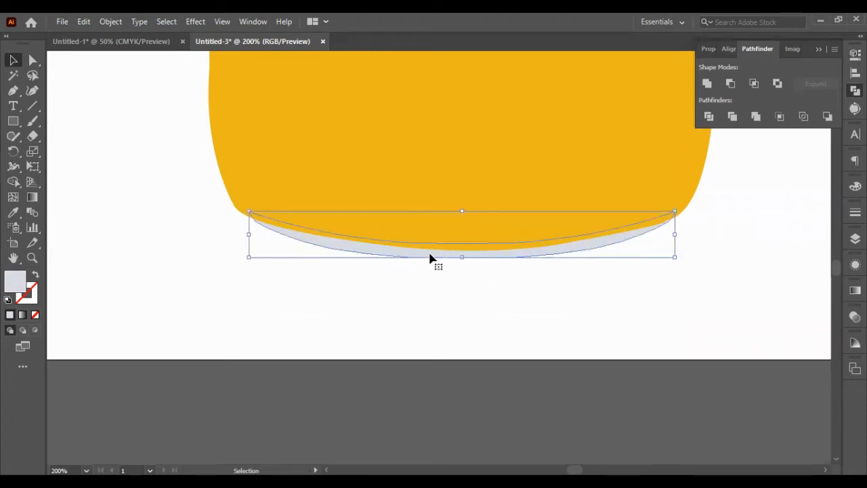
{"action": "left_click", "coordinate": [478, 291]}
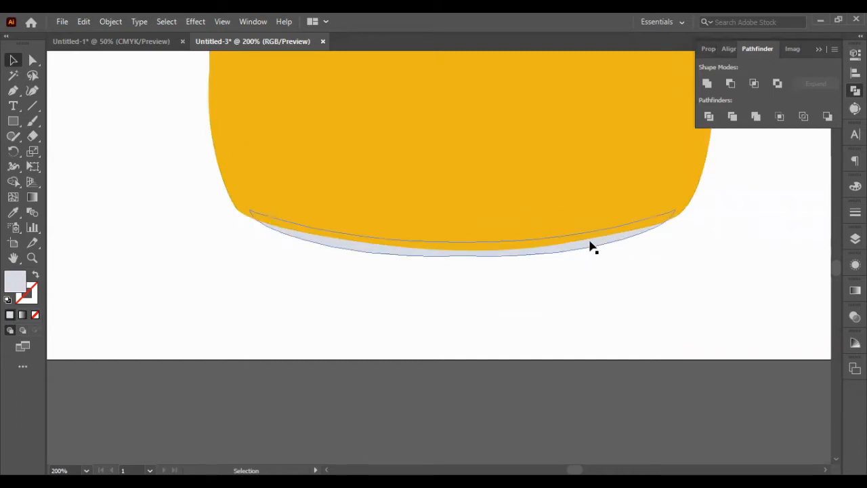
Move the grey crescent from the bottle's base to the empty canvas below the artboard.
{"action": "left_click_drag", "start_coordinate": [590, 251], "coordinate": [451, 381]}
{"action": "scroll", "coordinate": [489, 305], "scroll_direction": "down", "scroll_amount": 3}
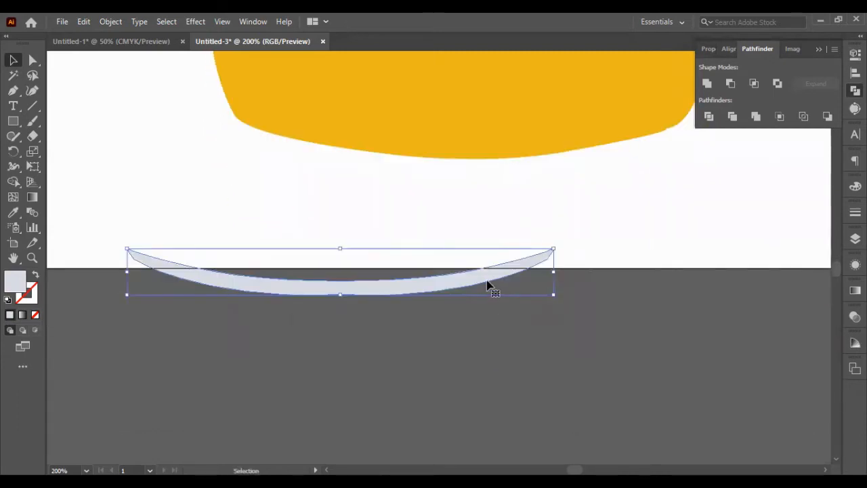
{"action": "left_click_drag", "start_coordinate": [488, 287], "coordinate": [475, 378]}
{"action": "left_click", "coordinate": [599, 348]}
Examine the shading and reflections on the reference bottles and compare them with the drawn bottle.
{"action": "scroll", "coordinate": [603, 262], "scroll_direction": "up", "scroll_amount": 2}
{"action": "key", "text": "ctrl+minus"}
{"action": "key", "text": "ctrl+minus"}
{"action": "key", "text": "ctrl+minus"}
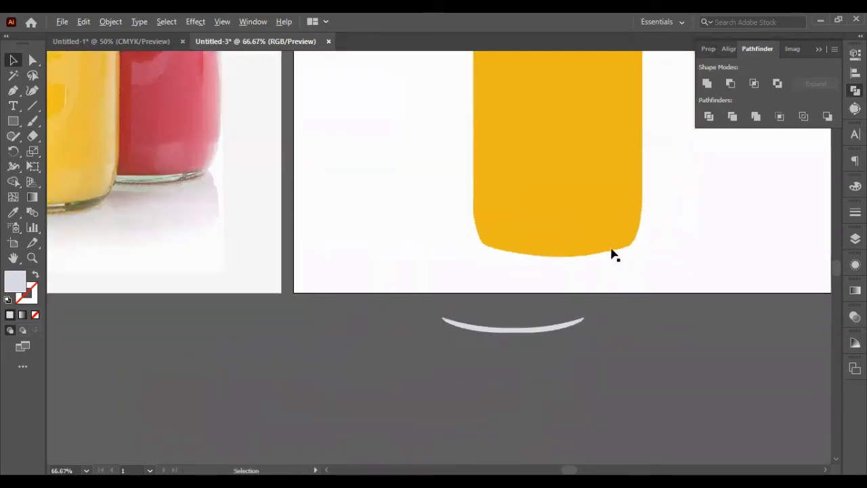
{"action": "scroll", "coordinate": [612, 252], "scroll_direction": "up", "scroll_amount": 3}
{"action": "key", "text": "ctrl+minus"}
{"action": "key", "text": "ctrl+minus"}
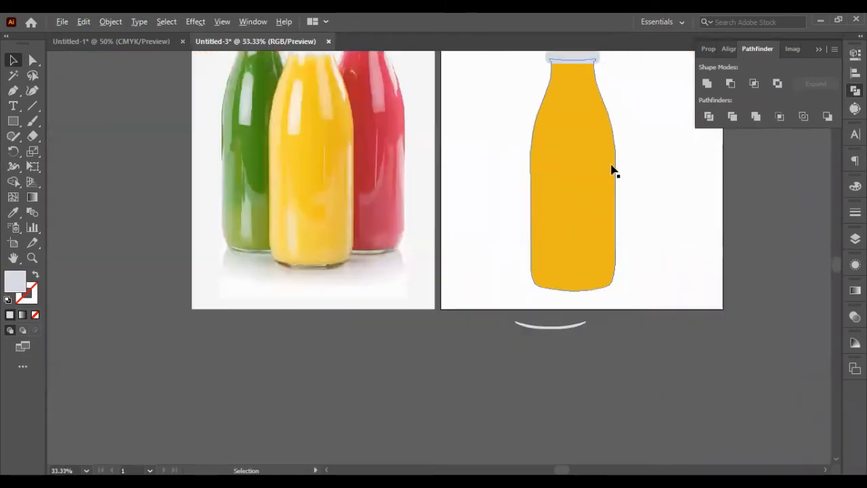
{"action": "scroll", "coordinate": [614, 170], "scroll_direction": "up", "scroll_amount": 2}
{"action": "scroll", "coordinate": [674, 170], "scroll_direction": "left", "scroll_amount": 1}
{"action": "scroll", "coordinate": [673, 172], "scroll_direction": "right", "scroll_amount": 3}
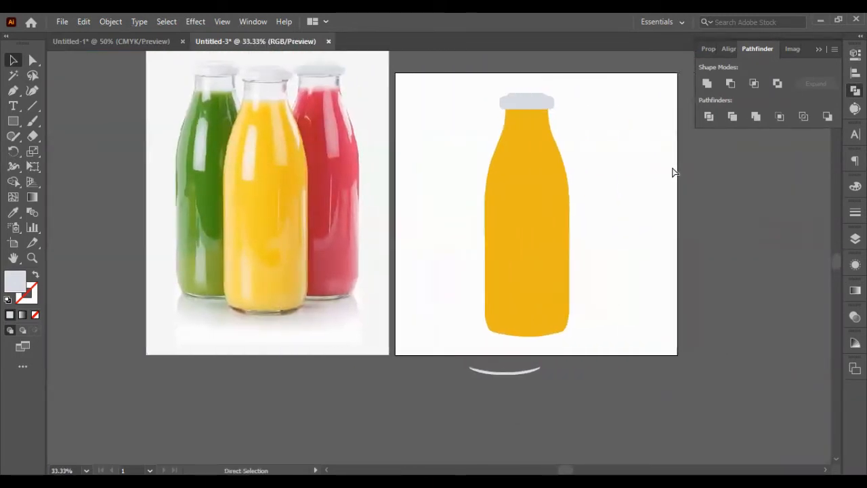
{"action": "scroll", "coordinate": [622, 193], "scroll_direction": "up", "scroll_amount": 1}
{"action": "scroll", "coordinate": [603, 203], "scroll_direction": "down", "scroll_amount": 1}
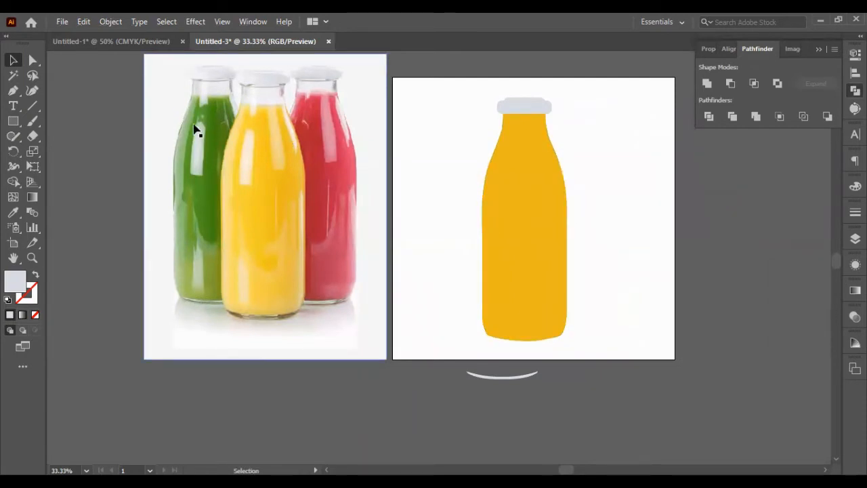
{"action": "scroll", "coordinate": [198, 146], "scroll_direction": "up", "scroll_amount": 1}
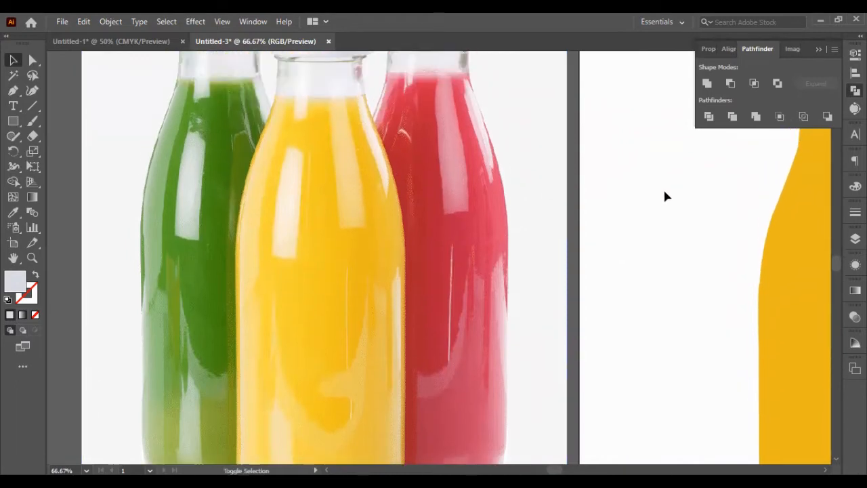
{"action": "scroll", "coordinate": [666, 195], "scroll_direction": "right", "scroll_amount": 1}
{"action": "scroll", "coordinate": [666, 195], "scroll_direction": "right", "scroll_amount": 10}
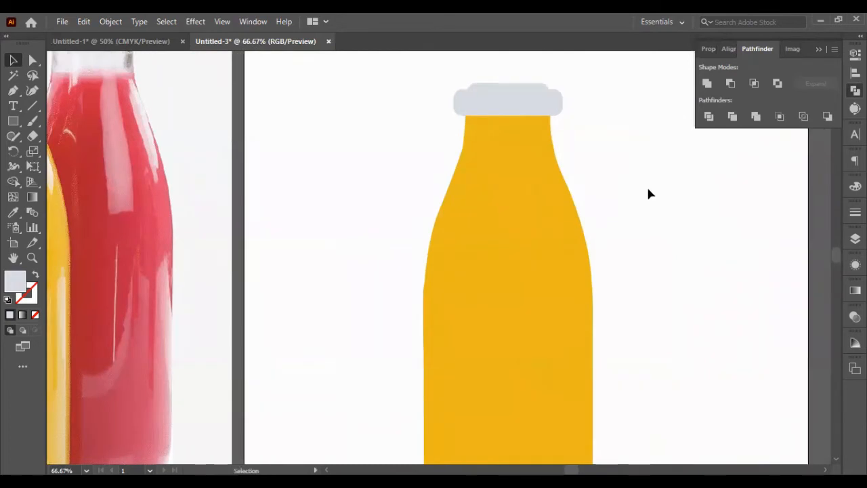
Duplicate the orange bottle body and place the copy beside it near the artboard's right edge.
{"action": "scroll", "coordinate": [648, 194], "scroll_direction": "right", "scroll_amount": 2}
{"action": "left_click", "coordinate": [465, 224]}
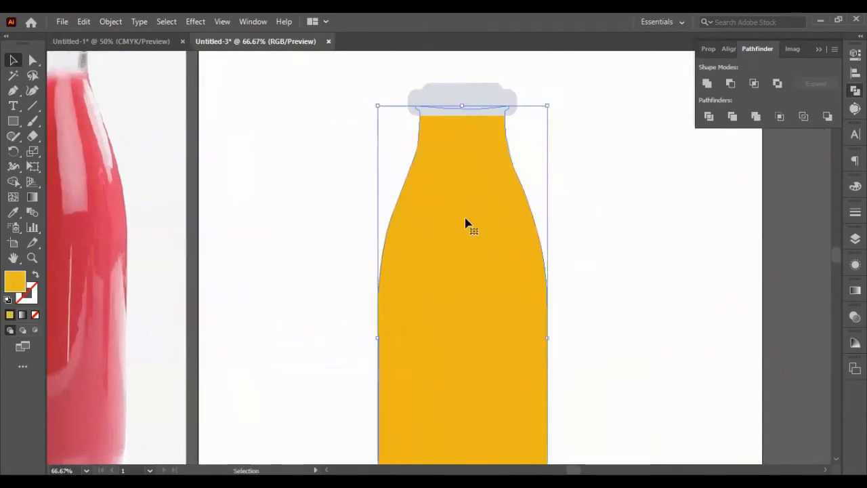
{"action": "key", "text": "ctrl+c"}
{"action": "key", "text": "ctrl+v"}
{"action": "left_click_drag", "start_coordinate": [472, 269], "coordinate": [685, 277]}
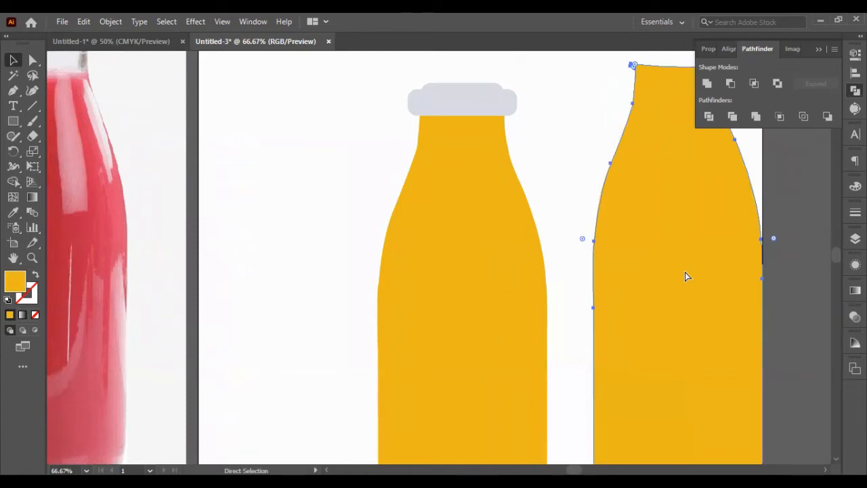
{"action": "key", "text": "v"}
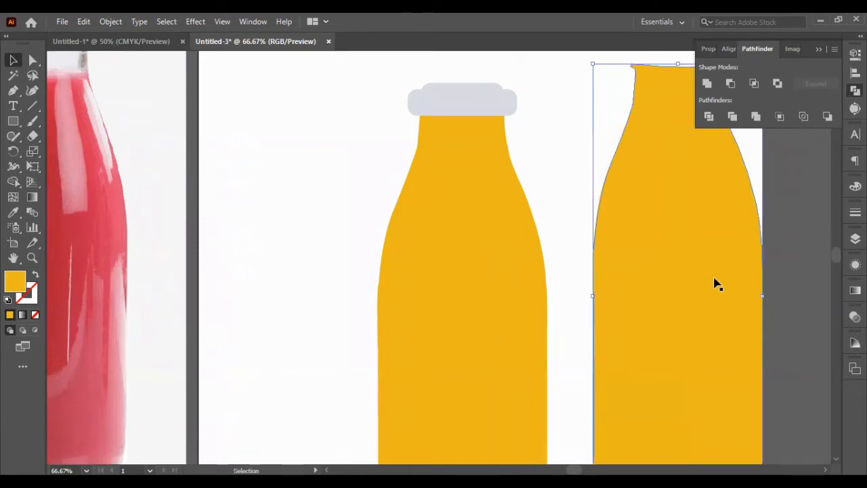
Duplicate the bottle copy and offset the duplicate about 40 px left and 10 px up, leaving a strip uncovered along the right side.
{"action": "left_click", "coordinate": [782, 288]}
{"action": "left_click", "coordinate": [747, 289]}
{"action": "key", "text": "alt+shift+Left"}
{"action": "key", "text": "shift+Left"}
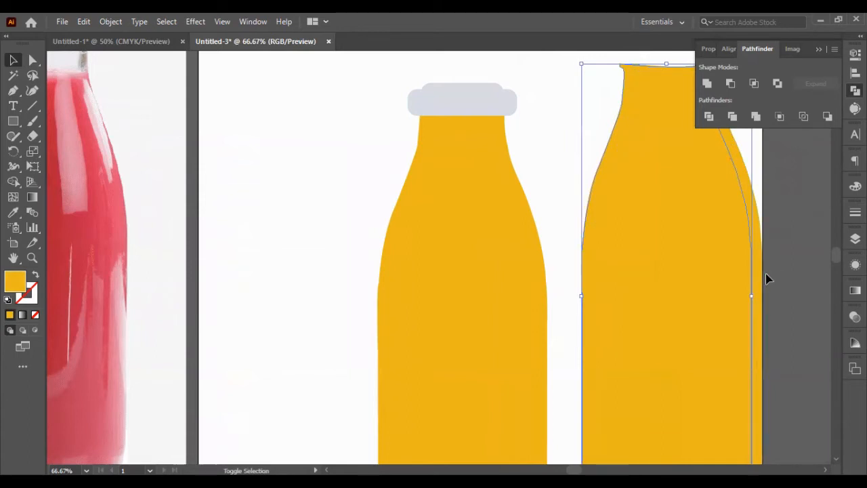
{"action": "key", "text": "shift+Up"}
{"action": "key", "text": "shift+Up"}
{"action": "scroll", "coordinate": [765, 273], "scroll_direction": "down", "scroll_amount": 3}
{"action": "key", "text": "shift+Left"}
{"action": "key", "text": "shift+Left"}
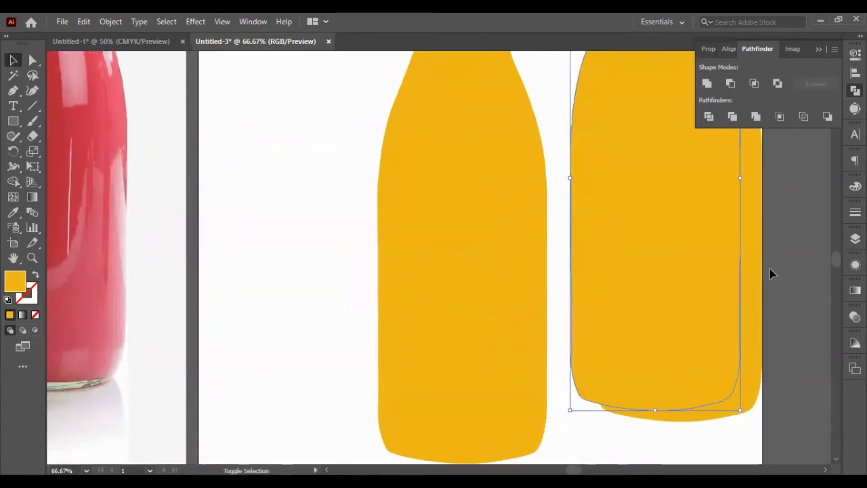
{"action": "key", "text": "shift+Down"}
{"action": "key", "text": "shift+Down"}
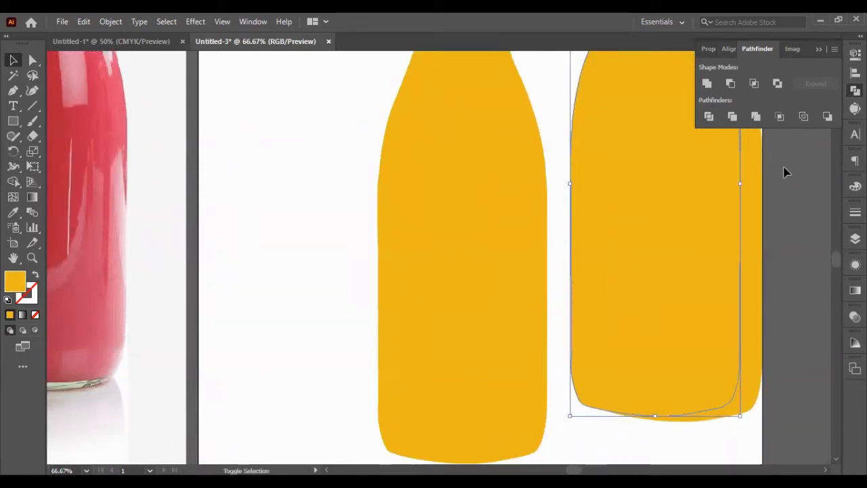
Select both overlapping bottle copies and subtract the front one with Minus Front, leaving a curved side strip.
{"action": "left_click", "coordinate": [758, 241], "text": "shift"}
{"action": "left_click", "coordinate": [733, 83]}
{"action": "left_click", "coordinate": [796, 224]}
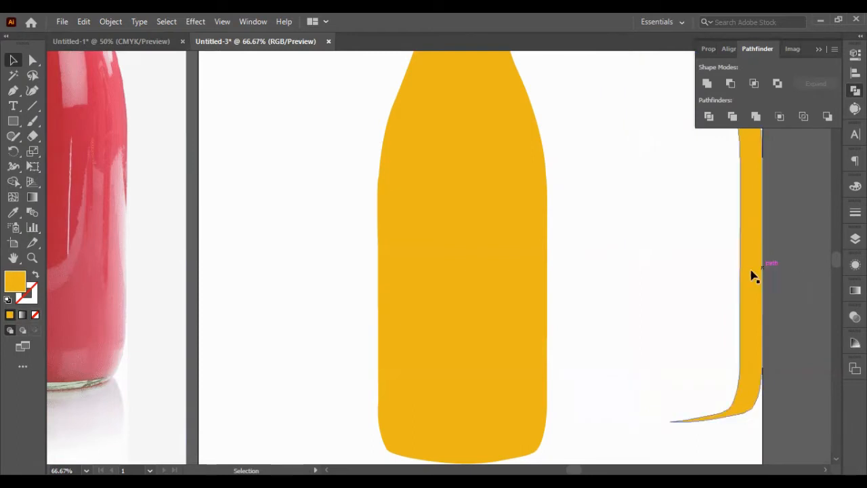
Move the curved strip onto the original bottle so it lines up with the bottle's right edge and base.
{"action": "left_click_drag", "start_coordinate": [763, 288], "coordinate": [544, 330]}
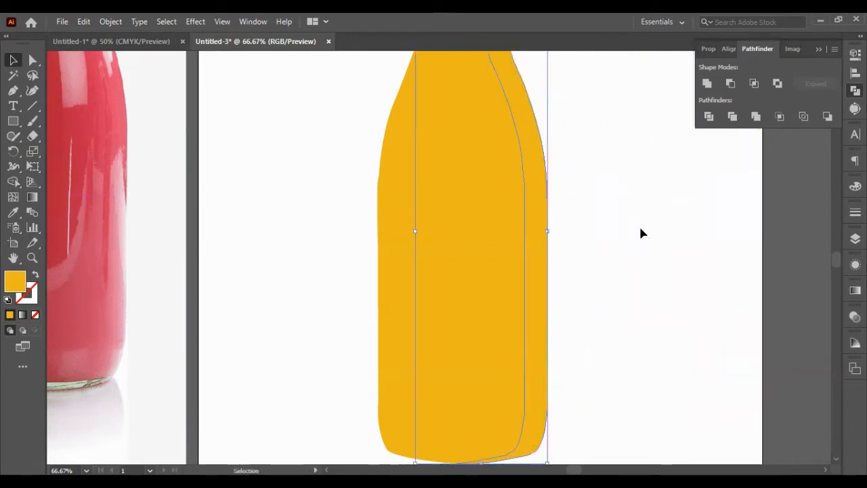
{"action": "scroll", "coordinate": [617, 233], "scroll_direction": "up", "scroll_amount": 2}
{"action": "scroll", "coordinate": [617, 233], "scroll_direction": "down", "scroll_amount": 5}
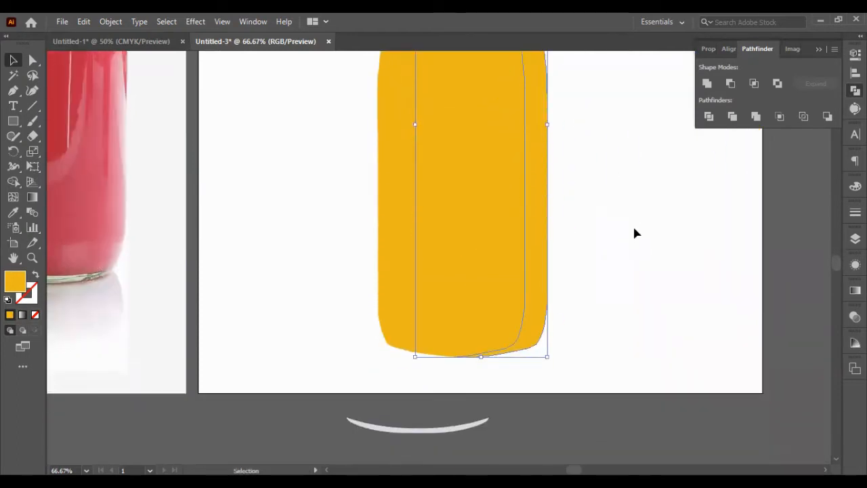
Select the side strip alone and change its fill to dark brown 2b2000.
{"action": "left_click", "coordinate": [633, 224]}
{"action": "key", "text": "a"}
{"action": "left_click_drag", "start_coordinate": [615, 234], "coordinate": [525, 267]}
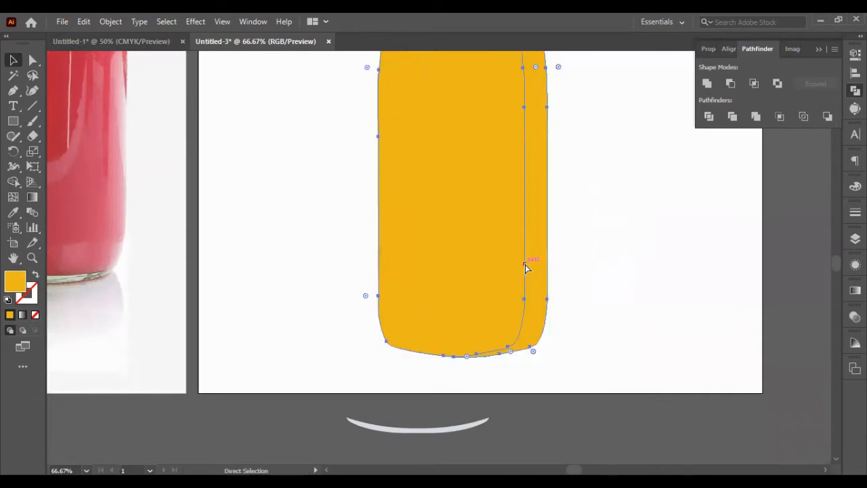
{"action": "key", "text": "v"}
{"action": "left_click", "coordinate": [629, 214]}
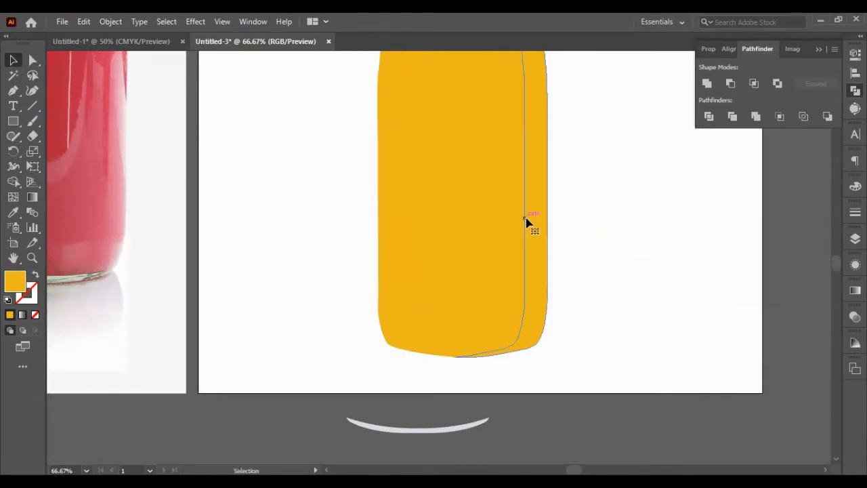
{"action": "left_click", "coordinate": [526, 222]}
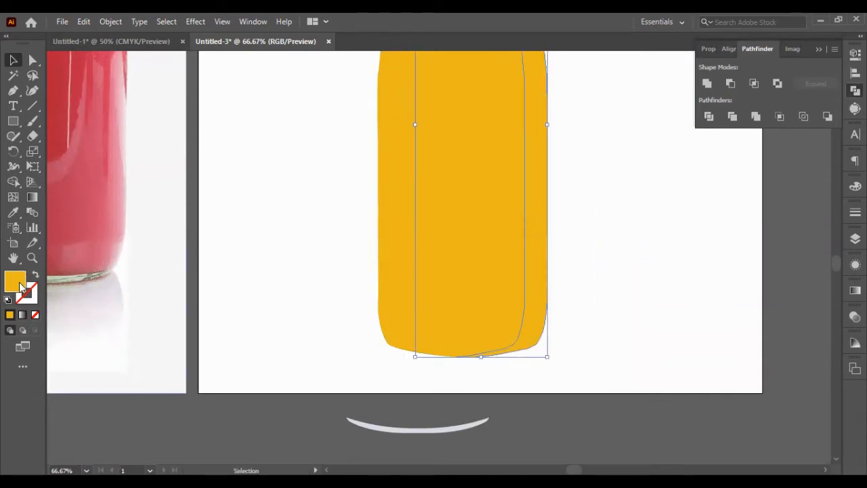
{"action": "double_click", "coordinate": [20, 284]}
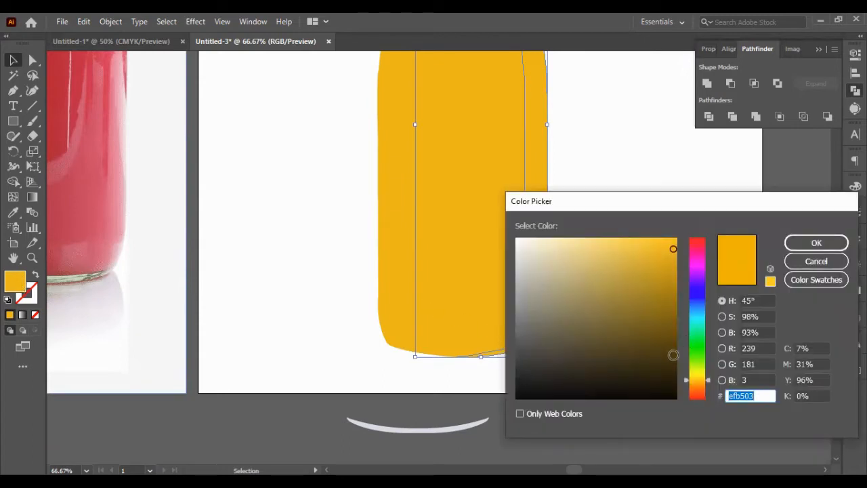
{"action": "left_click_drag", "start_coordinate": [672, 354], "coordinate": [682, 370]}
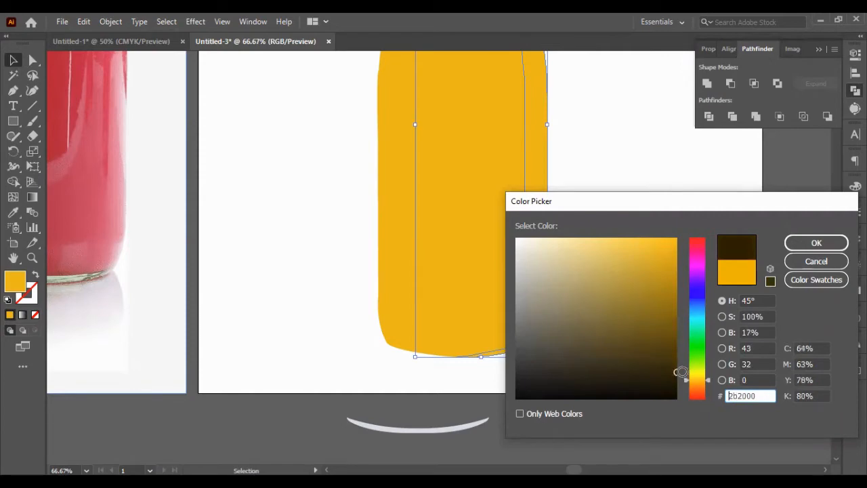
{"action": "left_click", "coordinate": [816, 242]}
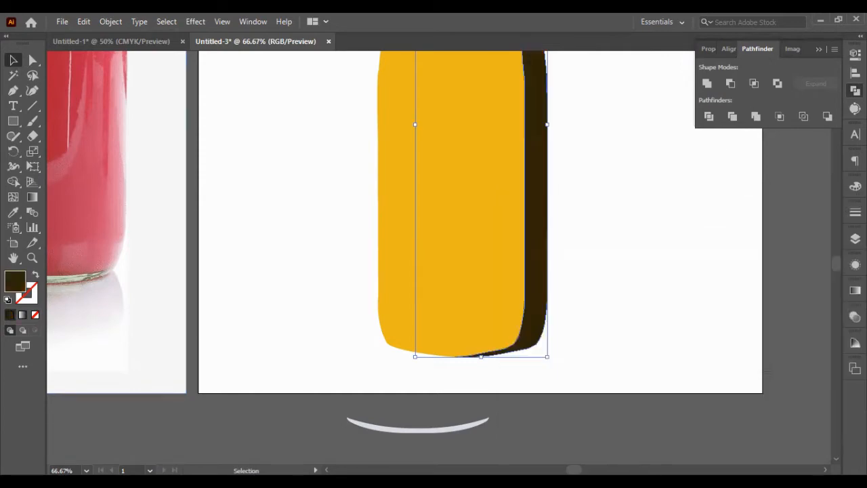
Lower the side strip's opacity to 10% so it acts as a soft shadow on the bottle.
{"action": "left_click", "coordinate": [855, 55]}
{"action": "left_click", "coordinate": [750, 225]}
{"action": "key", "text": "shift+Down"}
{"action": "key", "text": "shift+Down"}
{"action": "key", "text": "shift+Down"}
{"action": "key", "text": "shift+Down"}
{"action": "key", "text": "shift+Down"}
{"action": "key", "text": "shift+Down"}
{"action": "key", "text": "shift+Down"}
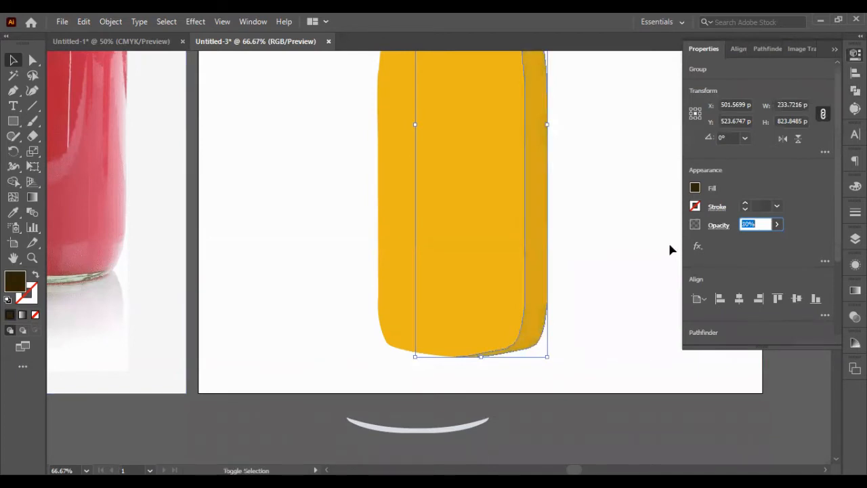
{"action": "left_click", "coordinate": [617, 219]}
Review the shaded bottle from lid to base and compare it with the reference photo.
{"action": "scroll", "coordinate": [617, 219], "scroll_direction": "up", "scroll_amount": 5}
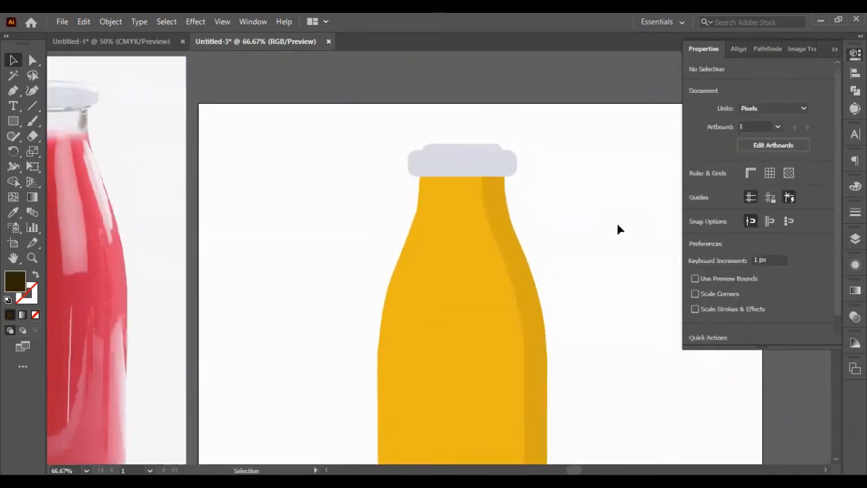
{"action": "scroll", "coordinate": [616, 222], "scroll_direction": "down", "scroll_amount": 5}
{"action": "scroll", "coordinate": [589, 210], "scroll_direction": "down", "scroll_amount": 2}
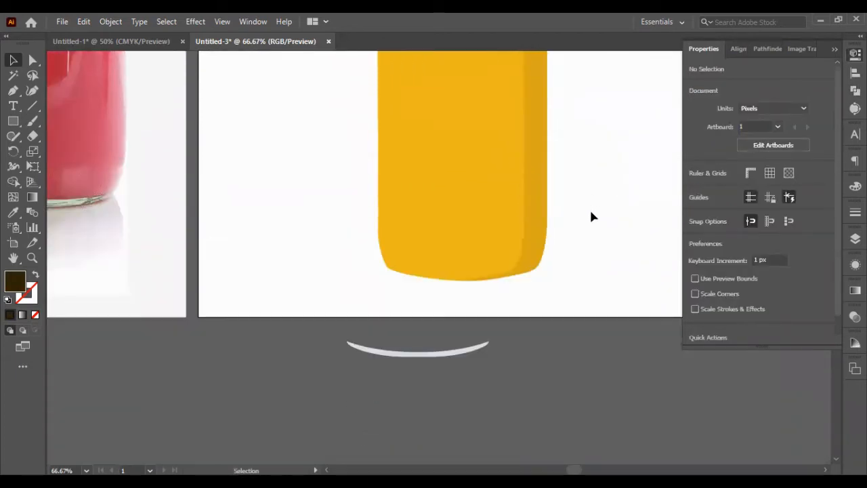
{"action": "scroll", "coordinate": [587, 210], "scroll_direction": "up", "scroll_amount": 6}
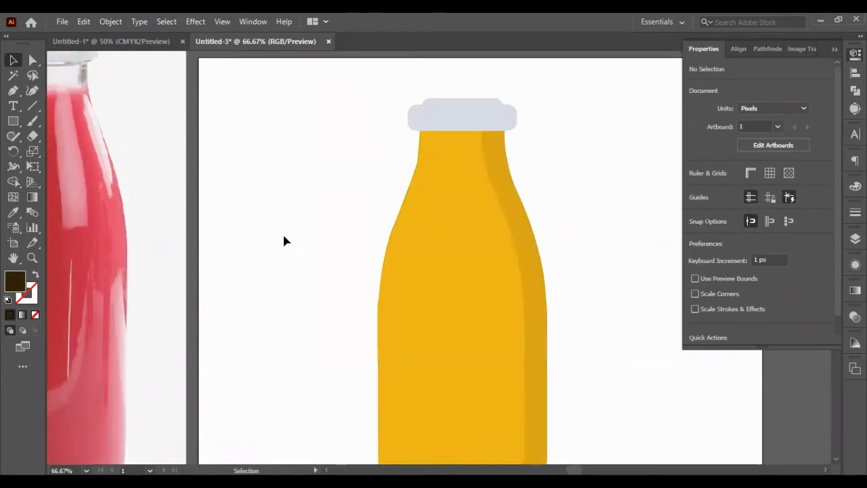
{"action": "scroll", "coordinate": [302, 222], "scroll_direction": "up", "scroll_amount": 5}
{"action": "scroll", "coordinate": [308, 237], "scroll_direction": "left", "scroll_amount": 4}
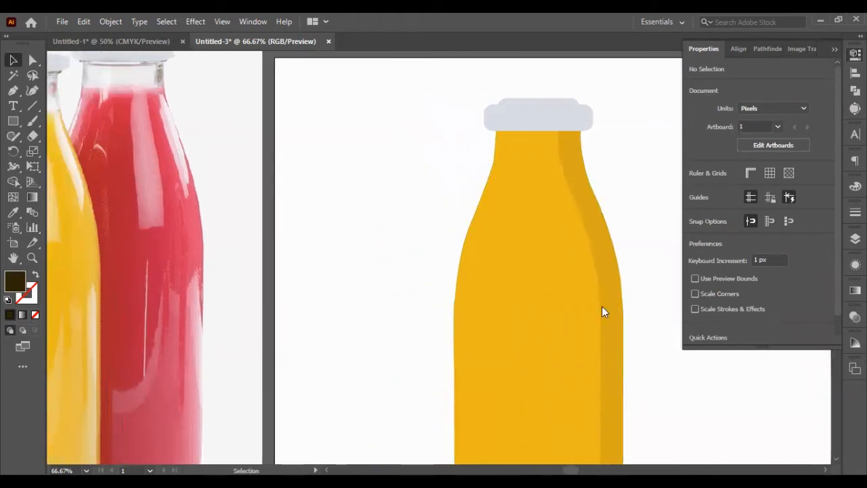
{"action": "scroll", "coordinate": [474, 185], "scroll_direction": "down", "scroll_amount": 5}
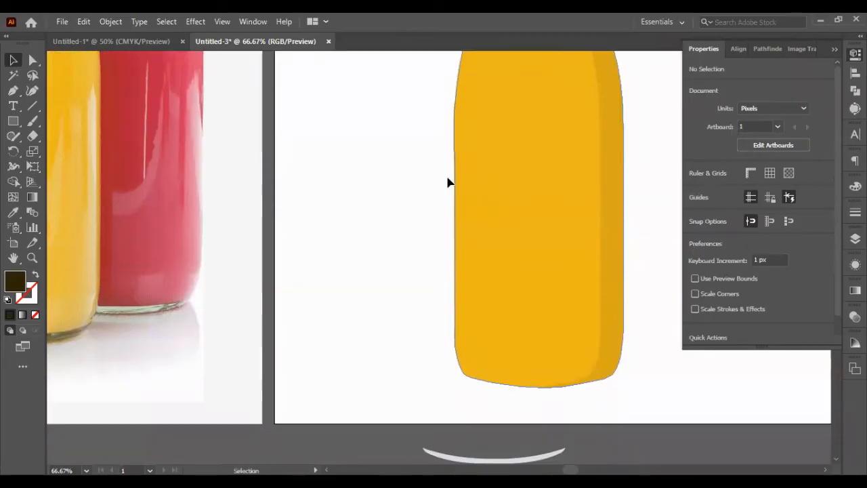
{"action": "scroll", "coordinate": [336, 165], "scroll_direction": "up", "scroll_amount": 3}
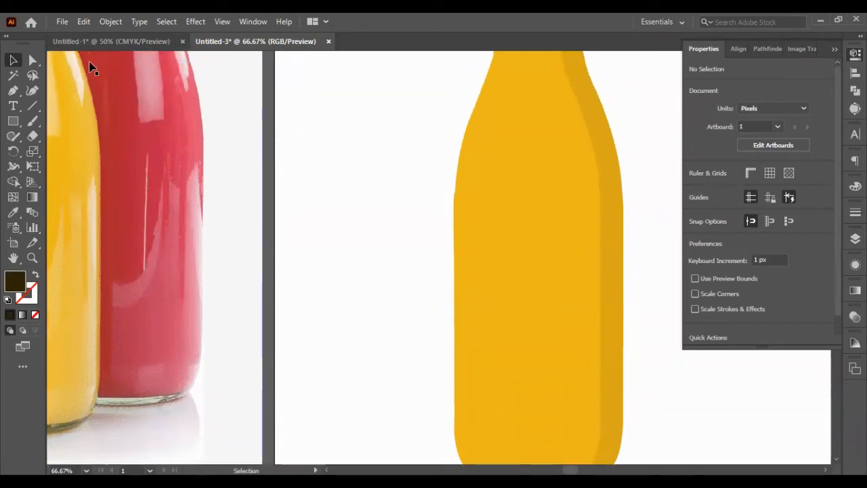
{"action": "scroll", "coordinate": [372, 147], "scroll_direction": "down", "scroll_amount": 2}
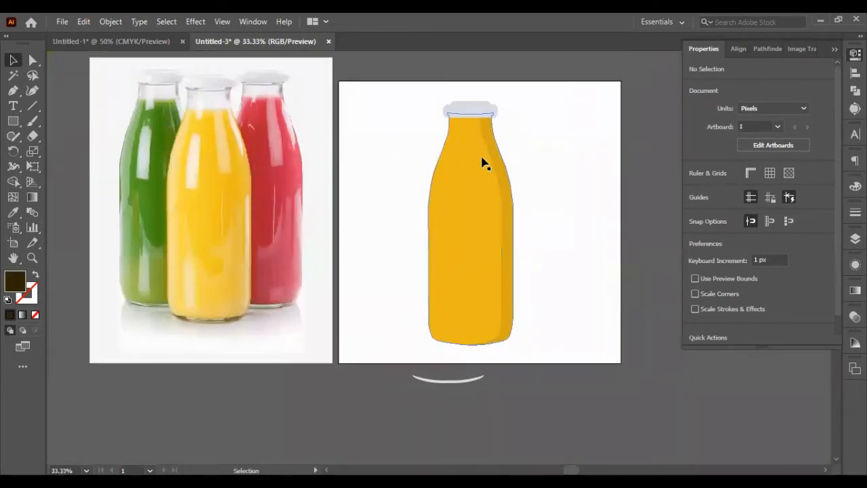
Group the lid, body and shadow, centre the group horizontally on the artboard, and ungroup the parts.
{"action": "left_click", "coordinate": [478, 165]}
{"action": "left_click_drag", "start_coordinate": [470, 182], "coordinate": [537, 272]}
{"action": "key", "text": "ctrl+g"}
{"action": "left_click", "coordinate": [739, 299]}
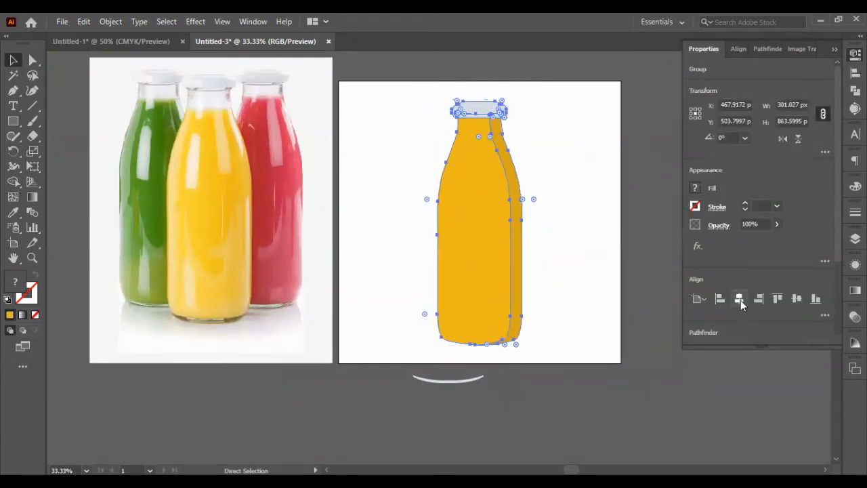
{"action": "key", "text": "ctrl+shift+g"}
{"action": "left_click", "coordinate": [576, 241]}
Copy the orange bottle body and paste the copy in place in front of the original.
{"action": "left_click", "coordinate": [479, 197]}
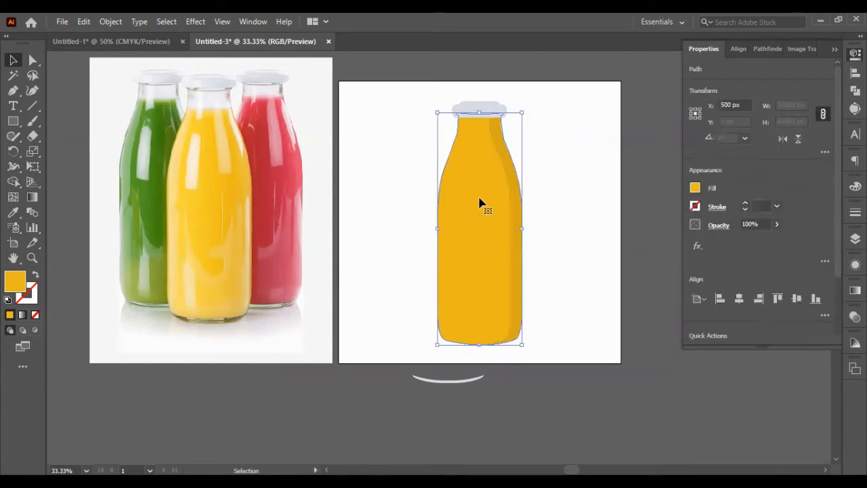
{"action": "key", "text": "ctrl+c"}
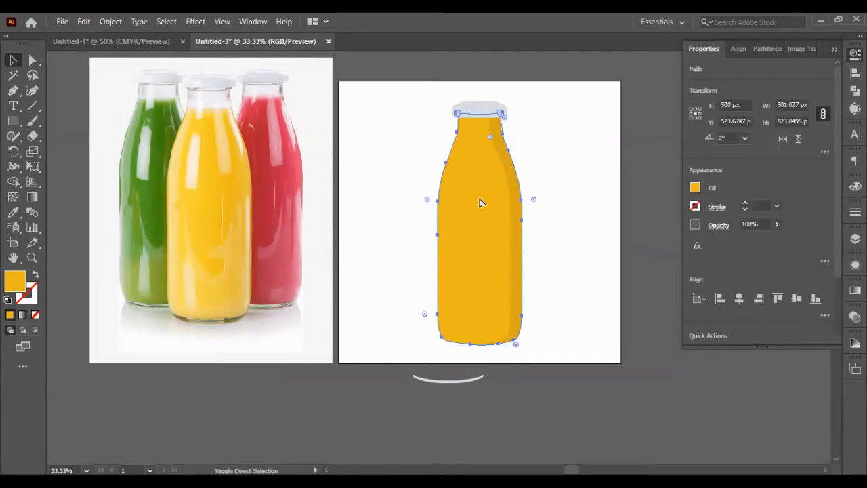
{"action": "left_click", "coordinate": [375, 192]}
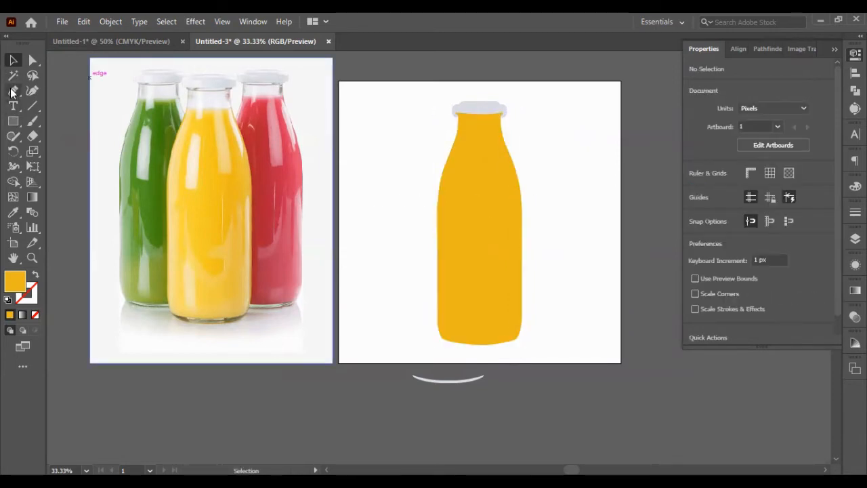
Draw a rectangle about 251 by 995 px covering the left half of the bottle from above the lid to below the base.
{"action": "left_click", "coordinate": [13, 120]}
{"action": "left_click_drag", "start_coordinate": [409, 88], "coordinate": [479, 369]}
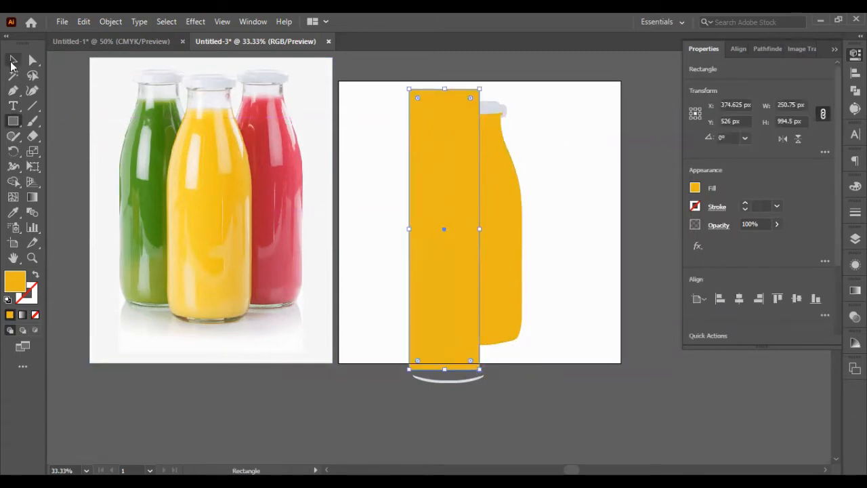
Subtract the rectangle from the orange bottle copy with Minus Front so only the right half of the body remains.
{"action": "left_click", "coordinate": [12, 62]}
{"action": "left_click", "coordinate": [571, 214]}
{"action": "left_click", "coordinate": [499, 217]}
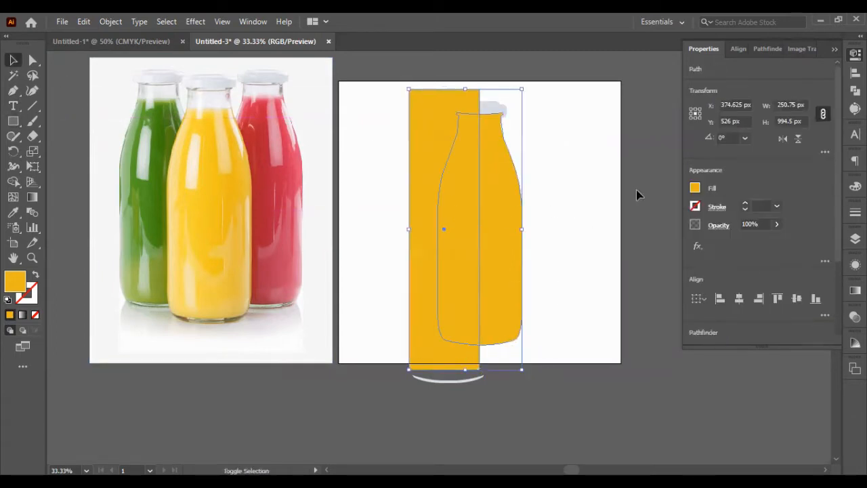
{"action": "left_click", "coordinate": [854, 90]}
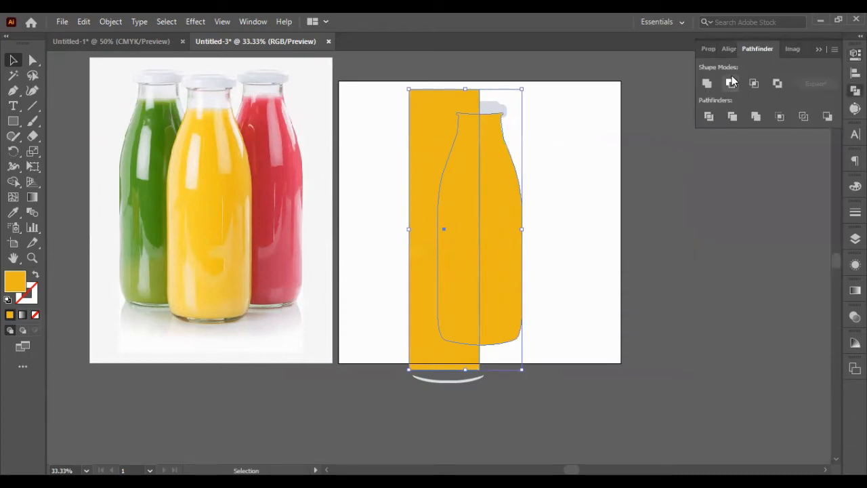
{"action": "left_click", "coordinate": [730, 82]}
{"action": "left_click", "coordinate": [552, 214]}
{"action": "key", "text": "a"}
{"action": "left_click", "coordinate": [502, 280]}
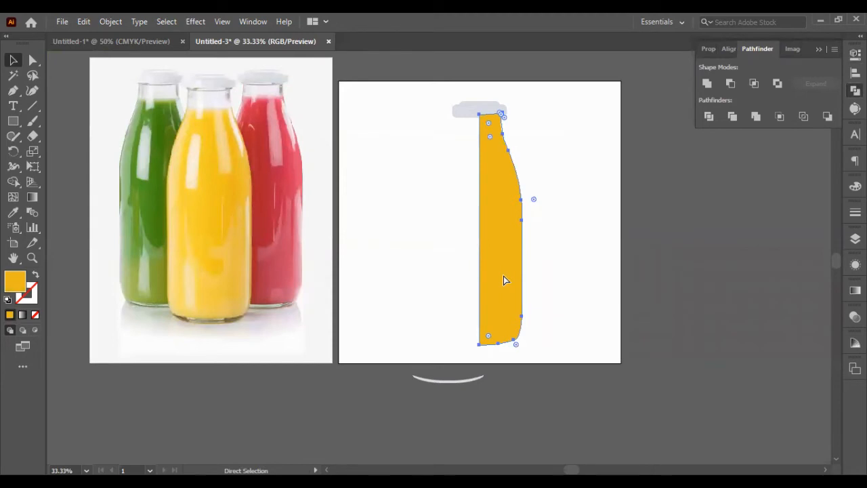
Duplicate the right body half in place, flip the copy horizontally, and move it across to the left side of the bottle.
{"action": "key", "text": "v"}
{"action": "left_click", "coordinate": [854, 54]}
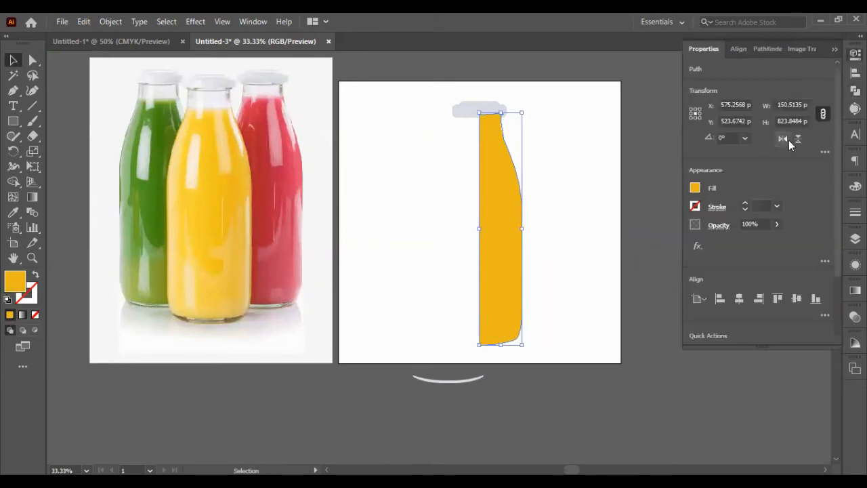
{"action": "left_click", "coordinate": [786, 140]}
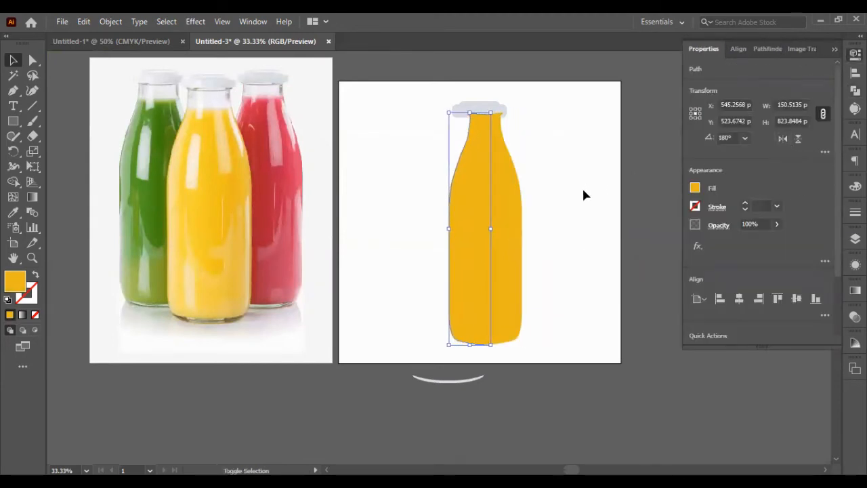
{"action": "key", "text": "shift+Left"}
{"action": "key", "text": "shift+Left"}
{"action": "key", "text": "shift+Left"}
{"action": "key", "text": "shift+Left"}
{"action": "key", "text": "shift+Left"}
{"action": "key", "text": "shift+Left"}
{"action": "key", "text": "shift+Left"}
{"action": "key", "text": "shift+Left"}
{"action": "key", "text": "shift+Left"}
{"action": "key", "text": "shift+Left"}
{"action": "key", "text": "shift+Left"}
{"action": "key", "text": "shift+Left"}
{"action": "key", "text": "shift+Left"}
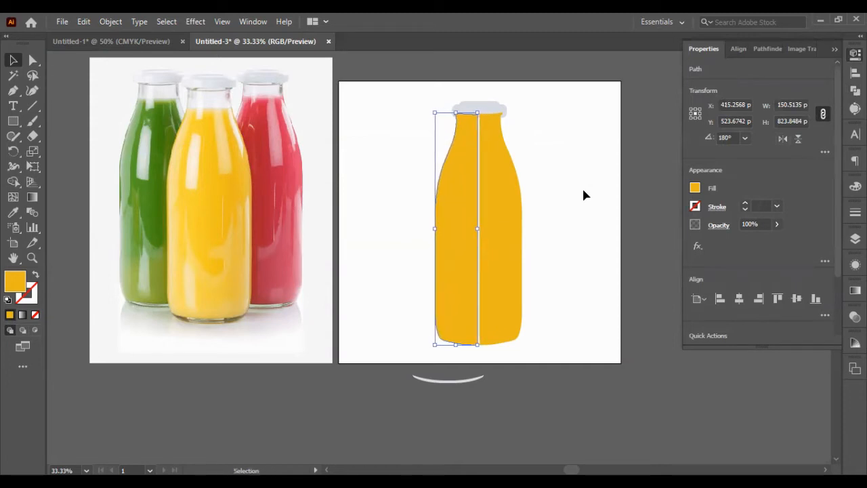
Nudge the flipped left half right until it meets the right half along the centre seam without a gap.
{"action": "key", "text": "Right"}
{"action": "key", "text": "Right"}
{"action": "key", "text": "Right"}
{"action": "key", "text": "Right"}
{"action": "left_click", "coordinate": [583, 191]}
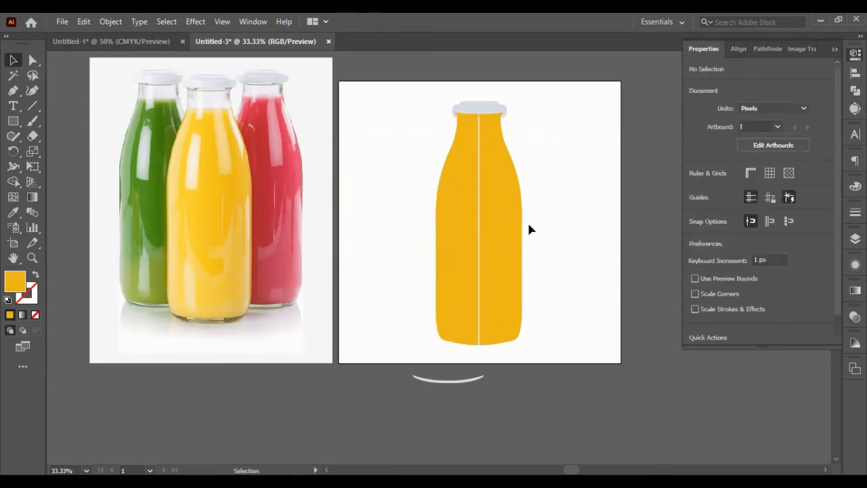
{"action": "left_click", "coordinate": [440, 253]}
{"action": "left_click", "coordinate": [591, 184]}
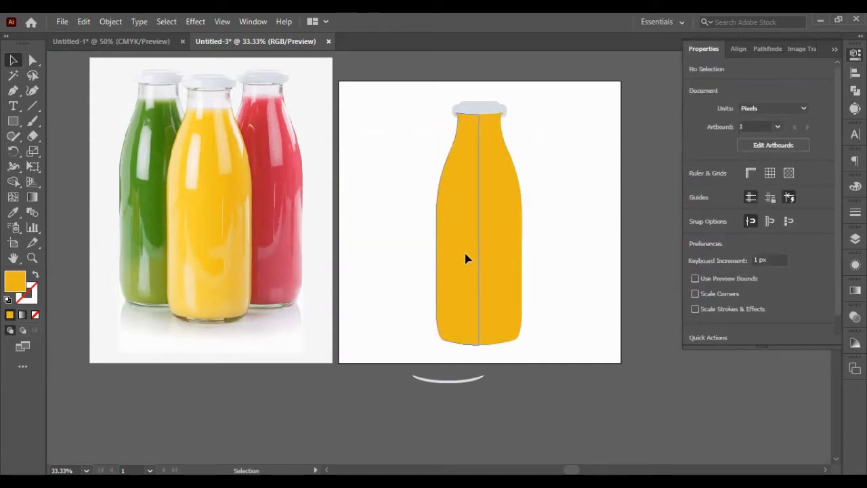
{"action": "left_click", "coordinate": [465, 258]}
{"action": "left_click", "coordinate": [618, 188]}
{"action": "left_click", "coordinate": [468, 228]}
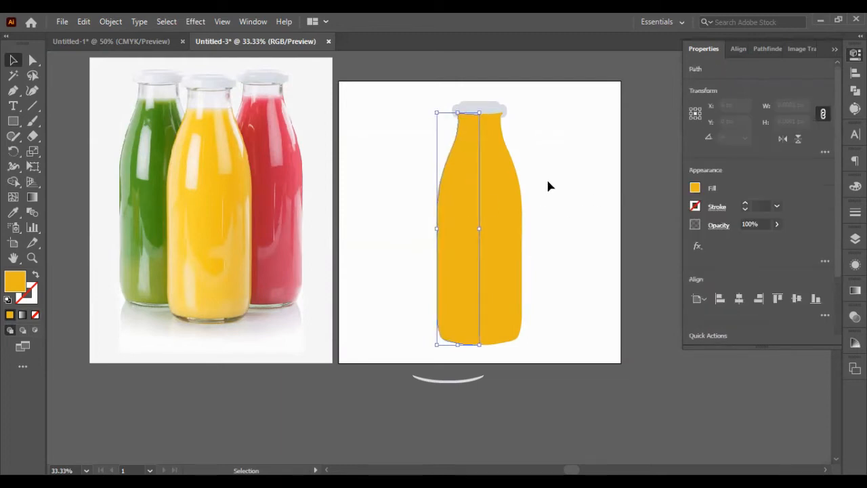
{"action": "left_click", "coordinate": [548, 181]}
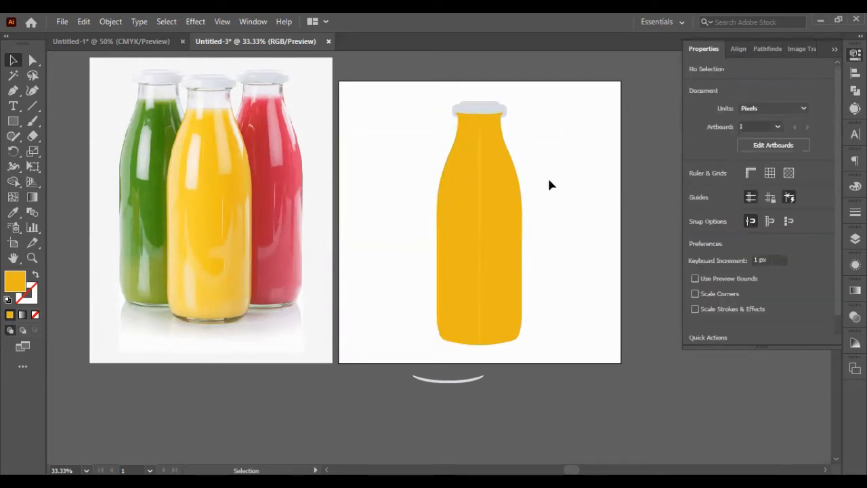
{"action": "left_click", "coordinate": [455, 289]}
{"action": "left_click", "coordinate": [553, 240]}
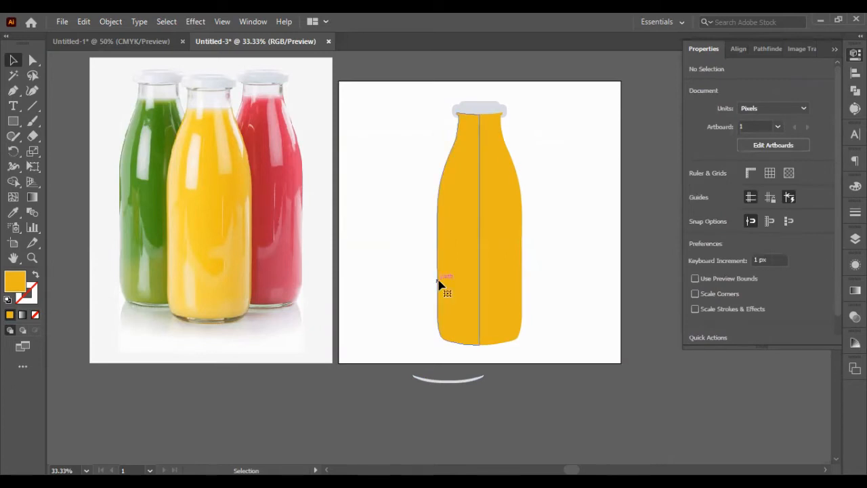
{"action": "left_click", "coordinate": [440, 288]}
{"action": "left_click", "coordinate": [562, 224]}
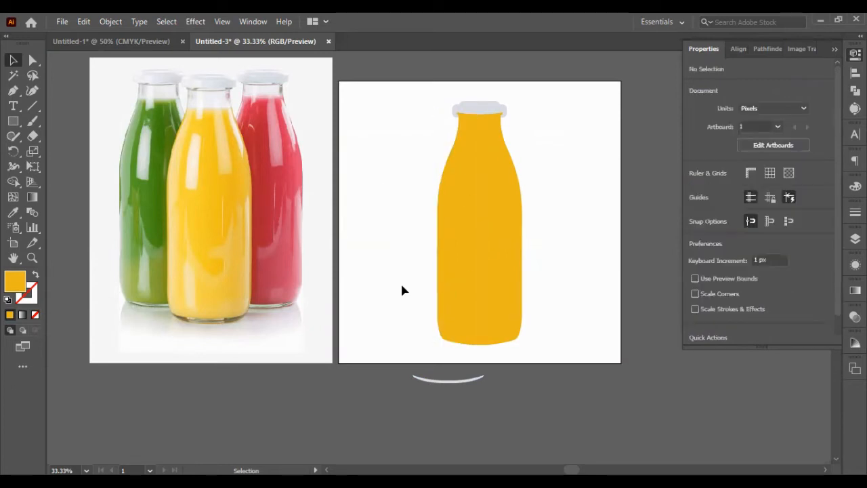
Unite the two body halves into one symmetrical shape and send it behind the lid and side shading.
{"action": "left_click_drag", "start_coordinate": [426, 157], "coordinate": [494, 174]}
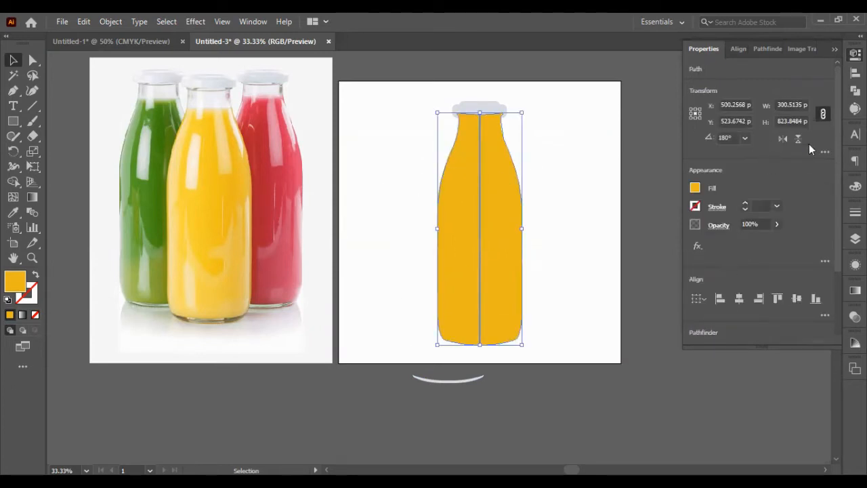
{"action": "left_click", "coordinate": [855, 91]}
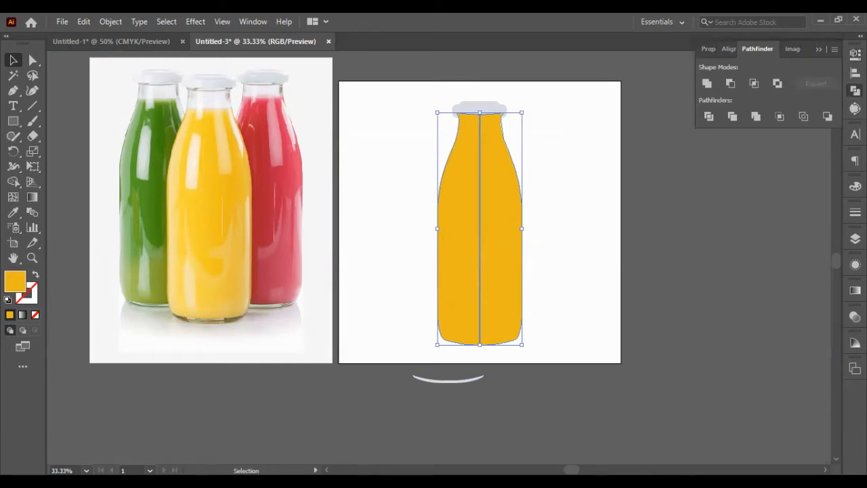
{"action": "left_click", "coordinate": [708, 84]}
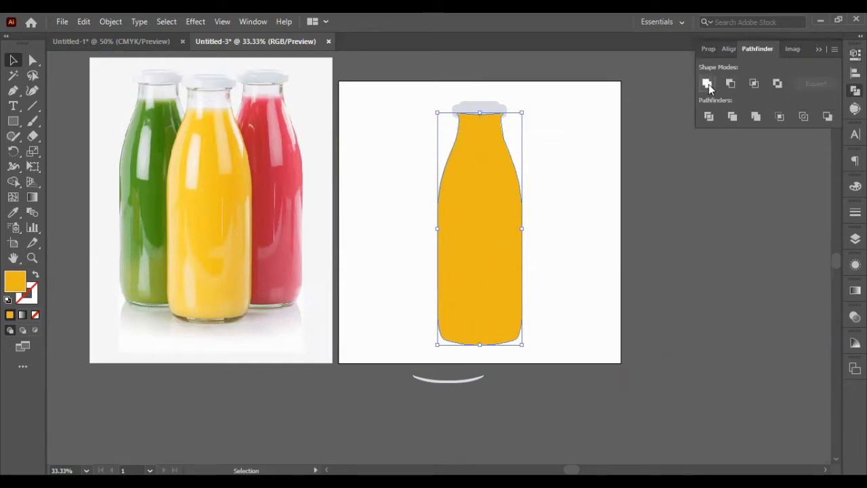
{"action": "left_click", "coordinate": [563, 205]}
{"action": "left_click", "coordinate": [476, 219]}
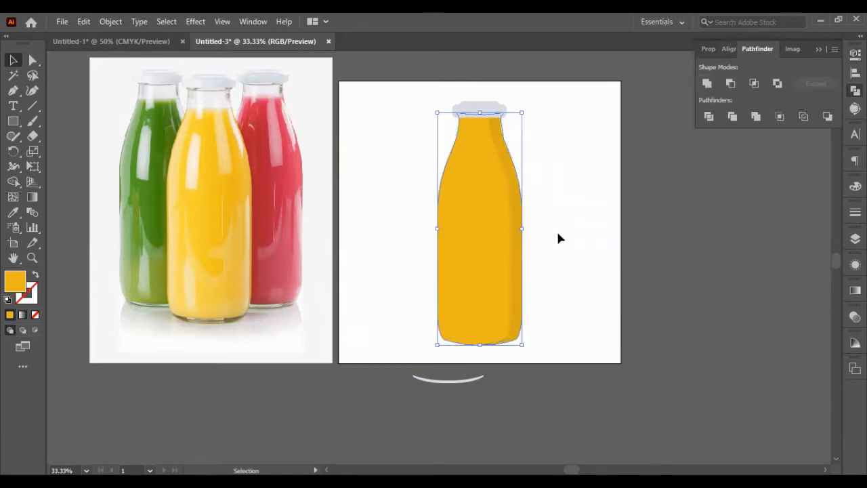
{"action": "left_click", "coordinate": [556, 229]}
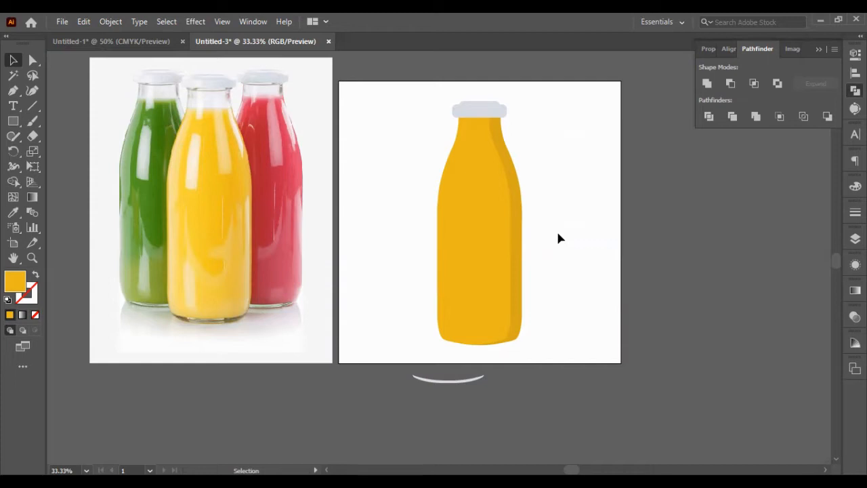
Duplicate the dark shading on the bottle's right side in place and flip the copy horizontally.
{"action": "scroll", "coordinate": [482, 137], "scroll_direction": "left", "scroll_amount": 1}
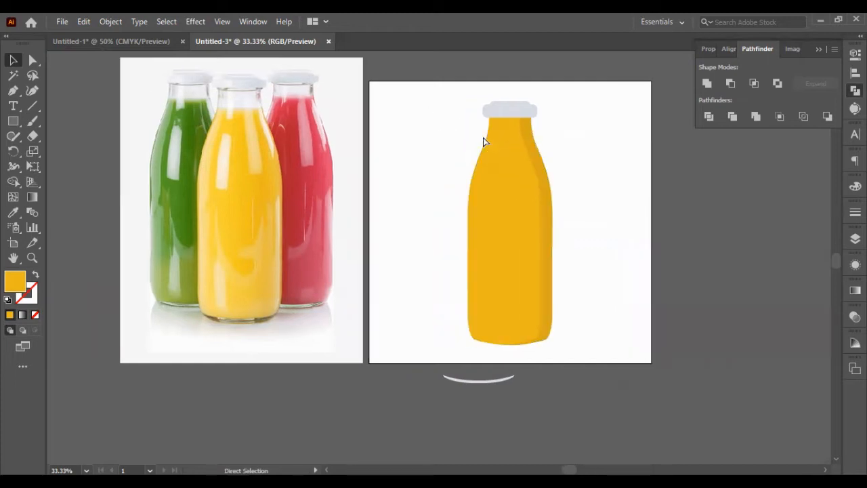
{"action": "scroll", "coordinate": [501, 152], "scroll_direction": "up", "scroll_amount": 1}
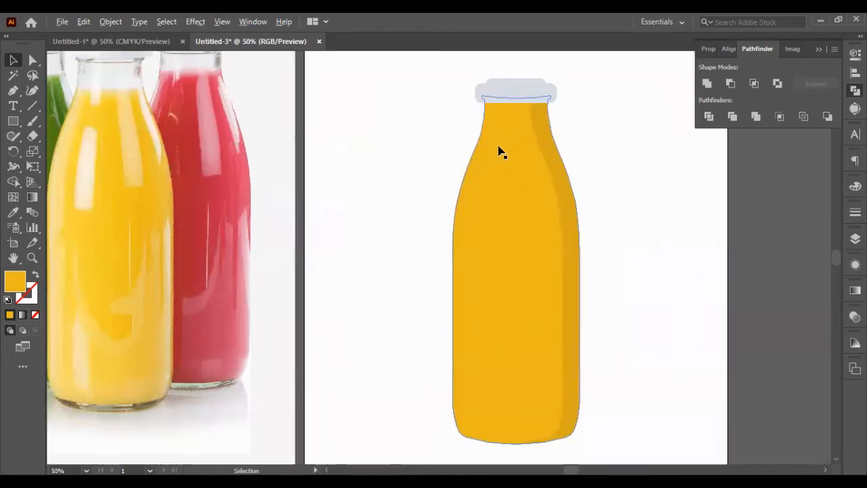
{"action": "left_click", "coordinate": [560, 188]}
{"action": "left_click", "coordinate": [560, 188], "text": "ctrl"}
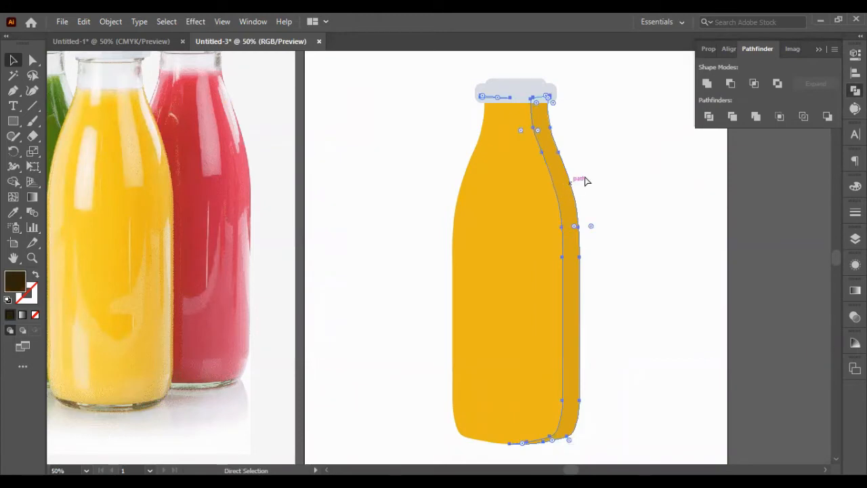
{"action": "left_click", "coordinate": [584, 179]}
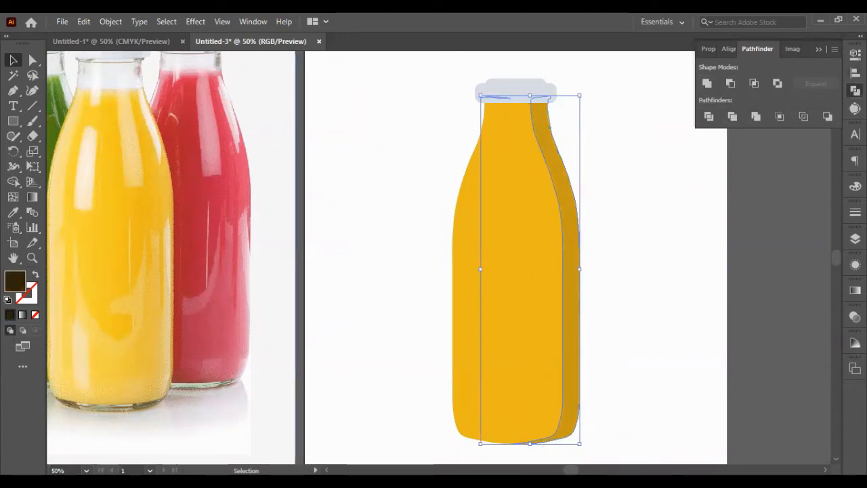
{"action": "left_click", "coordinate": [708, 49]}
{"action": "left_click", "coordinate": [784, 139]}
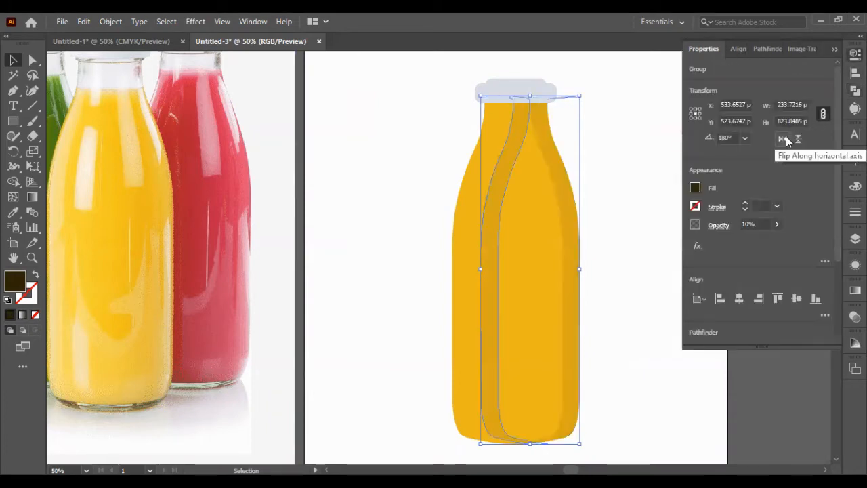
Move the flipped shading left about 65 px so it lines up with the bottle's left edge.
{"action": "key", "text": "shift+Left"}
{"action": "key", "text": "shift+Left"}
{"action": "key", "text": "shift+Left"}
{"action": "key", "text": "shift+Left"}
{"action": "key", "text": "shift+Left"}
{"action": "key", "text": "shift+Left"}
{"action": "key", "text": "Left"}
{"action": "key", "text": "Left"}
{"action": "key", "text": "Left"}
{"action": "key", "text": "Left"}
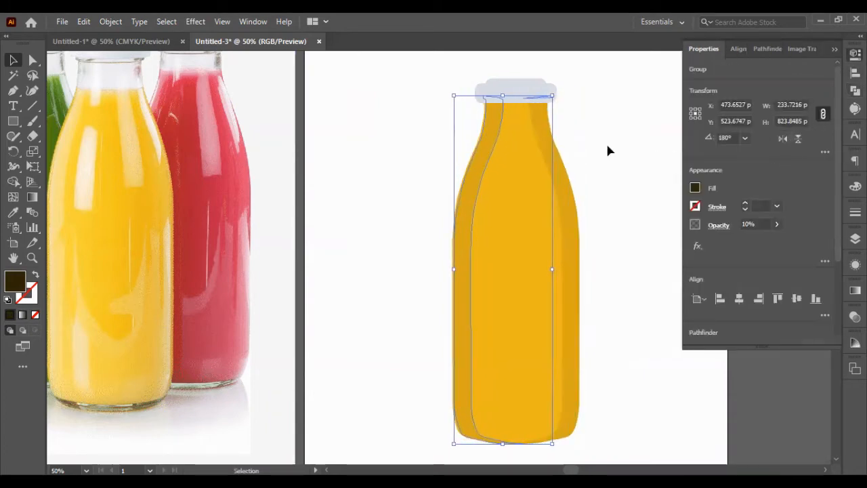
{"action": "left_click", "coordinate": [605, 149]}
Change the fill of the left side shading to pale cream, #fff2d2.
{"action": "scroll", "coordinate": [604, 149], "scroll_direction": "down", "scroll_amount": 1}
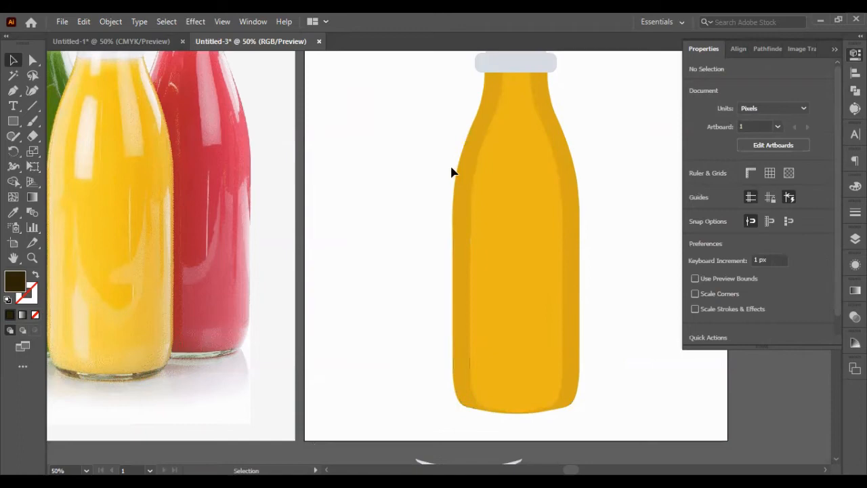
{"action": "left_click", "coordinate": [475, 139]}
{"action": "double_click", "coordinate": [15, 281]}
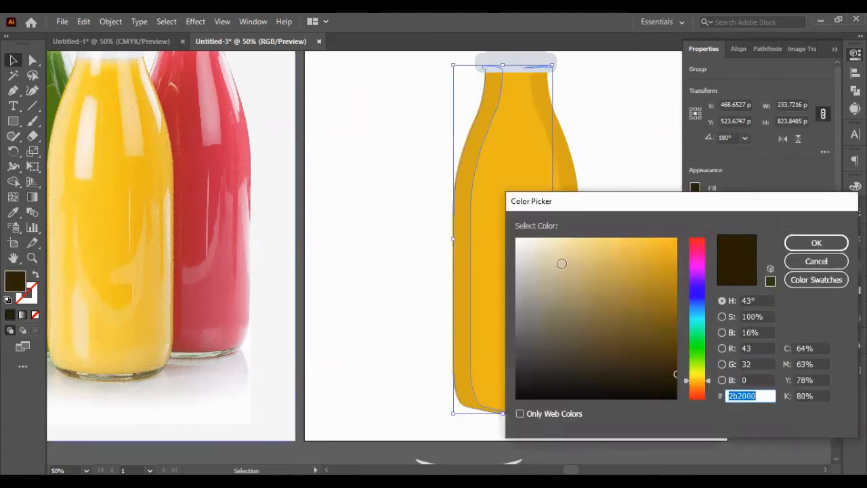
{"action": "left_click_drag", "start_coordinate": [561, 261], "coordinate": [543, 230]}
{"action": "left_click", "coordinate": [799, 248]}
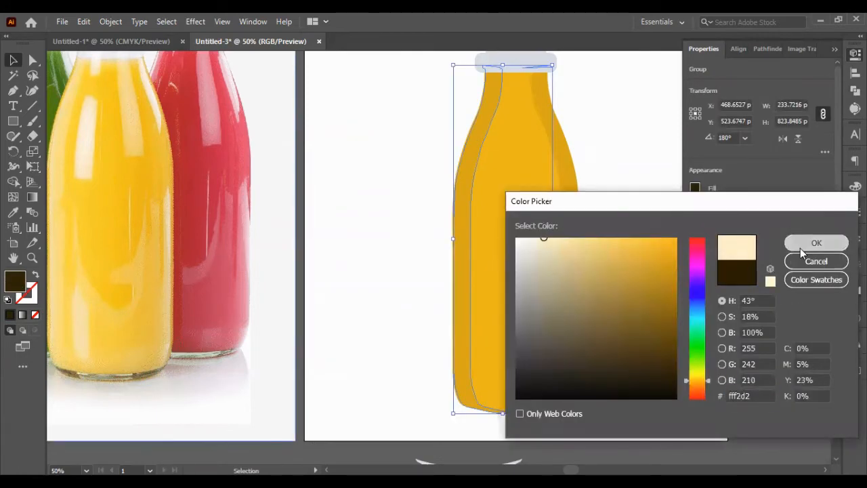
{"action": "left_click", "coordinate": [634, 194]}
Change the fill of the left side strip to white to make it a highlight.
{"action": "left_click", "coordinate": [467, 246]}
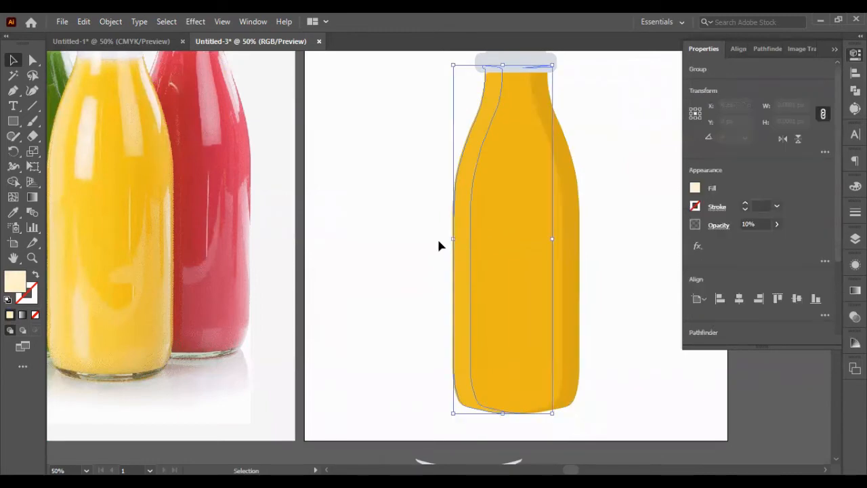
{"action": "double_click", "coordinate": [16, 285]}
{"action": "mouse_move", "coordinate": [560, 239]}
{"action": "left_mouse_down"}
{"action": "mouse_move", "coordinate": [541, 229]}
{"action": "mouse_move", "coordinate": [528, 246]}
{"action": "mouse_move", "coordinate": [502, 235]}
{"action": "left_mouse_up"}
{"action": "left_click", "coordinate": [816, 246]}
{"action": "left_click", "coordinate": [607, 157]}
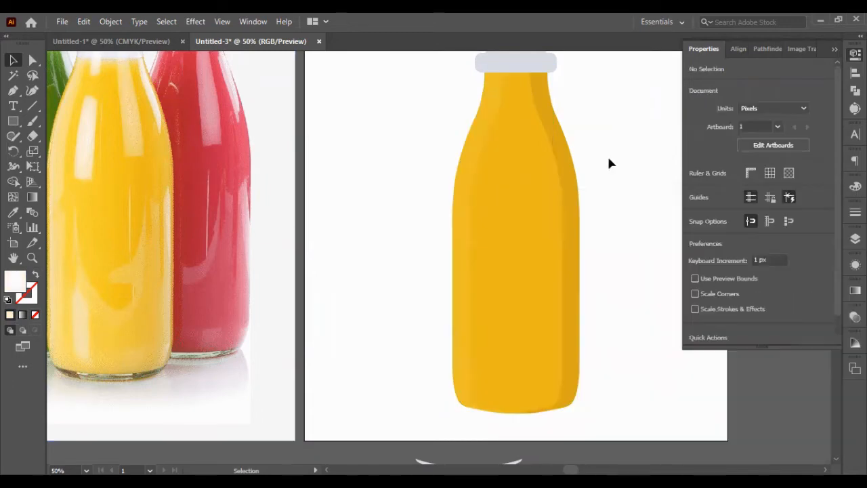
Set the opacity of the white left side highlight to 30%.
{"action": "left_click", "coordinate": [470, 217]}
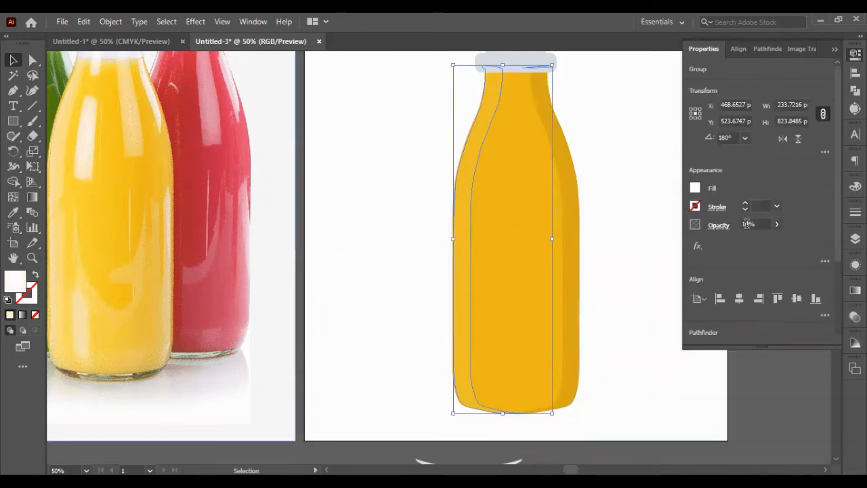
{"action": "left_click", "coordinate": [747, 224]}
{"action": "type", "text": "30"}
{"action": "key", "text": "Return"}
{"action": "left_click", "coordinate": [598, 164]}
{"action": "scroll", "coordinate": [598, 161], "scroll_direction": "up", "scroll_amount": 1}
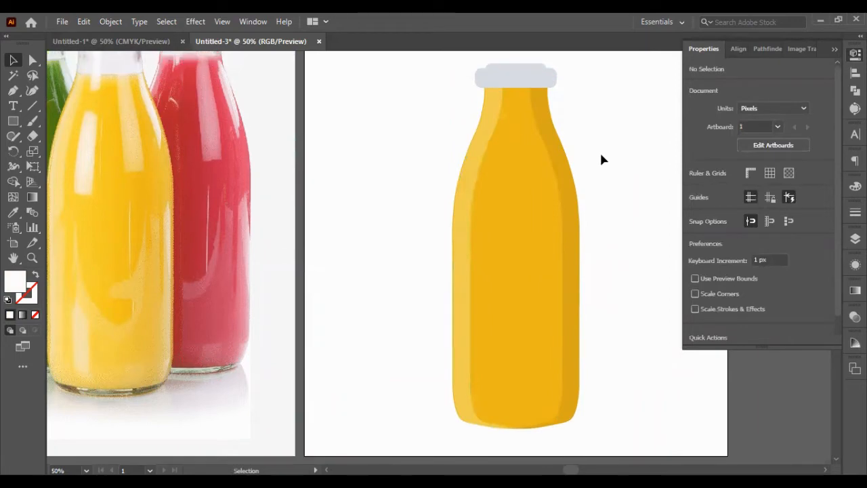
Reduce the opacity of the bottle's left highlight to 20%.
{"action": "left_click", "coordinate": [466, 199]}
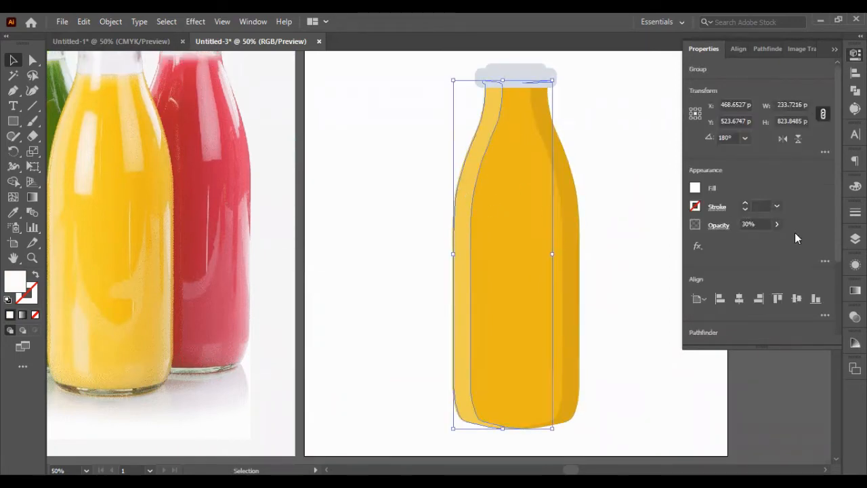
{"action": "left_click", "coordinate": [747, 223]}
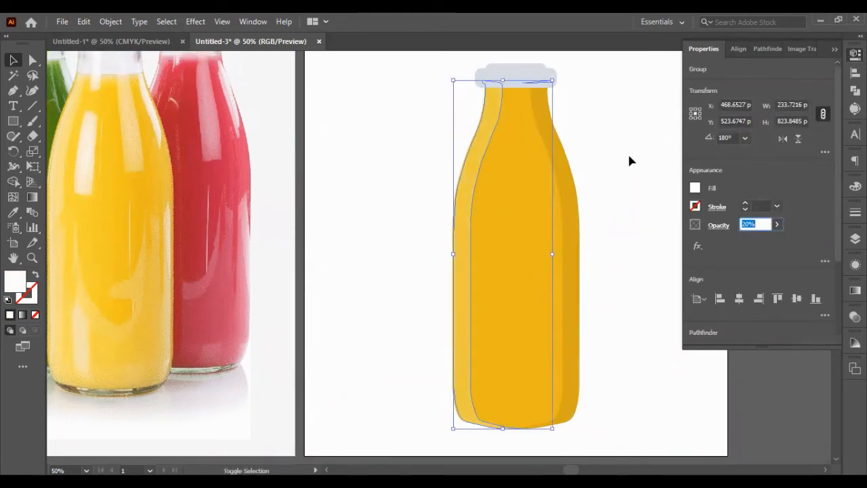
{"action": "left_click", "coordinate": [629, 160]}
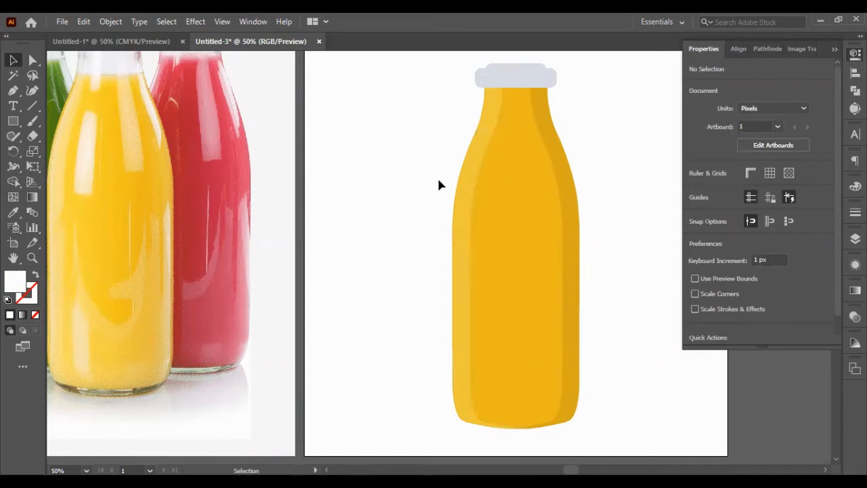
Move the reference photo right so it sits closer to the drawn bottle.
{"action": "left_click_drag", "start_coordinate": [95, 291], "coordinate": [132, 285]}
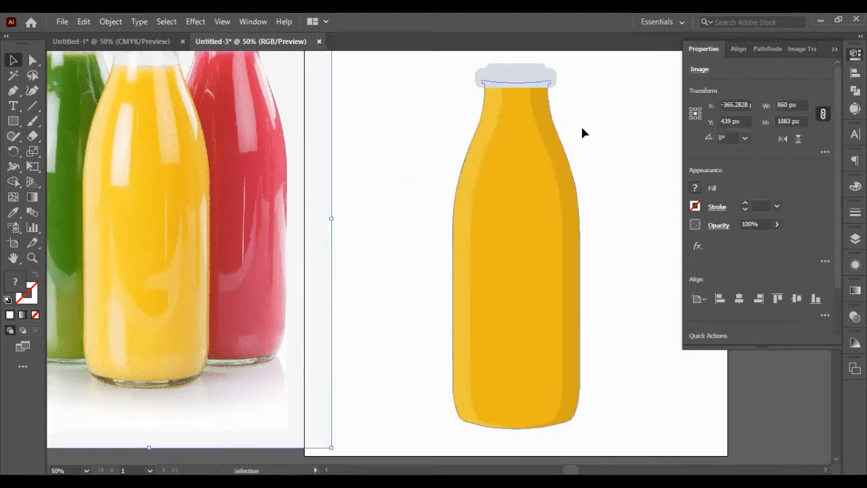
{"action": "left_click", "coordinate": [630, 117]}
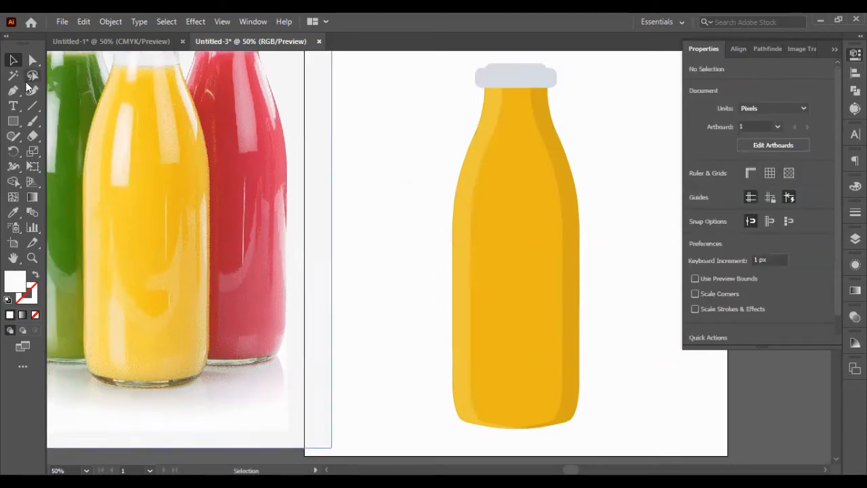
Draw an open Pen path along the inner edge of the bottle's left highlight, from the neck down to near the base.
{"action": "left_click", "coordinate": [13, 90]}
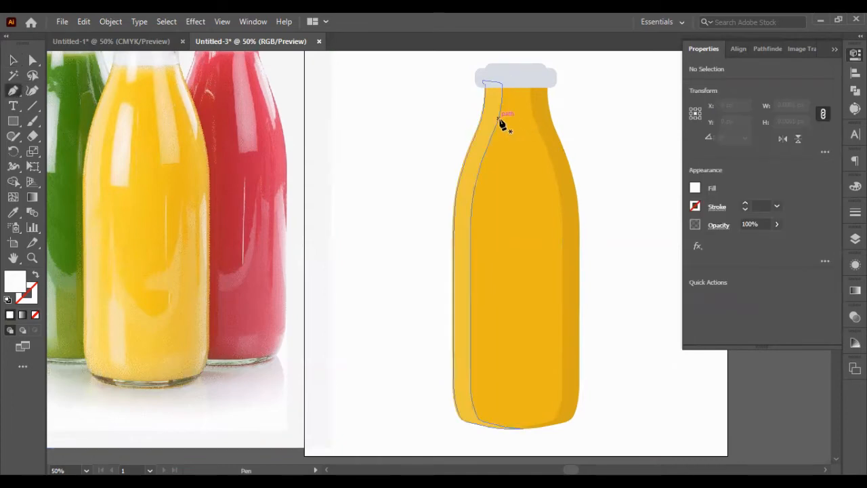
{"action": "left_click", "coordinate": [499, 118]}
{"action": "left_click_drag", "start_coordinate": [470, 241], "coordinate": [474, 304]}
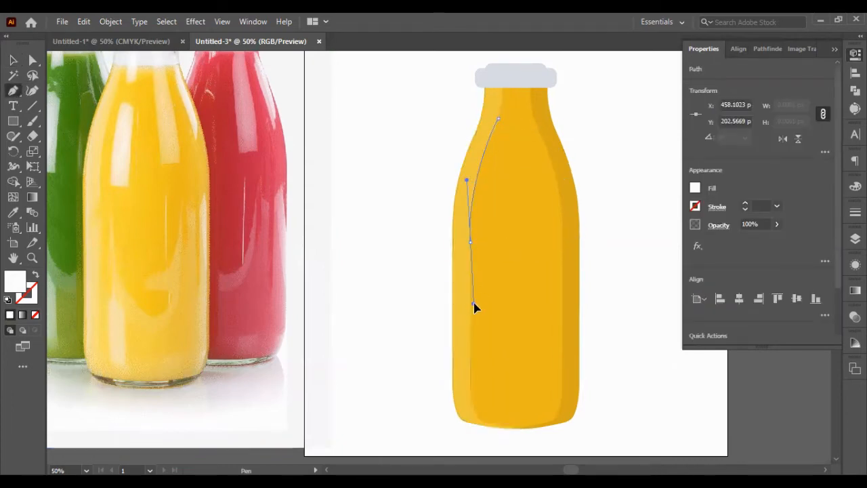
{"action": "left_click", "coordinate": [469, 243]}
{"action": "scroll", "coordinate": [465, 251], "scroll_direction": "down", "scroll_amount": 3}
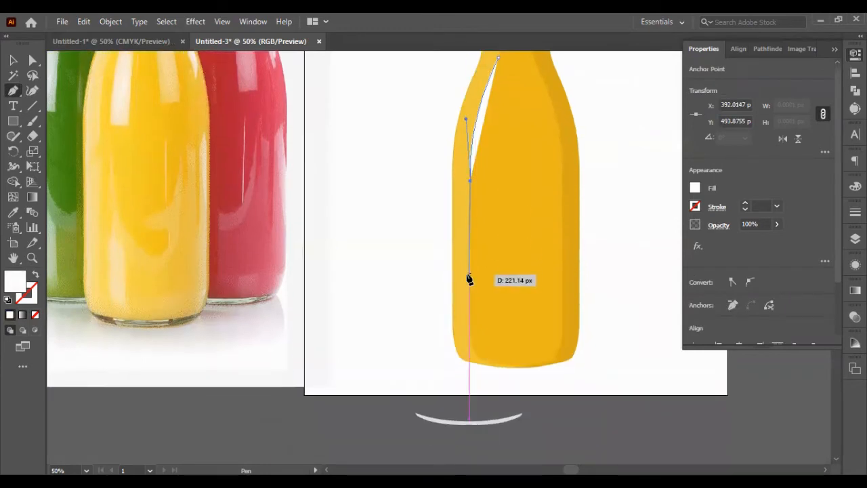
{"action": "left_click", "coordinate": [469, 326]}
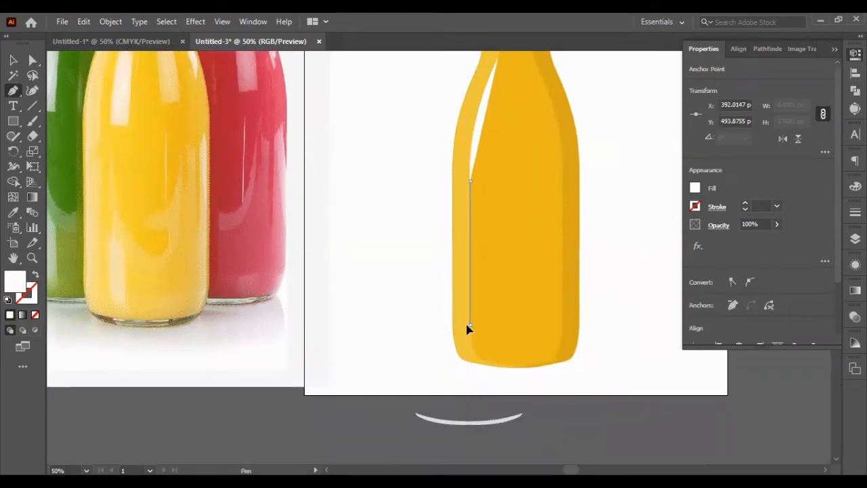
{"action": "left_click", "coordinate": [13, 59]}
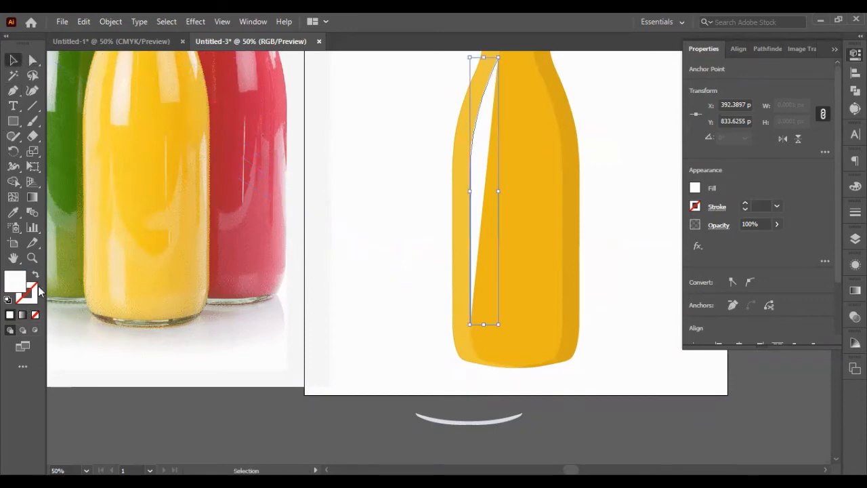
Turn the new path into an unfilled white 10 pt stroke with a width profile that tapers at both ends.
{"action": "left_click", "coordinate": [30, 272]}
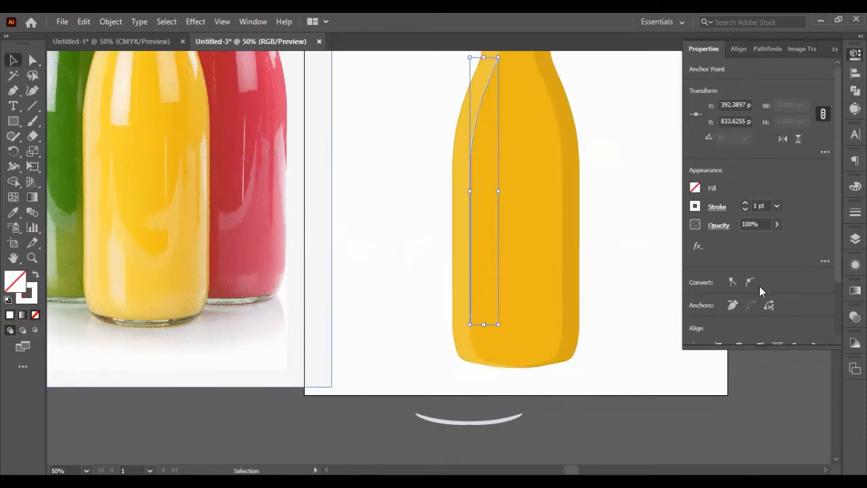
{"action": "left_click", "coordinate": [855, 212]}
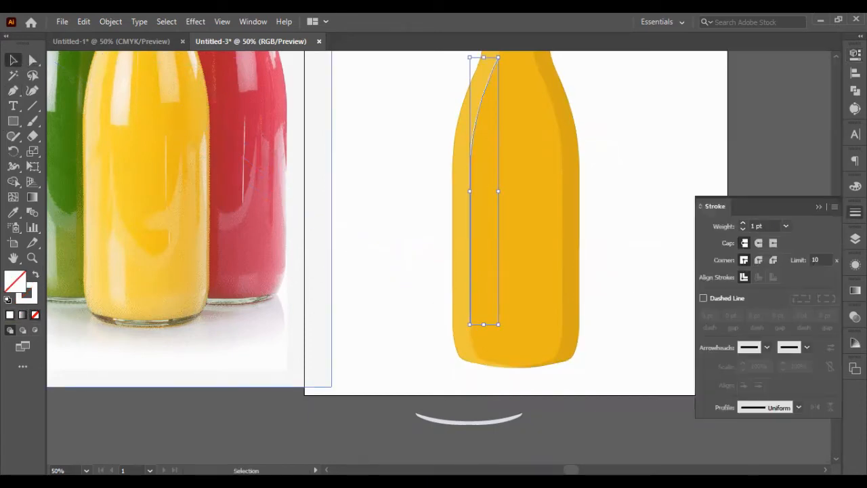
{"action": "left_click", "coordinate": [743, 226]}
{"action": "left_click", "coordinate": [743, 225]}
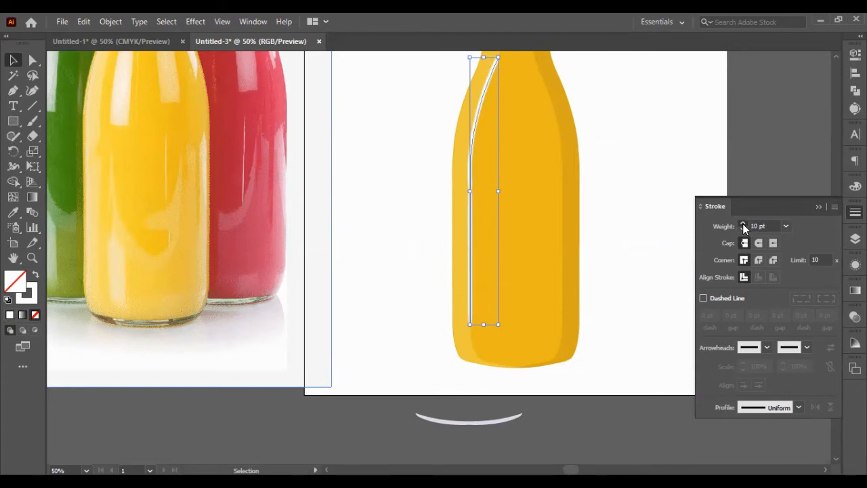
{"action": "left_click", "coordinate": [795, 401]}
{"action": "left_click", "coordinate": [759, 279]}
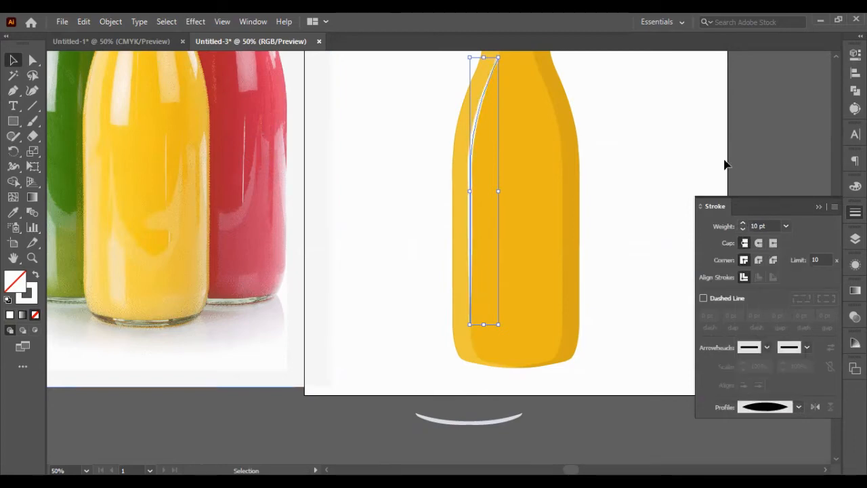
{"action": "left_click", "coordinate": [690, 161]}
Reduce the opacity of the tapered white highlight line on the bottle.
{"action": "scroll", "coordinate": [685, 163], "scroll_direction": "up", "scroll_amount": 3}
{"action": "left_click", "coordinate": [487, 170]}
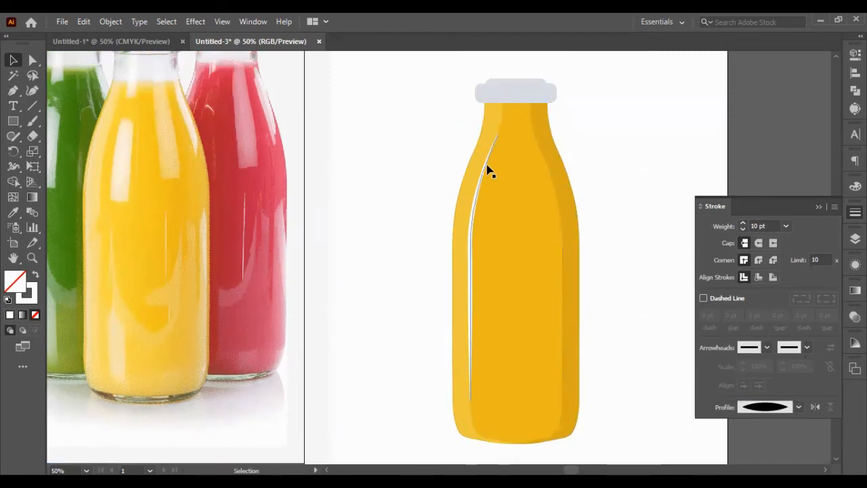
{"action": "left_click", "coordinate": [855, 55]}
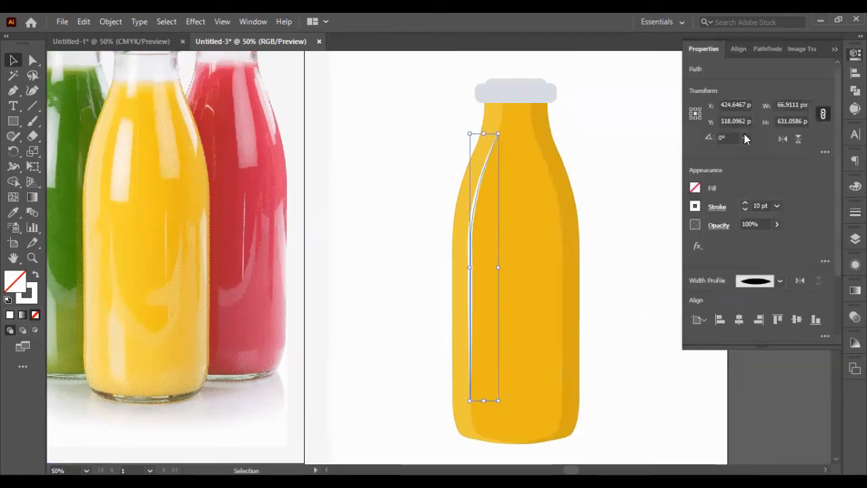
{"action": "left_click", "coordinate": [748, 221]}
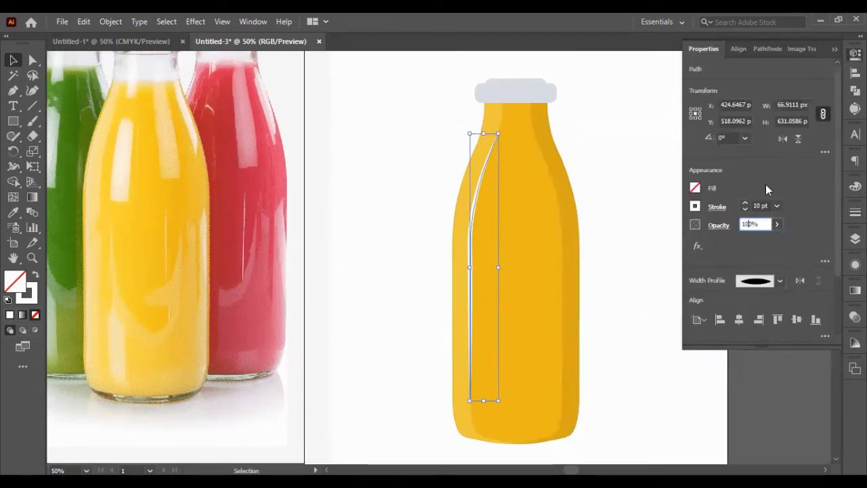
{"action": "left_click", "coordinate": [598, 95]}
{"action": "scroll", "coordinate": [600, 98], "scroll_direction": "down", "scroll_amount": 1}
{"action": "scroll", "coordinate": [603, 104], "scroll_direction": "up", "scroll_amount": 2}
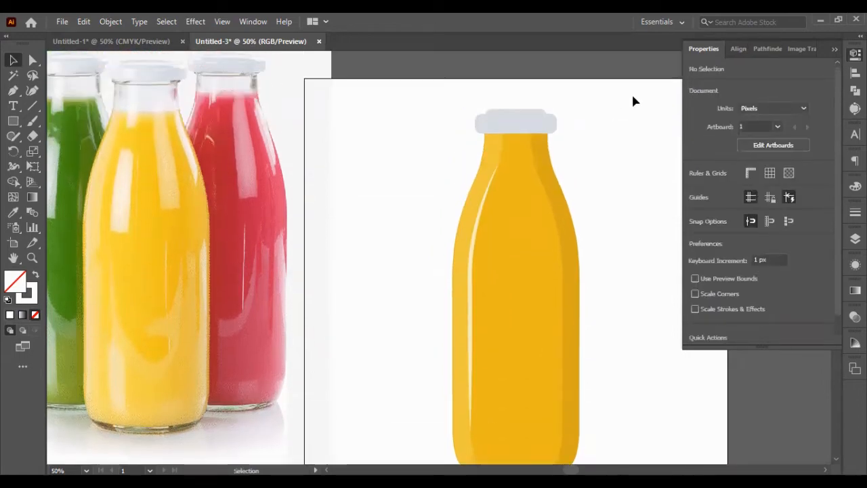
{"action": "left_click", "coordinate": [832, 49]}
{"action": "scroll", "coordinate": [621, 140], "scroll_direction": "down", "scroll_amount": 2}
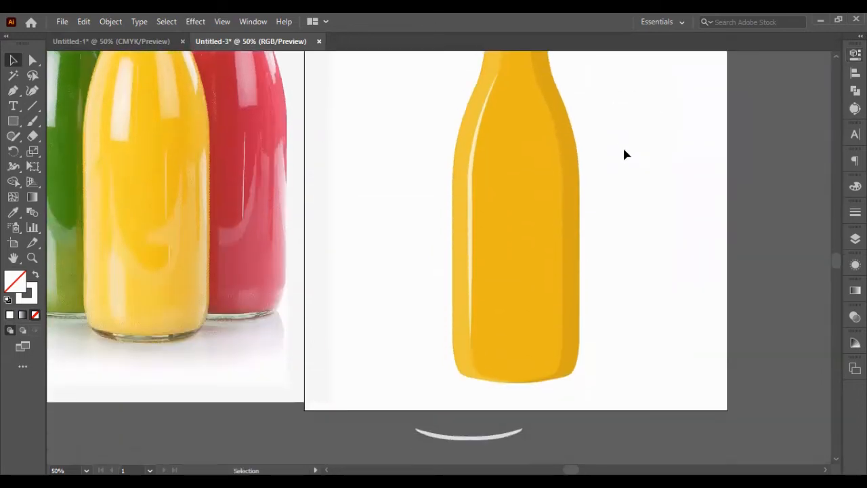
{"action": "scroll", "coordinate": [632, 148], "scroll_direction": "up", "scroll_amount": 1}
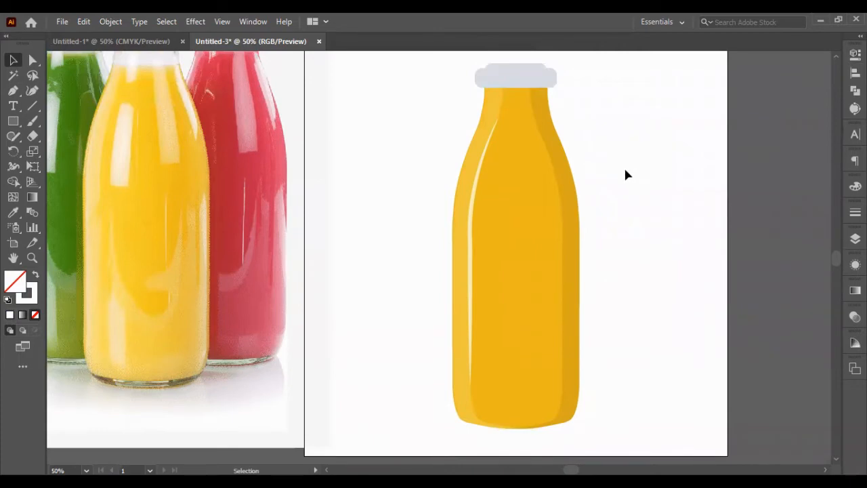
{"action": "scroll", "coordinate": [594, 180], "scroll_direction": "down", "scroll_amount": 2}
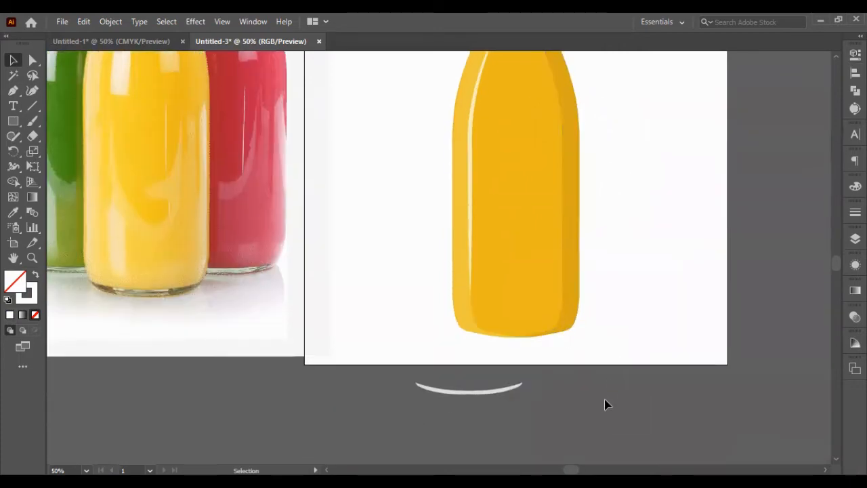
{"action": "scroll", "coordinate": [607, 420], "scroll_direction": "up", "scroll_amount": 2}
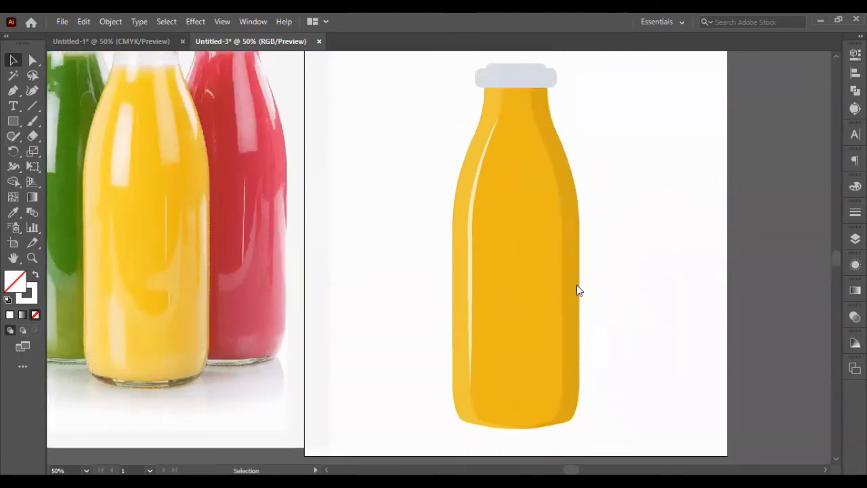
Set the opacity of the bottle's wide left highlight strip to 10%.
{"action": "left_click", "coordinate": [489, 113]}
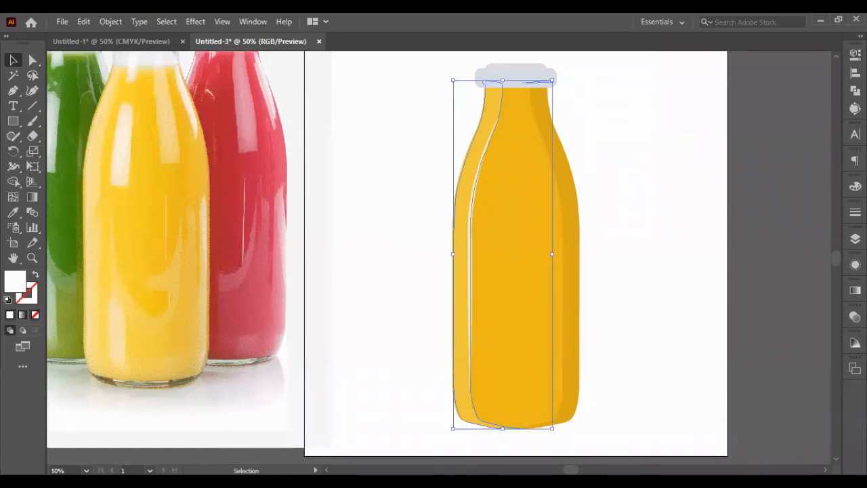
{"action": "left_click", "coordinate": [855, 53]}
{"action": "key", "text": "Return"}
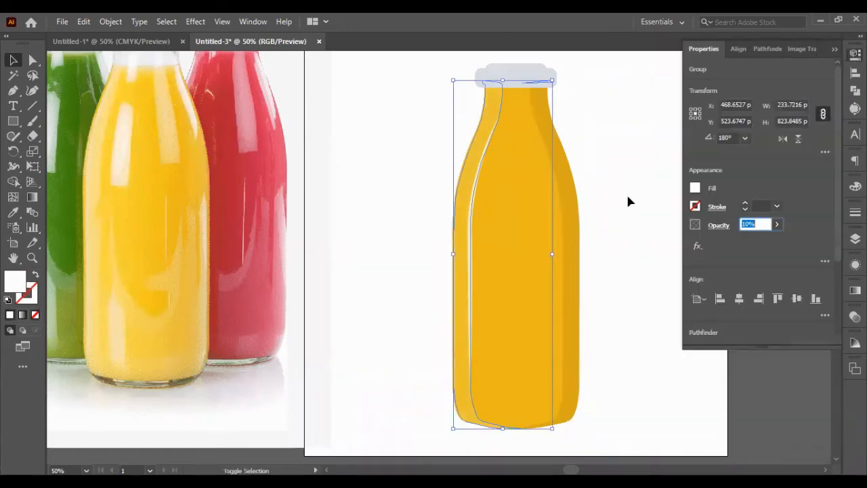
{"action": "left_click", "coordinate": [629, 190]}
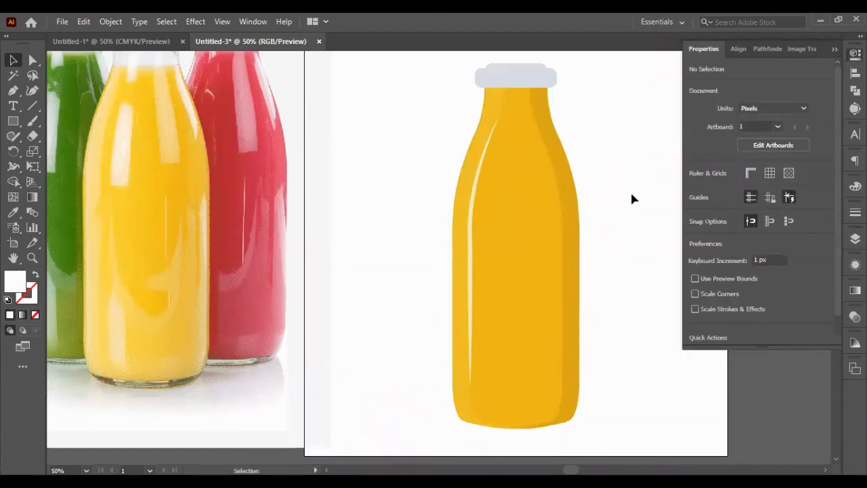
Duplicate the complete bottle with its lid and shading, placing the copy to the right of the artboard.
{"action": "scroll", "coordinate": [633, 208], "scroll_direction": "down", "scroll_amount": 1}
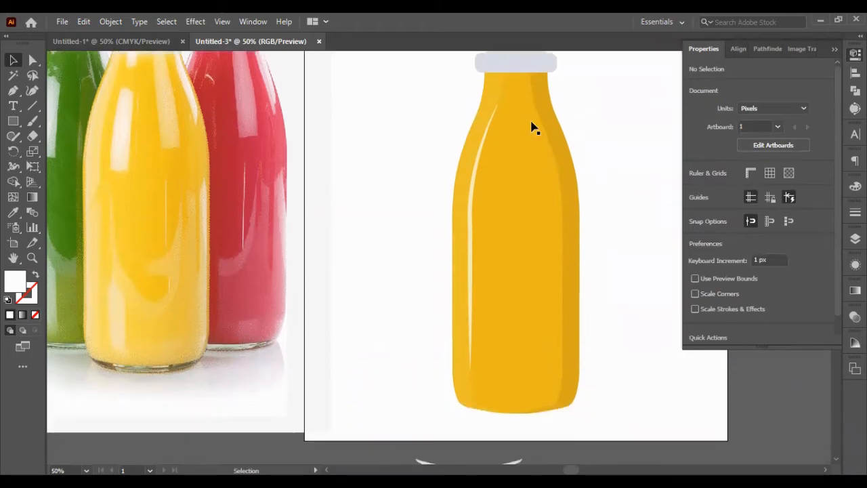
{"action": "scroll", "coordinate": [533, 128], "scroll_direction": "right", "scroll_amount": 2}
{"action": "scroll", "coordinate": [509, 103], "scroll_direction": "down", "scroll_amount": 2}
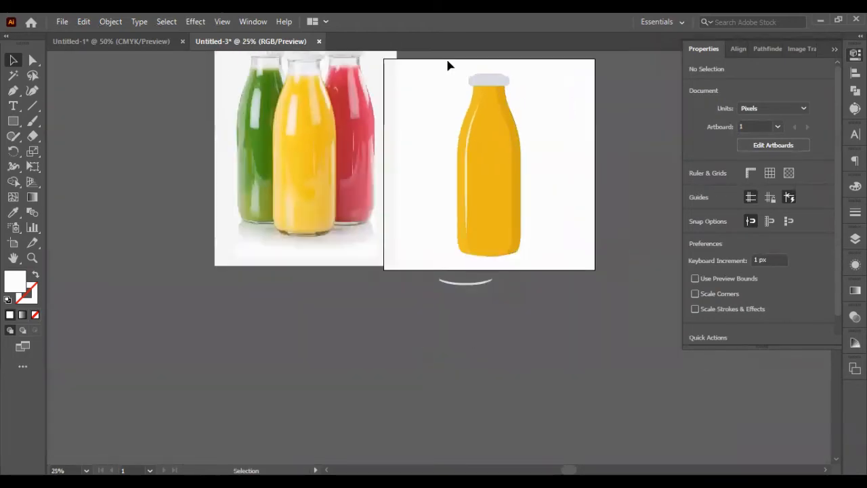
{"action": "left_click_drag", "start_coordinate": [541, 257], "coordinate": [546, 265]}
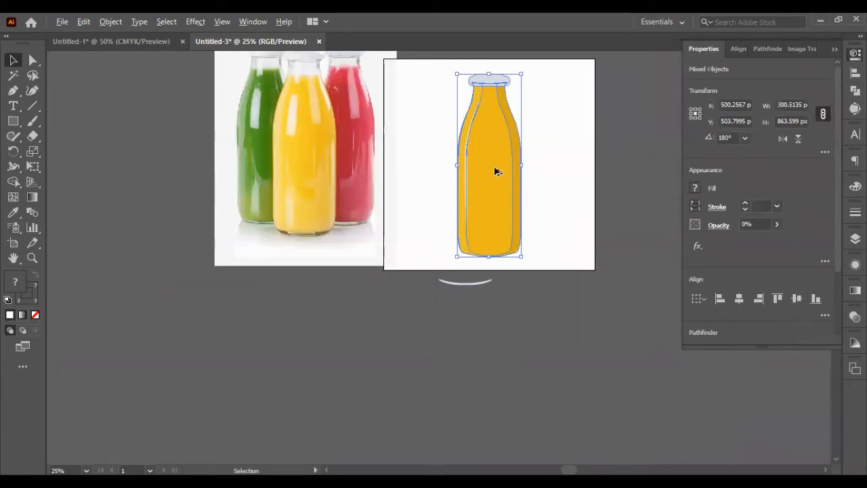
{"action": "left_click_drag", "start_coordinate": [494, 170], "coordinate": [660, 206]}
{"action": "left_click", "coordinate": [534, 169]}
Delete the dark shading strip from the right side of the bottle on the artboard.
{"action": "scroll", "coordinate": [614, 120], "scroll_direction": "left", "scroll_amount": 2}
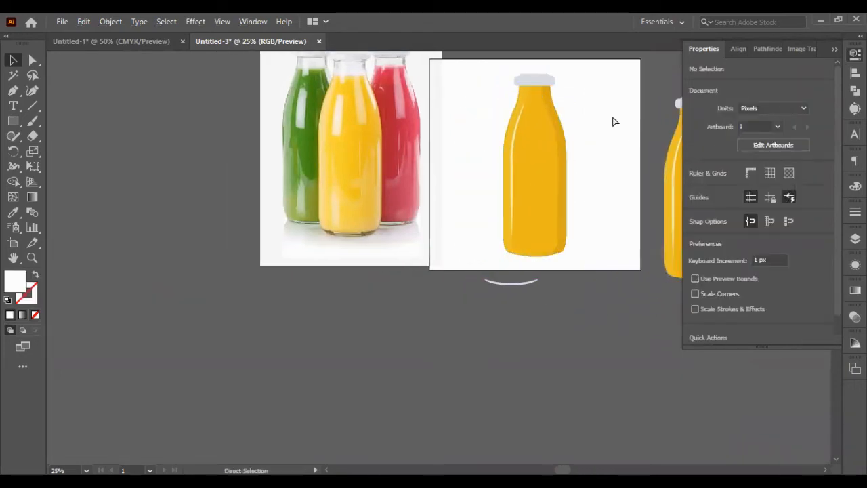
{"action": "scroll", "coordinate": [591, 111], "scroll_direction": "up", "scroll_amount": 1}
{"action": "left_click", "coordinate": [525, 150]}
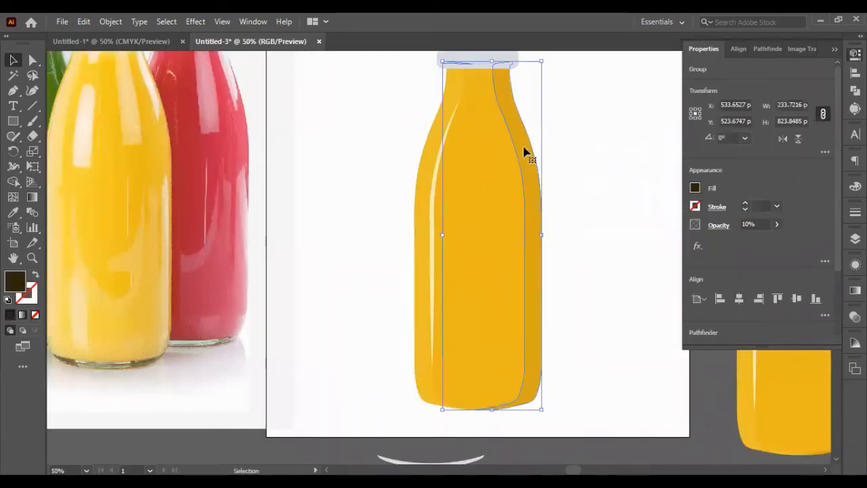
{"action": "left_click", "coordinate": [588, 269]}
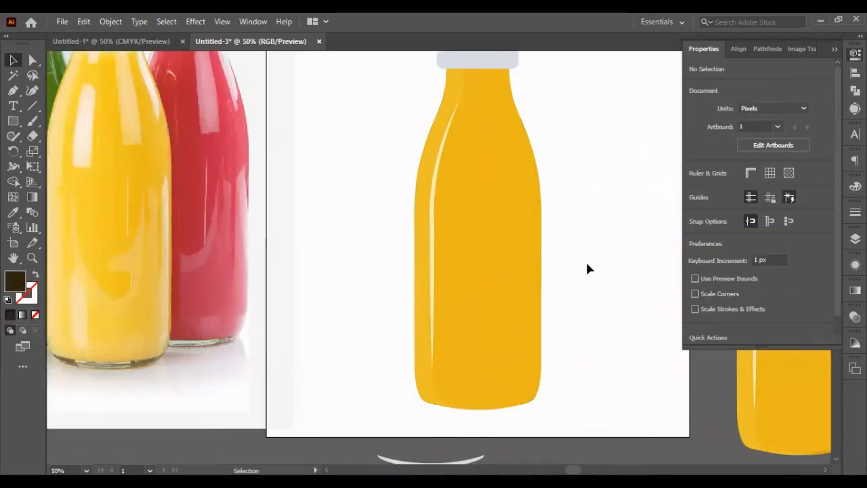
Try raising the left highlight strip's opacity to 30%.
{"action": "left_click", "coordinate": [453, 93]}
{"action": "key", "text": "Return"}
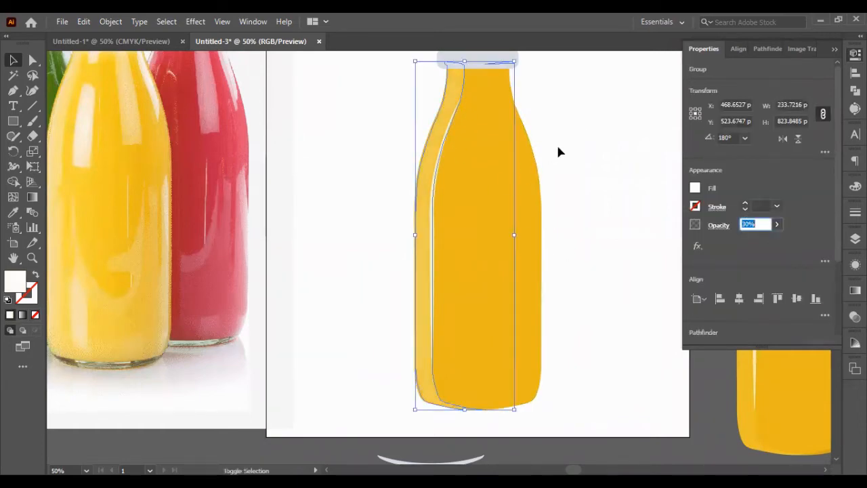
{"action": "left_click", "coordinate": [556, 143]}
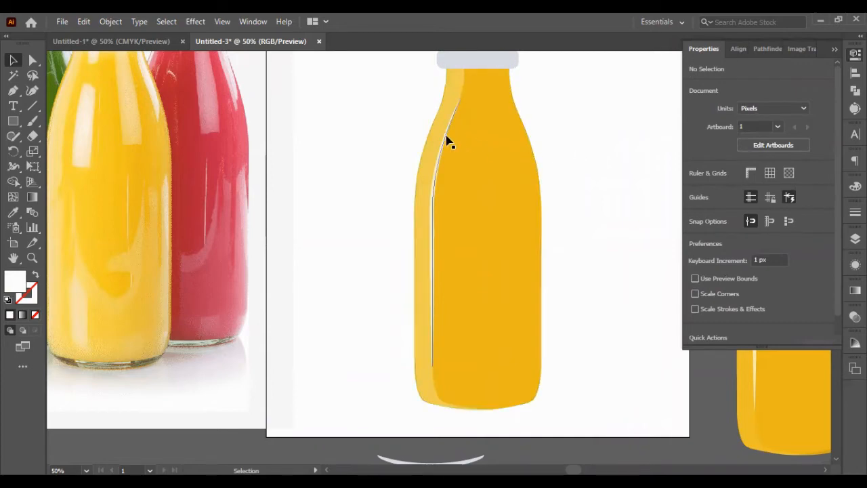
{"action": "key", "text": "ctrl+z"}
Duplicate the orange bottle body to its right, partly overlapping the original, and start a Pen path just left of the copy's neck.
{"action": "left_click", "coordinate": [545, 87]}
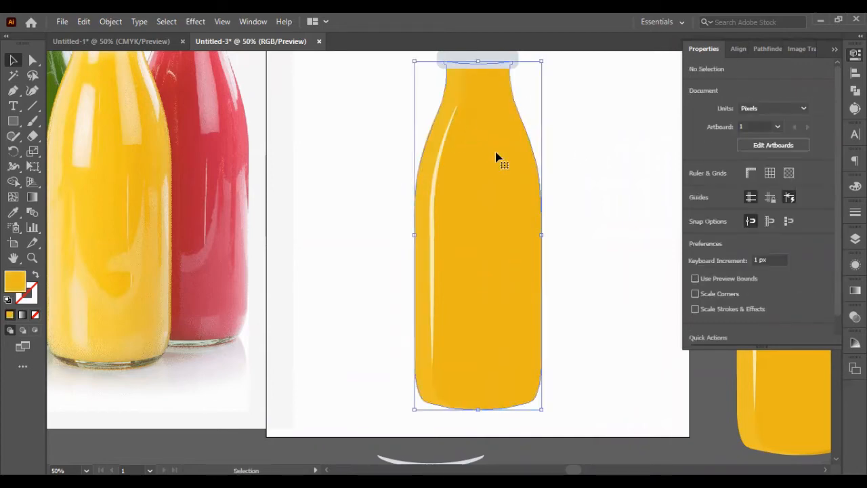
{"action": "left_click_drag", "start_coordinate": [496, 153], "coordinate": [596, 170]}
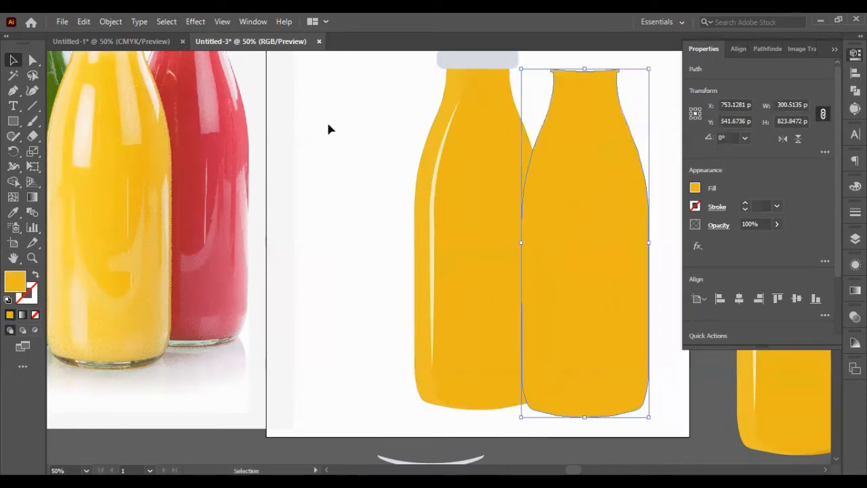
{"action": "left_click", "coordinate": [13, 90]}
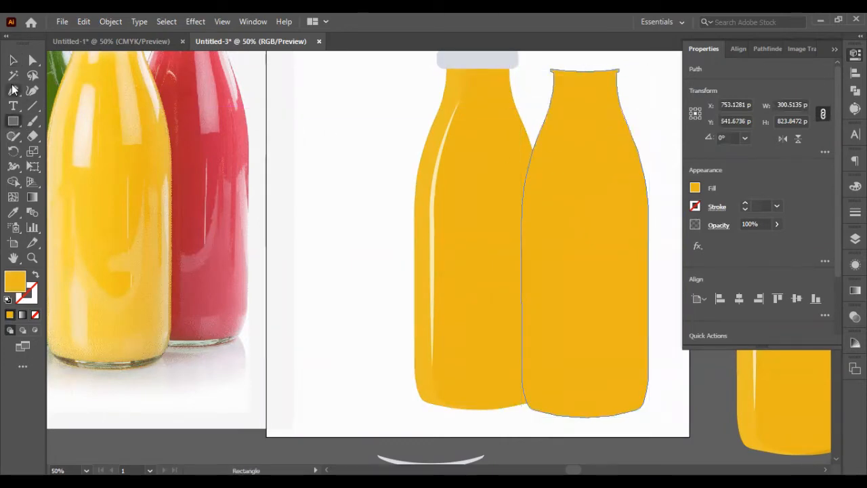
{"action": "left_click", "coordinate": [541, 86]}
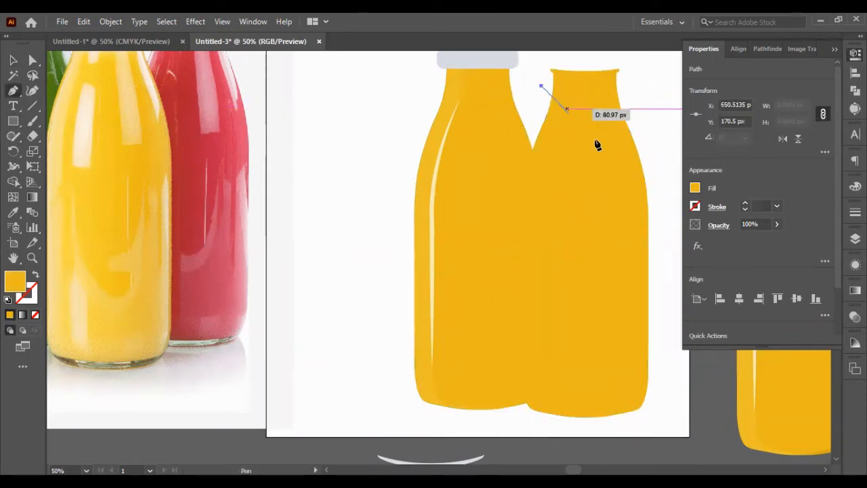
Try curving the Pen path through the copied bottle body to a point just below its base.
{"action": "scroll", "coordinate": [582, 284], "scroll_direction": "down", "scroll_amount": 1}
{"action": "left_click_drag", "start_coordinate": [601, 377], "coordinate": [523, 434]}
{"action": "scroll", "coordinate": [511, 420], "scroll_direction": "down", "scroll_amount": 1}
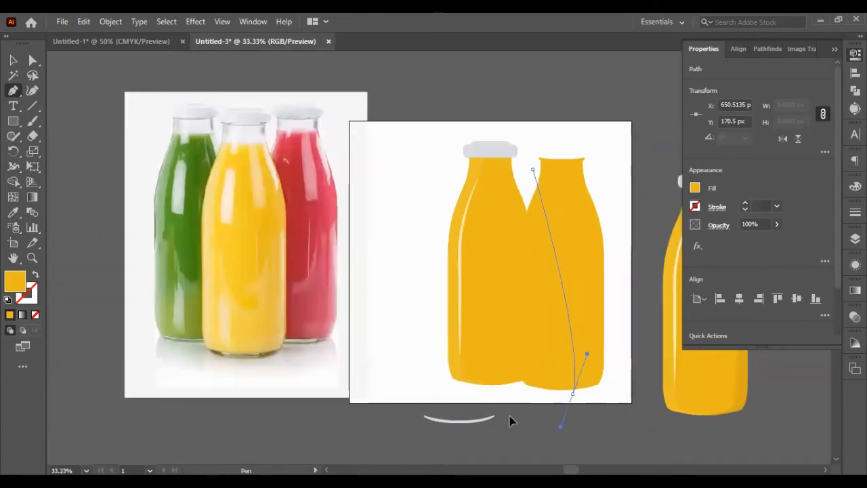
{"action": "left_click_drag", "start_coordinate": [511, 421], "coordinate": [538, 376]}
{"action": "scroll", "coordinate": [549, 400], "scroll_direction": "down", "scroll_amount": 1}
{"action": "scroll", "coordinate": [553, 387], "scroll_direction": "down", "scroll_amount": 4}
{"action": "key", "text": "ctrl+z"}
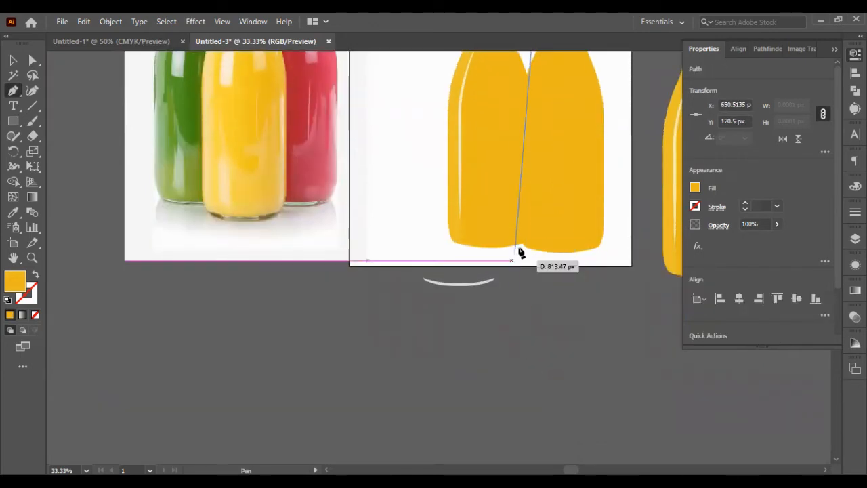
Complete the closed Pen shape, curving through the copied bottle body to below its base, then back up across the original body to the start.
{"action": "left_click_drag", "start_coordinate": [561, 279], "coordinate": [522, 385]}
{"action": "scroll", "coordinate": [535, 389], "scroll_direction": "down", "scroll_amount": 1}
{"action": "scroll", "coordinate": [509, 283], "scroll_direction": "up", "scroll_amount": 1}
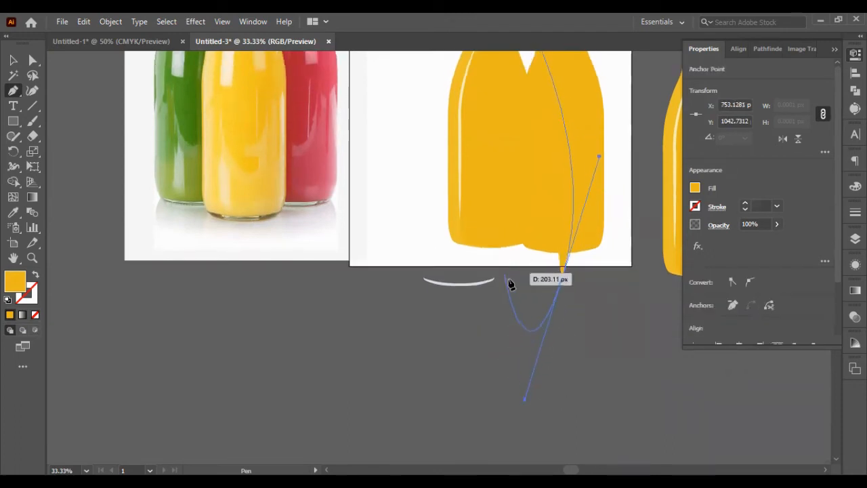
{"action": "left_click_drag", "start_coordinate": [561, 286], "coordinate": [563, 283]}
{"action": "left_click", "coordinate": [509, 282]}
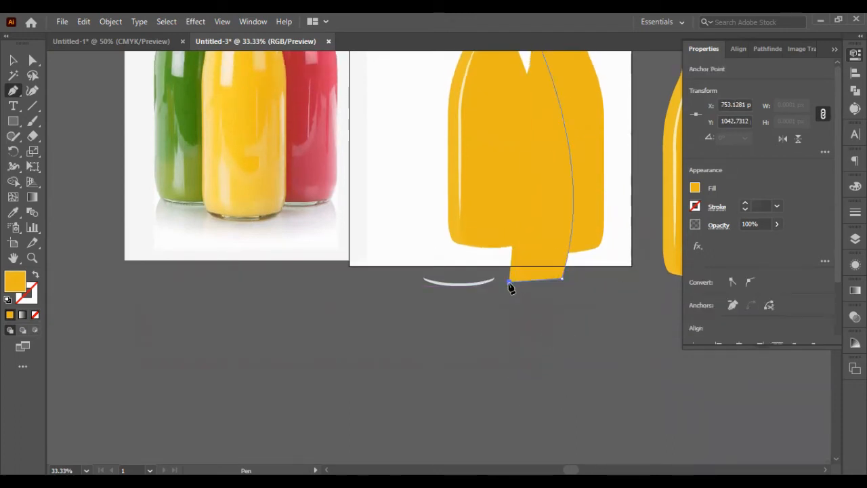
{"action": "left_click", "coordinate": [494, 84]}
{"action": "scroll", "coordinate": [518, 87], "scroll_direction": "up", "scroll_amount": 4}
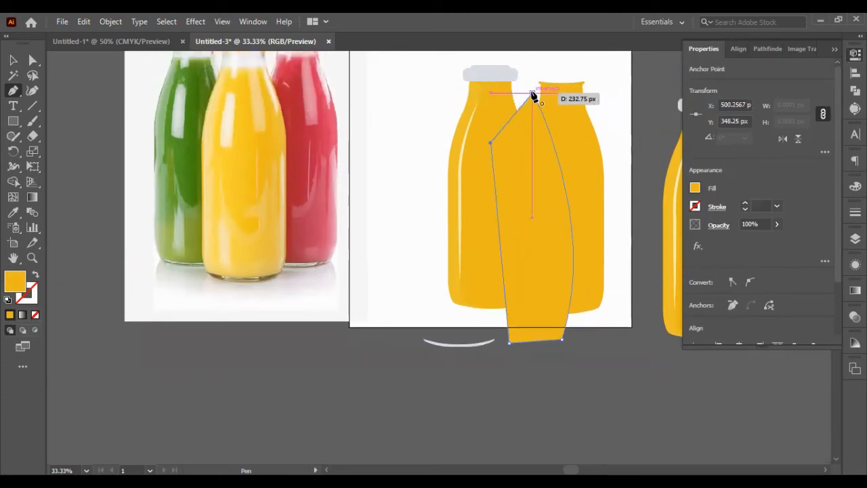
{"action": "left_click_drag", "start_coordinate": [533, 93], "coordinate": [599, 217]}
Subtract the Pen shape from the copied bottle body with Minus Front, leaving a curved strip along the copy's right side.
{"action": "left_click", "coordinate": [21, 59]}
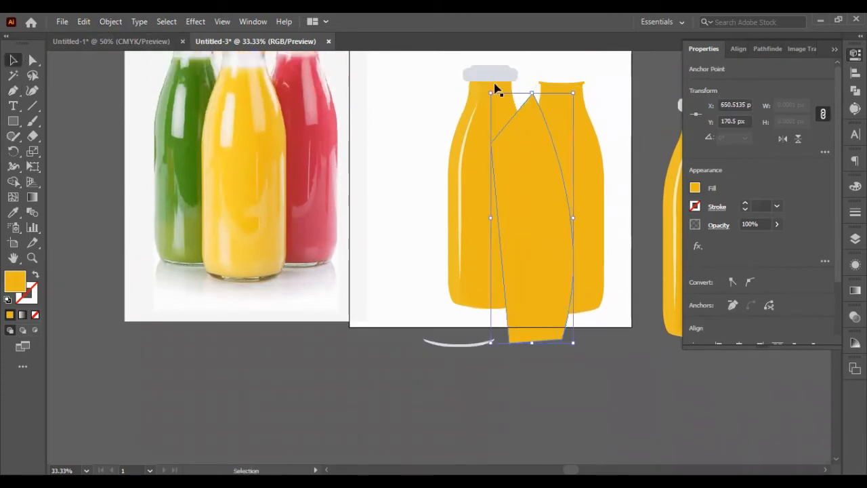
{"action": "left_click_drag", "start_coordinate": [612, 133], "coordinate": [554, 180]}
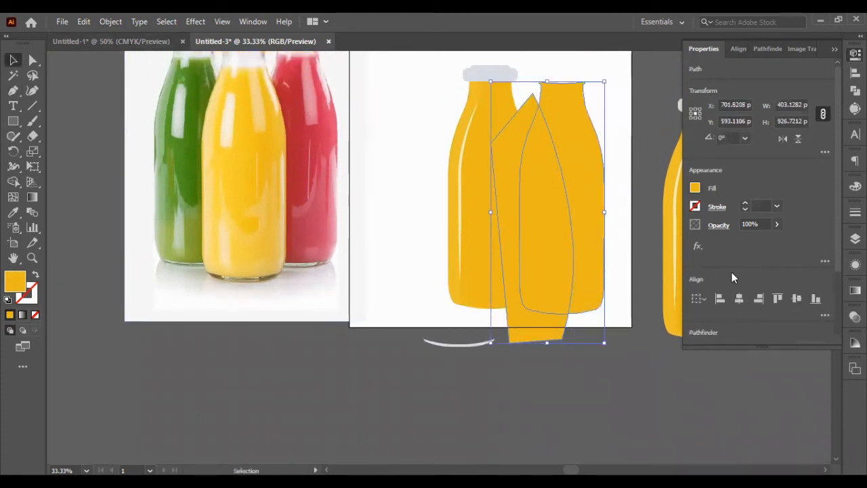
{"action": "left_click", "coordinate": [767, 49]}
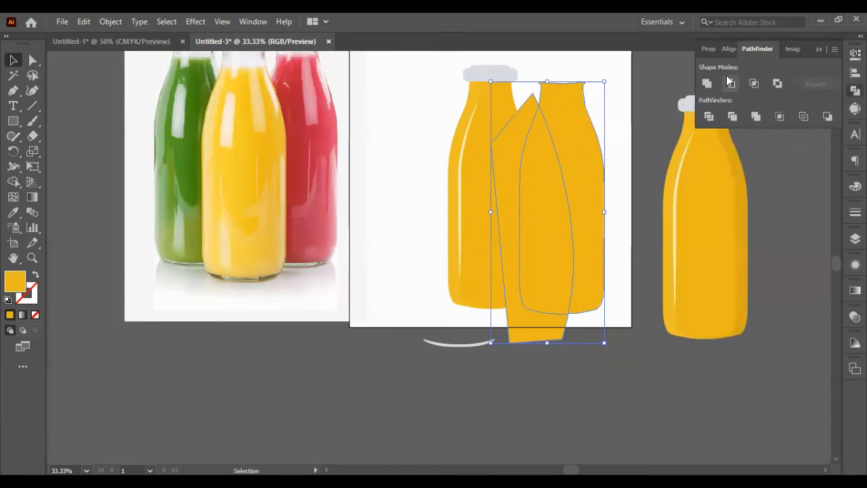
{"action": "left_click", "coordinate": [730, 82]}
{"action": "left_click", "coordinate": [606, 222]}
{"action": "left_click_drag", "start_coordinate": [605, 223], "coordinate": [544, 225]}
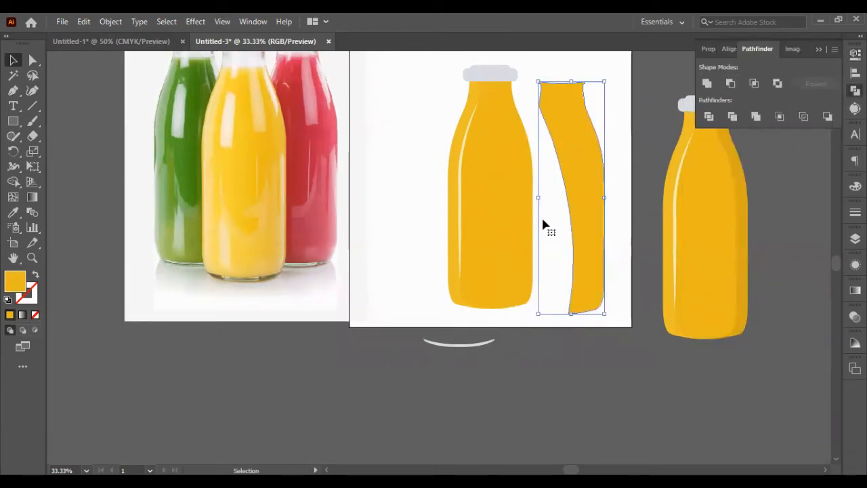
Fill the curved strip with black, hex 000000.
{"action": "double_click", "coordinate": [18, 282]}
{"action": "left_click_drag", "start_coordinate": [520, 394], "coordinate": [507, 408]}
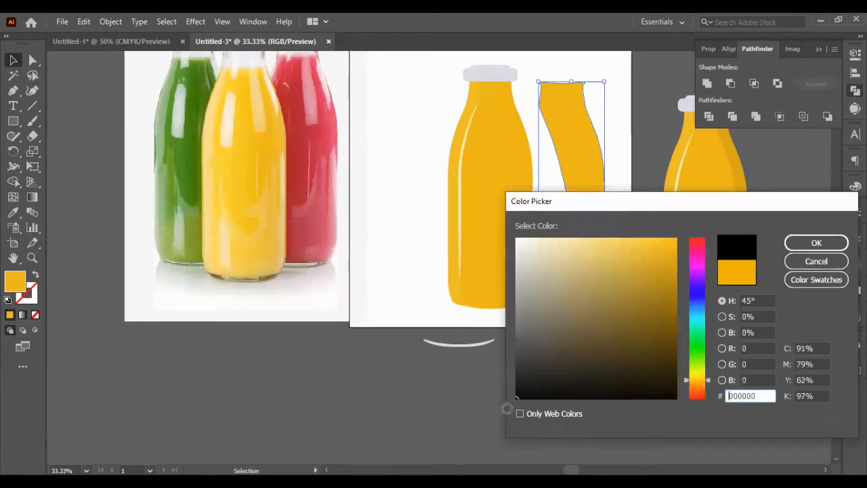
{"action": "left_click", "coordinate": [814, 244]}
Move the black strip onto the right side of the original bottle and nudge it left and up toward the body's outline.
{"action": "left_click_drag", "start_coordinate": [576, 136], "coordinate": [512, 139]}
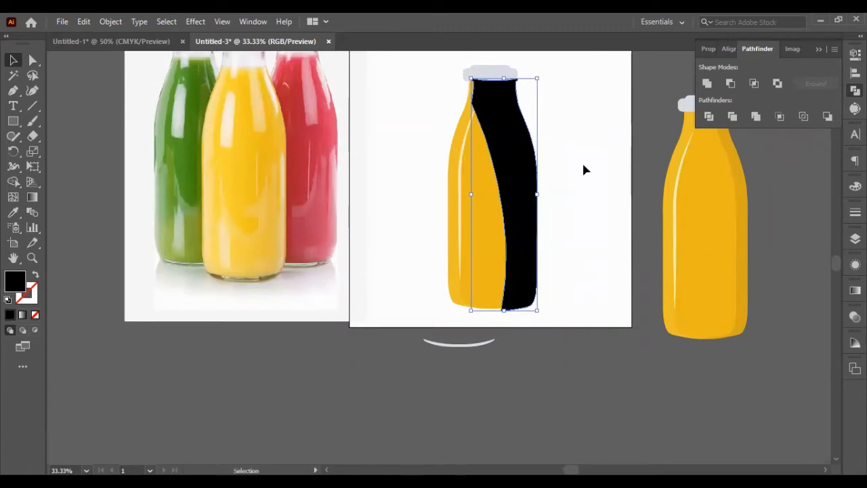
{"action": "key", "text": "Left"}
{"action": "key", "text": "Left"}
{"action": "key", "text": "Left"}
{"action": "key", "text": "Left"}
{"action": "key", "text": "Left"}
{"action": "key", "text": "Left"}
{"action": "key", "text": "Up"}
{"action": "key", "text": "Up"}
{"action": "key", "text": "Up"}
{"action": "key", "text": "Up"}
{"action": "key", "text": "Up"}
{"action": "key", "text": "Up"}
{"action": "key", "text": "Up"}
{"action": "key", "text": "Up"}
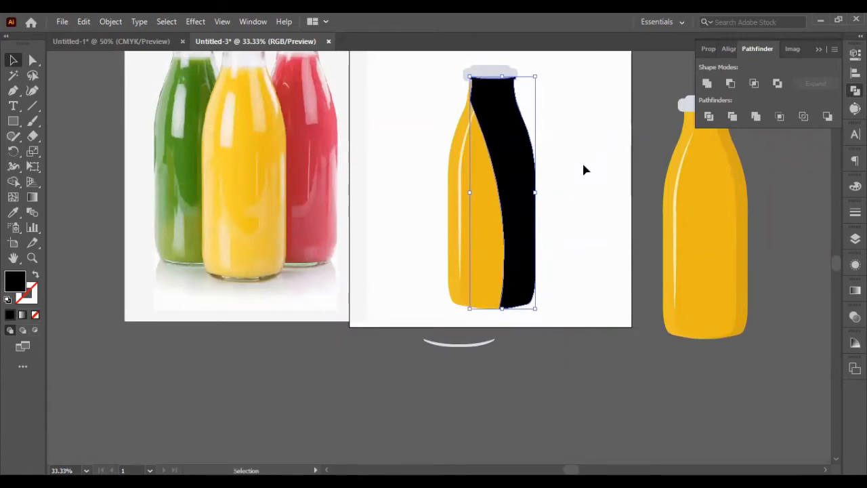
{"action": "left_click", "coordinate": [551, 170]}
Fine-tune the black strip's horizontal position to match its outer edge and base to the bottle's right outline.
{"action": "scroll", "coordinate": [474, 180], "scroll_direction": "up", "scroll_amount": 3}
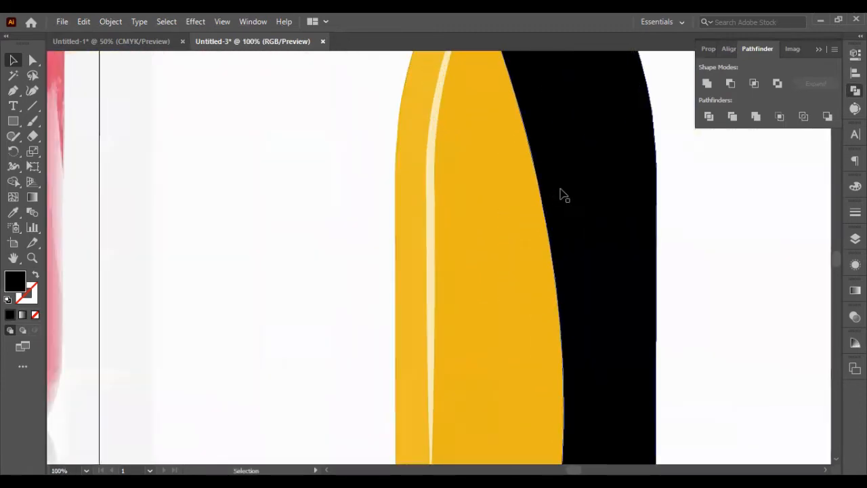
{"action": "left_click", "coordinate": [604, 204]}
{"action": "key", "text": "shift+Left"}
{"action": "key", "text": "Right"}
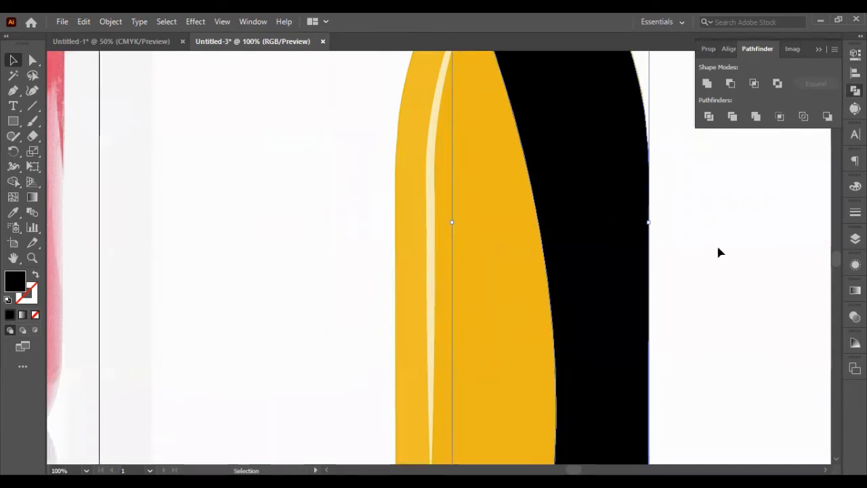
{"action": "scroll", "coordinate": [589, 268], "scroll_direction": "down", "scroll_amount": 3}
{"action": "left_click", "coordinate": [718, 290]}
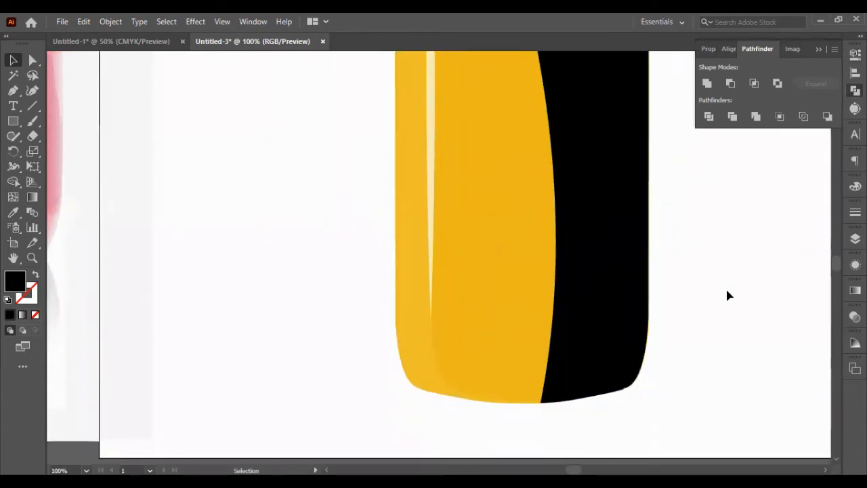
{"action": "left_click", "coordinate": [602, 315]}
{"action": "left_click", "coordinate": [674, 318]}
{"action": "scroll", "coordinate": [677, 319], "scroll_direction": "down", "scroll_amount": 1}
{"action": "left_click", "coordinate": [598, 329]}
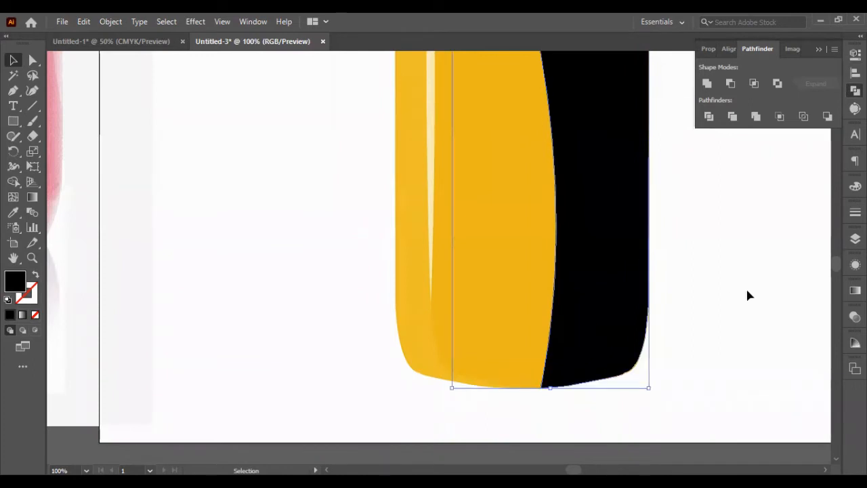
{"action": "left_click", "coordinate": [747, 290]}
{"action": "left_click", "coordinate": [623, 297]}
{"action": "key", "text": "Right"}
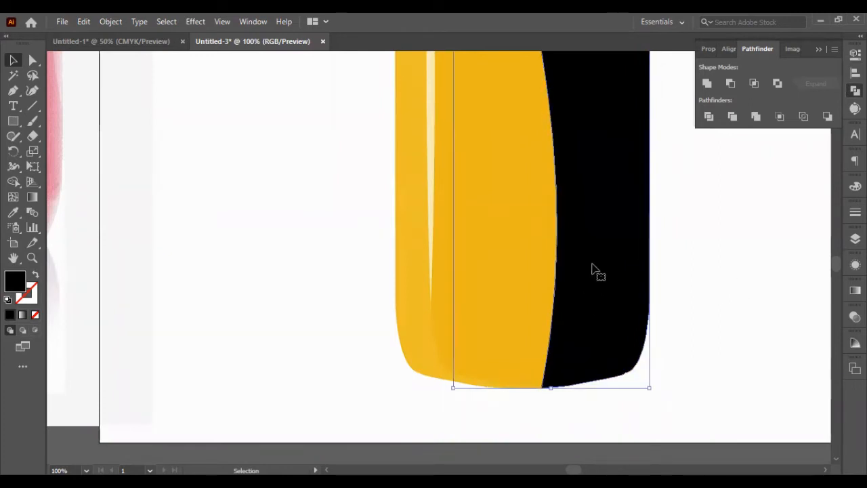
{"action": "left_click_drag", "start_coordinate": [555, 274], "coordinate": [556, 273]}
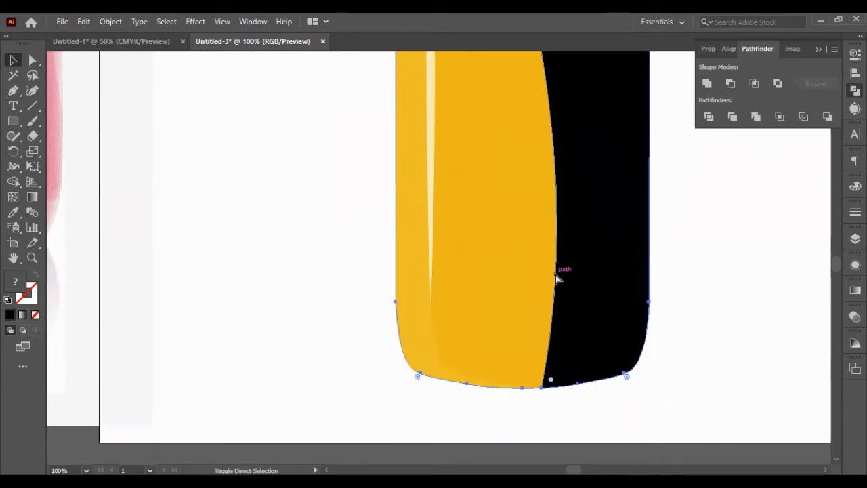
{"action": "left_click", "coordinate": [662, 236]}
Lower the black strip's opacity to 10%.
{"action": "left_click", "coordinate": [622, 237]}
{"action": "left_click", "coordinate": [854, 55]}
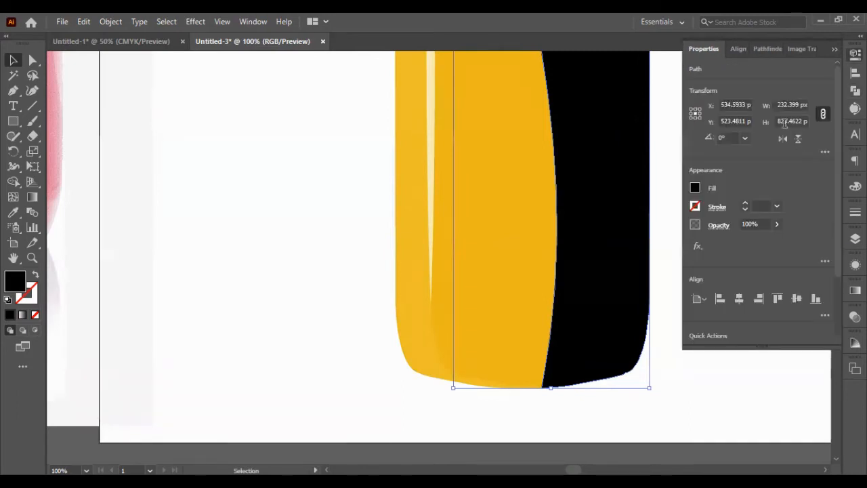
{"action": "left_click", "coordinate": [746, 223]}
{"action": "key", "text": "shift+Down"}
{"action": "key", "text": "shift+Down"}
{"action": "key", "text": "shift+Down"}
{"action": "key", "text": "shift+Down"}
{"action": "key", "text": "shift+Down"}
{"action": "key", "text": "shift+Down"}
{"action": "key", "text": "shift+Down"}
{"action": "key", "text": "shift+Down"}
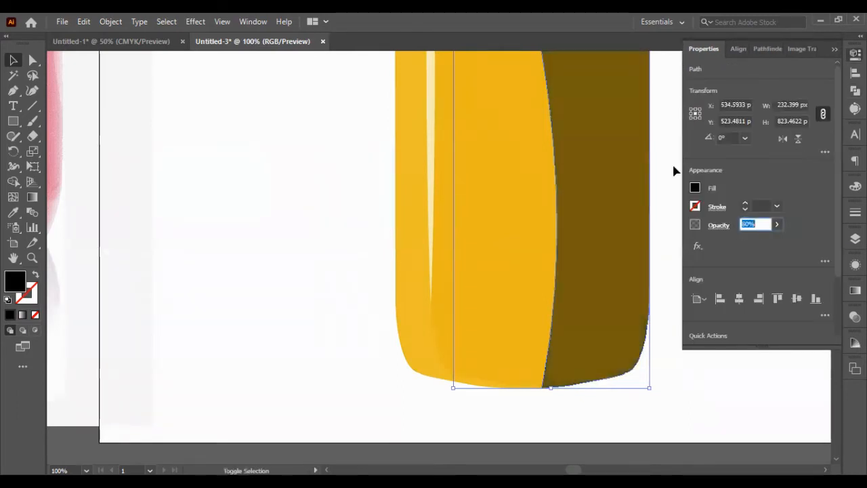
{"action": "key", "text": "shift+Down"}
{"action": "key", "text": "shift+Down"}
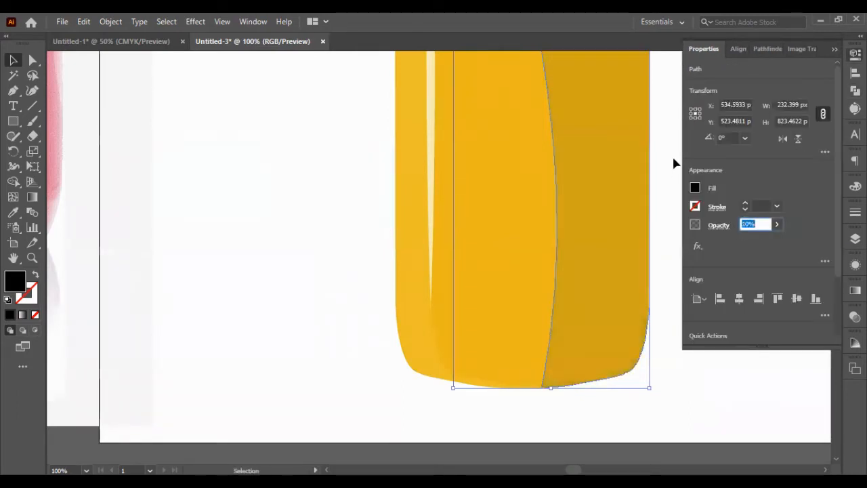
{"action": "left_click", "coordinate": [665, 147]}
Examine the whole bottle's new curved shading from lid to base against the reference photo.
{"action": "scroll", "coordinate": [658, 142], "scroll_direction": "down", "scroll_amount": 2}
{"action": "scroll", "coordinate": [658, 135], "scroll_direction": "up", "scroll_amount": 7}
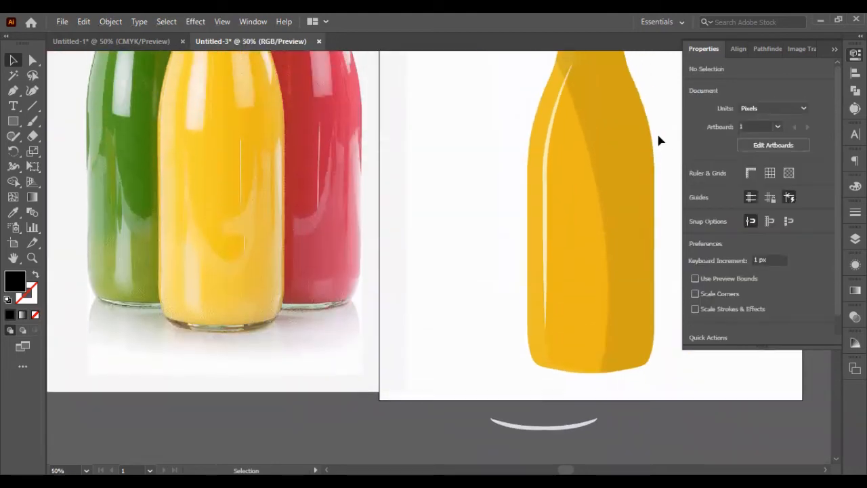
{"action": "scroll", "coordinate": [658, 135], "scroll_direction": "right", "scroll_amount": 2}
{"action": "scroll", "coordinate": [655, 129], "scroll_direction": "right", "scroll_amount": 2}
{"action": "scroll", "coordinate": [653, 128], "scroll_direction": "down", "scroll_amount": 2}
{"action": "scroll", "coordinate": [647, 122], "scroll_direction": "up", "scroll_amount": 5}
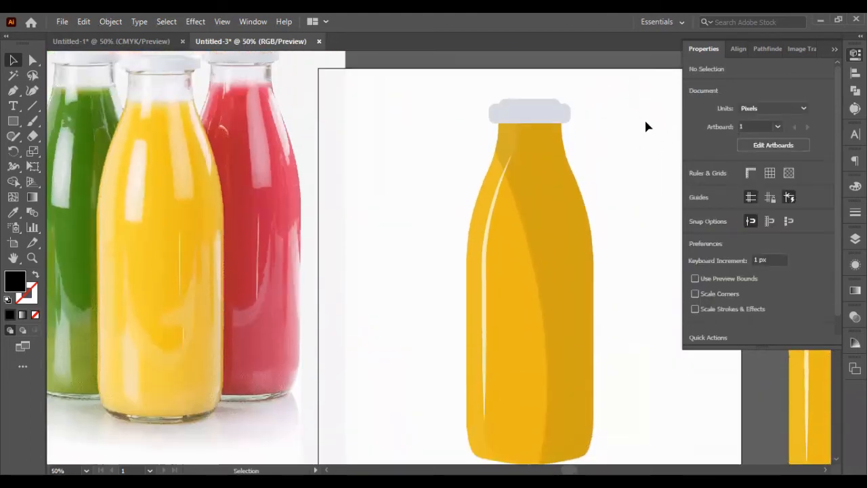
{"action": "scroll", "coordinate": [646, 132], "scroll_direction": "right", "scroll_amount": 1}
{"action": "scroll", "coordinate": [623, 149], "scroll_direction": "down", "scroll_amount": 2}
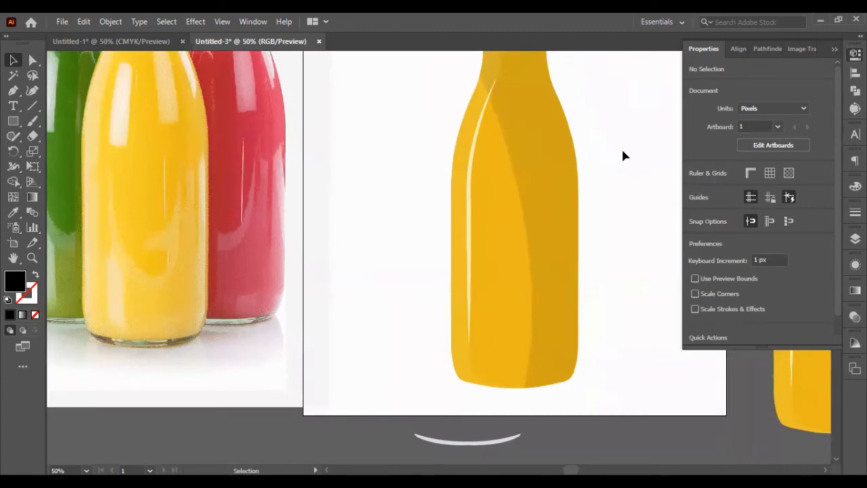
{"action": "scroll", "coordinate": [621, 147], "scroll_direction": "up", "scroll_amount": 2}
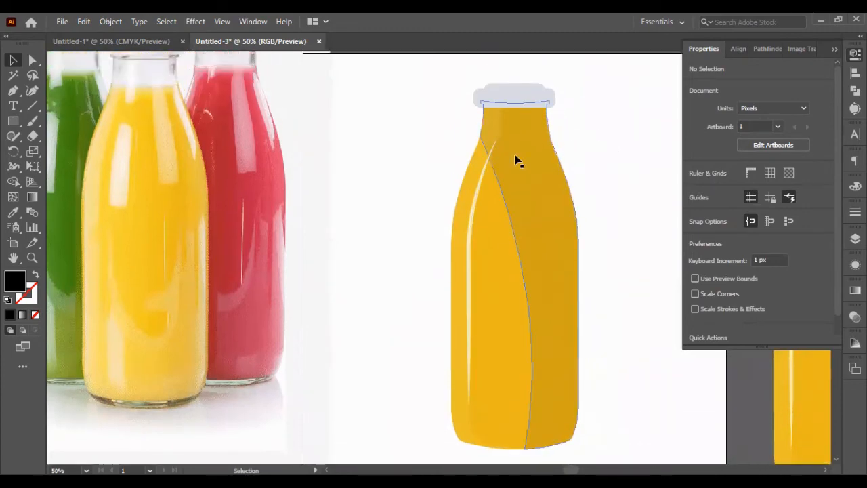
{"action": "left_click", "coordinate": [12, 91]}
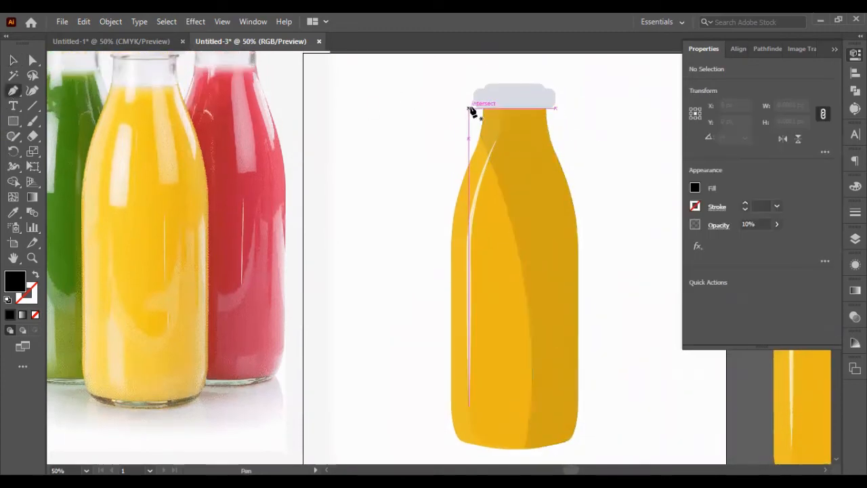
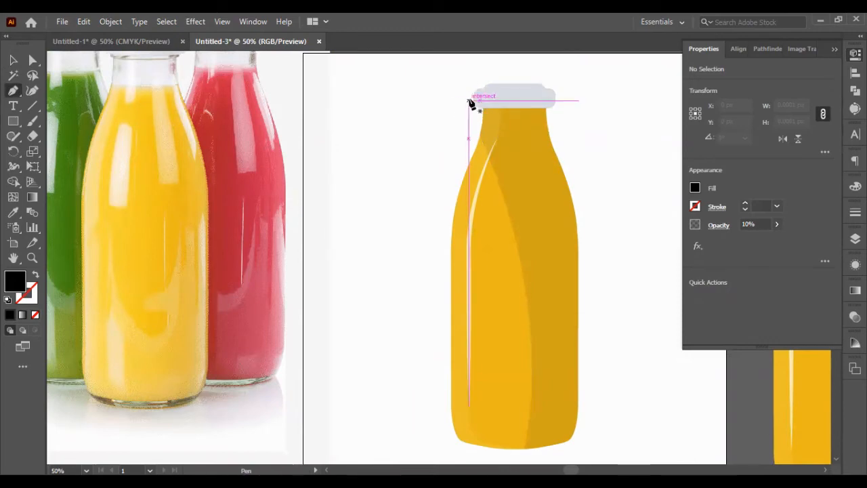
{"action": "left_click_drag", "start_coordinate": [470, 100], "coordinate": [484, 109]}
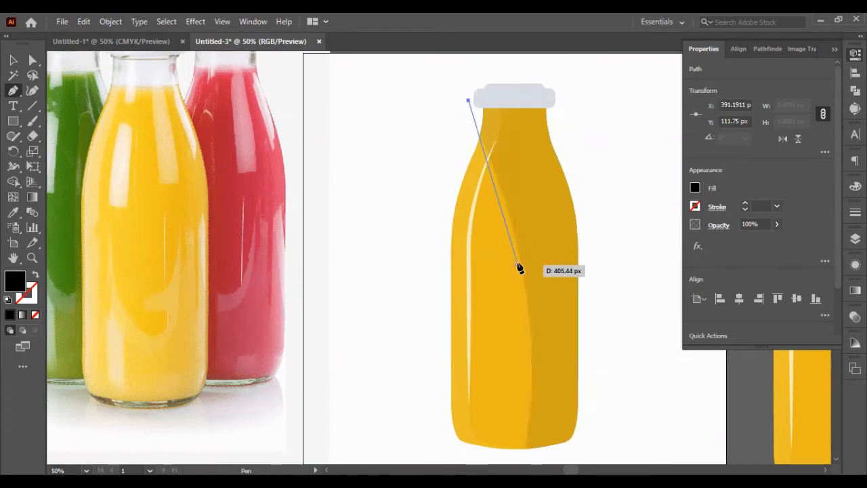
{"action": "left_click_drag", "start_coordinate": [521, 260], "coordinate": [540, 410]}
{"action": "key", "text": "ctrl+z"}
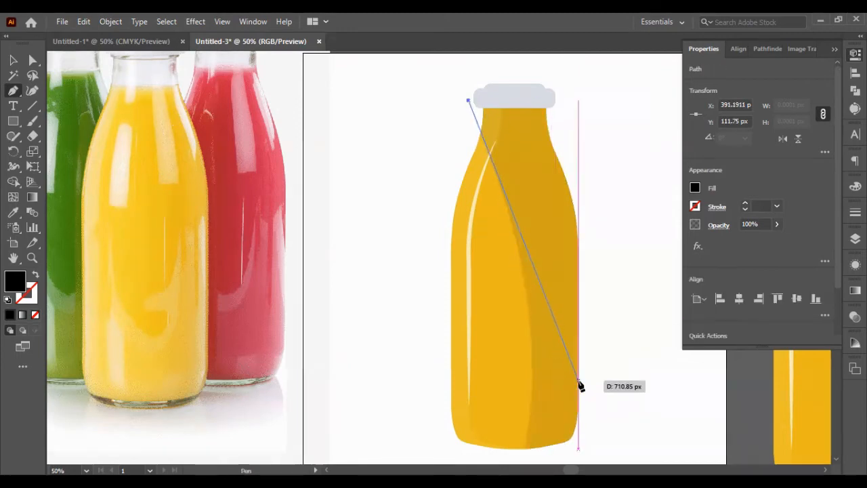
{"action": "scroll", "coordinate": [555, 351], "scroll_direction": "down", "scroll_amount": 3}
{"action": "scroll", "coordinate": [548, 318], "scroll_direction": "up", "scroll_amount": 4}
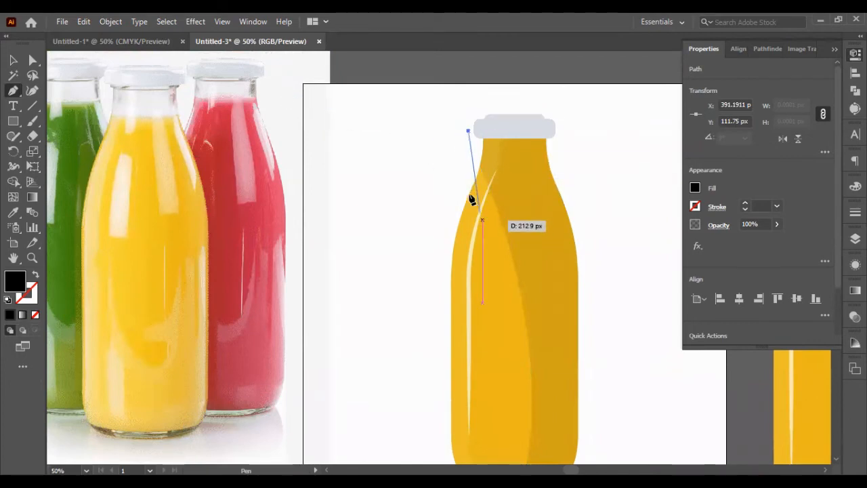
{"action": "key", "text": "ctrl+z"}
Draw a Pen shape curving from the shading's inner edge up to just left of the lid, returning past the left shoulder.
{"action": "left_click", "coordinate": [509, 246]}
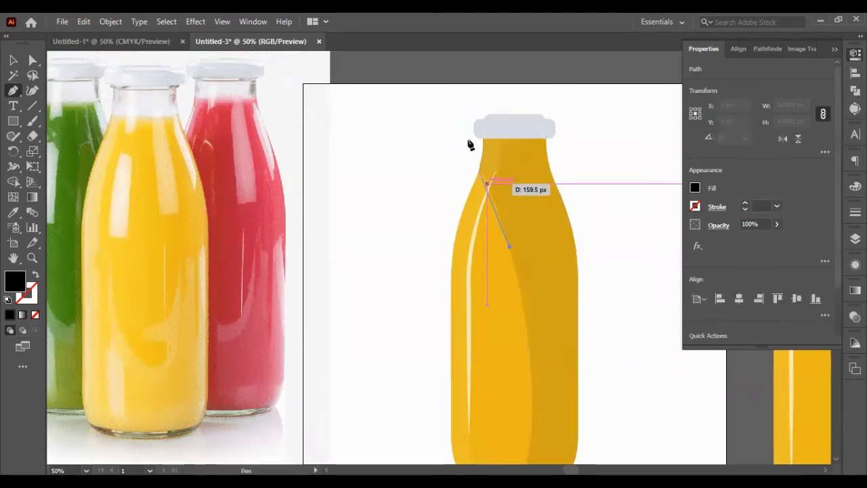
{"action": "left_click_drag", "start_coordinate": [468, 124], "coordinate": [408, 131]}
{"action": "left_click", "coordinate": [468, 122]}
{"action": "left_click", "coordinate": [452, 179]}
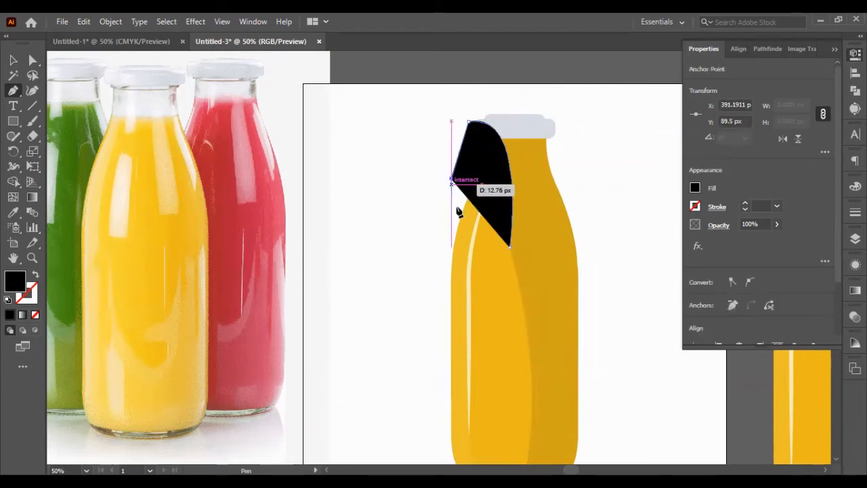
{"action": "left_click", "coordinate": [463, 226]}
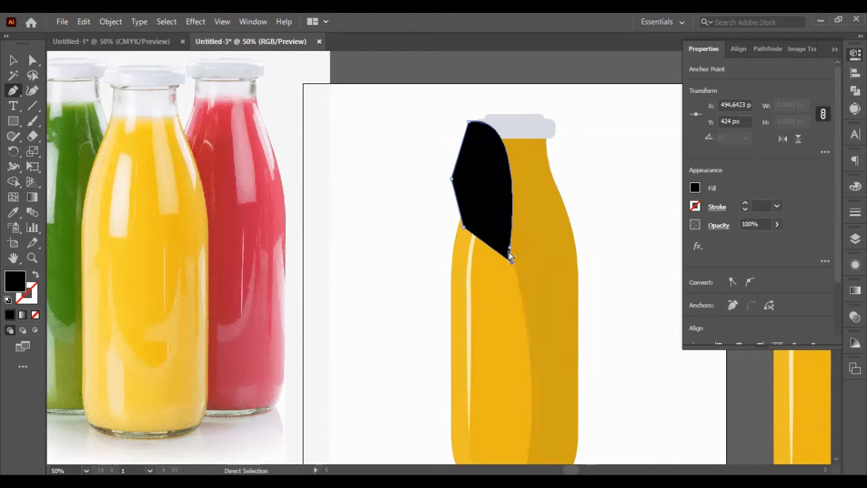
{"action": "left_click", "coordinate": [504, 252]}
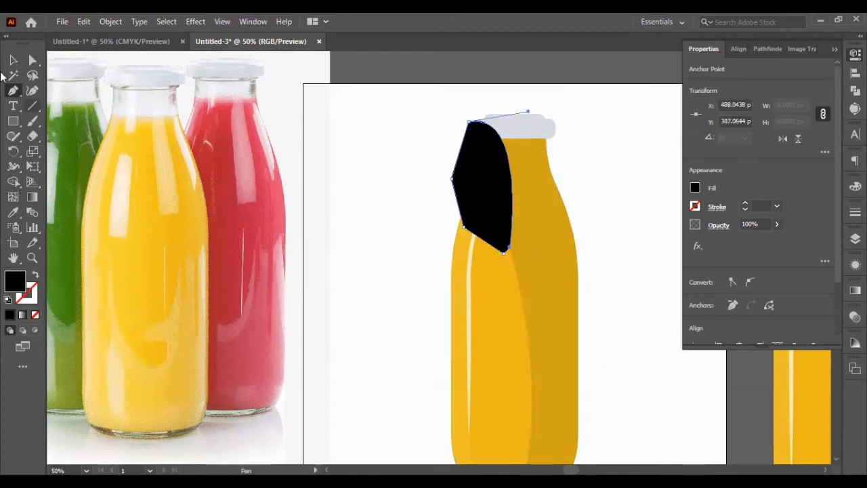
Subtract the black Pen shape from the right-side shading with Minus Front to reshape the shading's upper inner edge.
{"action": "left_click", "coordinate": [15, 61]}
{"action": "left_click", "coordinate": [575, 320]}
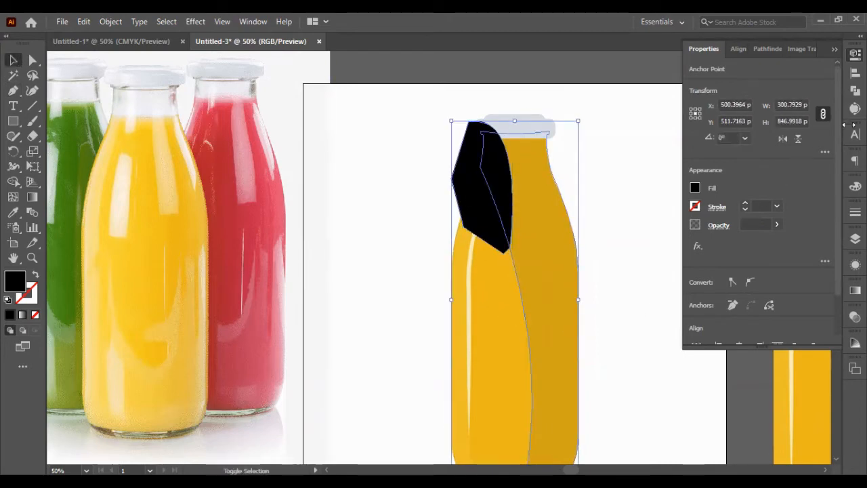
{"action": "left_click", "coordinate": [767, 49]}
{"action": "left_click", "coordinate": [730, 84]}
{"action": "left_click", "coordinate": [615, 156]}
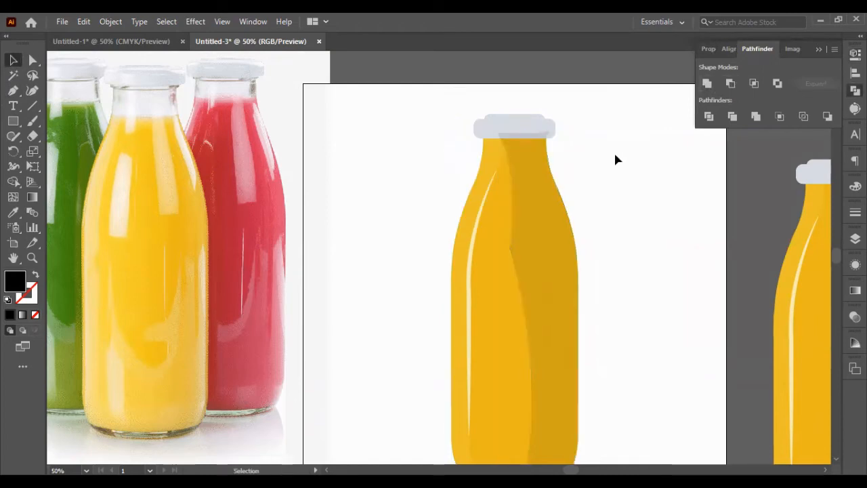
{"action": "scroll", "coordinate": [615, 156], "scroll_direction": "down", "scroll_amount": 1}
{"action": "scroll", "coordinate": [615, 155], "scroll_direction": "down", "scroll_amount": 1}
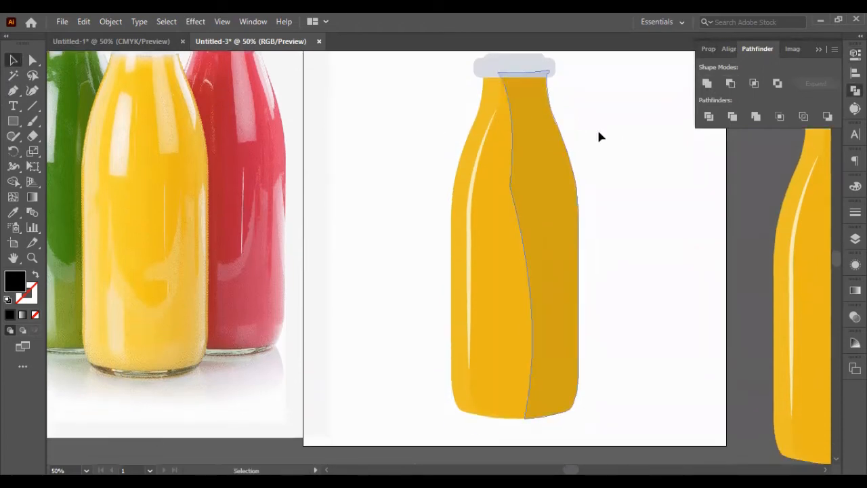
Undo the Minus Front cut on the right-side shading and delete the black Pen shape over the left shoulder.
{"action": "left_click_drag", "start_coordinate": [609, 135], "coordinate": [542, 183]}
{"action": "left_click", "coordinate": [600, 184]}
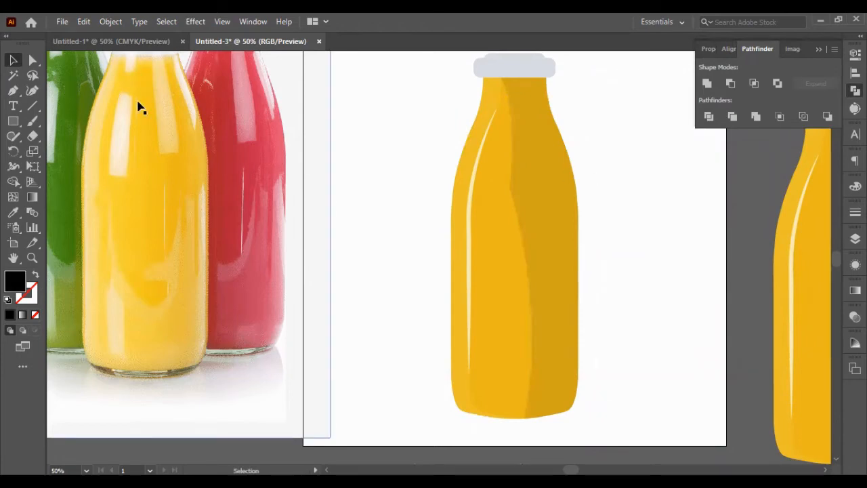
{"action": "key", "text": "ctrl+z"}
{"action": "key", "text": "ctrl+z"}
{"action": "left_click", "coordinate": [637, 149]}
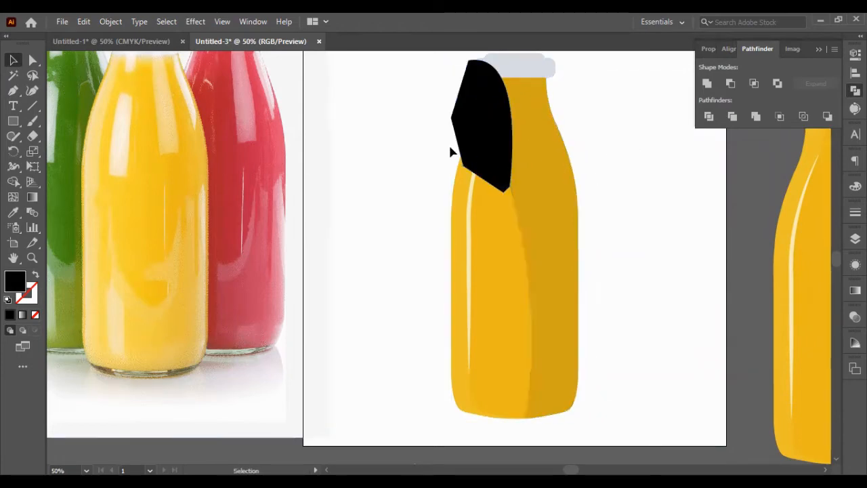
{"action": "left_click", "coordinate": [473, 149]}
{"action": "key", "text": "Delete"}
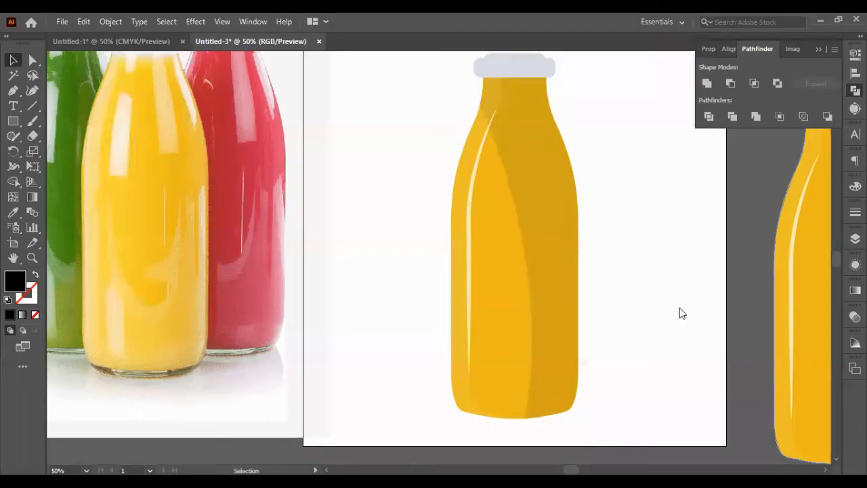
Compare the curved-shading bottle on the artboard with the reference photo and the bottle copy beside the artboard.
{"action": "scroll", "coordinate": [654, 219], "scroll_direction": "down", "scroll_amount": 2}
{"action": "scroll", "coordinate": [655, 224], "scroll_direction": "left", "scroll_amount": 1}
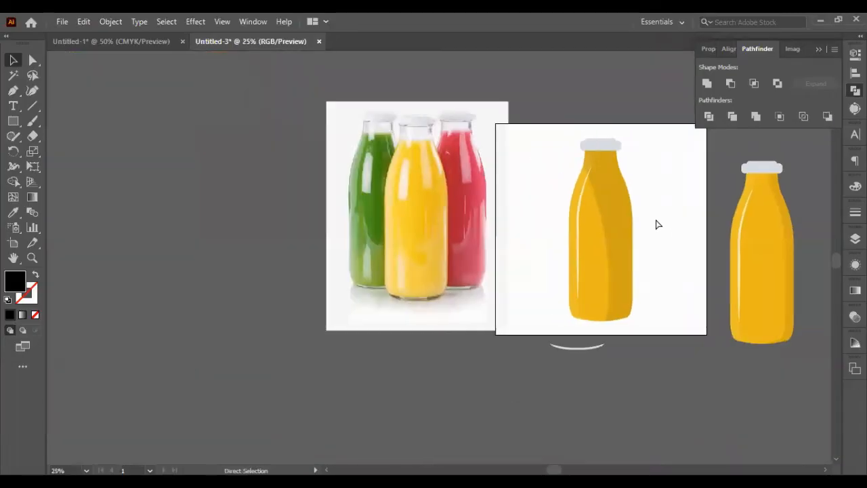
{"action": "scroll", "coordinate": [655, 224], "scroll_direction": "right", "scroll_amount": 2}
{"action": "scroll", "coordinate": [655, 223], "scroll_direction": "up", "scroll_amount": 2}
{"action": "scroll", "coordinate": [655, 223], "scroll_direction": "down", "scroll_amount": 1}
{"action": "scroll", "coordinate": [655, 223], "scroll_direction": "left", "scroll_amount": 1}
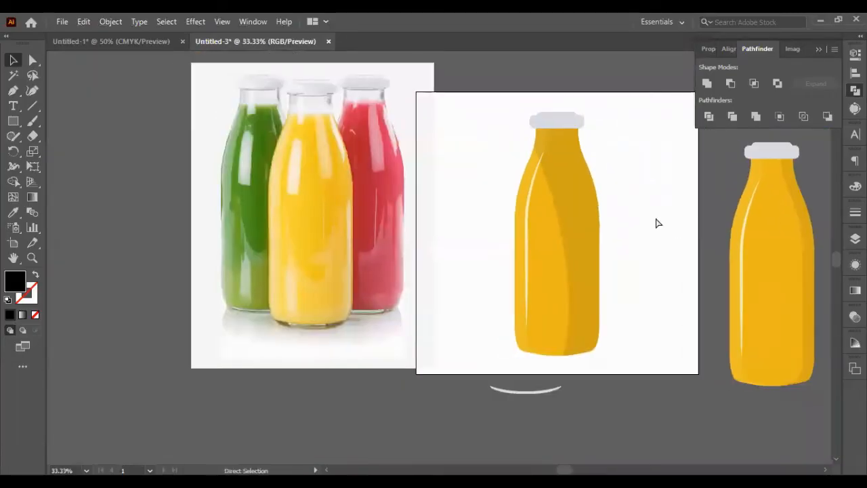
{"action": "scroll", "coordinate": [655, 223], "scroll_direction": "right", "scroll_amount": 2}
{"action": "scroll", "coordinate": [655, 222], "scroll_direction": "left", "scroll_amount": 2}
{"action": "scroll", "coordinate": [655, 223], "scroll_direction": "right", "scroll_amount": 2}
Extend the thin left highlight path with the Pen tool from its upper end down a parallel curve, closing it at its lower end.
{"action": "left_click", "coordinate": [513, 210]}
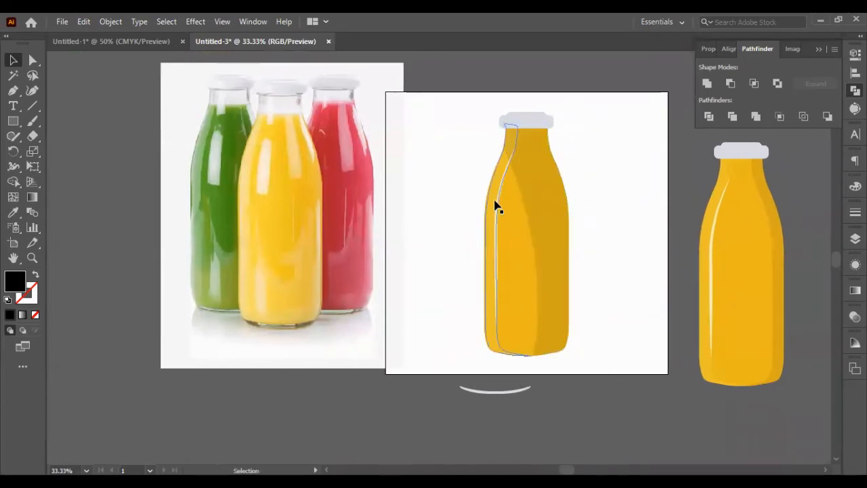
{"action": "left_click", "coordinate": [503, 199]}
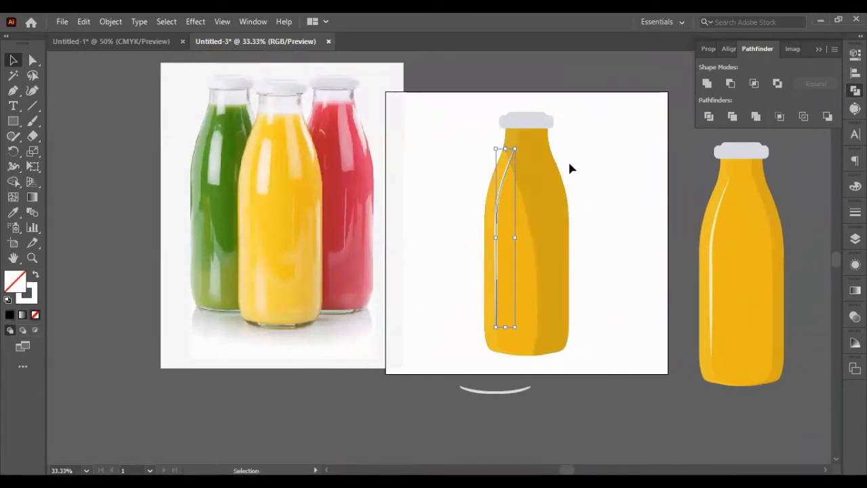
{"action": "scroll", "coordinate": [532, 163], "scroll_direction": "left", "scroll_amount": 2}
{"action": "key", "text": "ctrl+1"}
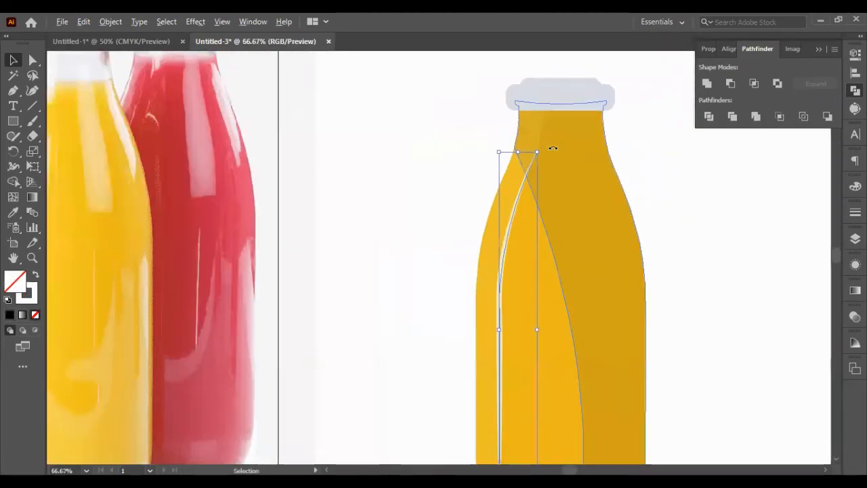
{"action": "left_click", "coordinate": [12, 91]}
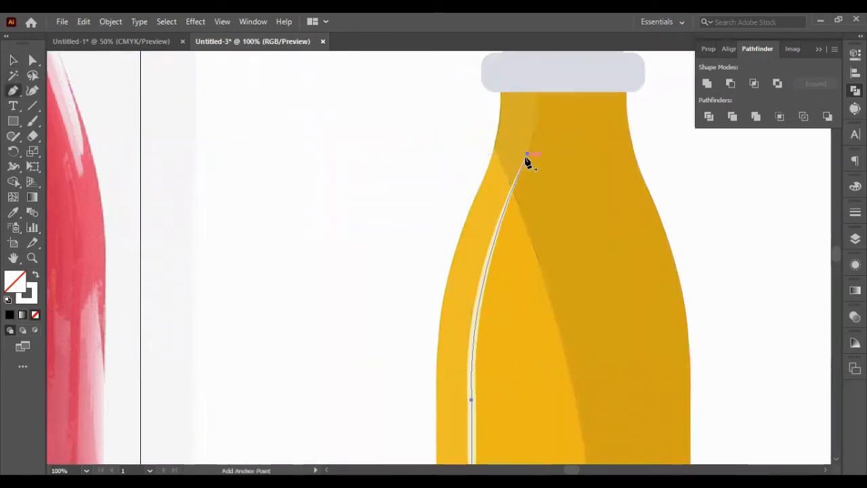
{"action": "mouse_move", "coordinate": [529, 157]}
{"action": "left_mouse_down"}
{"action": "mouse_move", "coordinate": [547, 166]}
{"action": "mouse_move", "coordinate": [538, 159]}
{"action": "left_mouse_up"}
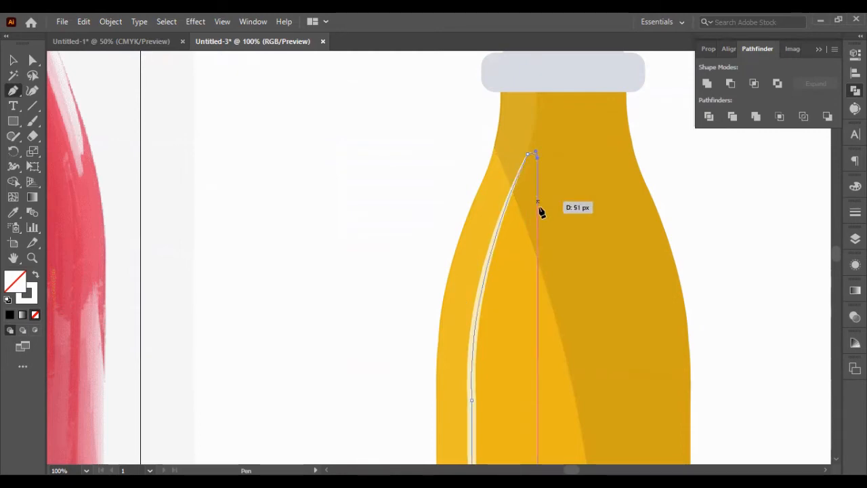
{"action": "scroll", "coordinate": [531, 230], "scroll_direction": "down", "scroll_amount": 7}
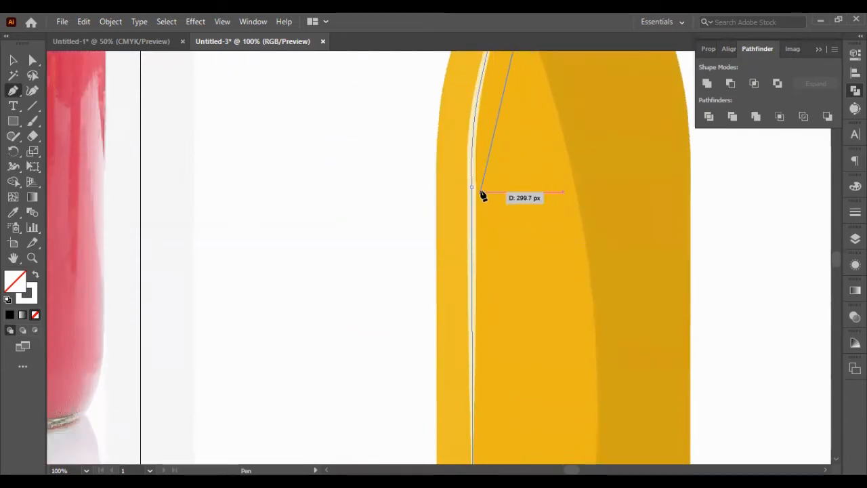
{"action": "scroll", "coordinate": [491, 193], "scroll_direction": "up", "scroll_amount": 3}
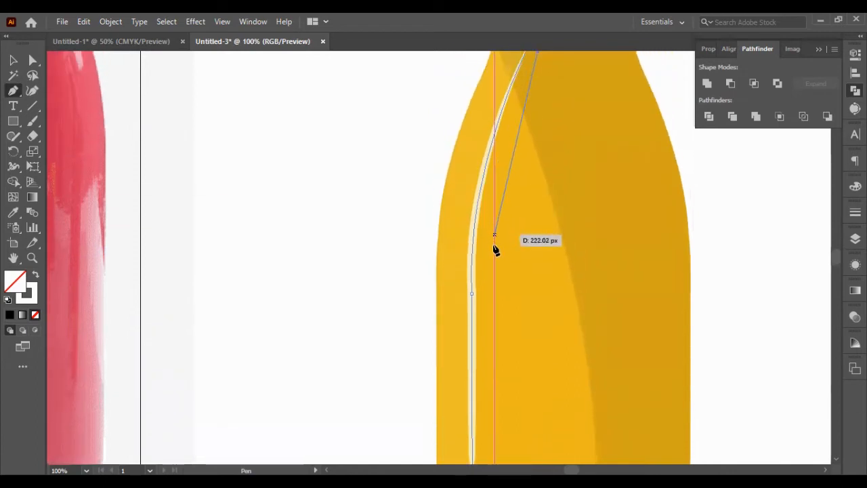
{"action": "mouse_move", "coordinate": [485, 294]}
{"action": "left_mouse_down"}
{"action": "mouse_move", "coordinate": [507, 368]}
{"action": "mouse_move", "coordinate": [497, 386]}
{"action": "left_mouse_up"}
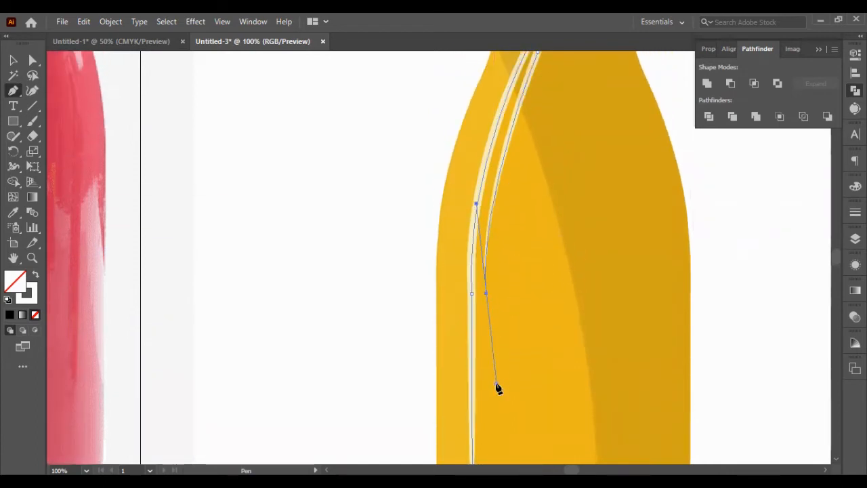
{"action": "scroll", "coordinate": [489, 301], "scroll_direction": "down", "scroll_amount": 5}
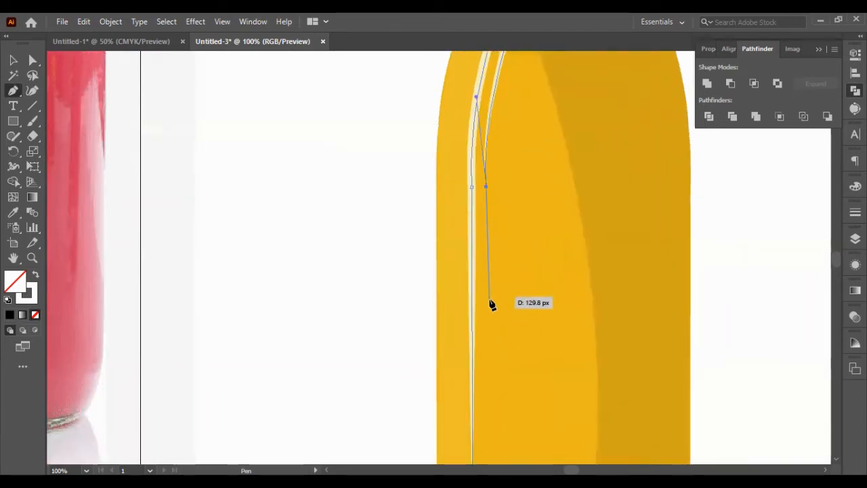
{"action": "left_click", "coordinate": [486, 305]}
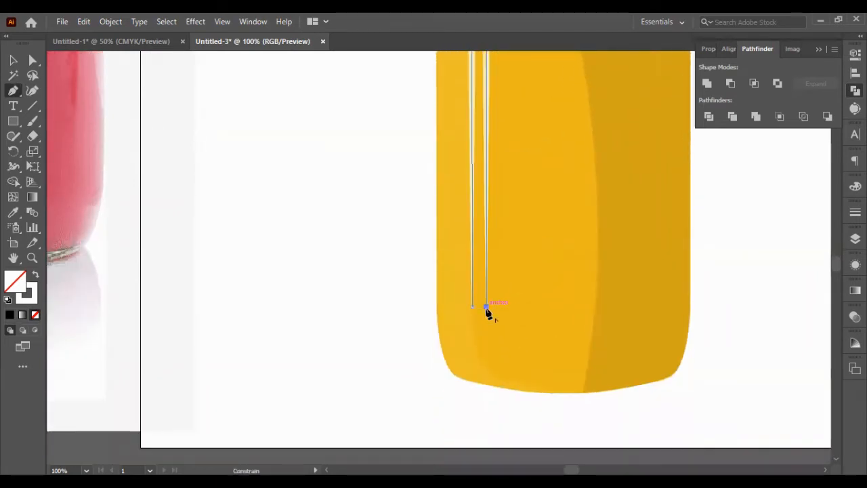
{"action": "mouse_move", "coordinate": [472, 307]}
{"action": "left_mouse_down"}
{"action": "mouse_move", "coordinate": [459, 286]}
{"action": "mouse_move", "coordinate": [466, 304]}
{"action": "left_mouse_up"}
Swap the highlight strip's fill and stroke to give it a solid white fill and no stroke.
{"action": "left_click", "coordinate": [11, 61]}
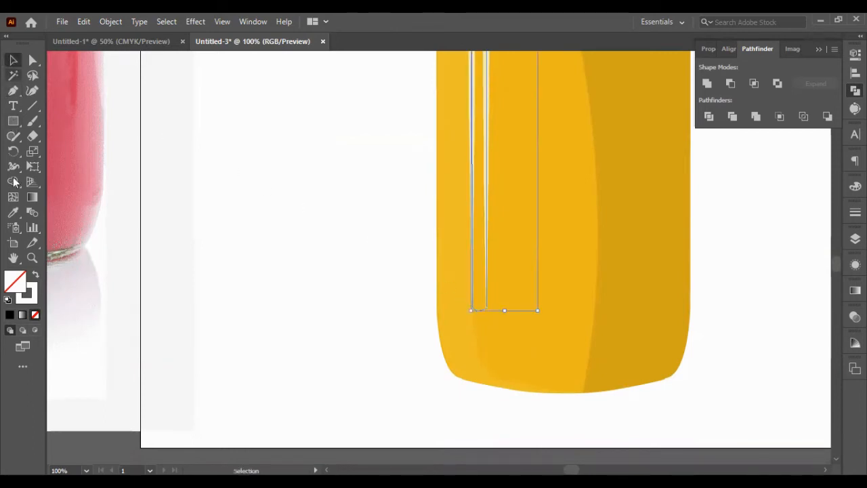
{"action": "left_click", "coordinate": [36, 275]}
{"action": "left_click", "coordinate": [781, 266]}
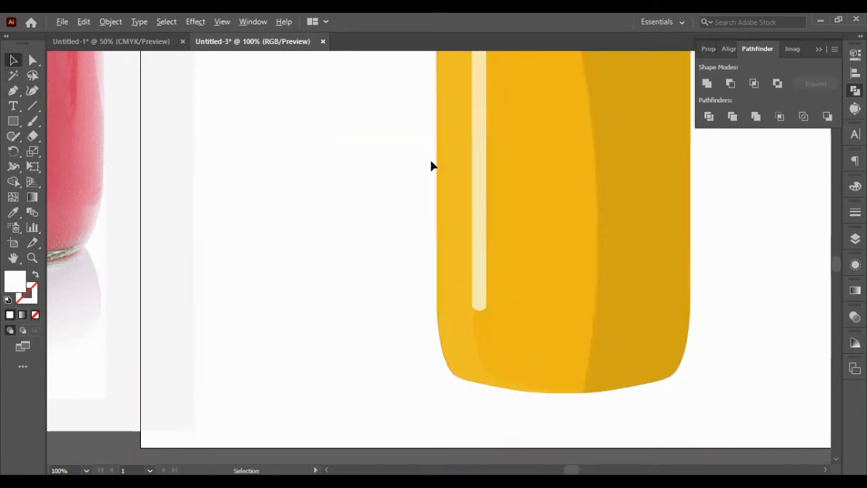
Set the white highlight strip's opacity to 30%.
{"action": "key", "text": "ctrl+minus"}
{"action": "key", "text": "ctrl+minus"}
{"action": "scroll", "coordinate": [481, 136], "scroll_direction": "up", "scroll_amount": 4}
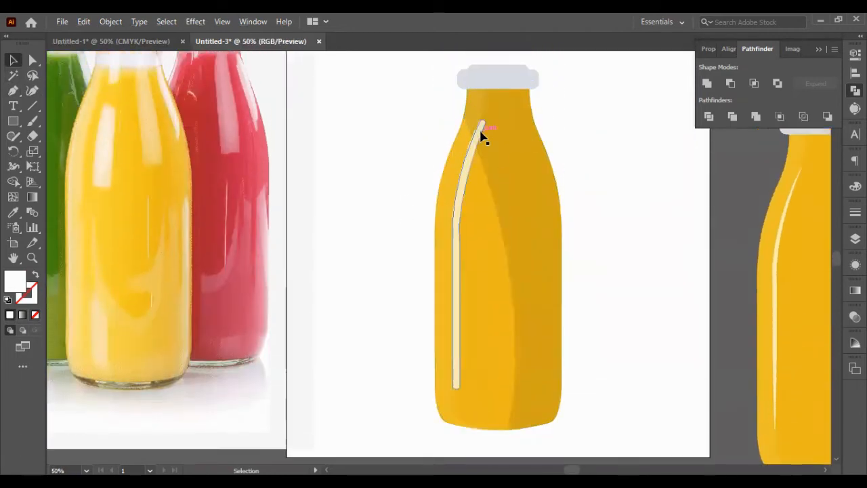
{"action": "left_click", "coordinate": [481, 133]}
{"action": "left_click", "coordinate": [855, 55]}
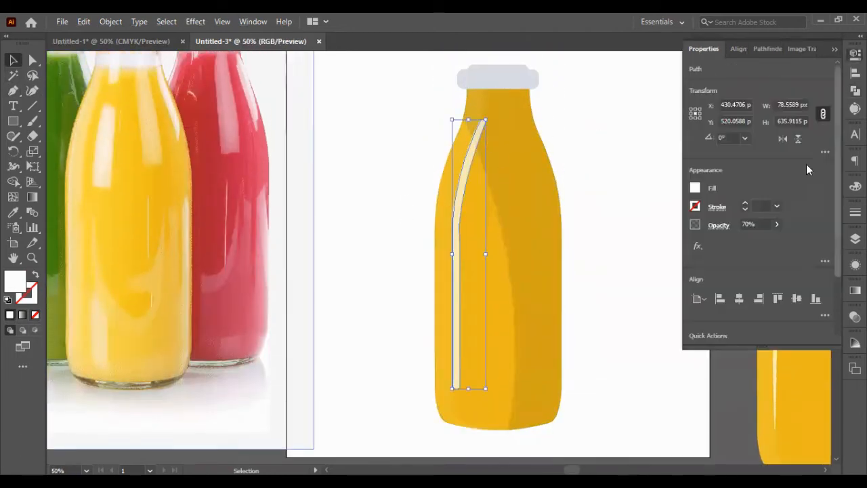
{"action": "left_click", "coordinate": [748, 224]}
{"action": "type", "text": "30"}
{"action": "key", "text": "Return"}
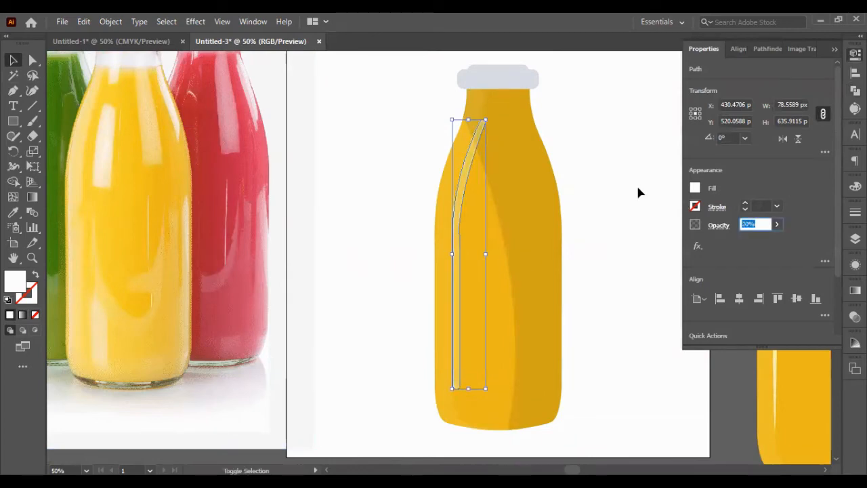
Shift the highlight strip 10 px toward the bottle's left edge and lower its opacity to 20%.
{"action": "left_click", "coordinate": [636, 183]}
{"action": "left_click", "coordinate": [468, 129]}
{"action": "left_click", "coordinate": [635, 125]}
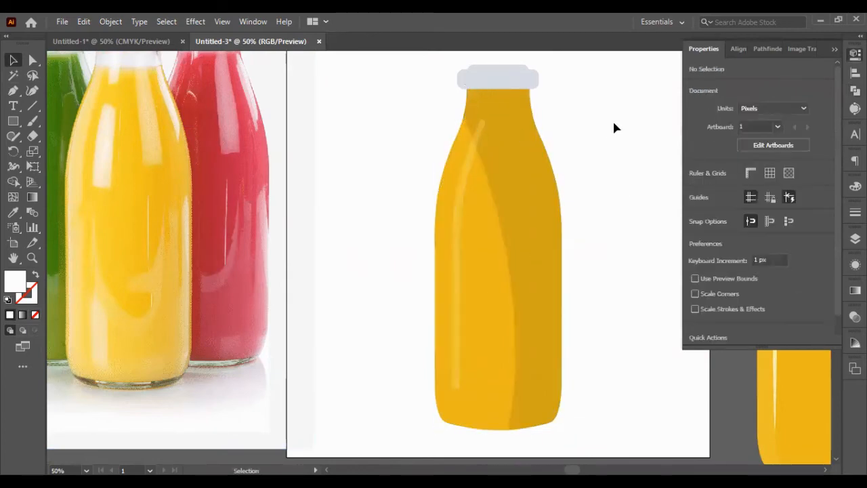
{"action": "left_click", "coordinate": [457, 199]}
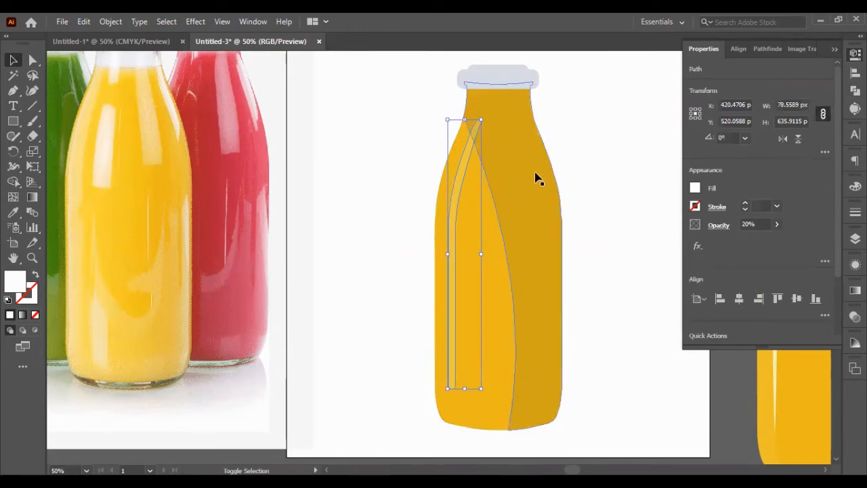
{"action": "left_click", "coordinate": [594, 166]}
{"action": "left_click", "coordinate": [466, 176]}
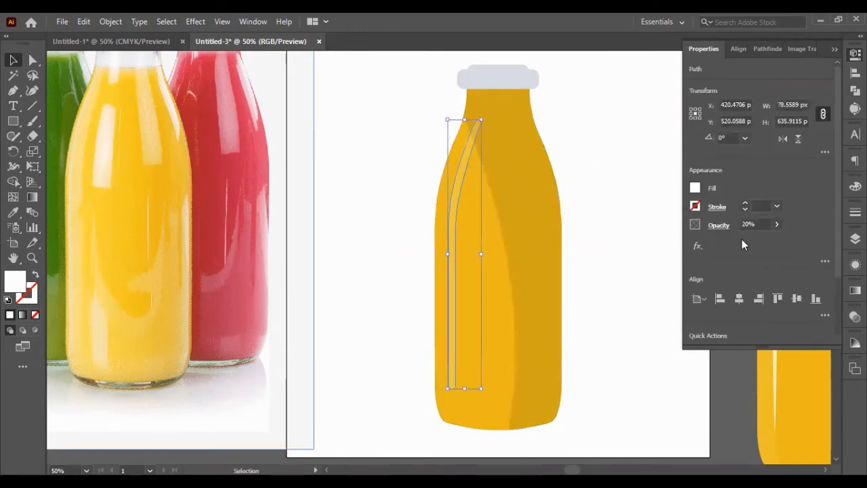
Try the highlight strip at full opacity, and set its opacity to 80%.
{"action": "left_click", "coordinate": [621, 159]}
{"action": "scroll", "coordinate": [621, 159], "scroll_direction": "up", "scroll_amount": 1}
{"action": "scroll", "coordinate": [623, 163], "scroll_direction": "down", "scroll_amount": 2}
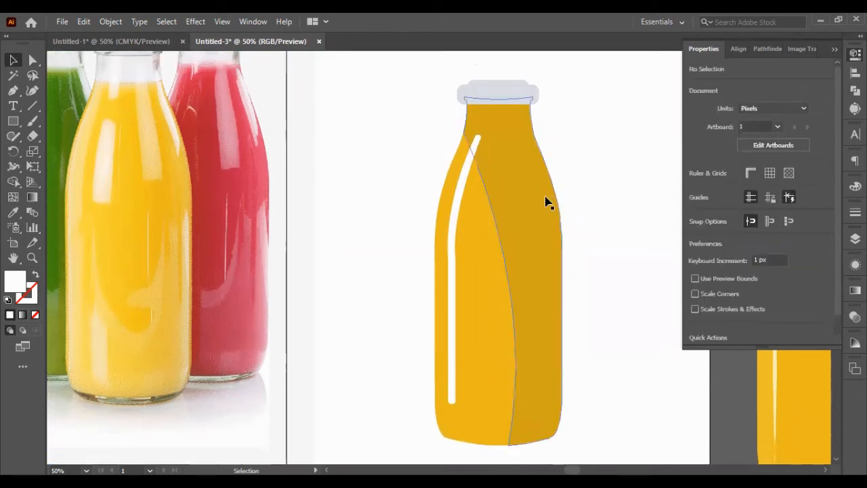
{"action": "left_click", "coordinate": [459, 245]}
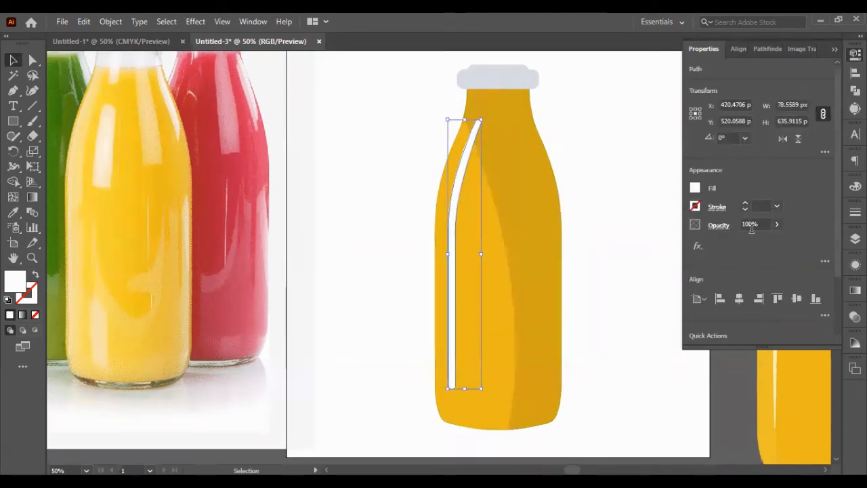
{"action": "key", "text": "5"}
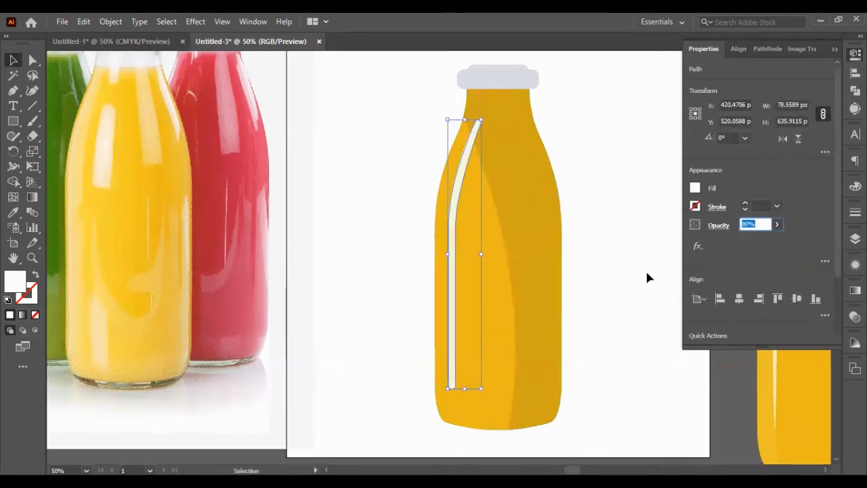
{"action": "left_click", "coordinate": [645, 268]}
Group the curved-shading bottle and move it off the artboard to the upper right, and place the other bottle on the artboard.
{"action": "scroll", "coordinate": [647, 273], "scroll_direction": "up", "scroll_amount": 2}
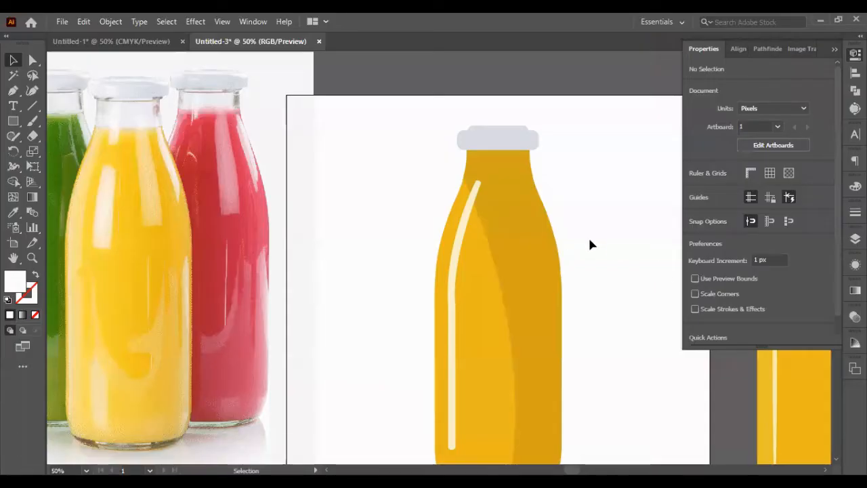
{"action": "key", "text": "ctrl+minus"}
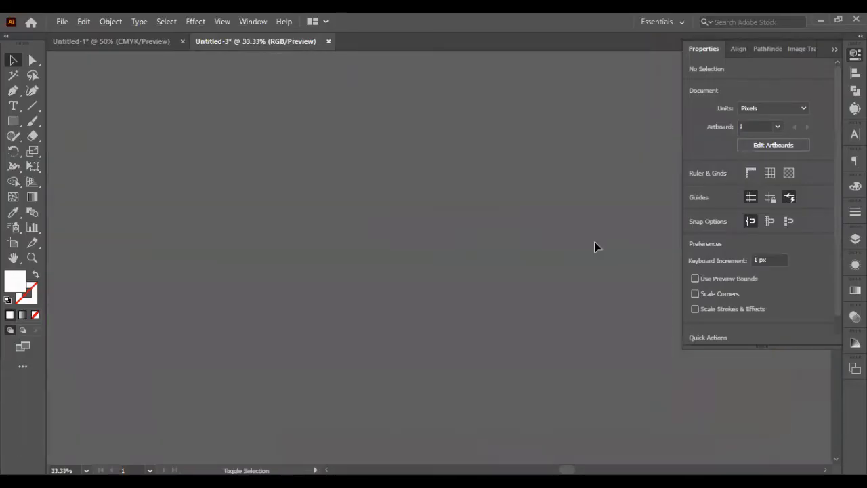
{"action": "scroll", "coordinate": [596, 248], "scroll_direction": "right", "scroll_amount": 5}
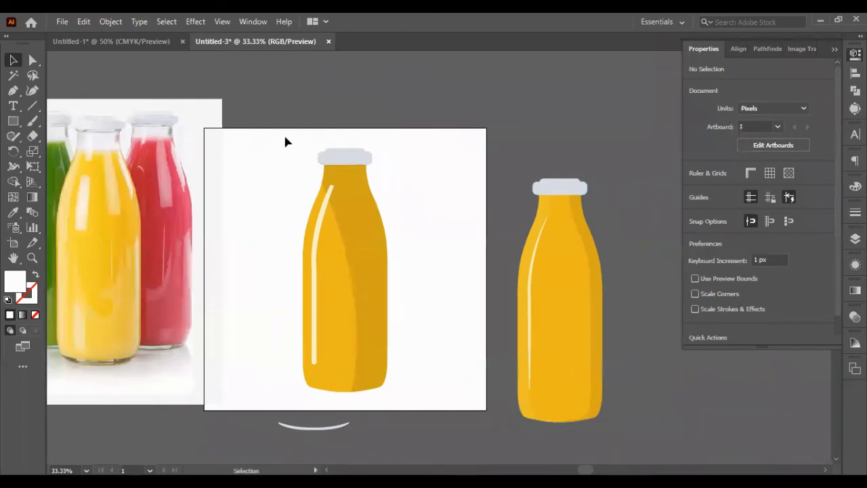
{"action": "left_click_drag", "start_coordinate": [284, 141], "coordinate": [442, 410]}
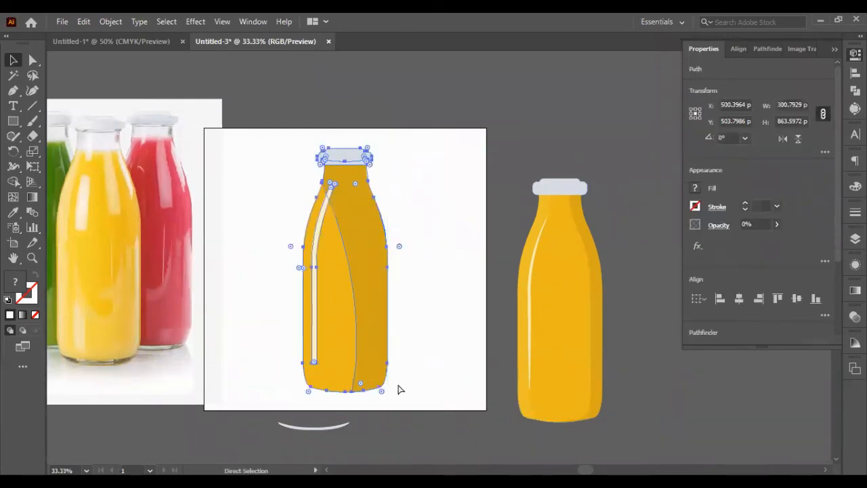
{"action": "left_click_drag", "start_coordinate": [364, 286], "coordinate": [537, 27]}
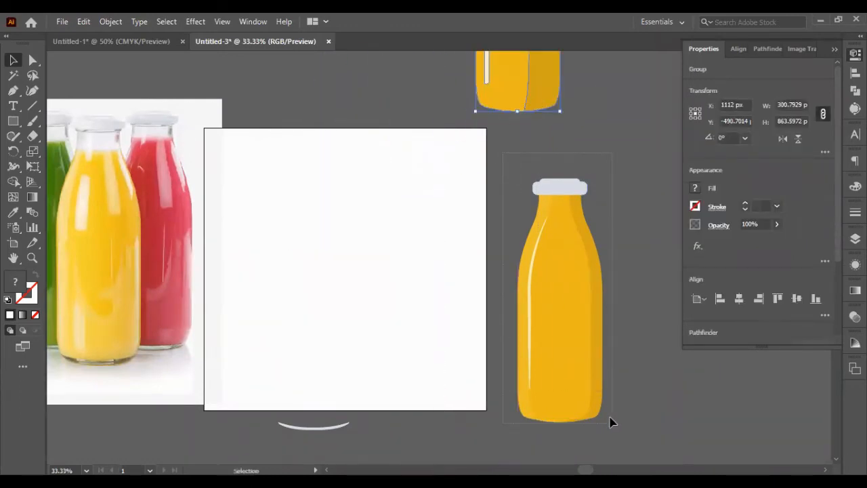
{"action": "left_click_drag", "start_coordinate": [578, 362], "coordinate": [360, 323]}
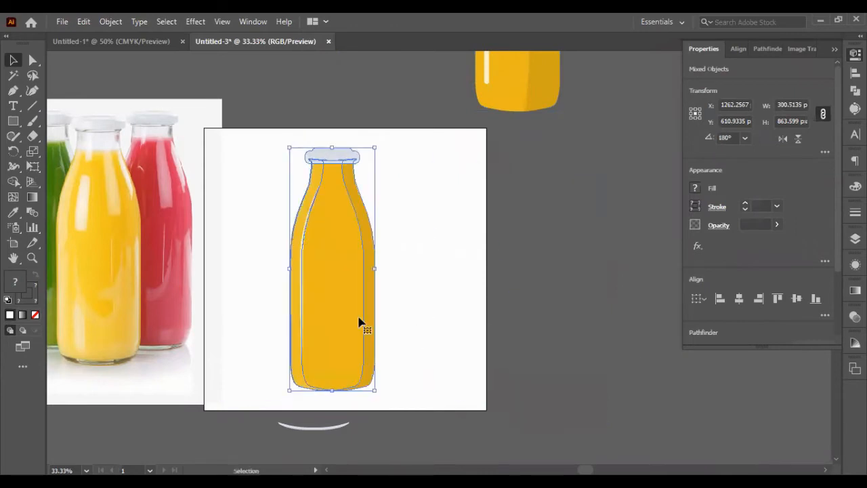
{"action": "left_click", "coordinate": [415, 298]}
Duplicate the grey lid shape and place the copy above and to the right of the original lid.
{"action": "scroll", "coordinate": [328, 152], "scroll_direction": "up", "scroll_amount": 4}
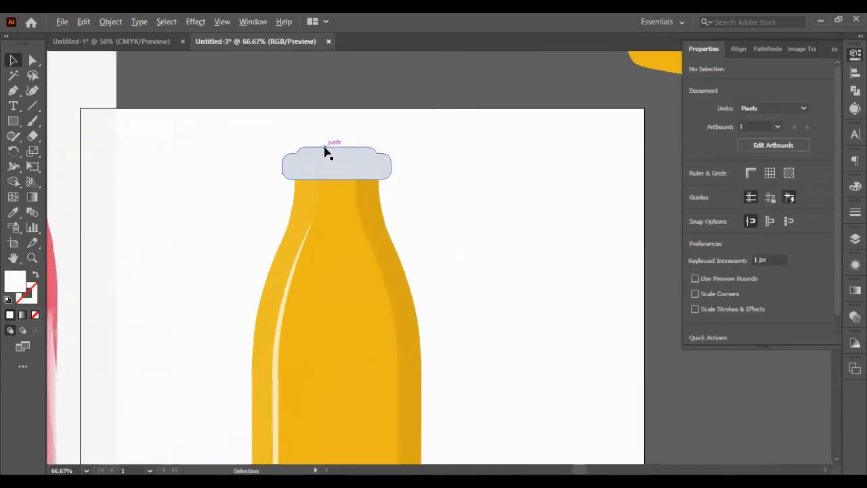
{"action": "scroll", "coordinate": [350, 135], "scroll_direction": "up", "scroll_amount": 2}
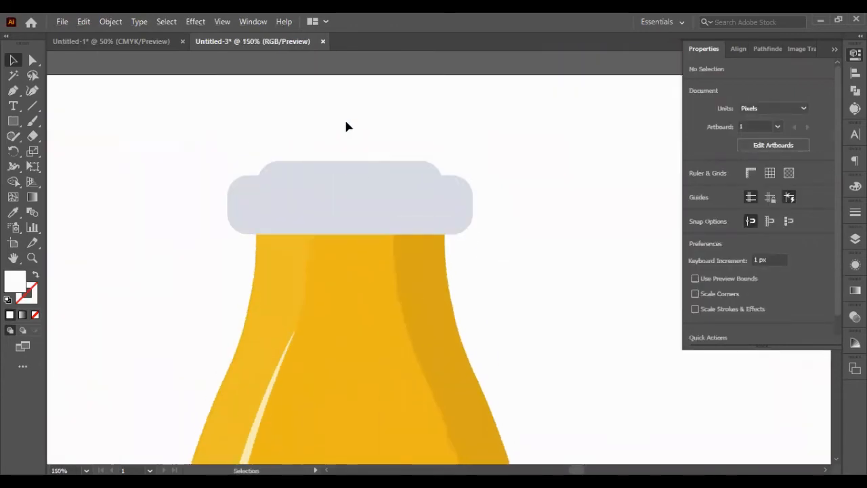
{"action": "left_click", "coordinate": [354, 174]}
{"action": "key", "text": "a"}
{"action": "key", "text": "ctrl+c"}
{"action": "key", "text": "ctrl+v"}
{"action": "key", "text": "v"}
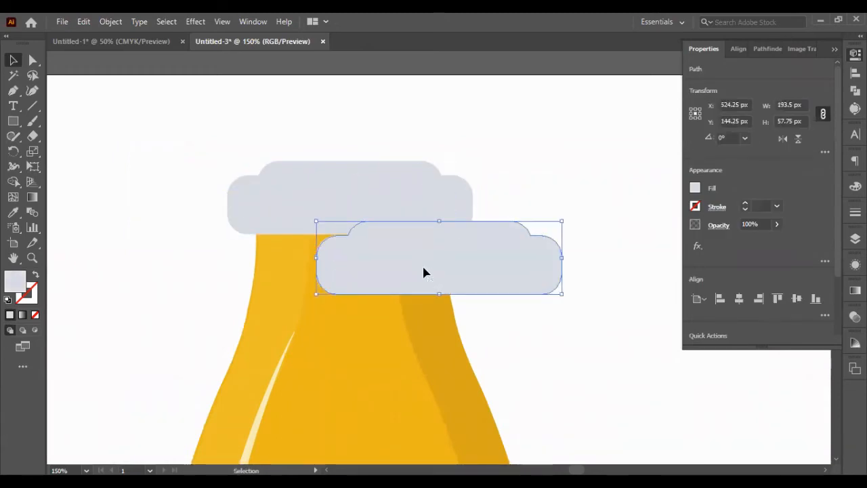
{"action": "left_click_drag", "start_coordinate": [422, 264], "coordinate": [464, 120]}
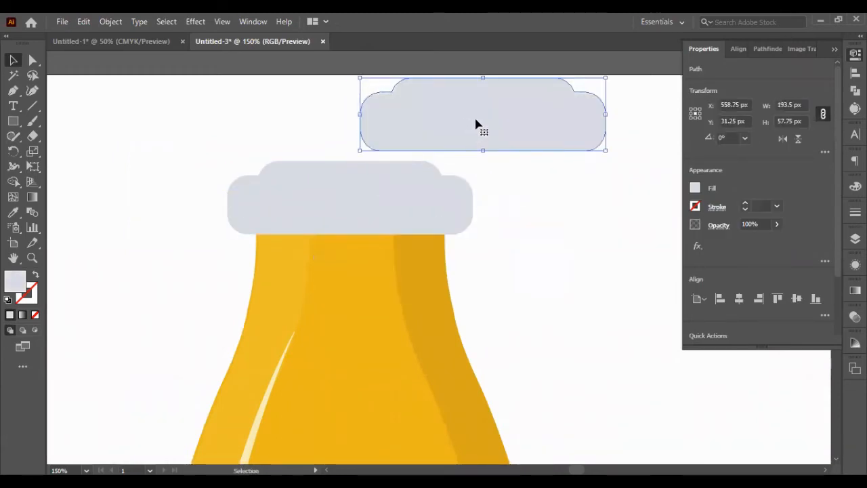
Draw a closed Pen shape over the right end of the bottle's cap, with its curved inner edge starting where the neck's shadow meets the cap.
{"action": "left_click", "coordinate": [92, 74]}
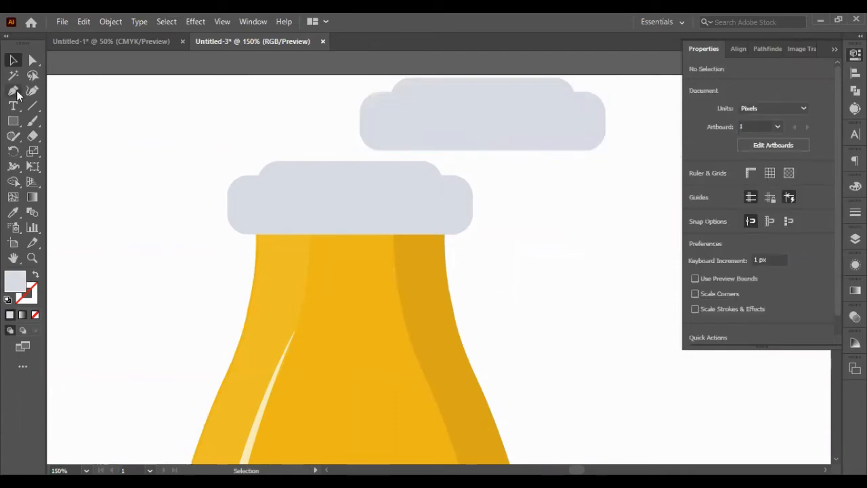
{"action": "key", "text": "p"}
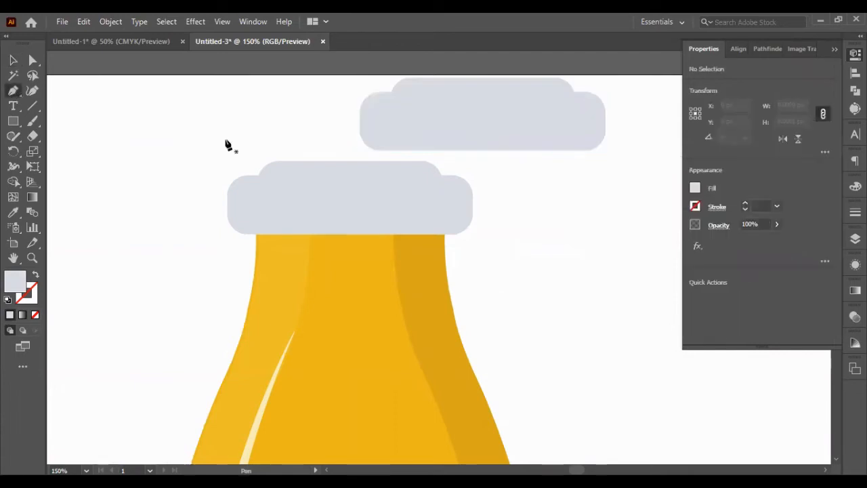
{"action": "left_click", "coordinate": [393, 234]}
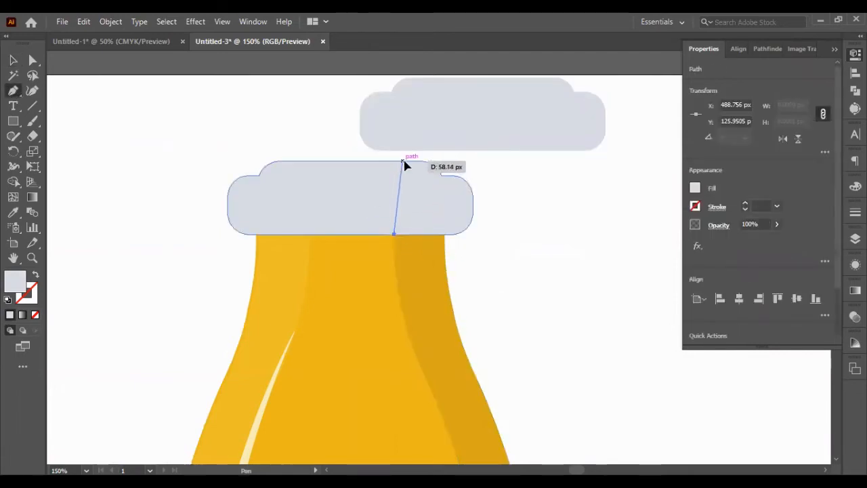
{"action": "left_click_drag", "start_coordinate": [403, 161], "coordinate": [490, 158]}
{"action": "left_click", "coordinate": [489, 156]}
{"action": "left_click", "coordinate": [508, 184]}
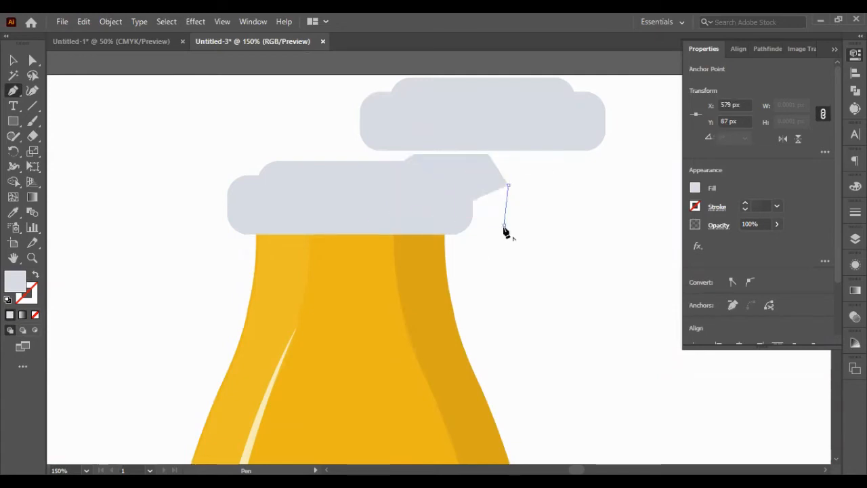
{"action": "left_click", "coordinate": [504, 225]}
{"action": "left_click", "coordinate": [482, 242]}
{"action": "left_click", "coordinate": [395, 235]}
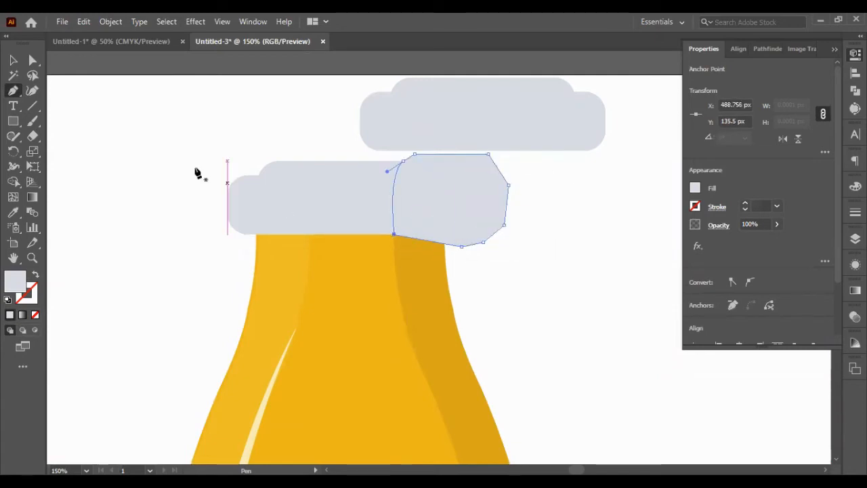
Try to intersect the drawn shape directly with the bottle's cap, and undo the intersection.
{"action": "left_click", "coordinate": [12, 62]}
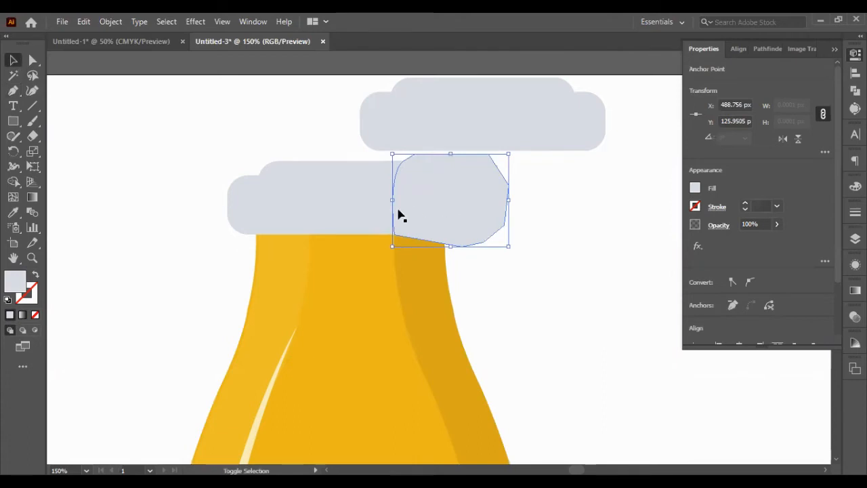
{"action": "left_click", "coordinate": [375, 212], "text": "shift"}
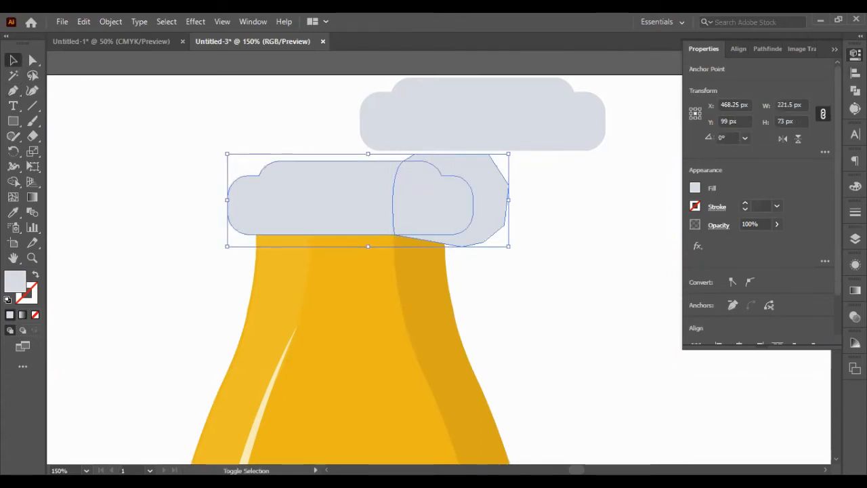
{"action": "left_click", "coordinate": [767, 48]}
{"action": "left_click", "coordinate": [748, 83]}
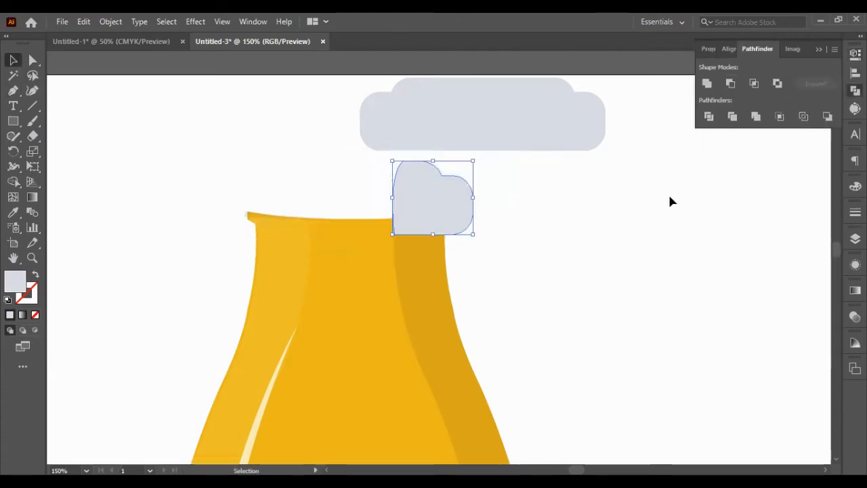
{"action": "left_click", "coordinate": [669, 199]}
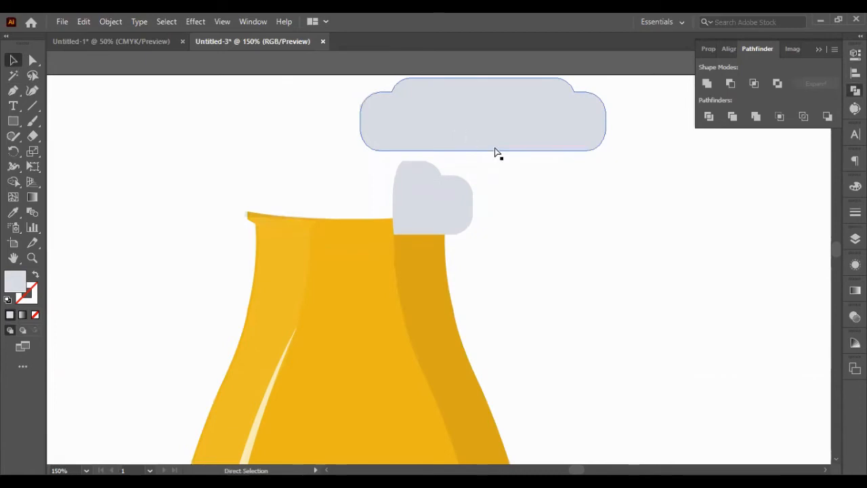
{"action": "key", "text": "ctrl+z"}
{"action": "left_click", "coordinate": [546, 167]}
Duplicate the cap in place and intersect the copy with the drawn shape to make a separate right-end piece.
{"action": "left_click", "coordinate": [374, 180]}
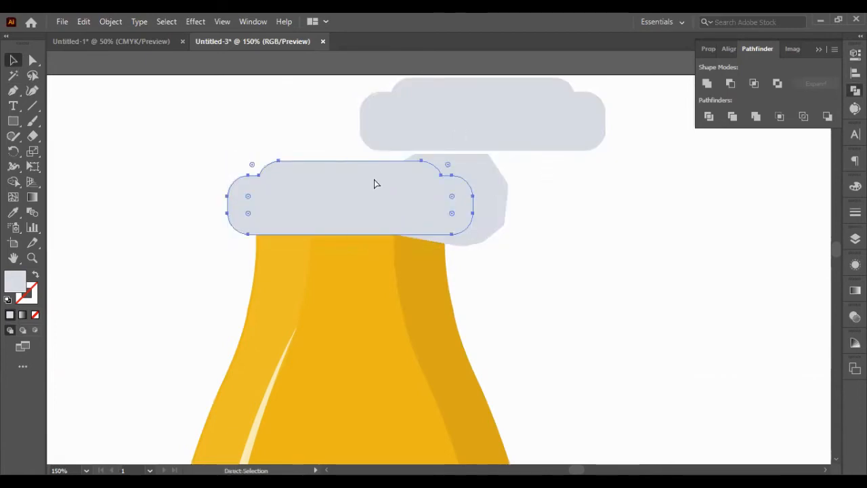
{"action": "left_click", "coordinate": [517, 181]}
{"action": "left_click", "coordinate": [495, 188]}
{"action": "left_click", "coordinate": [381, 194], "text": "shift"}
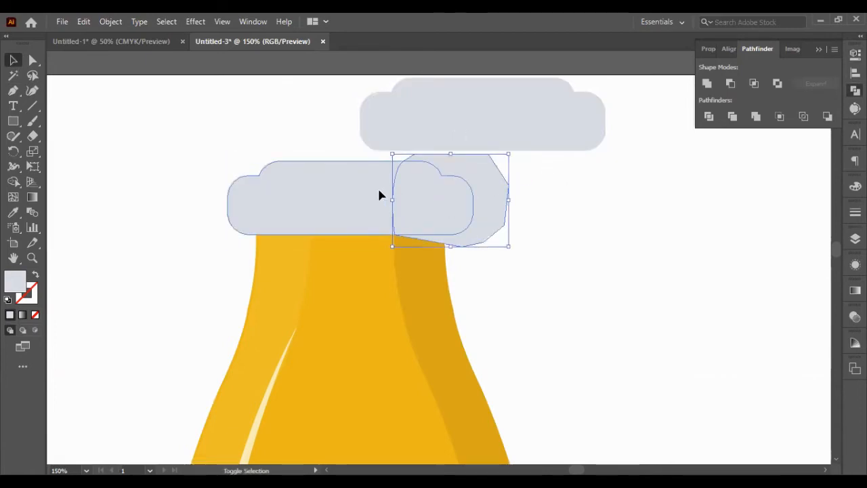
{"action": "left_click", "coordinate": [754, 82]}
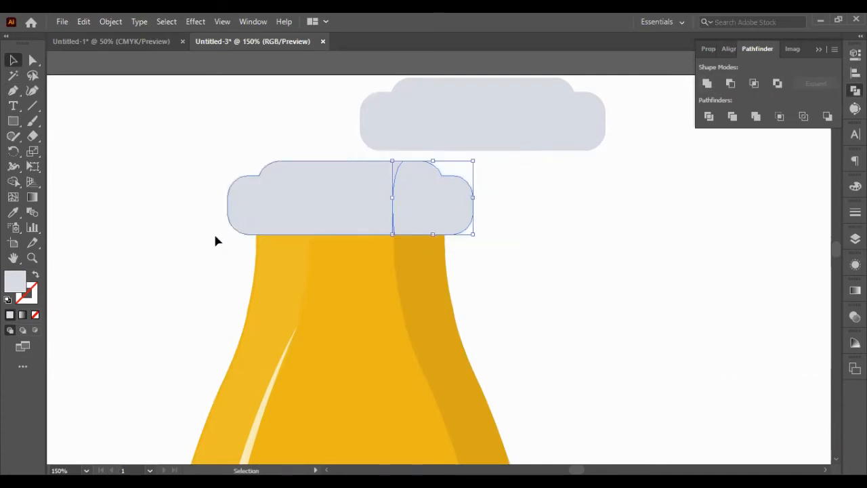
Fill the cap's right-end piece with the dark brown sampled from the shadow on the bottle's right side.
{"action": "left_click", "coordinate": [13, 212]}
{"action": "left_click", "coordinate": [439, 295]}
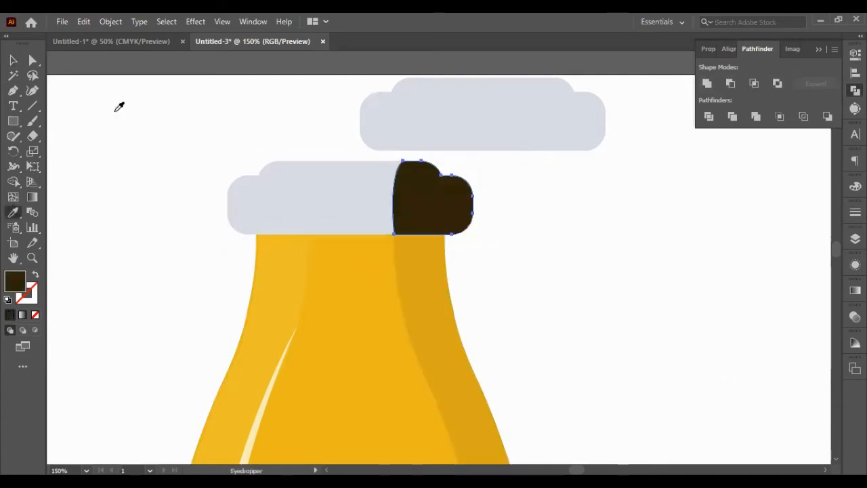
{"action": "left_click", "coordinate": [12, 61]}
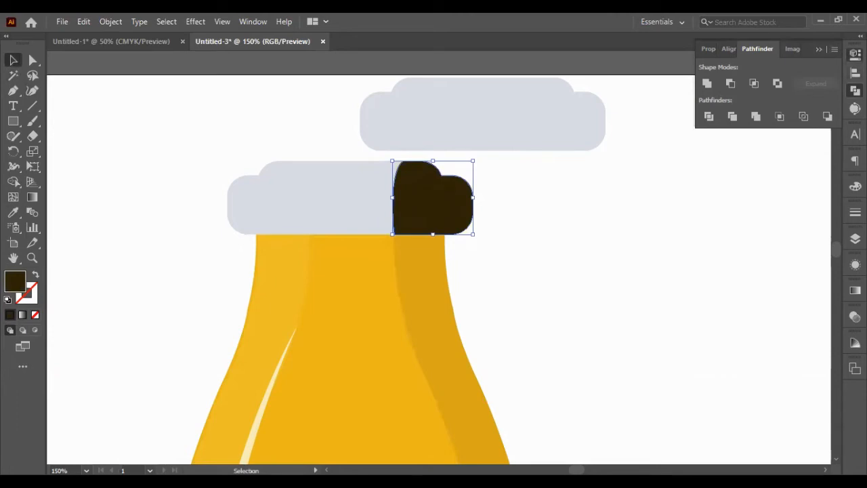
Lower the opacity of the cap's dark brown shadow piece to 10%.
{"action": "left_click", "coordinate": [855, 55]}
{"action": "left_click", "coordinate": [747, 223]}
{"action": "key", "text": "shift+Down"}
{"action": "key", "text": "shift+Down"}
{"action": "key", "text": "shift+Down"}
{"action": "key", "text": "shift+Down"}
{"action": "key", "text": "shift+Down"}
{"action": "key", "text": "shift+Down"}
{"action": "key", "text": "shift+Down"}
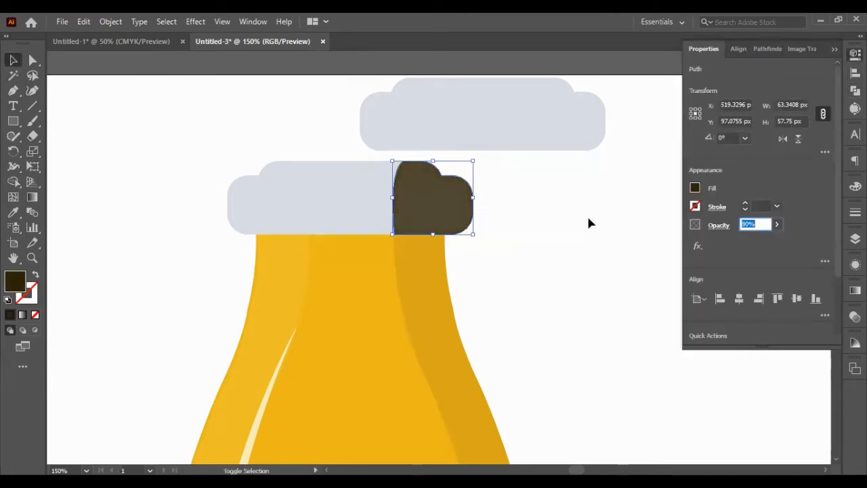
{"action": "key", "text": "shift+Down"}
{"action": "key", "text": "shift+Down"}
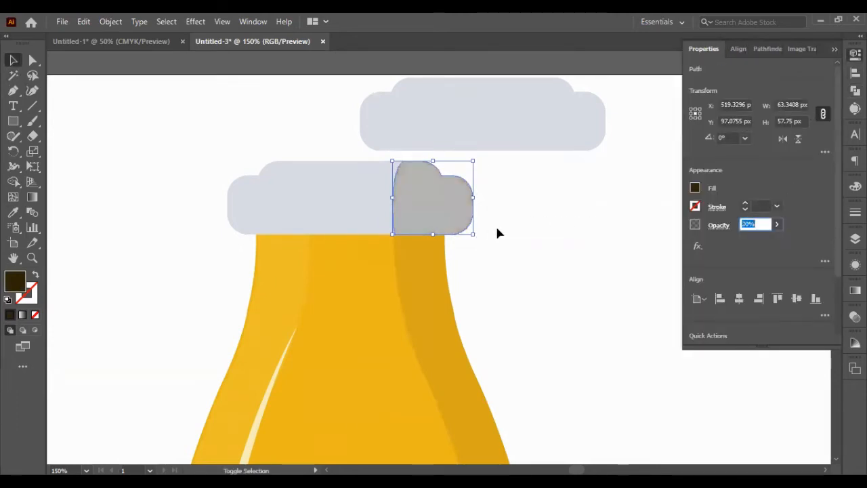
{"action": "left_click", "coordinate": [496, 233]}
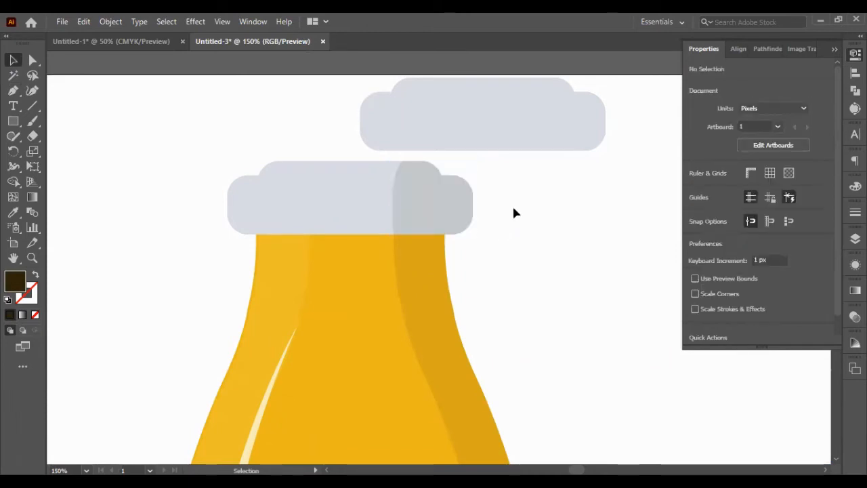
Duplicate the cap's shadow piece, flip the copy horizontally and align it to the cap's left edge.
{"action": "scroll", "coordinate": [519, 190], "scroll_direction": "right", "scroll_amount": 1}
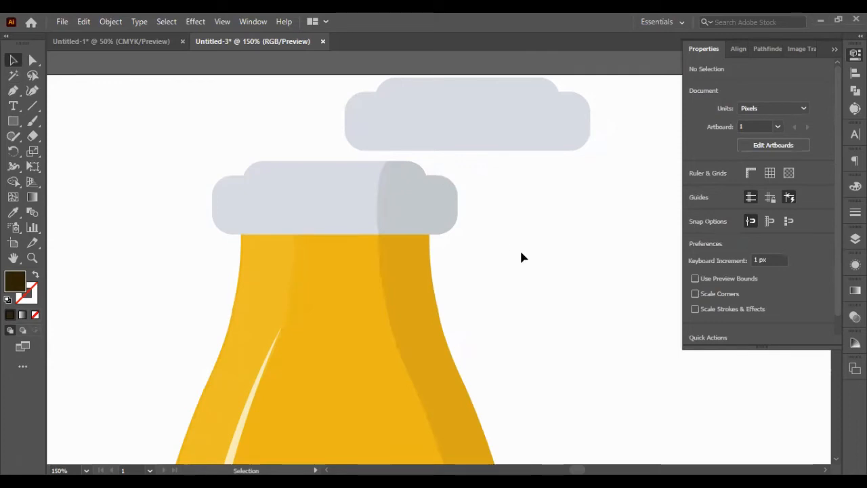
{"action": "scroll", "coordinate": [488, 198], "scroll_direction": "down", "scroll_amount": 4}
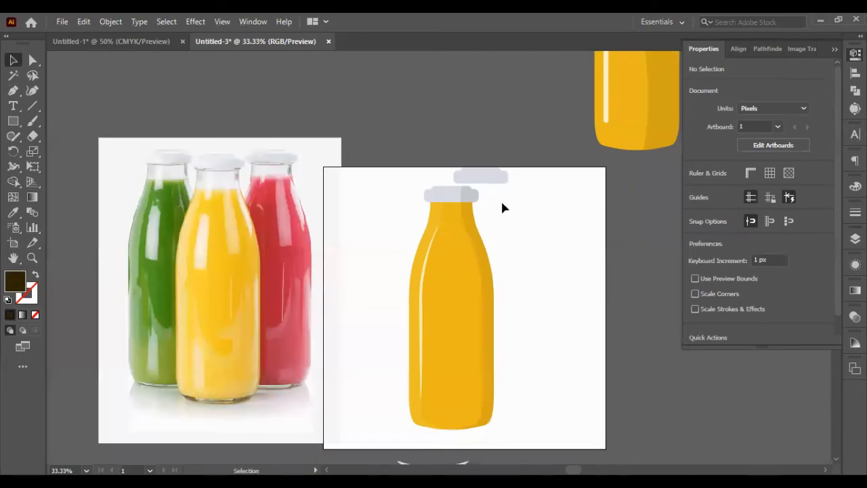
{"action": "scroll", "coordinate": [501, 206], "scroll_direction": "up", "scroll_amount": 3}
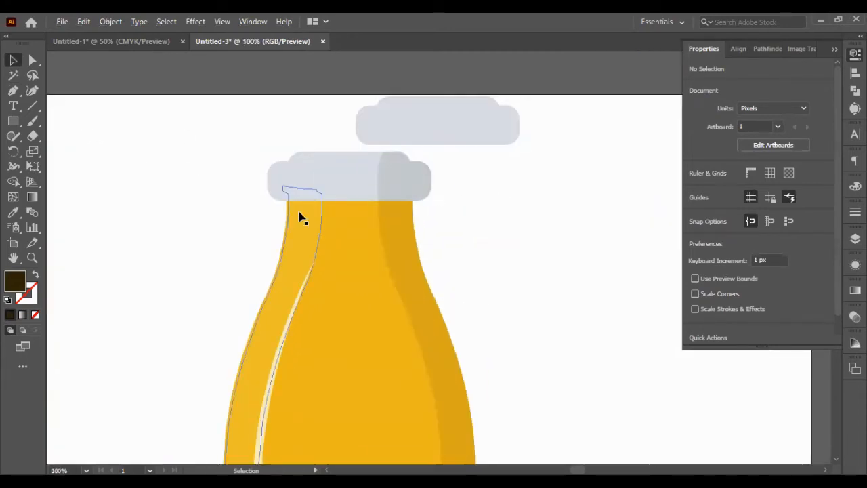
{"action": "left_click", "coordinate": [401, 189], "text": "ctrl"}
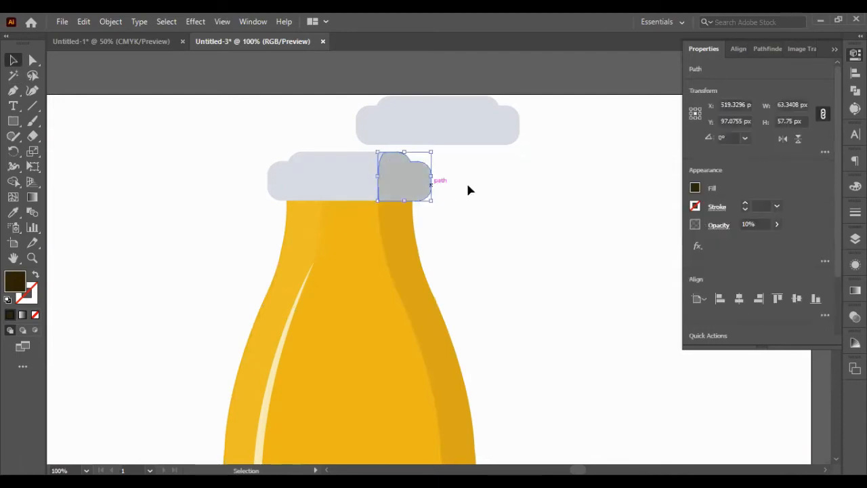
{"action": "left_click", "coordinate": [783, 138]}
{"action": "left_click_drag", "start_coordinate": [406, 177], "coordinate": [313, 179]}
{"action": "left_click", "coordinate": [313, 179], "text": "shift"}
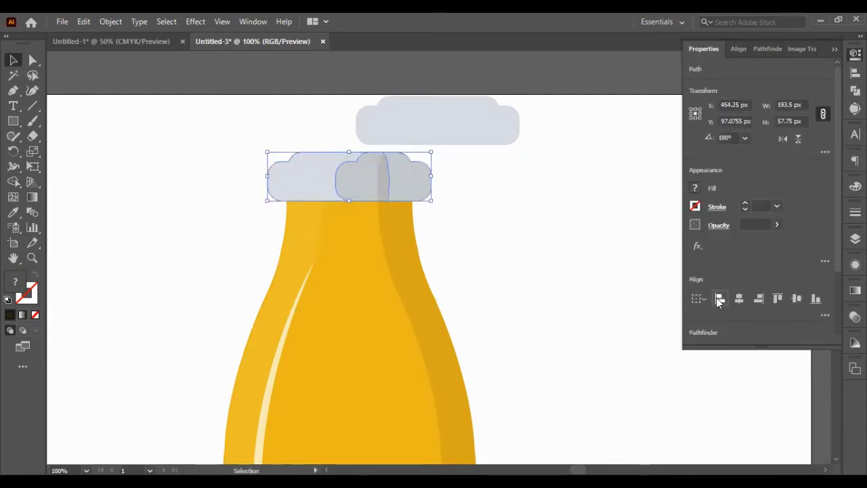
{"action": "left_click", "coordinate": [720, 298]}
{"action": "left_click", "coordinate": [549, 266]}
Fill the mirrored piece on the cap's left end with white and set its opacity to 30%.
{"action": "left_click", "coordinate": [273, 178]}
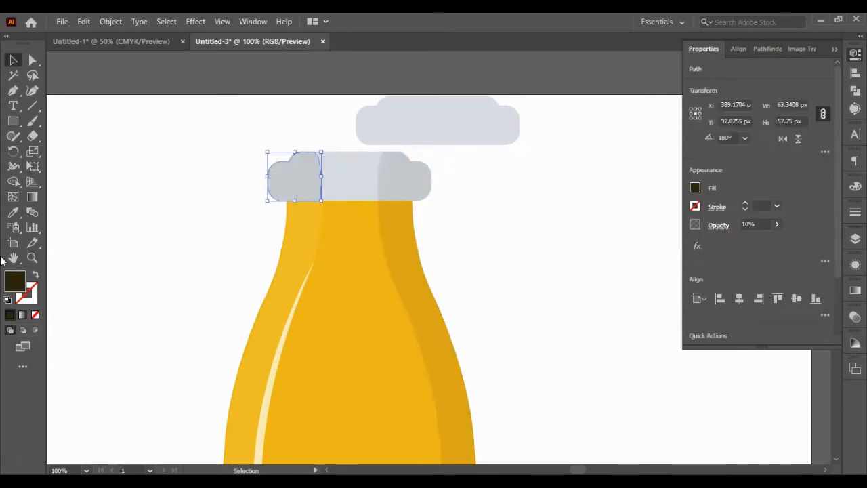
{"action": "left_click", "coordinate": [13, 212]}
{"action": "left_click", "coordinate": [102, 190]}
{"action": "key", "text": "v"}
{"action": "left_click", "coordinate": [429, 219]}
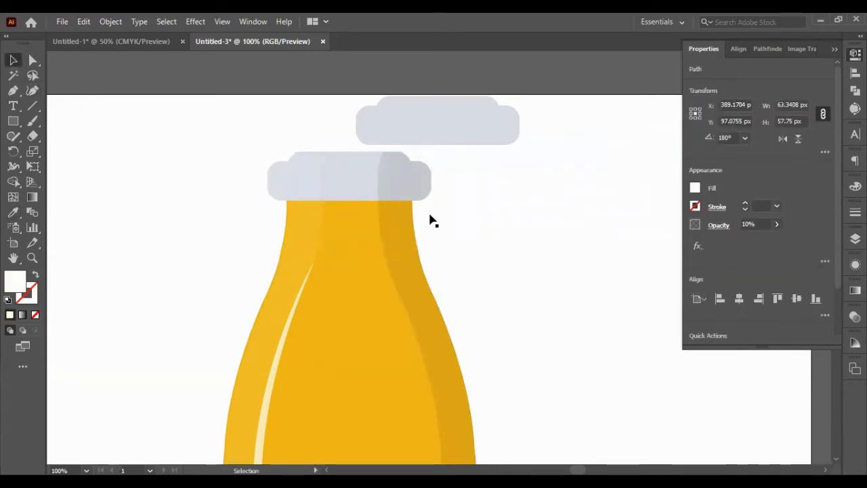
{"action": "left_click", "coordinate": [314, 184]}
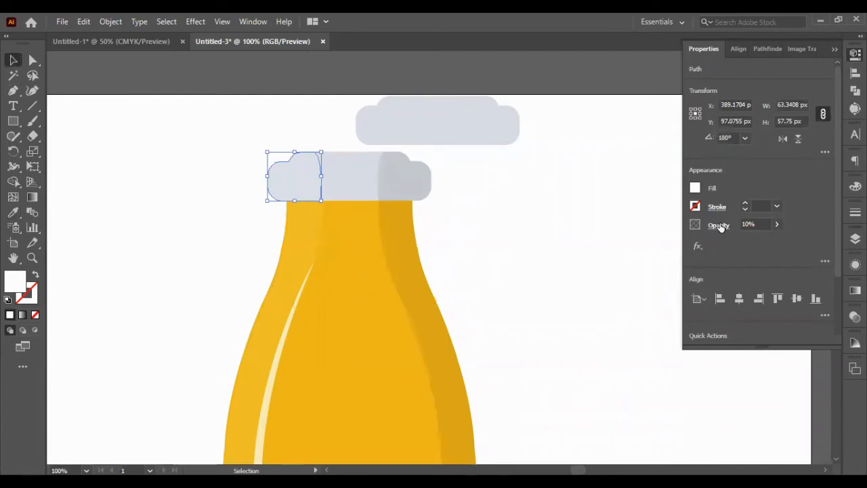
{"action": "left_click", "coordinate": [575, 236]}
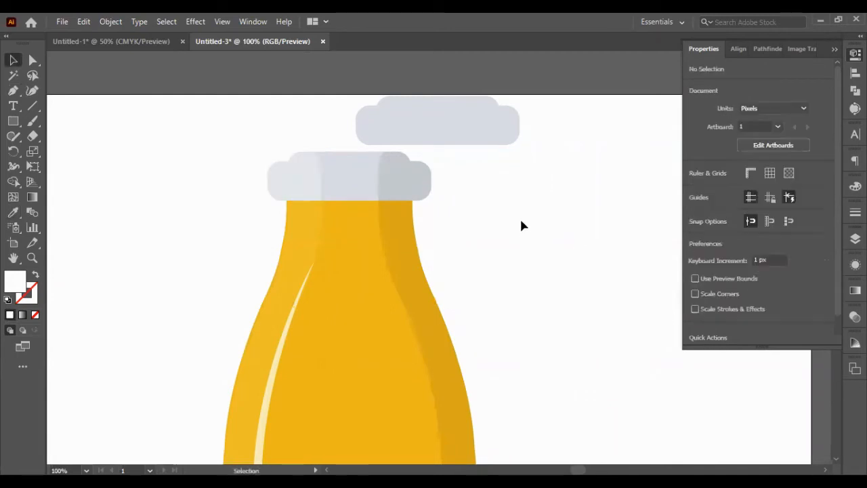
Try to narrow the cap's left highlight by deleting the top and bottom anchor points of its inner edge.
{"action": "scroll", "coordinate": [518, 220], "scroll_direction": "up", "scroll_amount": 1}
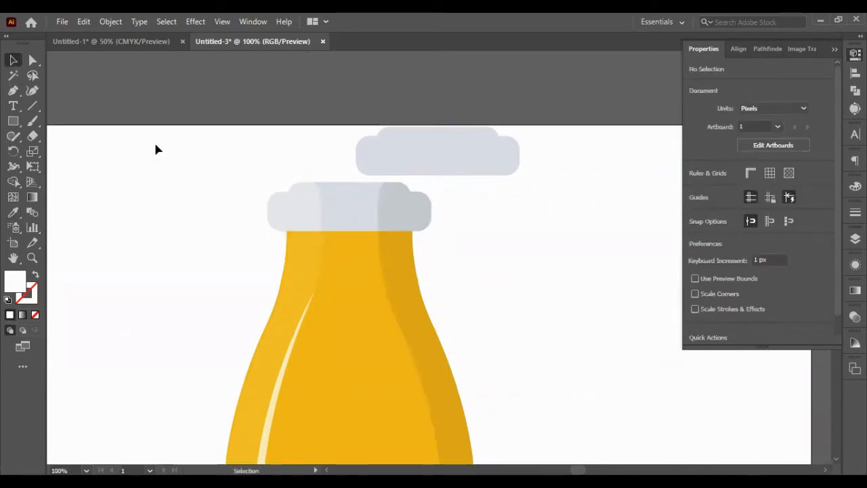
{"action": "left_click", "coordinate": [31, 60]}
{"action": "left_click", "coordinate": [290, 190]}
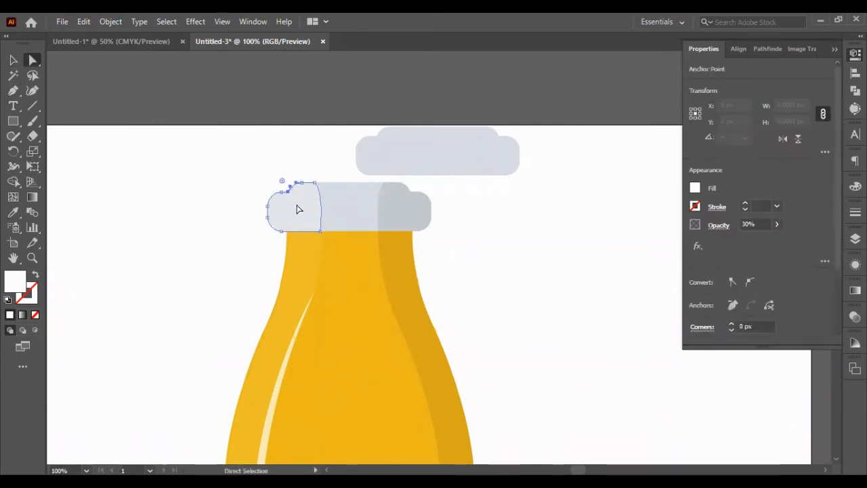
{"action": "left_click", "coordinate": [314, 183]}
{"action": "key", "text": "Delete"}
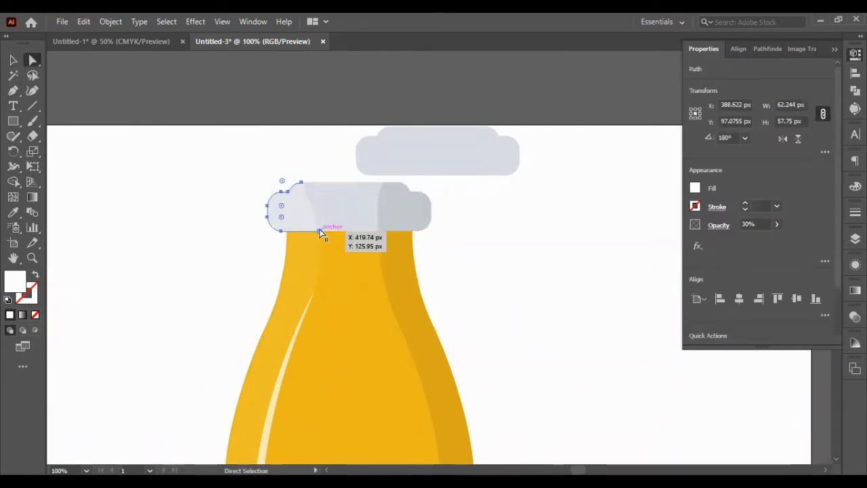
{"action": "left_click", "coordinate": [320, 231]}
{"action": "key", "text": "Delete"}
{"action": "left_click", "coordinate": [460, 235]}
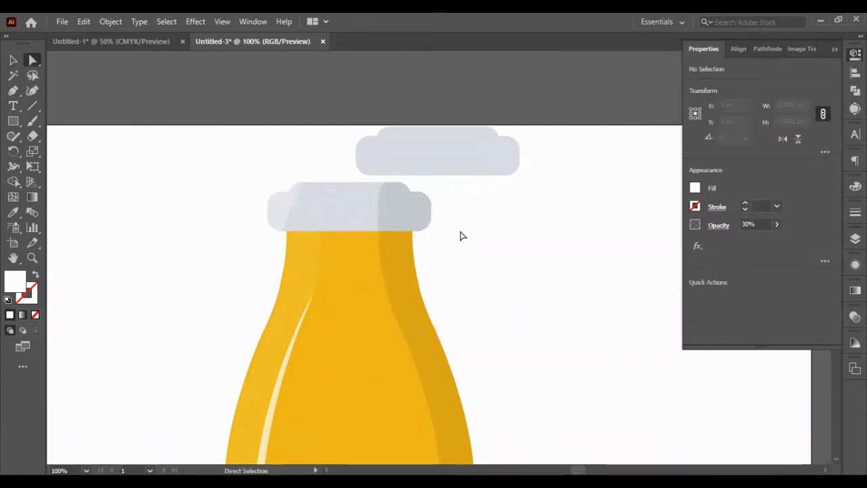
Undo the anchor deletions and the last opacity increase on the cap's left highlight, and deselect it.
{"action": "key", "text": "ctrl+z"}
{"action": "key", "text": "ctrl+z"}
{"action": "key", "text": "ctrl+z"}
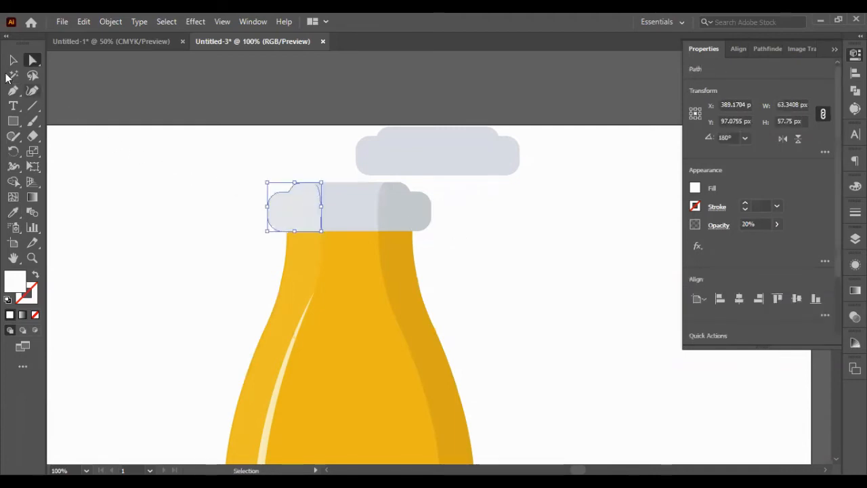
{"action": "left_click", "coordinate": [13, 61]}
{"action": "left_click", "coordinate": [461, 208]}
Draw a curved path, about 70 by 87 px, along the body's lower-right corner with the Pen tool.
{"action": "scroll", "coordinate": [464, 198], "scroll_direction": "down", "scroll_amount": 2}
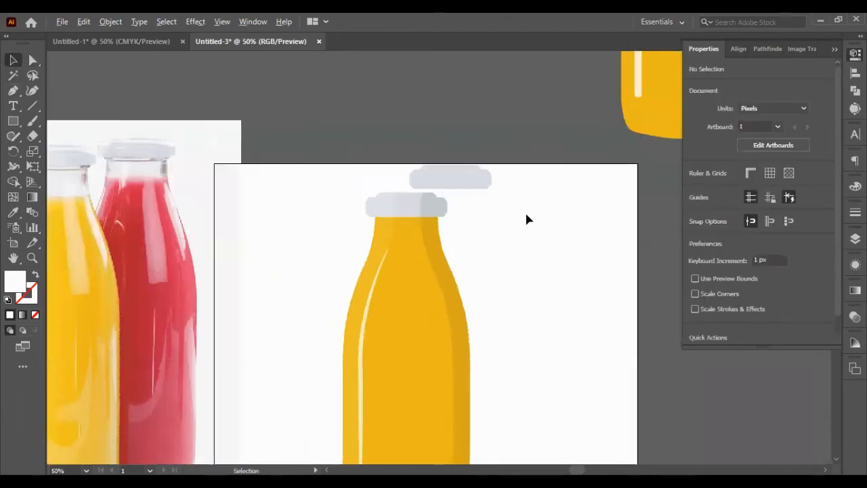
{"action": "scroll", "coordinate": [522, 226], "scroll_direction": "down", "scroll_amount": 3}
{"action": "scroll", "coordinate": [518, 229], "scroll_direction": "down", "scroll_amount": 2}
{"action": "scroll", "coordinate": [504, 234], "scroll_direction": "up", "scroll_amount": 1}
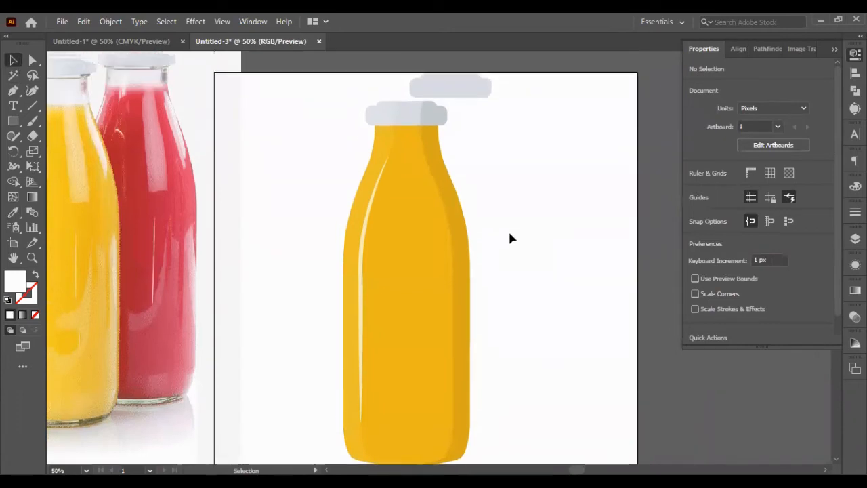
{"action": "scroll", "coordinate": [509, 237], "scroll_direction": "down", "scroll_amount": 1}
{"action": "scroll", "coordinate": [540, 294], "scroll_direction": "down", "scroll_amount": 2}
{"action": "scroll", "coordinate": [487, 310], "scroll_direction": "left", "scroll_amount": 2}
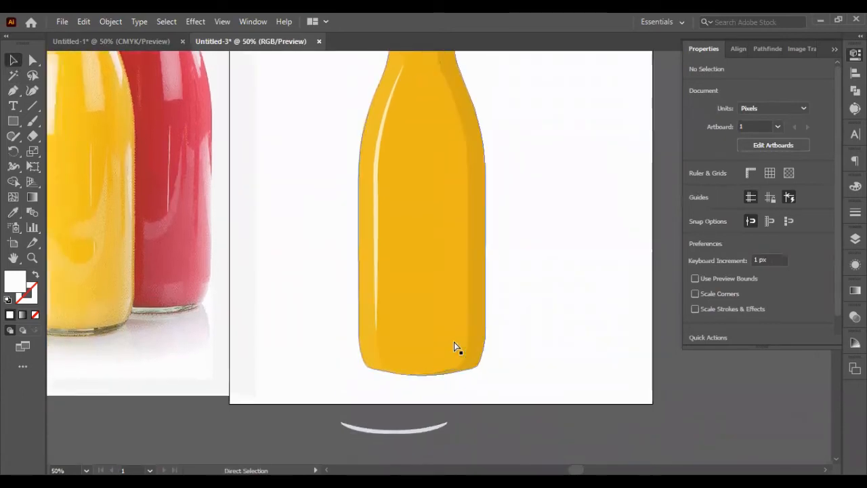
{"action": "scroll", "coordinate": [492, 340], "scroll_direction": "up", "scroll_amount": 1}
{"action": "key", "text": "p"}
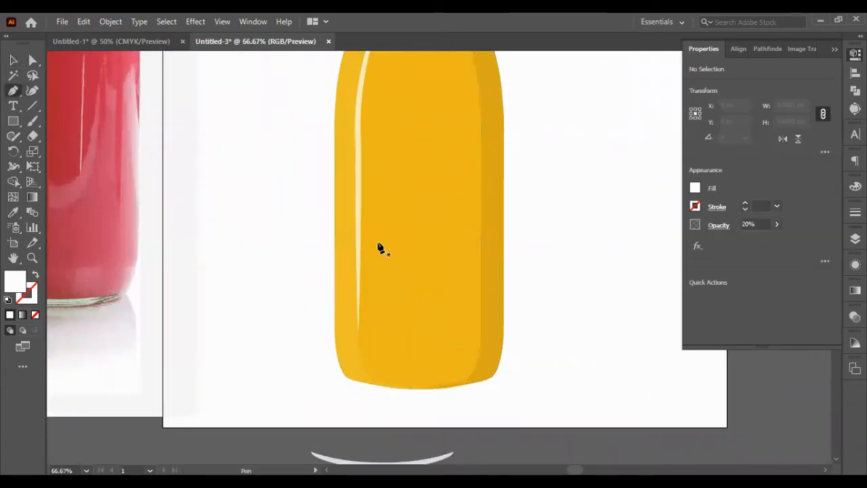
{"action": "left_click", "coordinate": [480, 332]}
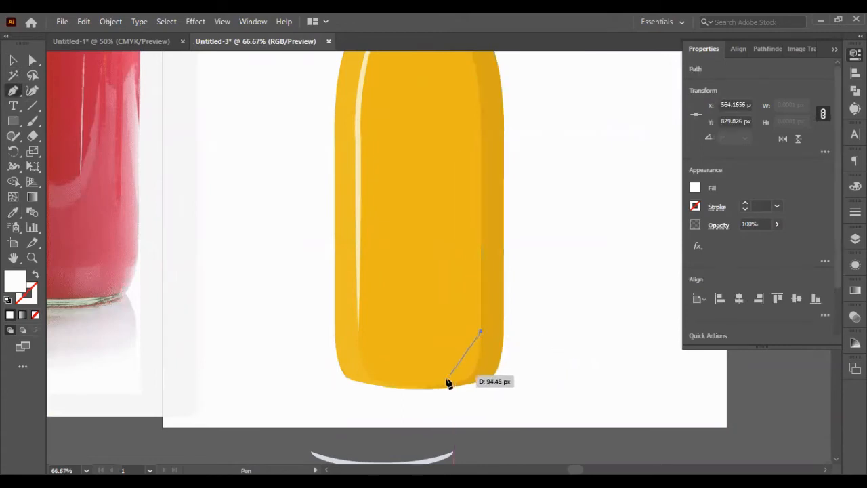
{"action": "left_click_drag", "start_coordinate": [441, 378], "coordinate": [396, 362]}
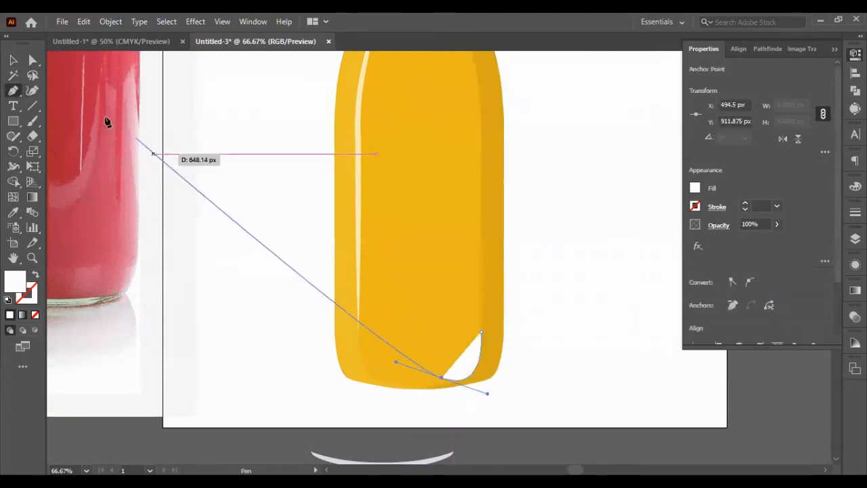
Swap the curve's white fill to its stroke, with a 10 pt weight and a width profile tapering at both ends.
{"action": "left_click", "coordinate": [11, 61]}
{"action": "left_click", "coordinate": [36, 273]}
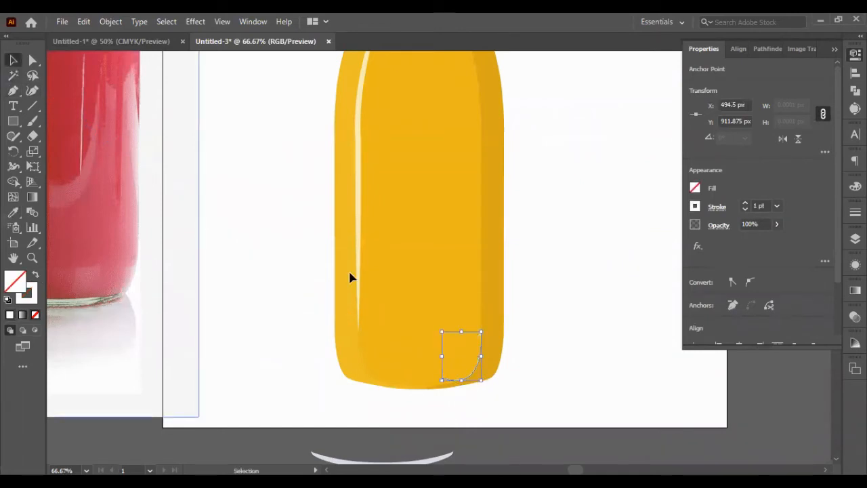
{"action": "left_click", "coordinate": [855, 212]}
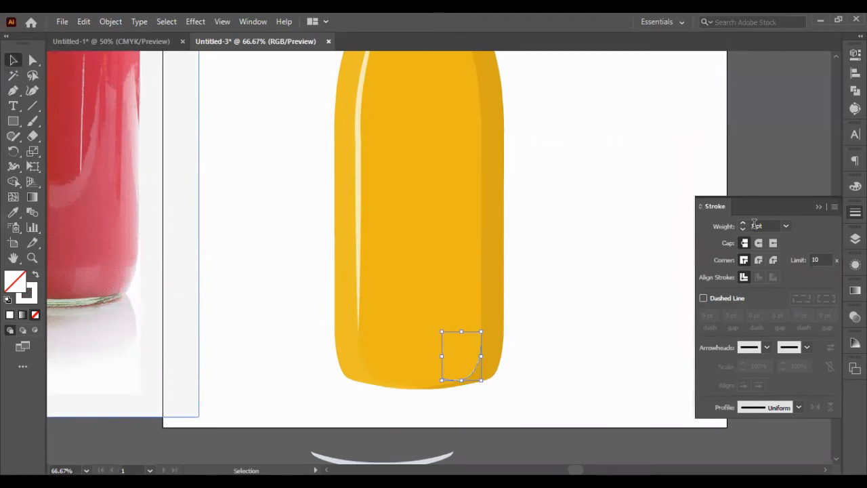
{"action": "left_click", "coordinate": [757, 225]}
{"action": "key", "text": "Return"}
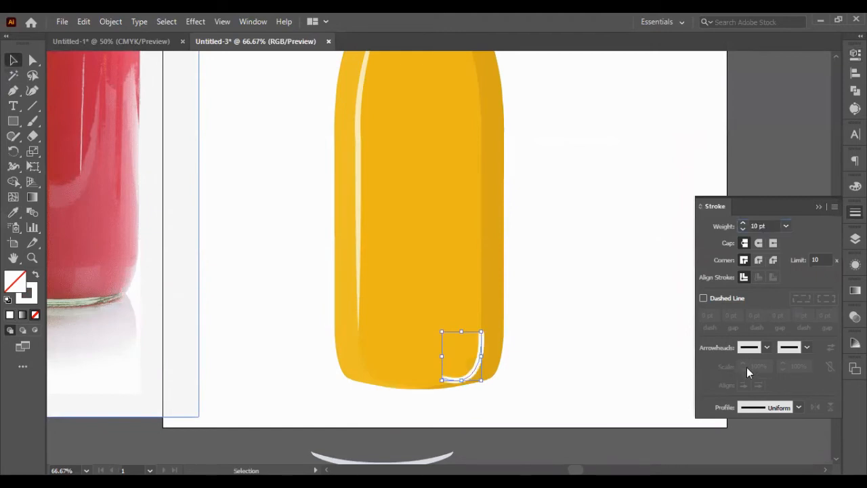
{"action": "left_click", "coordinate": [798, 407]}
{"action": "left_click", "coordinate": [758, 285]}
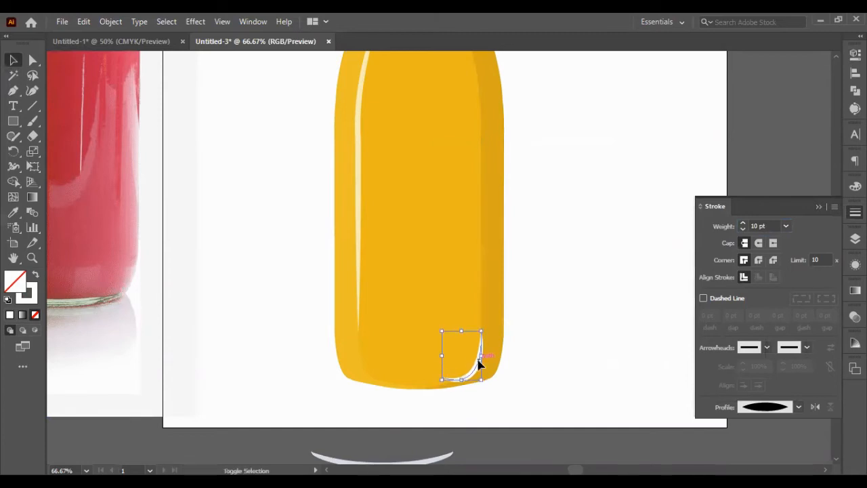
Move the corner highlight slightly up and inward on the bottle, set its opacity to 70% and deselect it.
{"action": "left_click_drag", "start_coordinate": [479, 362], "coordinate": [474, 357]}
{"action": "left_click", "coordinate": [854, 73]}
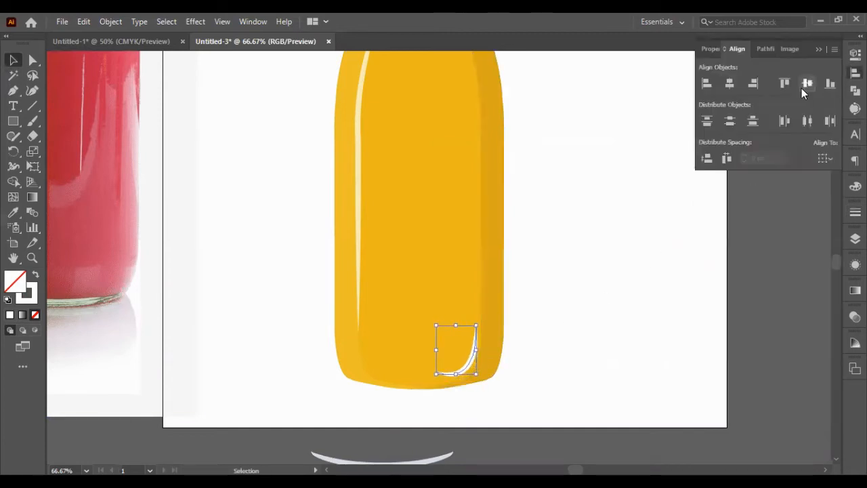
{"action": "left_click", "coordinate": [854, 54]}
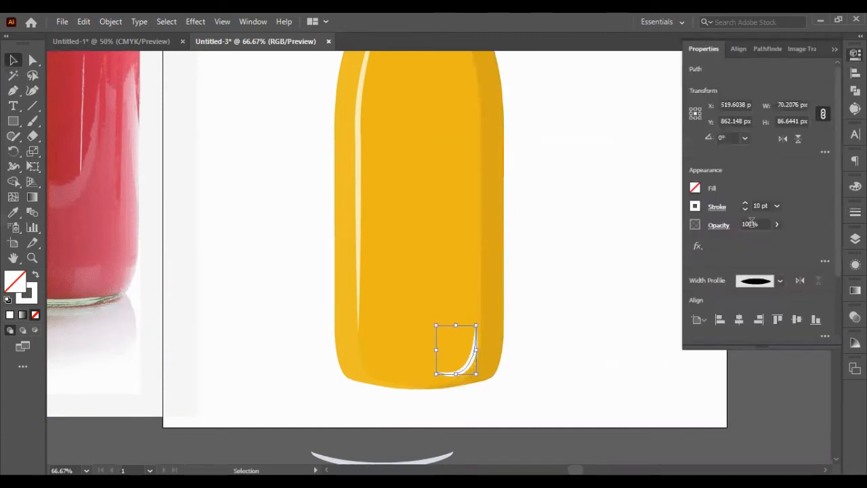
{"action": "left_click", "coordinate": [750, 224]}
{"action": "type", "text": "30"}
{"action": "key", "text": "Return"}
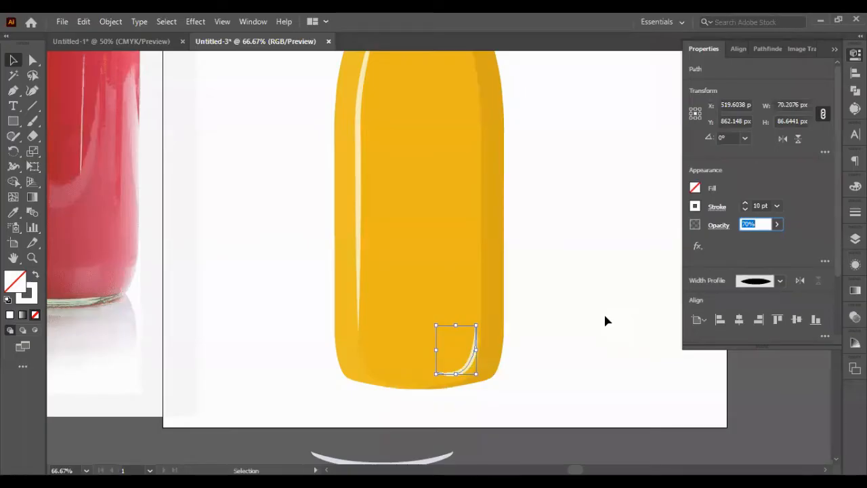
{"action": "left_click", "coordinate": [603, 311]}
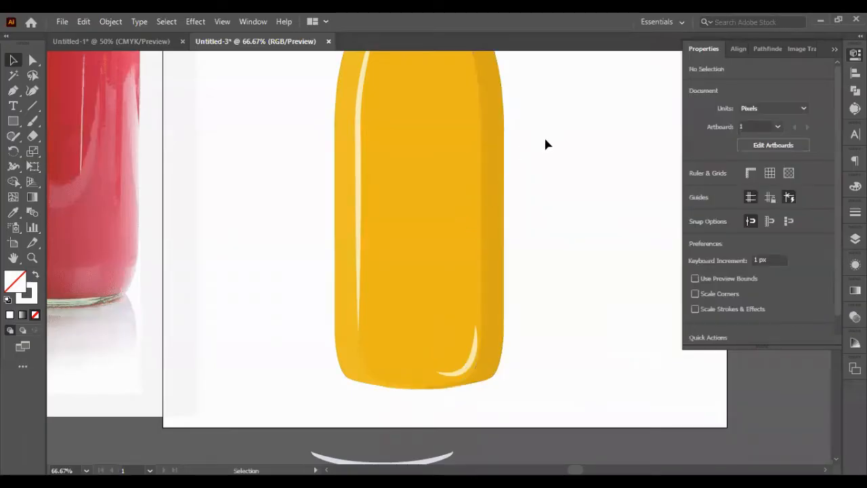
Move the spare cap shape off the artboard, just above its upper edge.
{"action": "scroll", "coordinate": [546, 138], "scroll_direction": "down", "scroll_amount": 2}
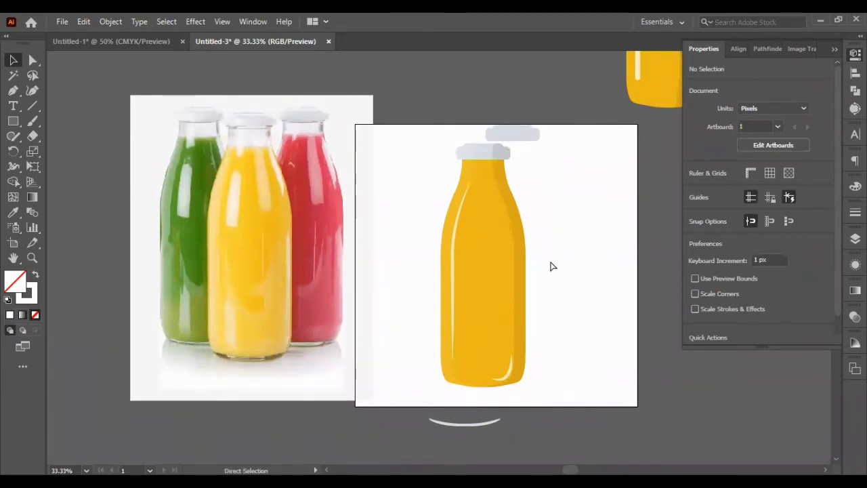
{"action": "scroll", "coordinate": [585, 230], "scroll_direction": "left", "scroll_amount": 2}
{"action": "scroll", "coordinate": [590, 262], "scroll_direction": "up", "scroll_amount": 1}
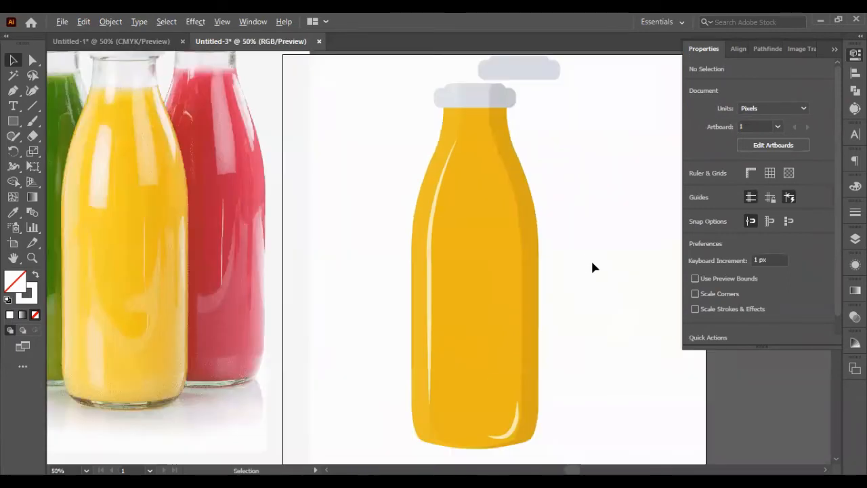
{"action": "scroll", "coordinate": [590, 261], "scroll_direction": "down", "scroll_amount": 1}
{"action": "scroll", "coordinate": [588, 266], "scroll_direction": "up", "scroll_amount": 1}
{"action": "scroll", "coordinate": [598, 189], "scroll_direction": "up", "scroll_amount": 2}
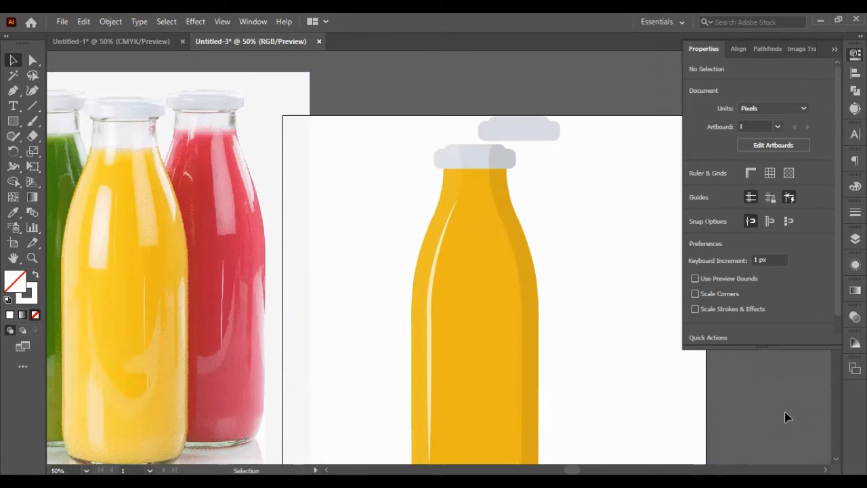
{"action": "scroll", "coordinate": [364, 182], "scroll_direction": "down", "scroll_amount": 1}
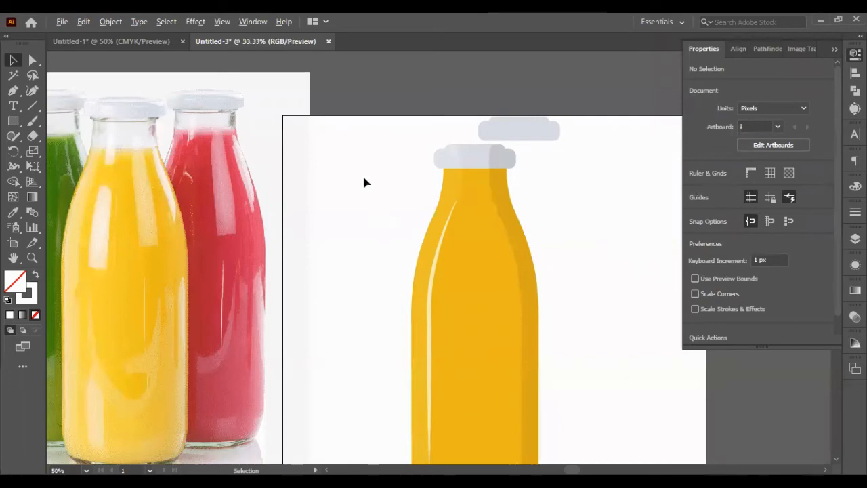
{"action": "left_click_drag", "start_coordinate": [466, 144], "coordinate": [450, 108]}
Place a copy of the finished bottle beside the artboard's right edge and shift the reference photo away from its left edge.
{"action": "left_click_drag", "start_coordinate": [380, 154], "coordinate": [508, 415]}
{"action": "left_click_drag", "start_coordinate": [443, 327], "coordinate": [667, 313]}
{"action": "left_click", "coordinate": [504, 239]}
{"action": "left_click_drag", "start_coordinate": [247, 227], "coordinate": [186, 195]}
{"action": "left_click", "coordinate": [361, 160]}
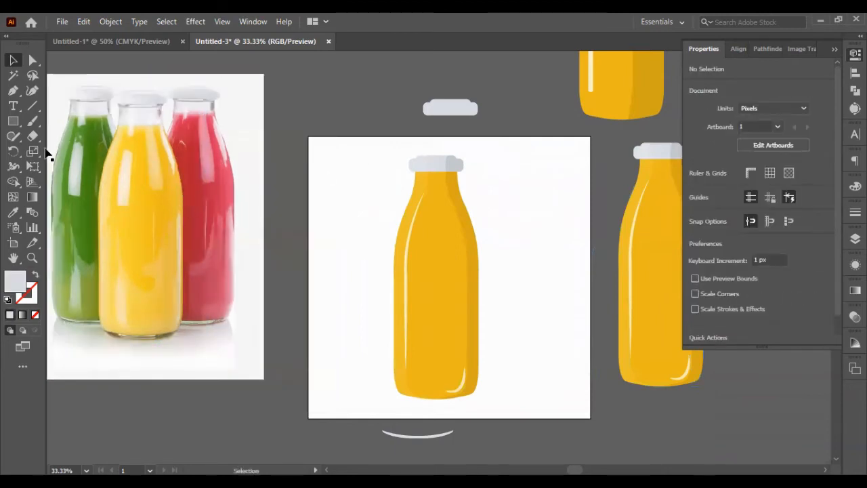
Draw a 1000 by 1000 px background rectangle covering the artboard and send it behind all artwork.
{"action": "left_click", "coordinate": [14, 121]}
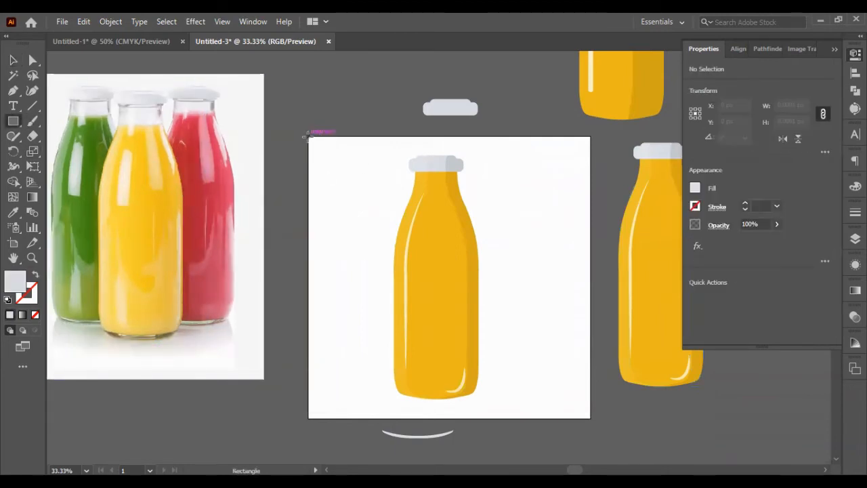
{"action": "left_click_drag", "start_coordinate": [309, 137], "coordinate": [590, 418]}
{"action": "left_click", "coordinate": [13, 60]}
{"action": "key", "text": "ctrl+shift+bracketleft"}
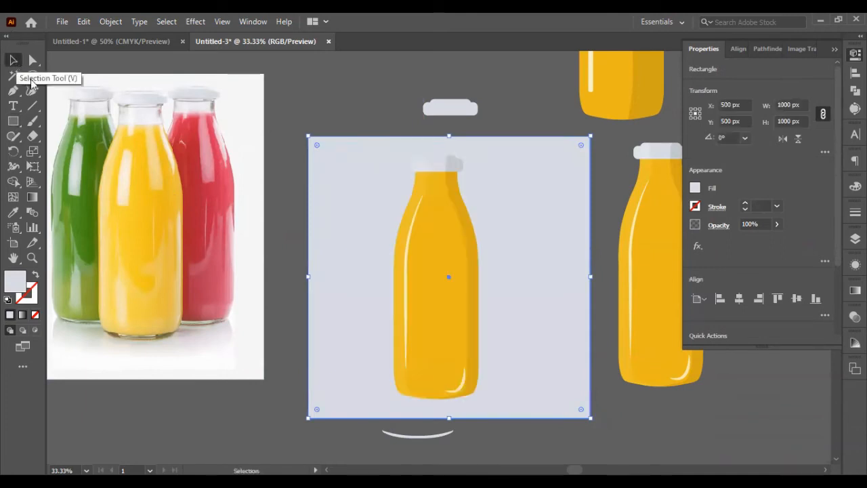
Fill the background rectangle with yellow sampled from the middle bottle in the photo, and change the colour to #ffc200.
{"action": "left_click", "coordinate": [13, 211]}
{"action": "left_click", "coordinate": [137, 190]}
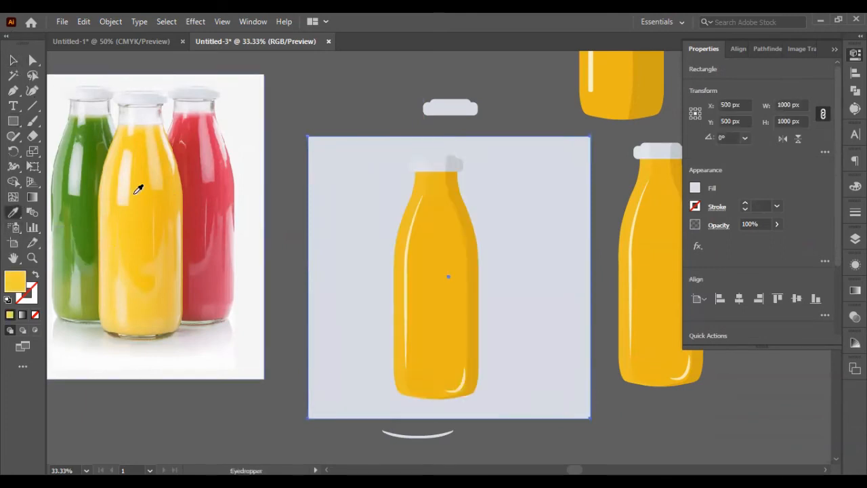
{"action": "left_click", "coordinate": [12, 60]}
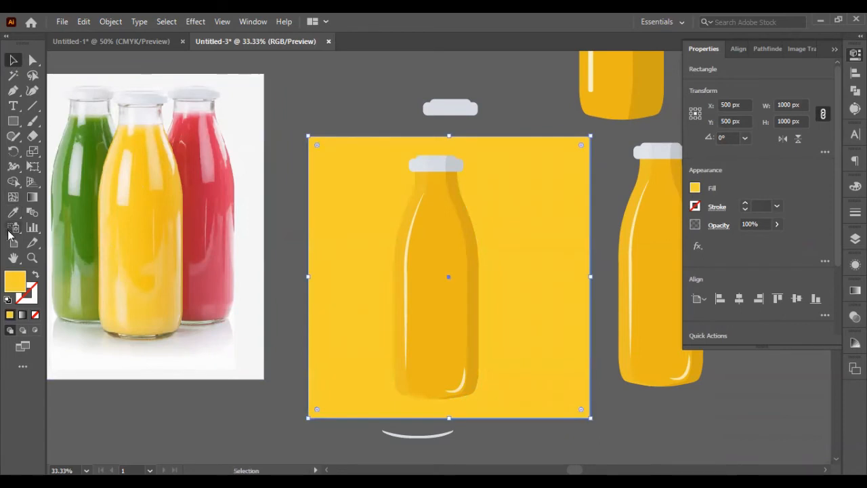
{"action": "double_click", "coordinate": [9, 284]}
{"action": "type", "text": "ffc200"}
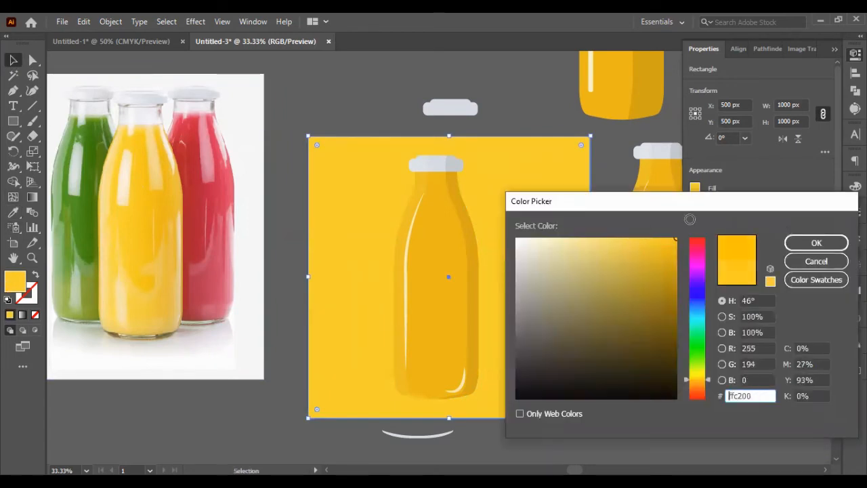
{"action": "left_click", "coordinate": [799, 244]}
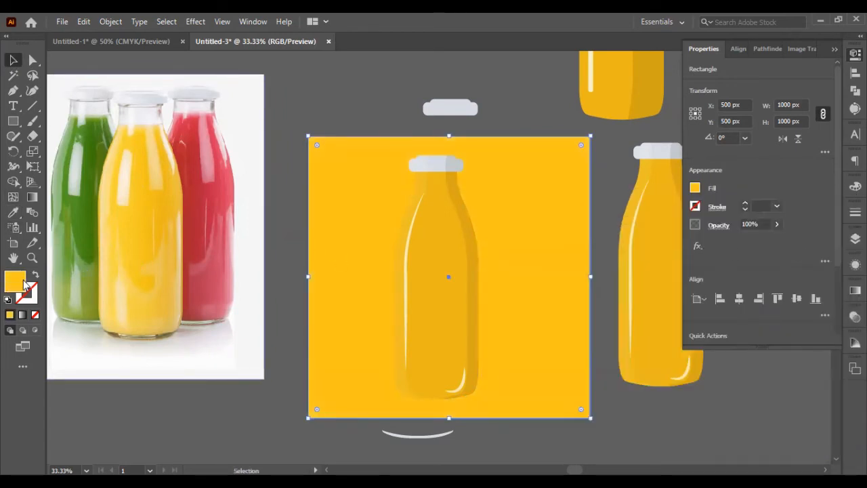
Refill the background rectangle with the yellow sampled near the top of the juice in the photo's middle bottle.
{"action": "left_click", "coordinate": [13, 212]}
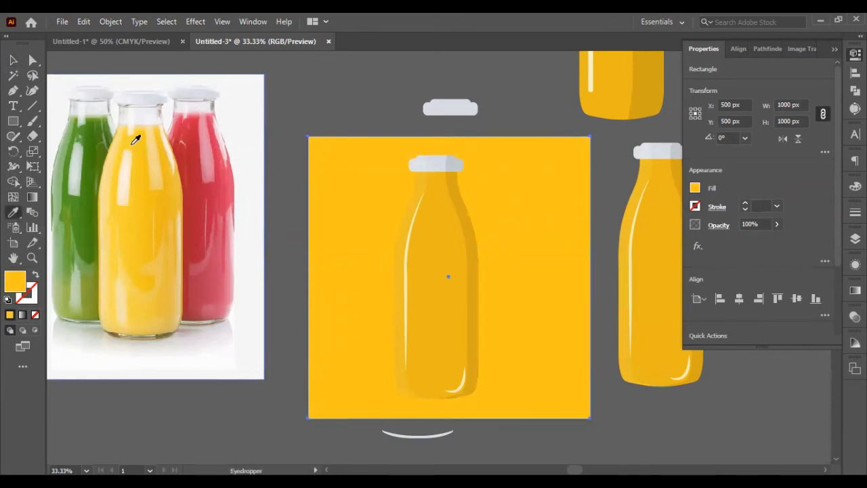
{"action": "left_click", "coordinate": [131, 141]}
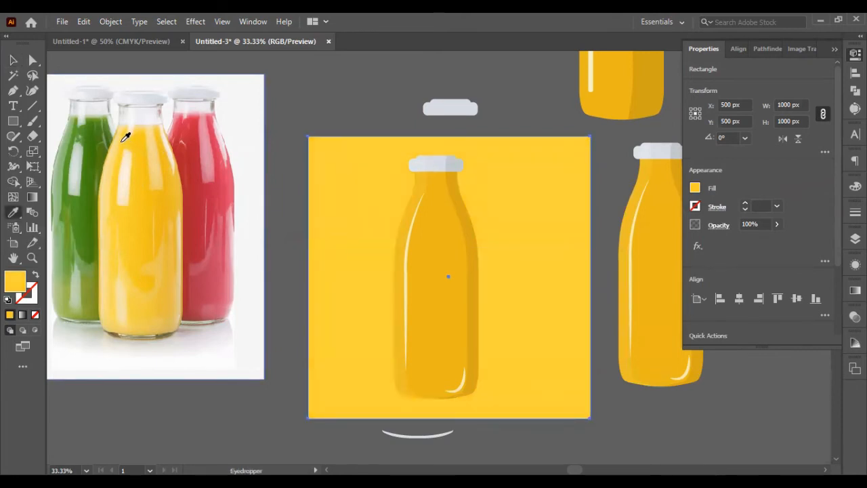
{"action": "key", "text": "v"}
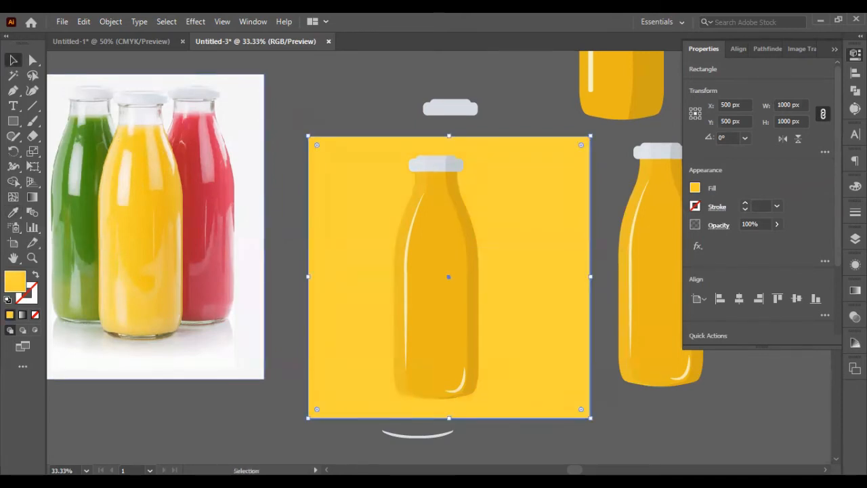
Lock the yellow background rectangle, the lowest object in Layer 1.
{"action": "left_click", "coordinate": [855, 238]}
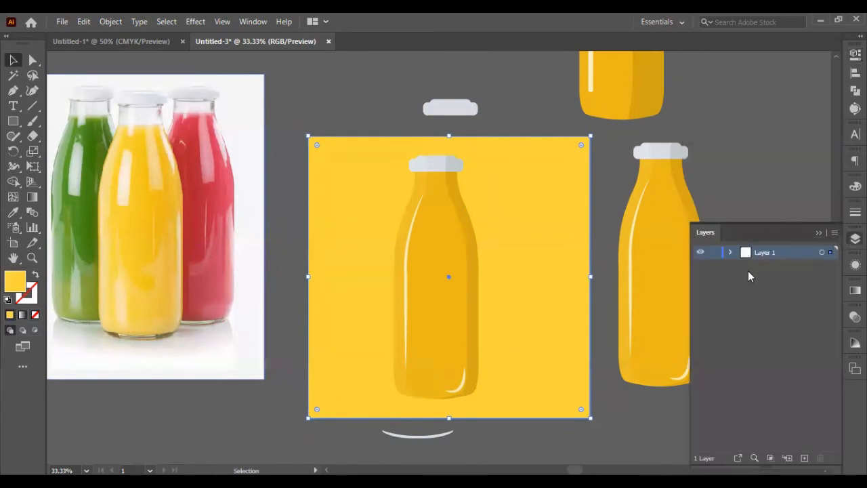
{"action": "left_click", "coordinate": [730, 252]}
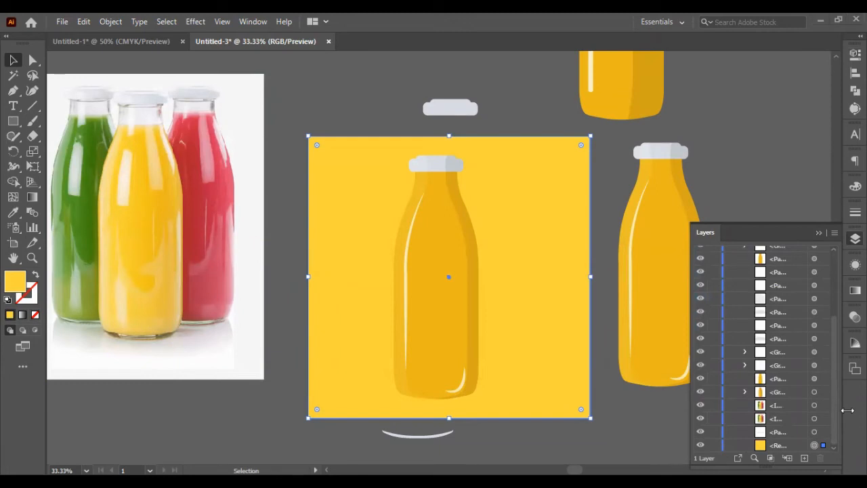
{"action": "left_click", "coordinate": [714, 445]}
{"action": "left_click", "coordinate": [818, 233]}
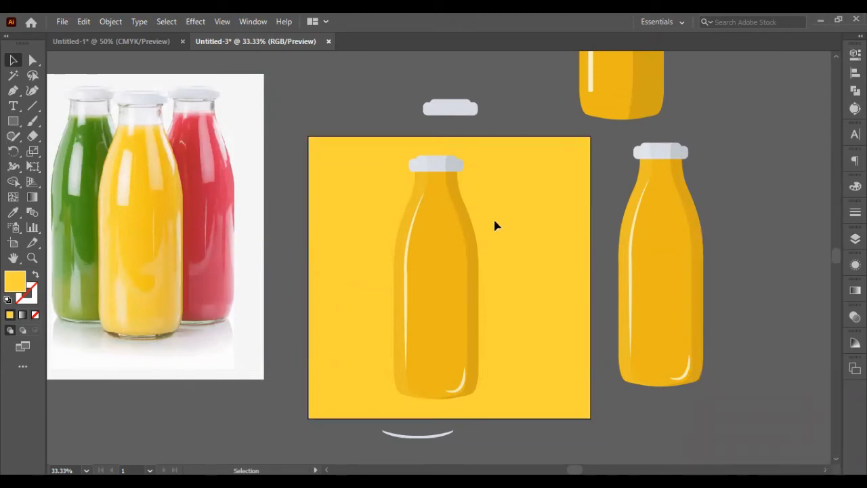
Delete the right-side shadow and the curved lower-right highlight from the body of the bottle on the artboard.
{"action": "left_click", "coordinate": [461, 391]}
{"action": "left_click", "coordinate": [472, 330]}
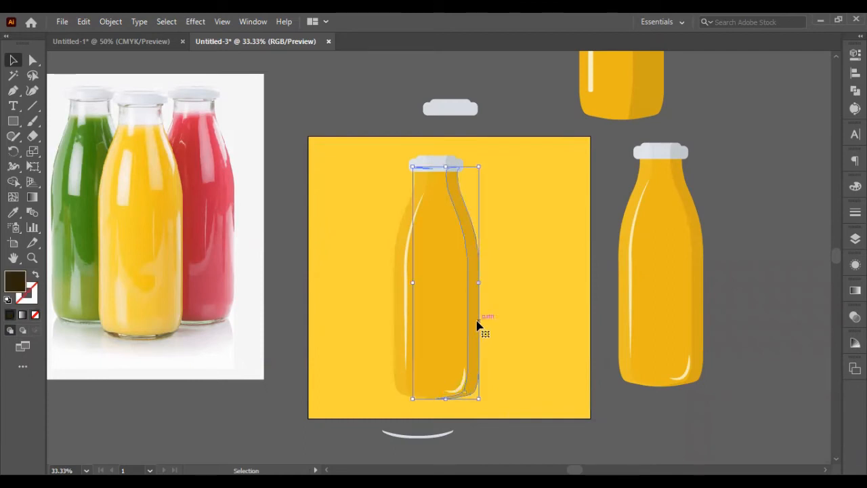
{"action": "key", "text": "Delete"}
{"action": "left_click", "coordinate": [463, 377]}
{"action": "key", "text": "Delete"}
Delete the left highlight line and light strip from the artboard bottle's body, along with the cap's shading pieces.
{"action": "left_click", "coordinate": [409, 262]}
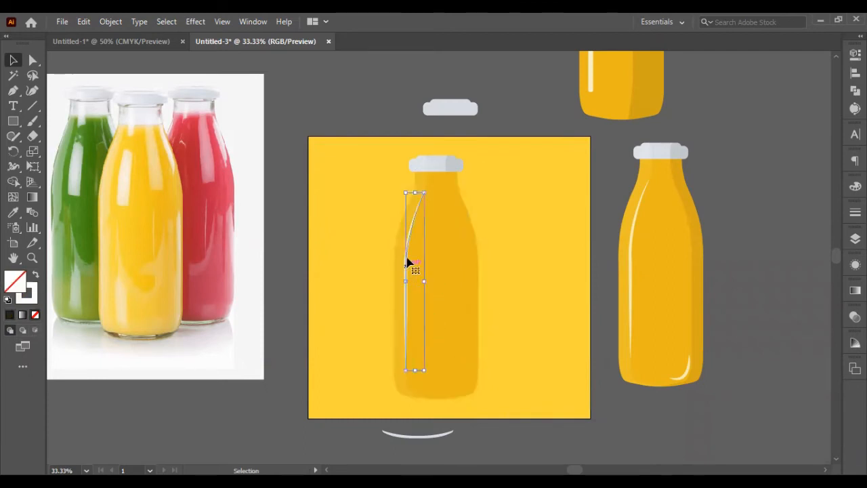
{"action": "key", "text": "Delete"}
{"action": "left_click", "coordinate": [415, 216]}
{"action": "key", "text": "Delete"}
{"action": "left_click", "coordinate": [455, 166]}
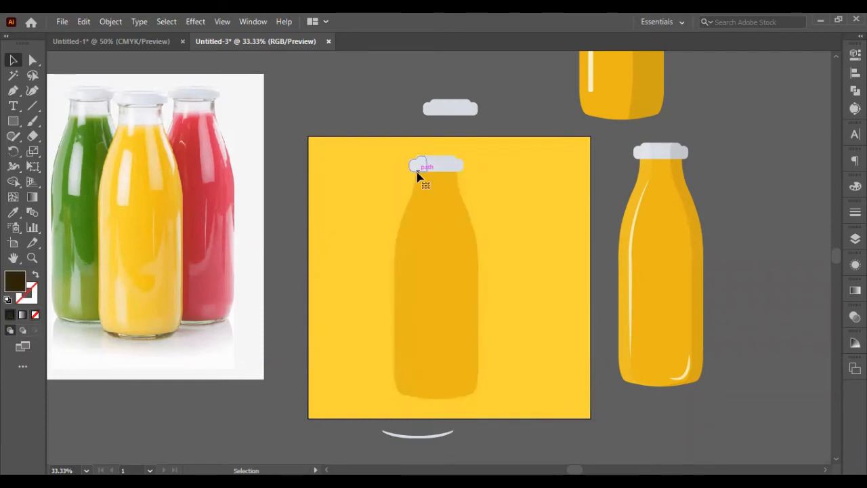
{"action": "key", "text": "Delete"}
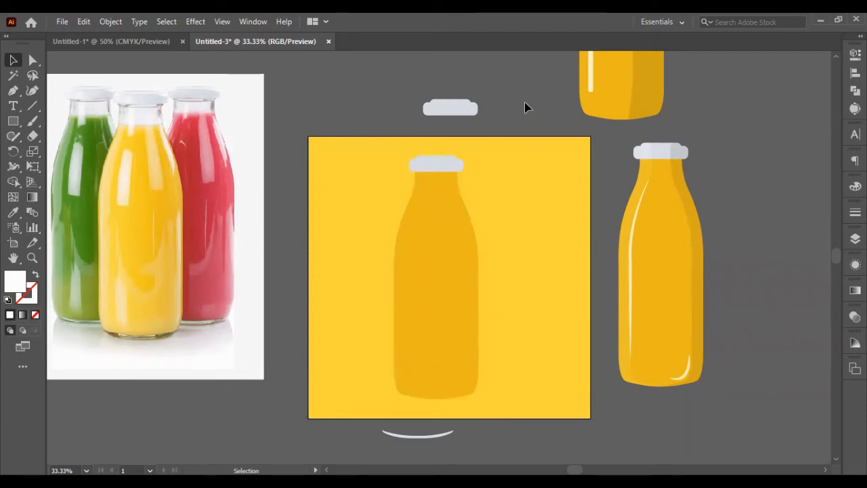
Duplicate the artboard bottle's body beside the original and place a second copy exactly on top of that duplicate.
{"action": "scroll", "coordinate": [460, 277], "scroll_direction": "up", "scroll_amount": 3}
{"action": "scroll", "coordinate": [463, 275], "scroll_direction": "down", "scroll_amount": 4}
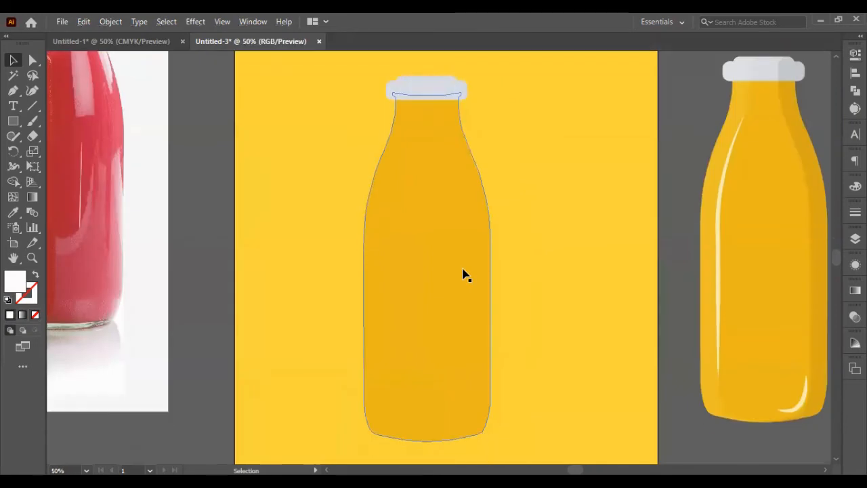
{"action": "scroll", "coordinate": [458, 286], "scroll_direction": "up", "scroll_amount": 1}
{"action": "left_click_drag", "start_coordinate": [458, 286], "coordinate": [514, 284]}
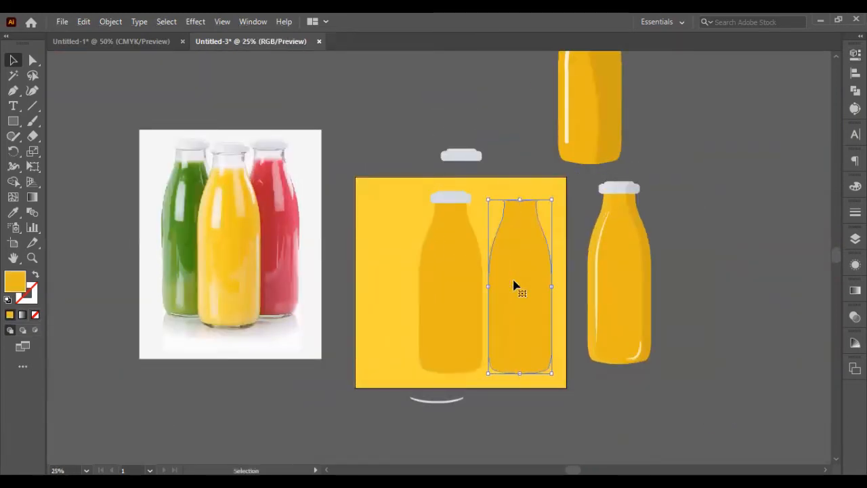
{"action": "key", "text": "ctrl+c"}
{"action": "key", "text": "ctrl+v"}
{"action": "key", "text": "Delete"}
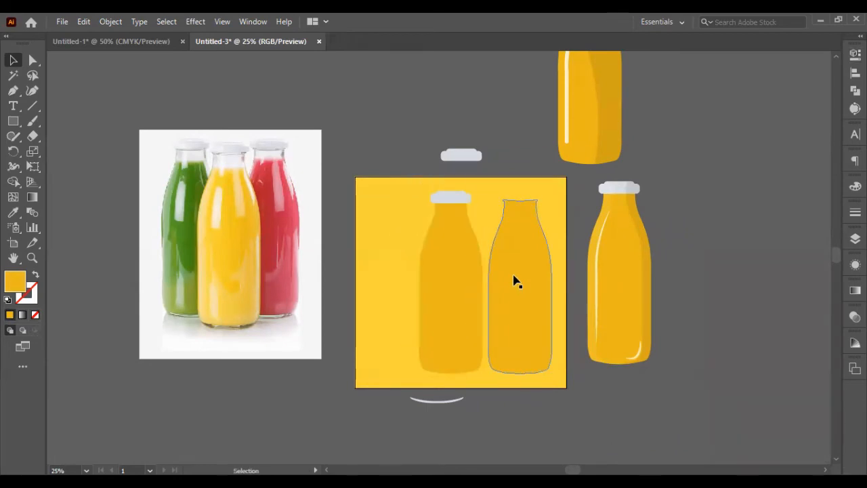
{"action": "left_click", "coordinate": [514, 280]}
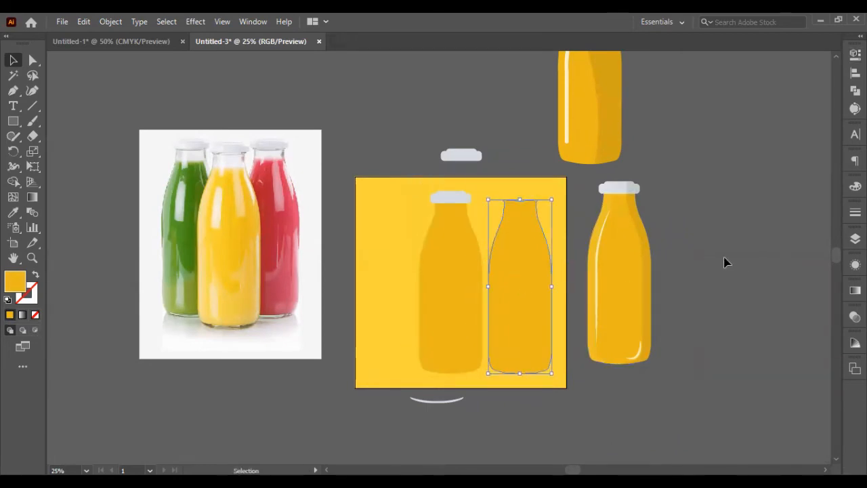
{"action": "left_click", "coordinate": [699, 258]}
Nudge the upper duplicate up and to the left, exposing a strip of the lower one along its right and bottom edges.
{"action": "left_click", "coordinate": [498, 295]}
{"action": "key", "text": "shift+Up"}
{"action": "key", "text": "shift+Up"}
{"action": "key", "text": "shift+Up"}
{"action": "key", "text": "shift+Up"}
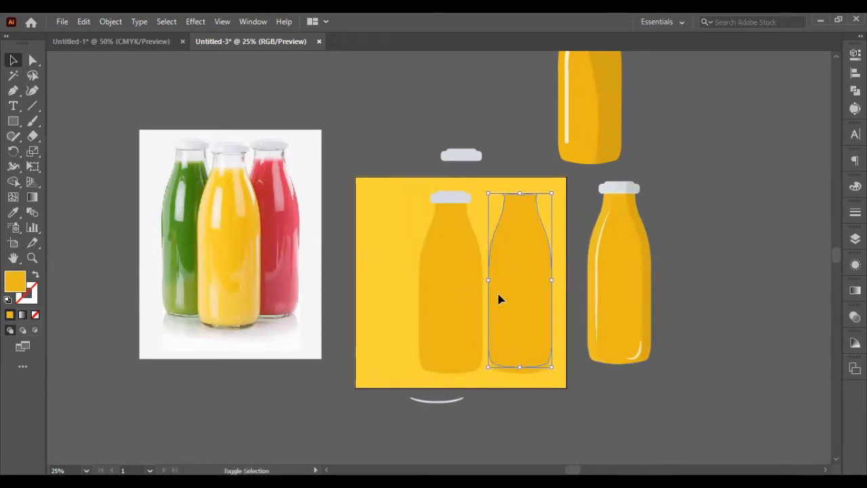
{"action": "key", "text": "shift+Left"}
{"action": "key", "text": "shift+Left"}
{"action": "key", "text": "shift+Left"}
{"action": "key", "text": "shift+Left"}
{"action": "key", "text": "shift+Left"}
{"action": "key", "text": "shift+Left"}
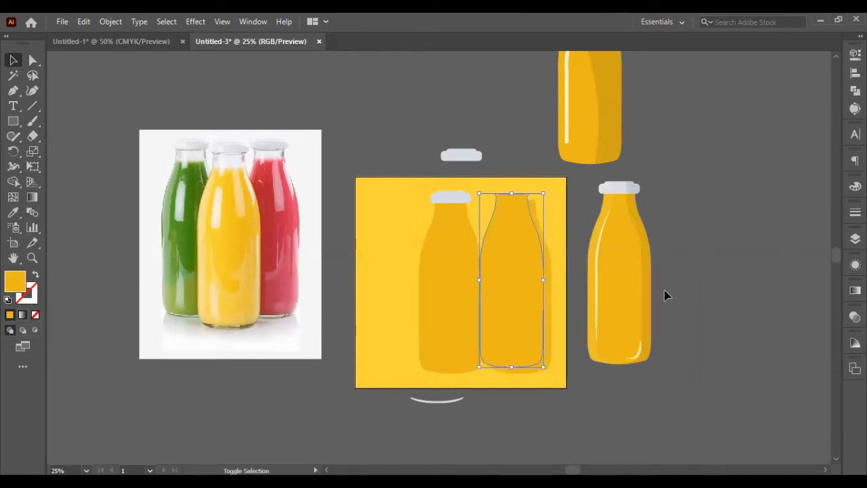
{"action": "key", "text": "shift+Up"}
{"action": "key", "text": "shift+Up"}
{"action": "key", "text": "shift+Left"}
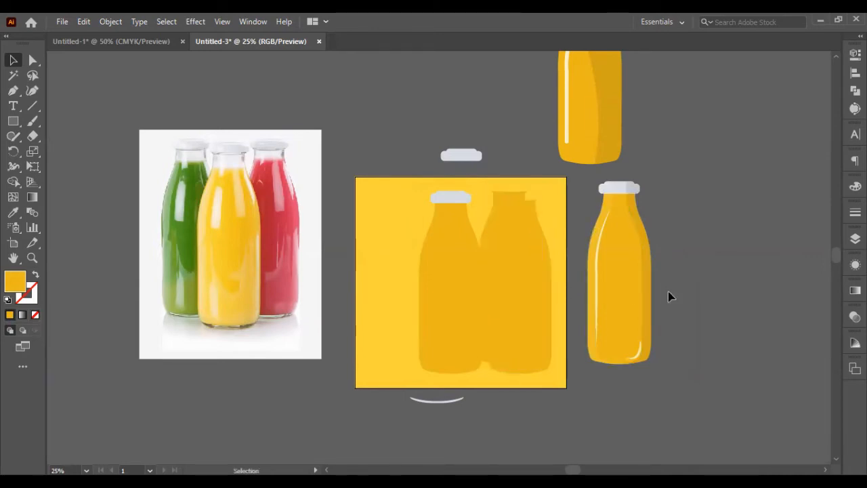
Subtract the offset front copy from the duplicate behind it with Minus Front, leaving an L-shaped edge strip.
{"action": "left_click", "coordinate": [668, 291]}
{"action": "left_click", "coordinate": [508, 239]}
{"action": "left_click", "coordinate": [855, 91]}
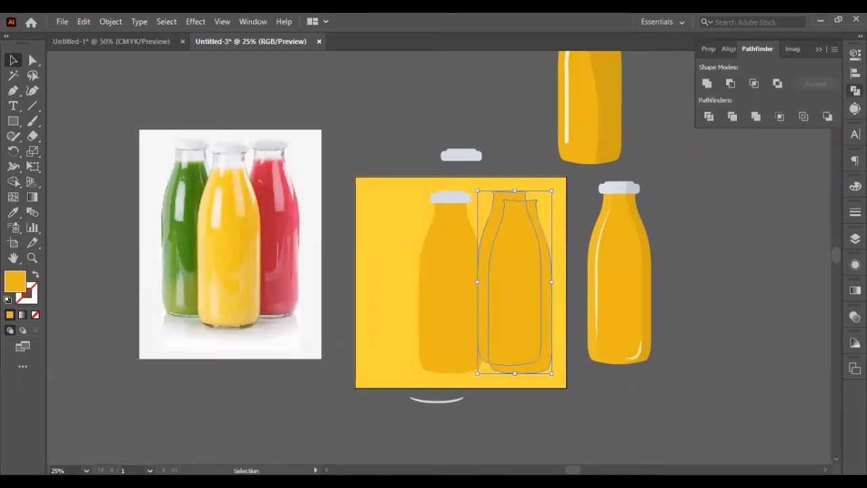
{"action": "left_click", "coordinate": [728, 84]}
{"action": "left_click", "coordinate": [716, 265]}
{"action": "left_click", "coordinate": [541, 326]}
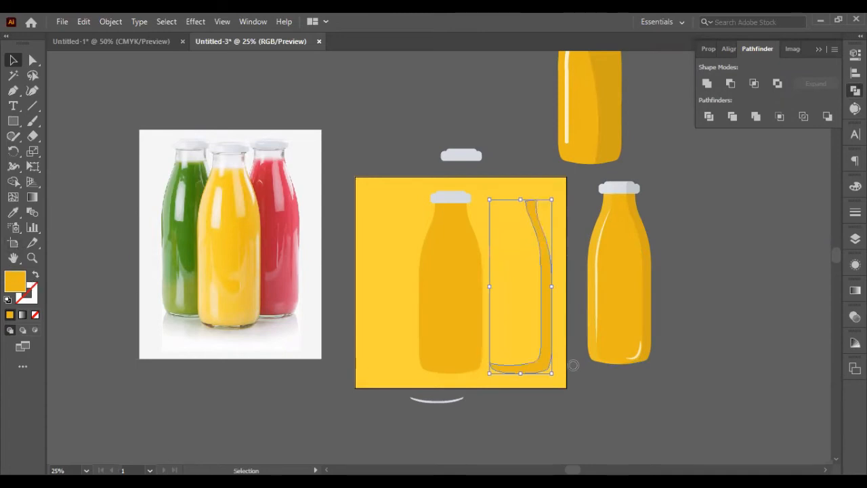
Fill the L-shaped edge strip with black.
{"action": "double_click", "coordinate": [20, 283]}
{"action": "left_click", "coordinate": [581, 399]}
{"action": "left_click", "coordinate": [816, 242]}
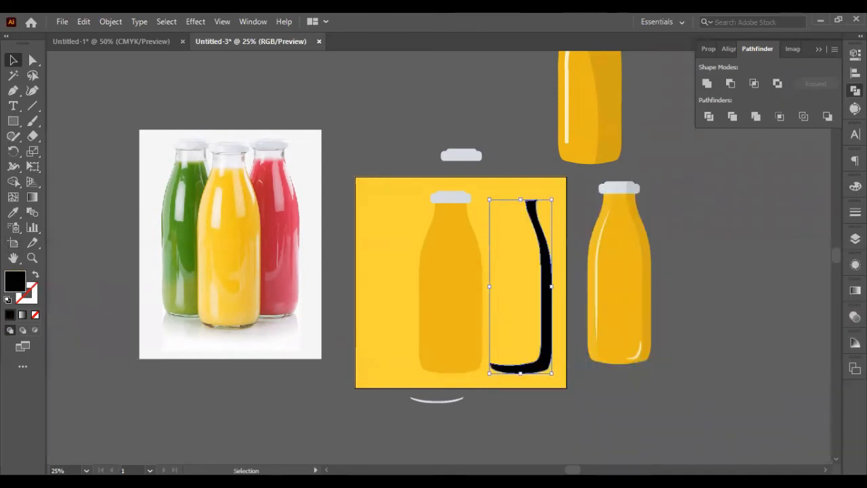
Reduce the black edge strip's opacity to 10%.
{"action": "left_click", "coordinate": [854, 54]}
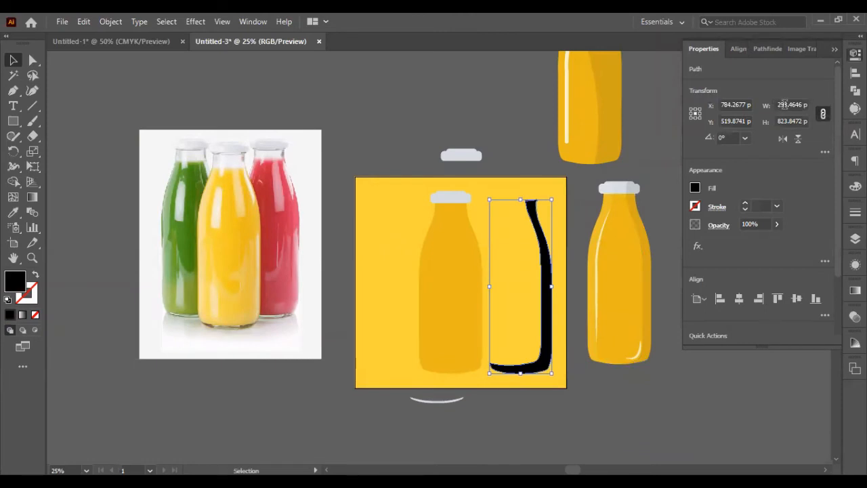
{"action": "left_click", "coordinate": [747, 224]}
{"action": "key", "text": "shift+Down"}
{"action": "key", "text": "shift+Down"}
{"action": "key", "text": "shift+Down"}
{"action": "key", "text": "shift+Down"}
{"action": "key", "text": "shift+Down"}
{"action": "key", "text": "shift+Down"}
{"action": "key", "text": "shift+Down"}
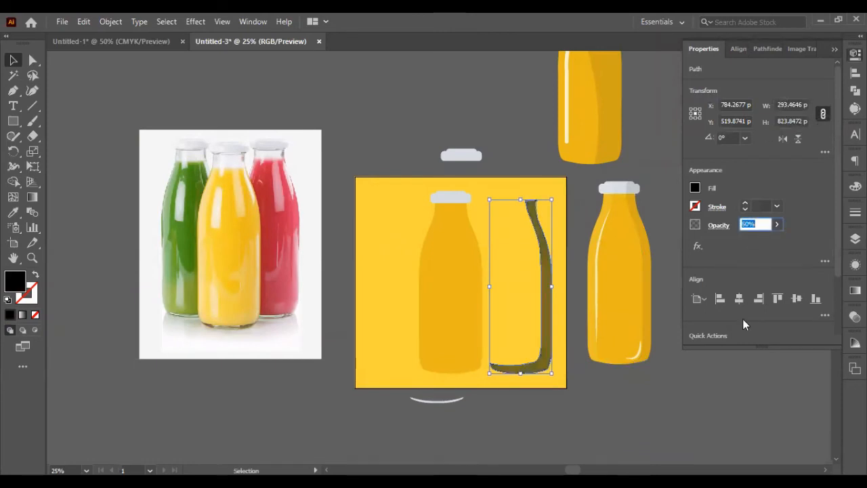
{"action": "left_click", "coordinate": [692, 398]}
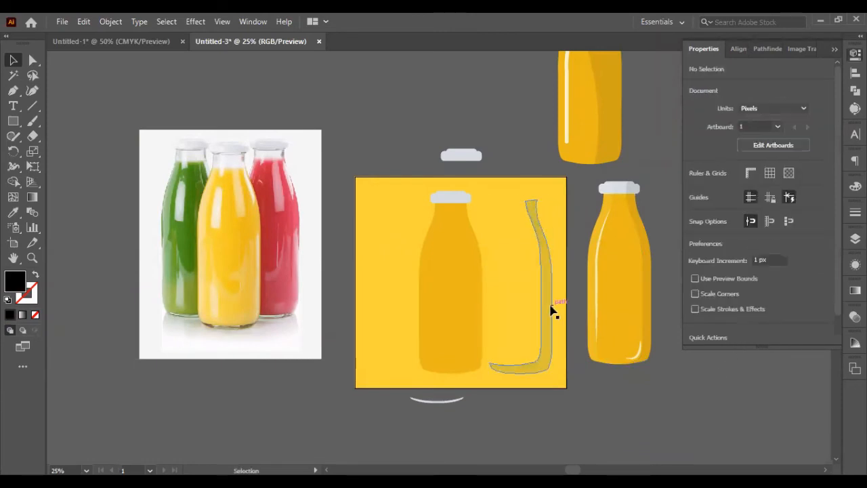
Move the shadow strip onto the artboard bottle's body, aligned with the body's right and bottom edges.
{"action": "left_click_drag", "start_coordinate": [552, 309], "coordinate": [449, 314]}
{"action": "left_click", "coordinate": [512, 314]}
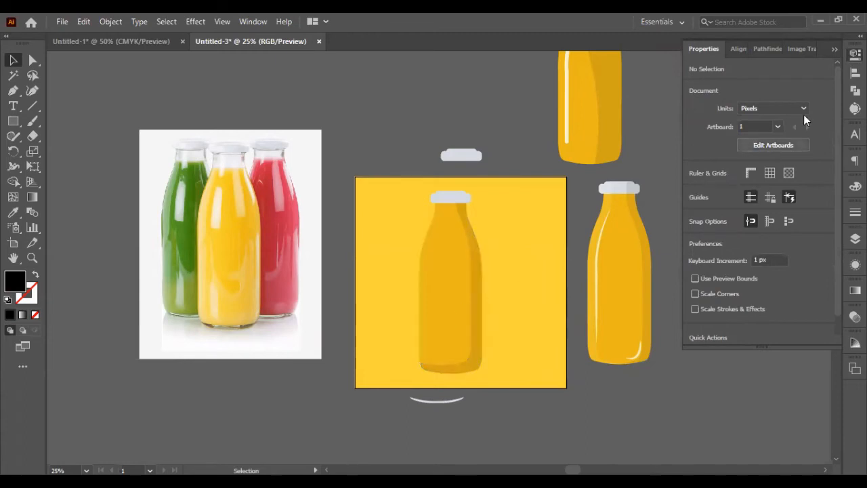
{"action": "scroll", "coordinate": [518, 318], "scroll_direction": "up", "scroll_amount": 3}
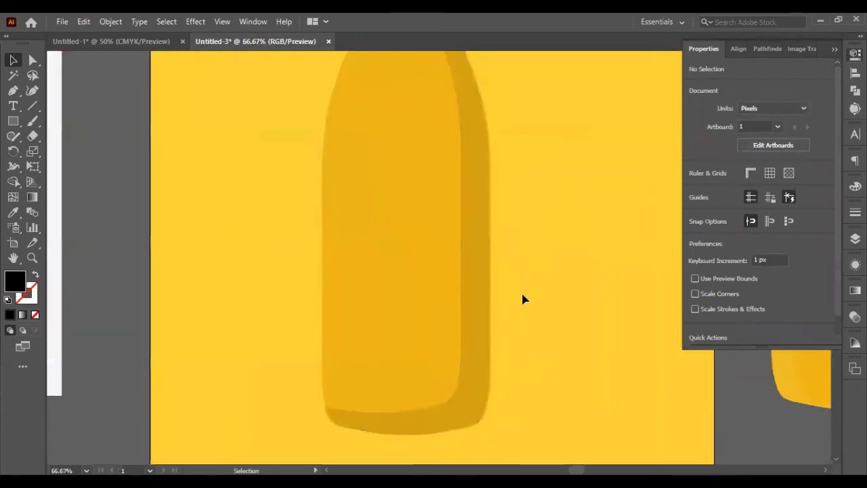
{"action": "left_click", "coordinate": [476, 284]}
{"action": "left_click", "coordinate": [568, 242]}
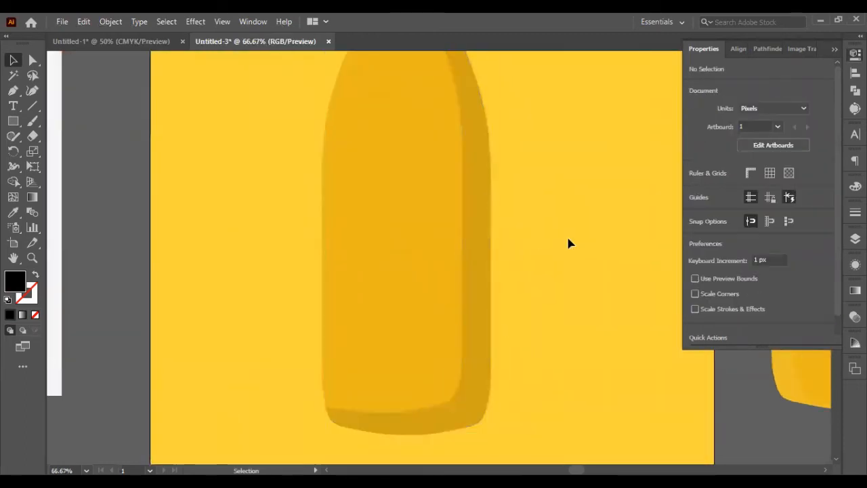
Lower the opacity of the shadow strip on the bottle's body further for a fainter shadow.
{"action": "left_click", "coordinate": [482, 277]}
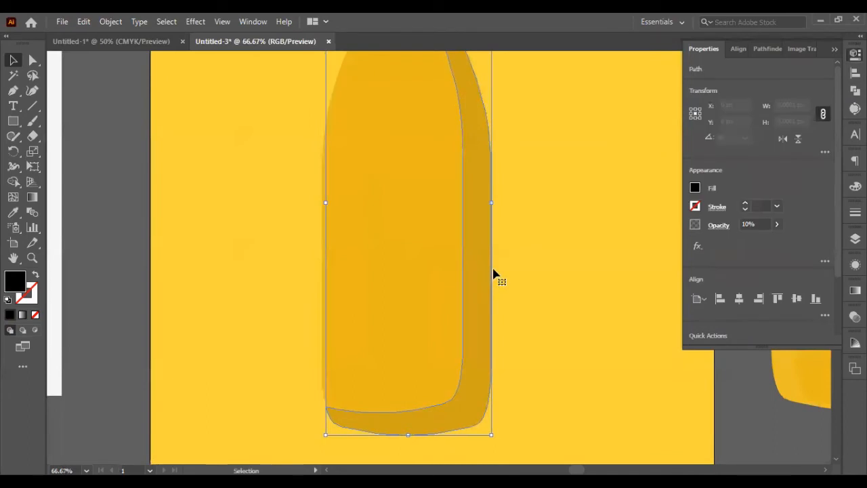
{"action": "left_click", "coordinate": [748, 224]}
{"action": "left_click", "coordinate": [617, 252]}
{"action": "scroll", "coordinate": [576, 238], "scroll_direction": "up", "scroll_amount": 1}
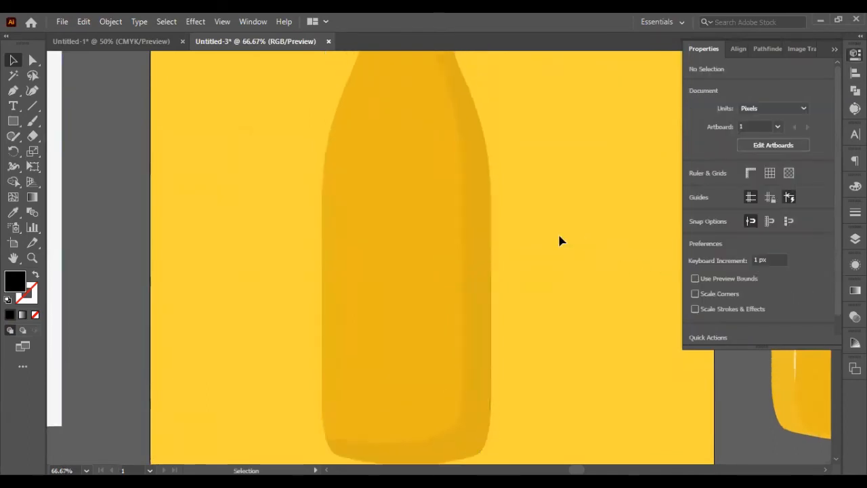
Arrange the bottle's body and shadow strip beneath the cap, with all three pieces in front of the yellow background.
{"action": "left_click_drag", "start_coordinate": [558, 236], "coordinate": [451, 251]}
{"action": "key", "text": "ctrl+shift+bracketleft"}
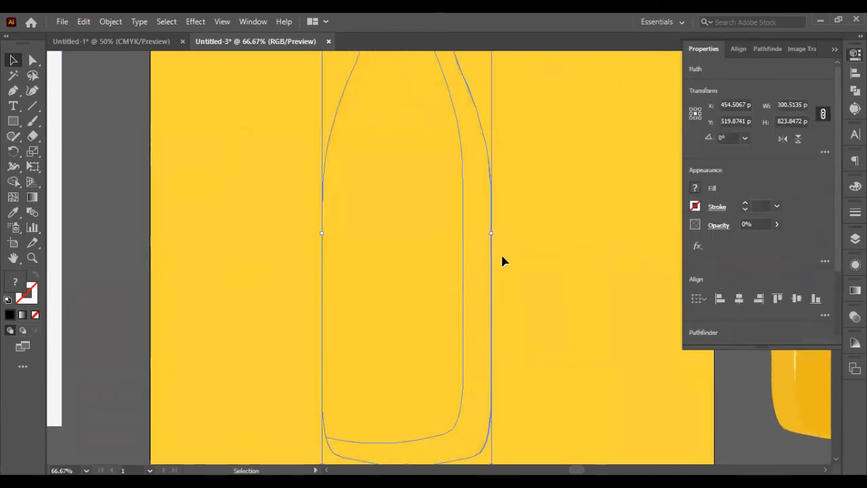
{"action": "scroll", "coordinate": [520, 257], "scroll_direction": "up", "scroll_amount": 3}
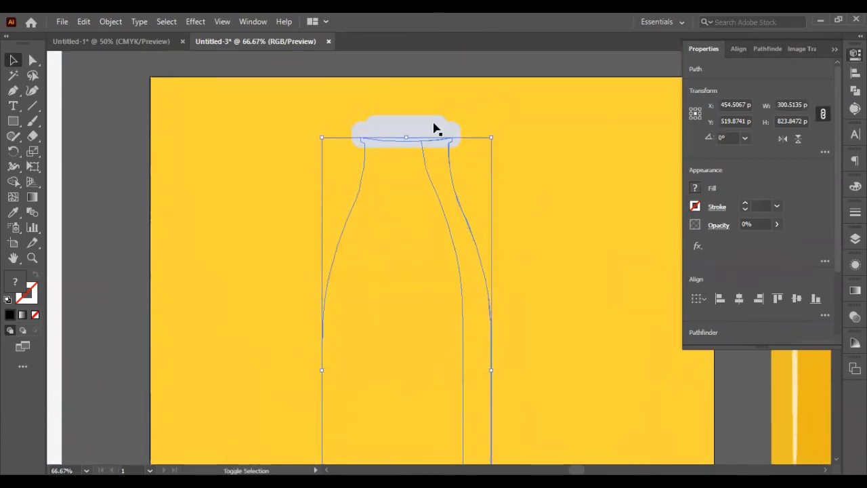
{"action": "left_click", "coordinate": [409, 136], "text": "shift"}
{"action": "key", "text": "ctrl+shift+bracketright"}
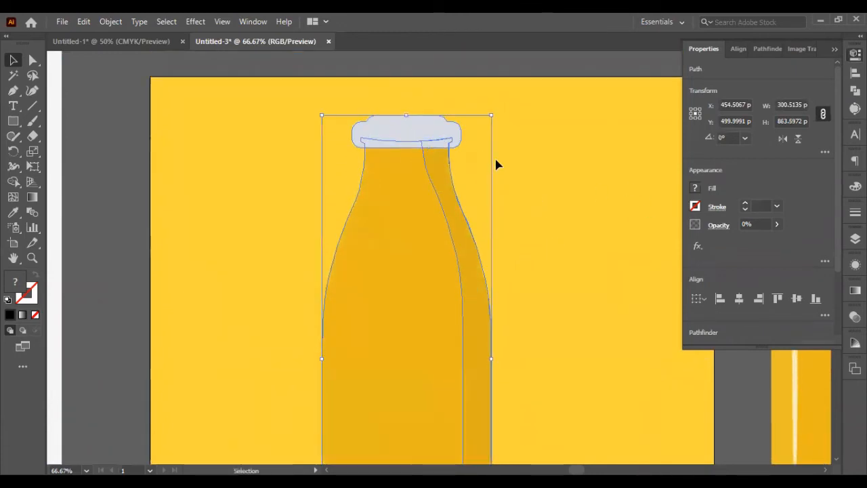
{"action": "left_click", "coordinate": [515, 173]}
{"action": "scroll", "coordinate": [434, 223], "scroll_direction": "down", "scroll_amount": 1}
{"action": "left_click", "coordinate": [426, 201]}
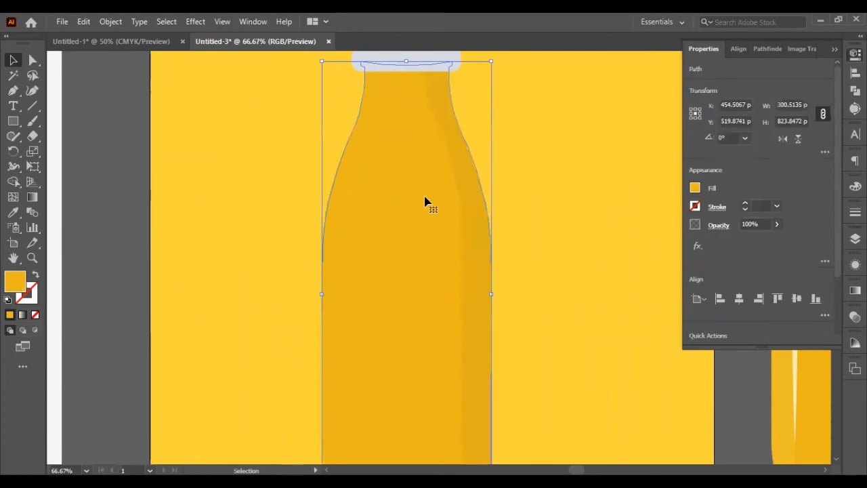
{"action": "key", "text": "a"}
{"action": "key", "text": "v"}
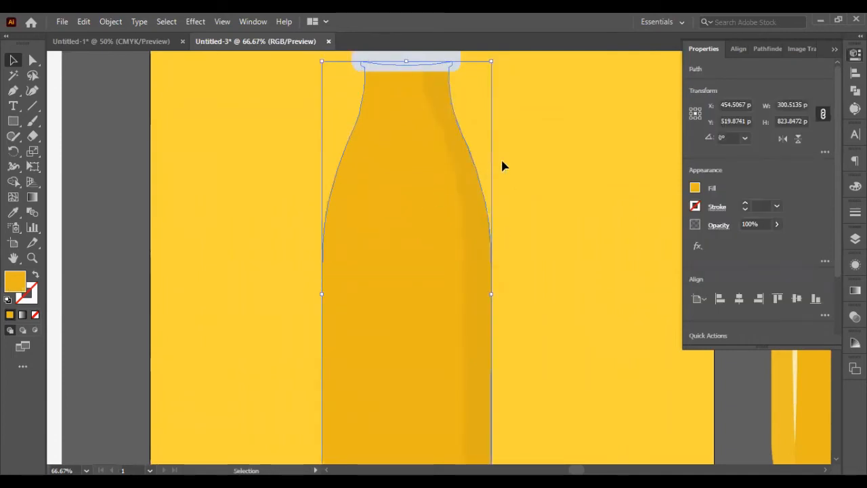
{"action": "left_click", "coordinate": [552, 159]}
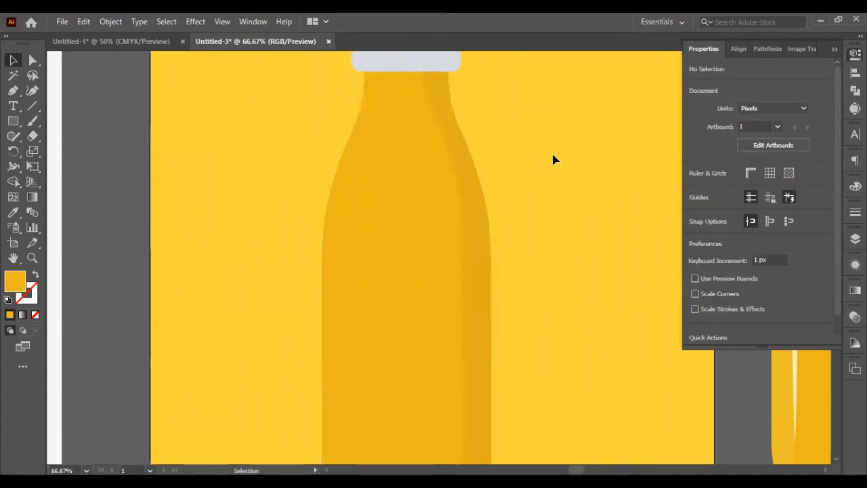
Fill the artboard bottle's body with white, hex ffffff.
{"action": "left_click", "coordinate": [424, 209]}
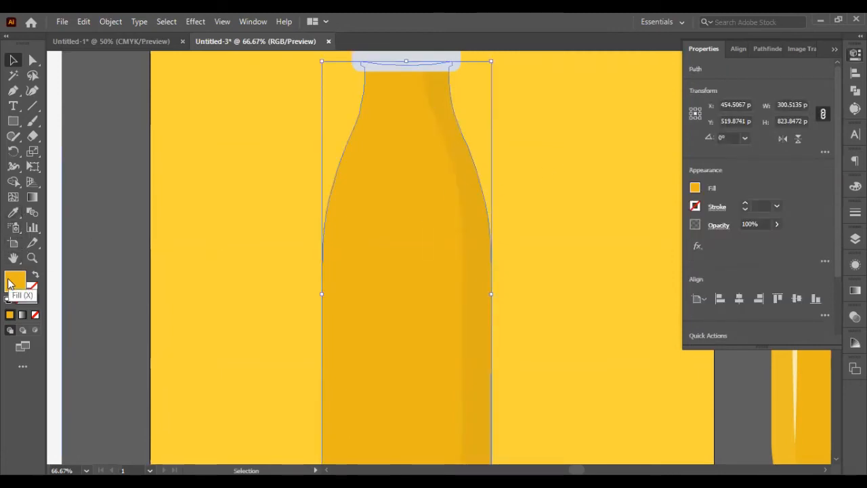
{"action": "double_click", "coordinate": [10, 284]}
{"action": "type", "text": "ffffff"}
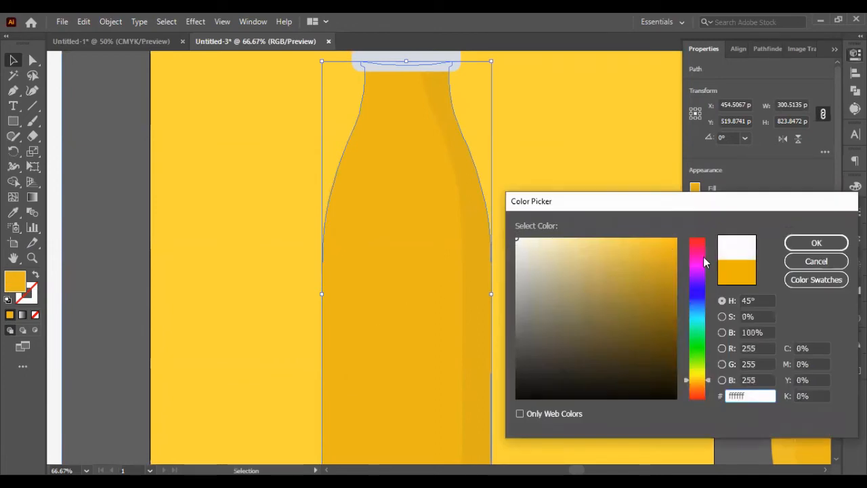
{"action": "left_click", "coordinate": [816, 242]}
{"action": "left_click", "coordinate": [184, 165]}
{"action": "scroll", "coordinate": [209, 245], "scroll_direction": "down", "scroll_amount": 2}
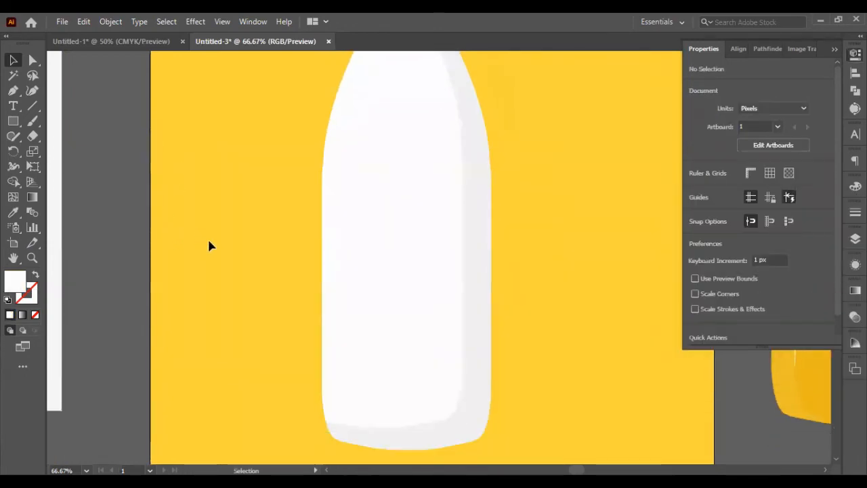
{"action": "scroll", "coordinate": [293, 216], "scroll_direction": "down", "scroll_amount": 2}
{"action": "scroll", "coordinate": [293, 215], "scroll_direction": "up", "scroll_amount": 2}
Nudge the front white copy of the bottle body 4 px right and 2 px down, offset from the white copy beneath.
{"action": "left_click", "coordinate": [413, 188]}
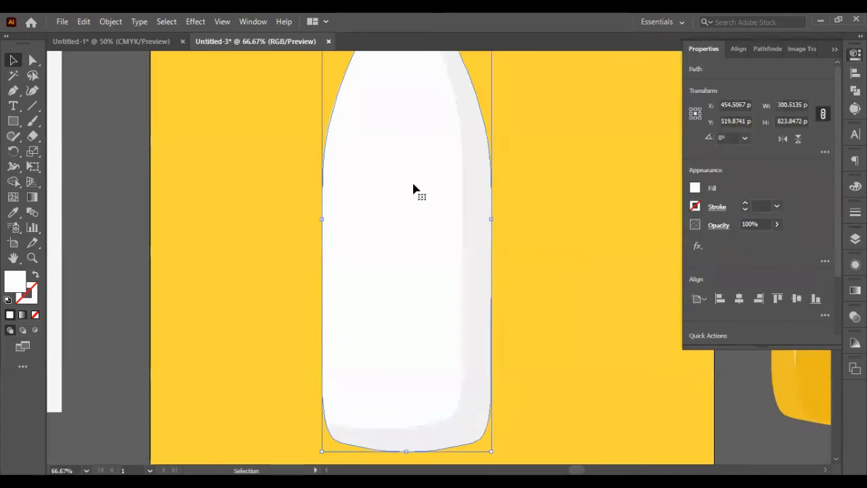
{"action": "key", "text": "a"}
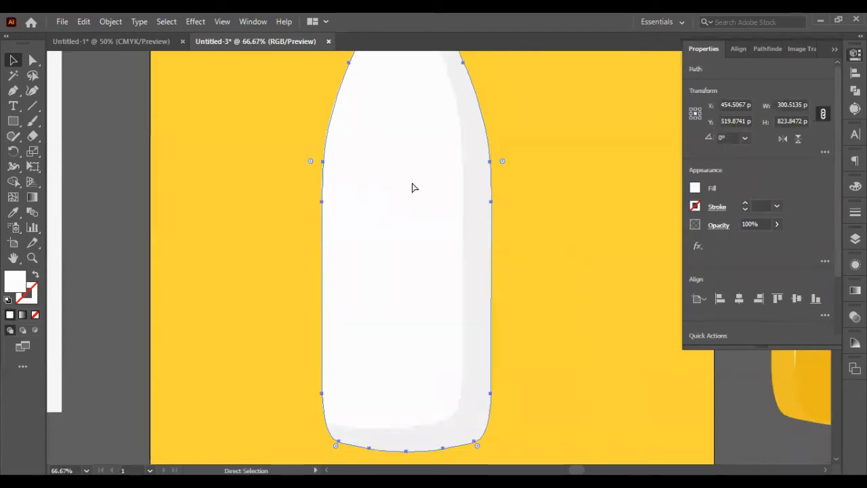
{"action": "key", "text": "v"}
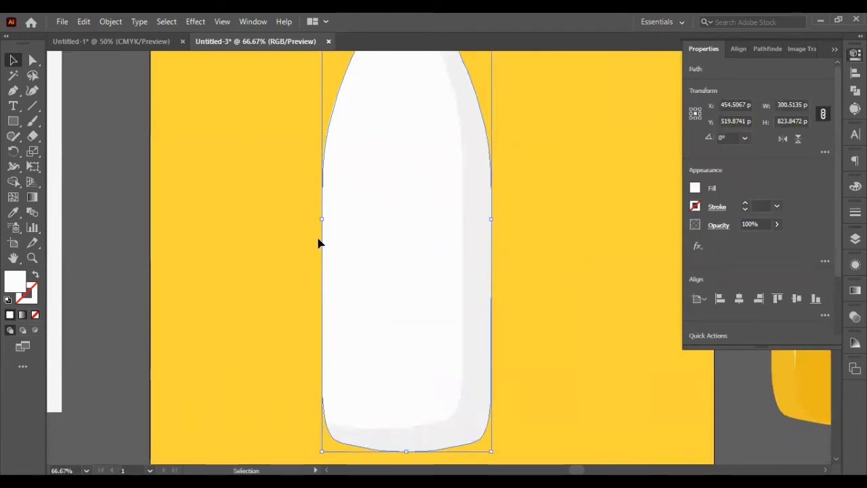
{"action": "key", "text": "Right"}
{"action": "key", "text": "Right"}
{"action": "scroll", "coordinate": [264, 278], "scroll_direction": "down", "scroll_amount": 2}
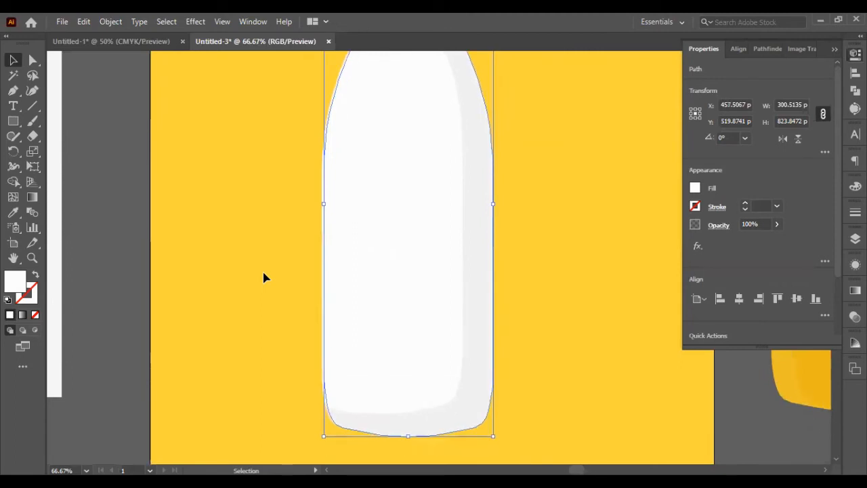
{"action": "scroll", "coordinate": [265, 278], "scroll_direction": "up", "scroll_amount": 4}
{"action": "key", "text": "Down"}
{"action": "key", "text": "Down"}
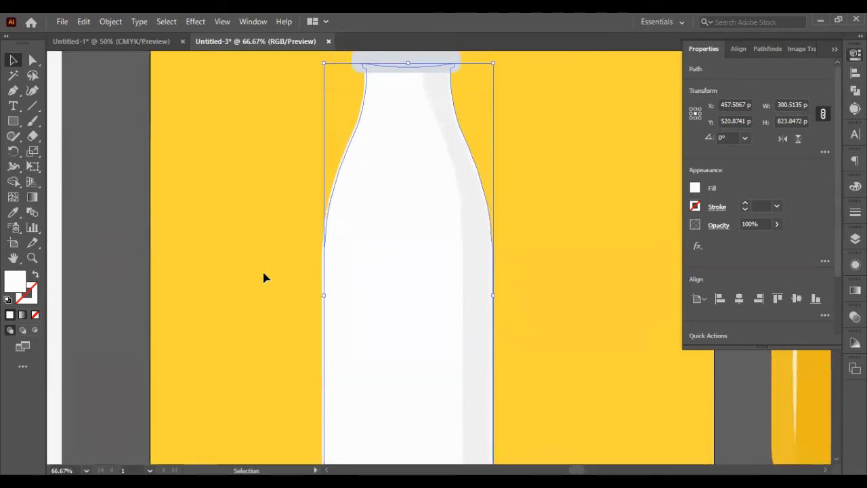
{"action": "scroll", "coordinate": [264, 278], "scroll_direction": "down", "scroll_amount": 3}
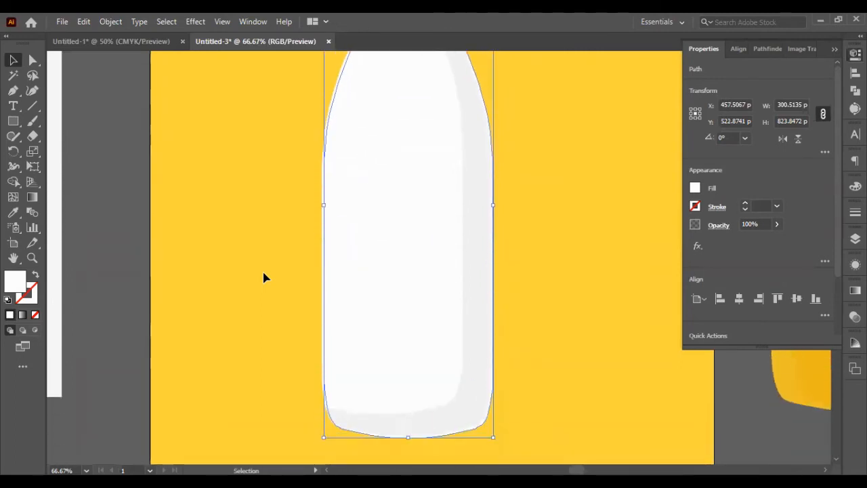
{"action": "key", "text": "Right"}
{"action": "scroll", "coordinate": [264, 278], "scroll_direction": "up", "scroll_amount": 2}
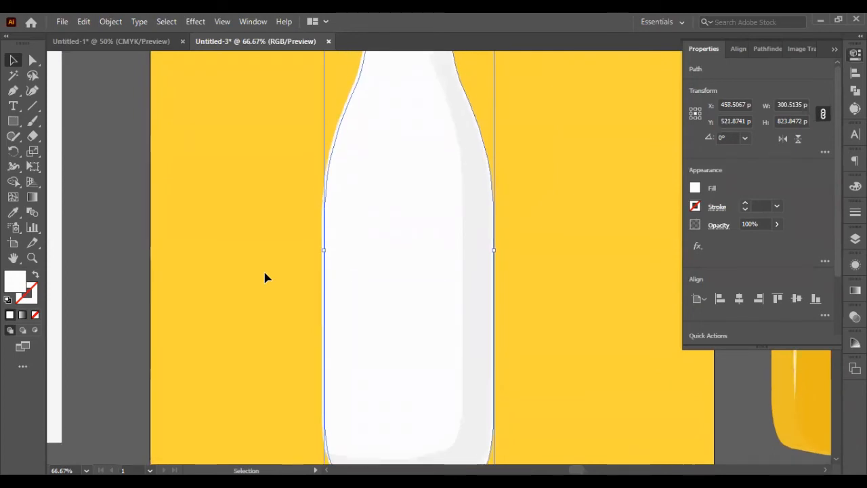
{"action": "key", "text": "Up"}
{"action": "scroll", "coordinate": [264, 277], "scroll_direction": "up", "scroll_amount": 2}
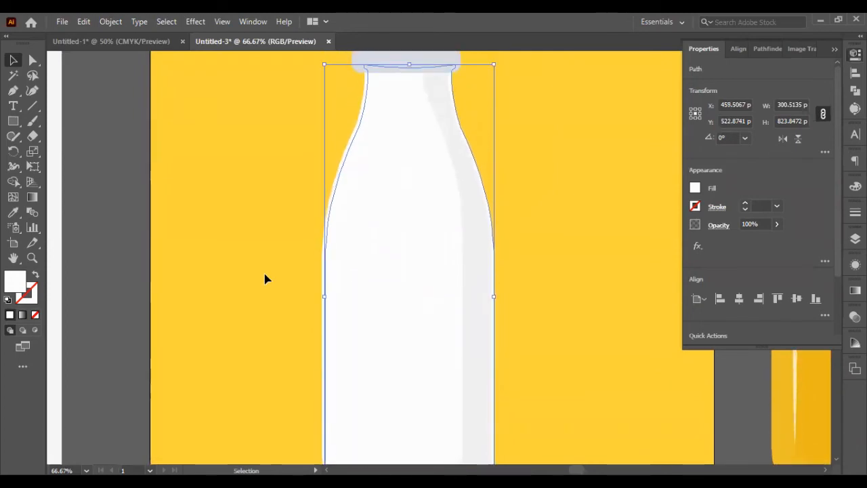
{"action": "key", "text": "Left"}
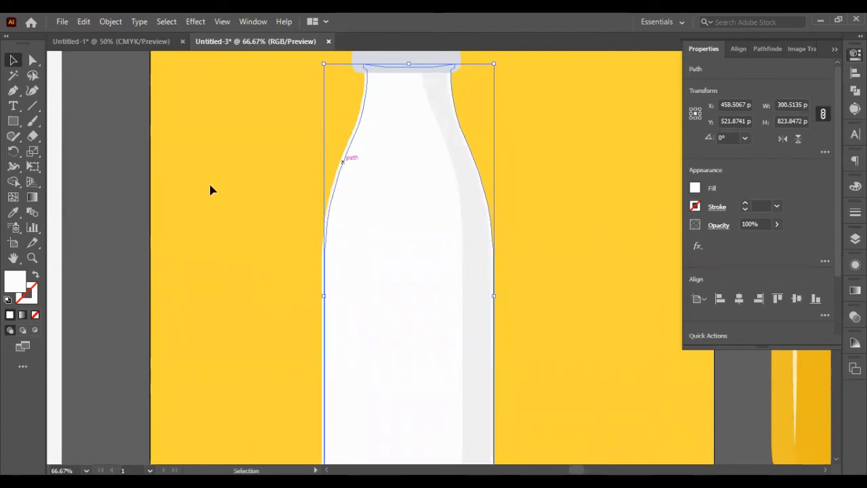
Subtract the front white body from the white body behind it with Minus Front, producing a thin strip along the bottle's left edge.
{"action": "left_click", "coordinate": [197, 204]}
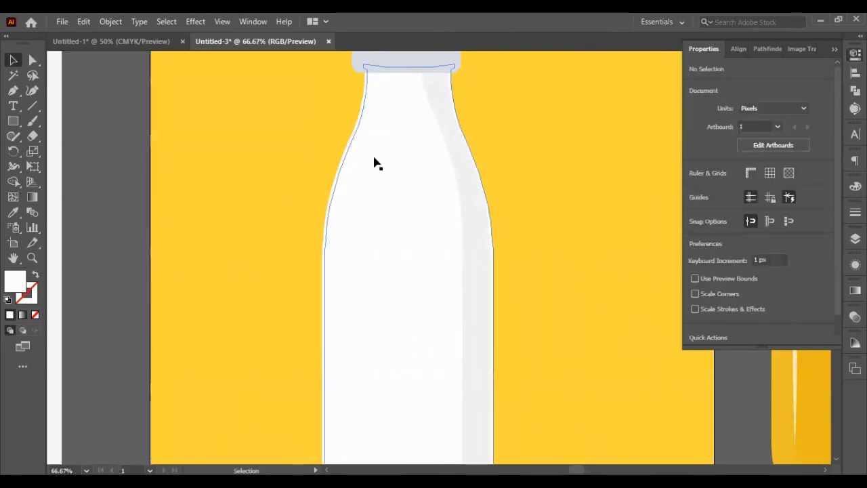
{"action": "left_click", "coordinate": [358, 127]}
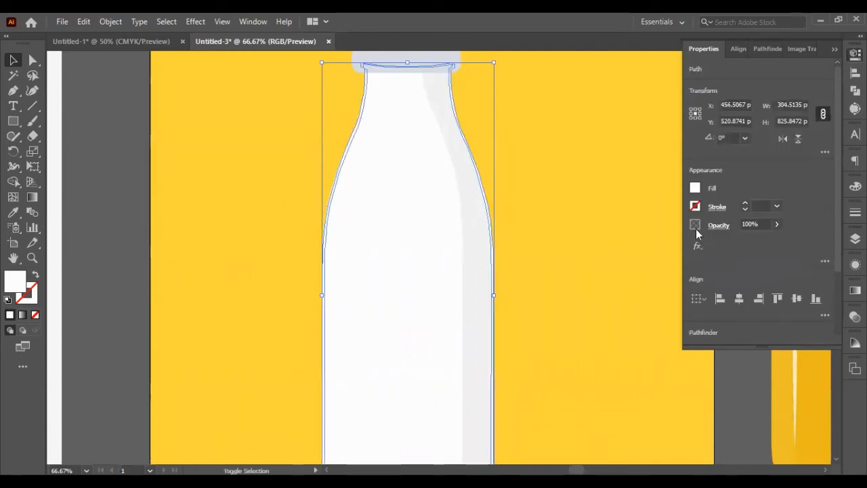
{"action": "left_click", "coordinate": [854, 72]}
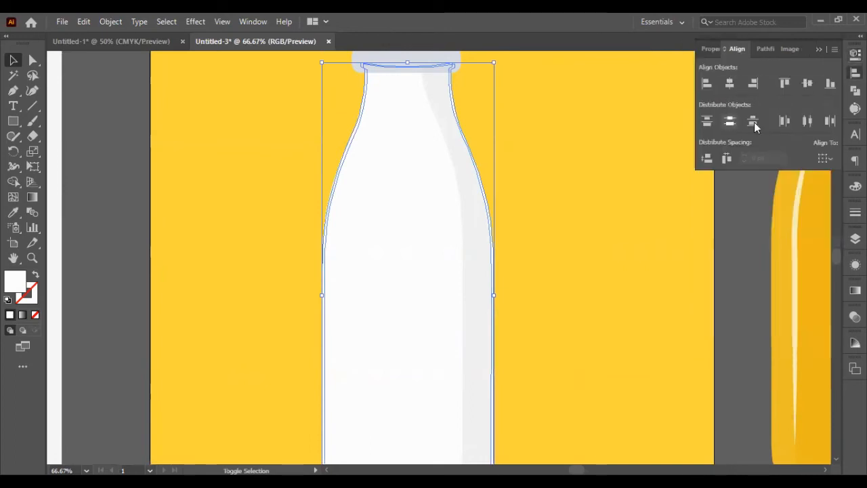
{"action": "left_click", "coordinate": [855, 90]}
{"action": "left_click", "coordinate": [731, 83]}
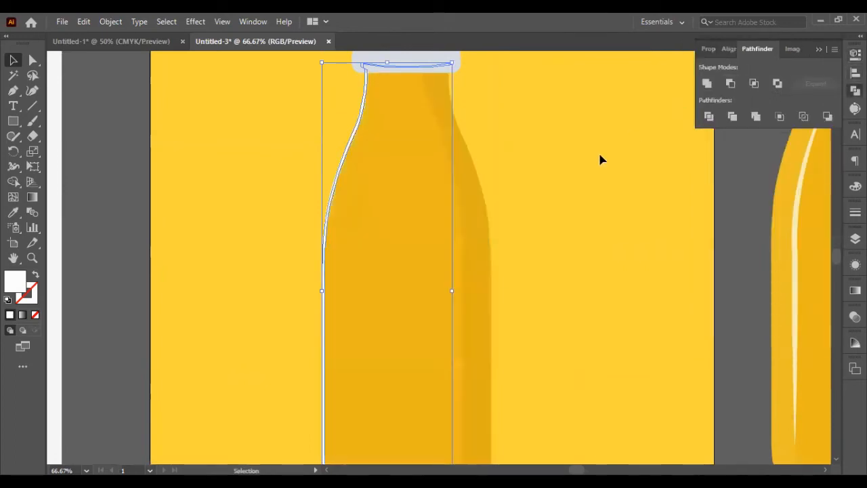
{"action": "scroll", "coordinate": [519, 220], "scroll_direction": "down", "scroll_amount": 5}
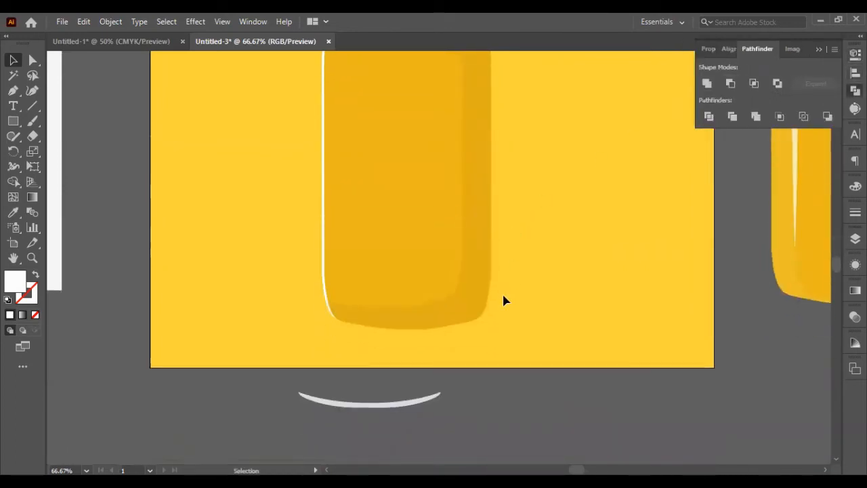
{"action": "scroll", "coordinate": [503, 297], "scroll_direction": "up", "scroll_amount": 6}
{"action": "scroll", "coordinate": [503, 300], "scroll_direction": "up", "scroll_amount": 1}
{"action": "left_click", "coordinate": [369, 172]}
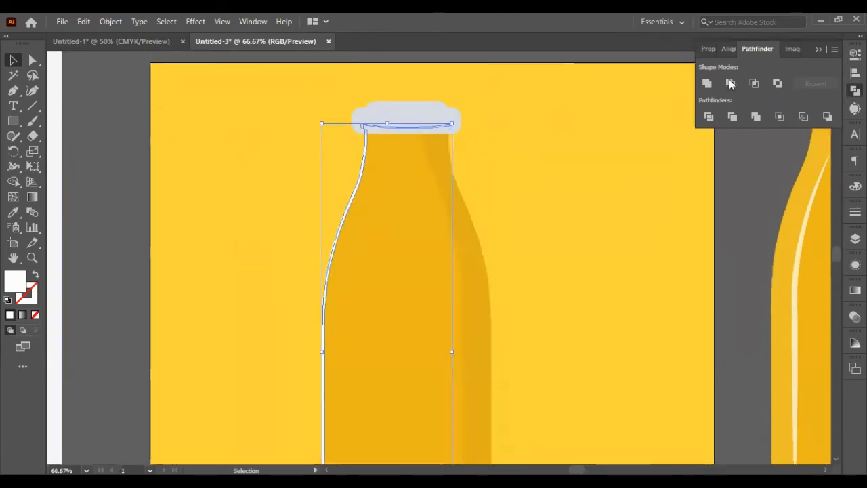
Set the thin white edge strip's opacity to 50%.
{"action": "left_click", "coordinate": [854, 54]}
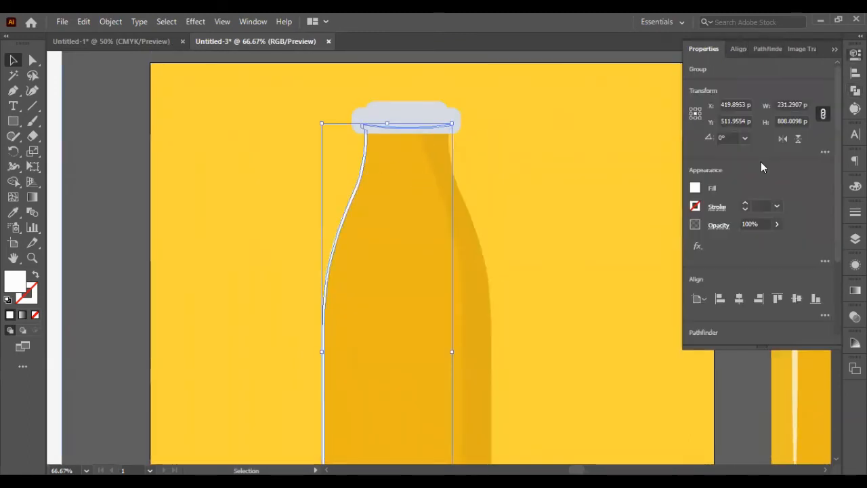
{"action": "left_click", "coordinate": [749, 224]}
{"action": "type", "text": "50"}
{"action": "key", "text": "Return"}
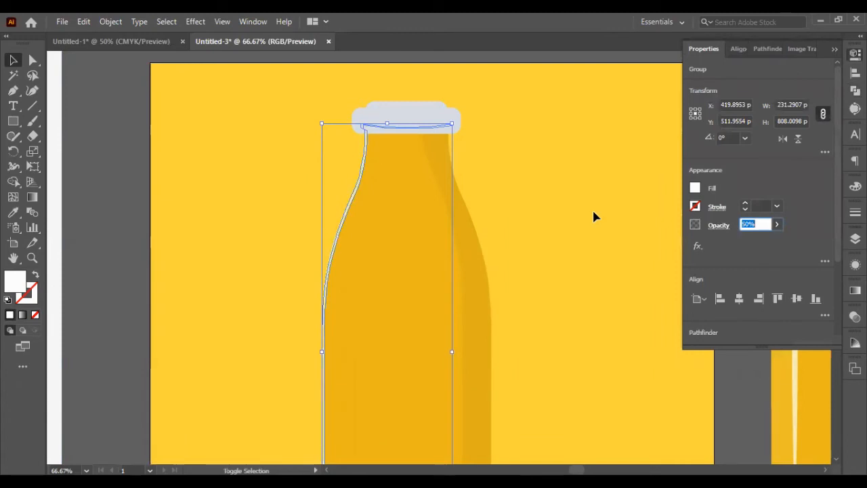
{"action": "left_click", "coordinate": [593, 212]}
{"action": "scroll", "coordinate": [592, 210], "scroll_direction": "down", "scroll_amount": 5}
{"action": "scroll", "coordinate": [572, 212], "scroll_direction": "up", "scroll_amount": 6}
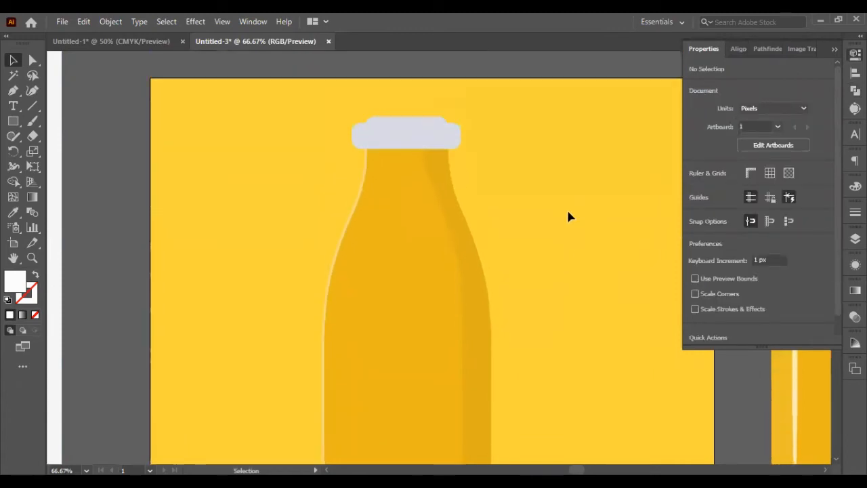
Set the edge strip's opacity back to 100%.
{"action": "left_click", "coordinate": [357, 206]}
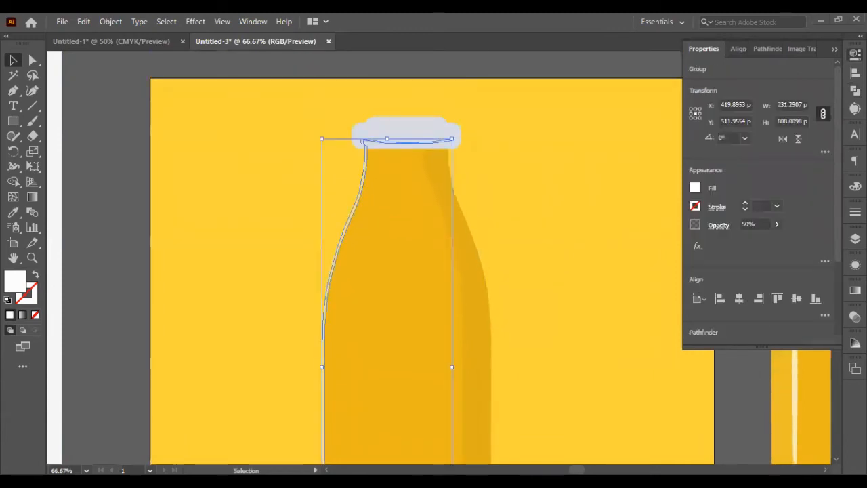
{"action": "left_click", "coordinate": [751, 224]}
{"action": "type", "text": "100"}
{"action": "key", "text": "Return"}
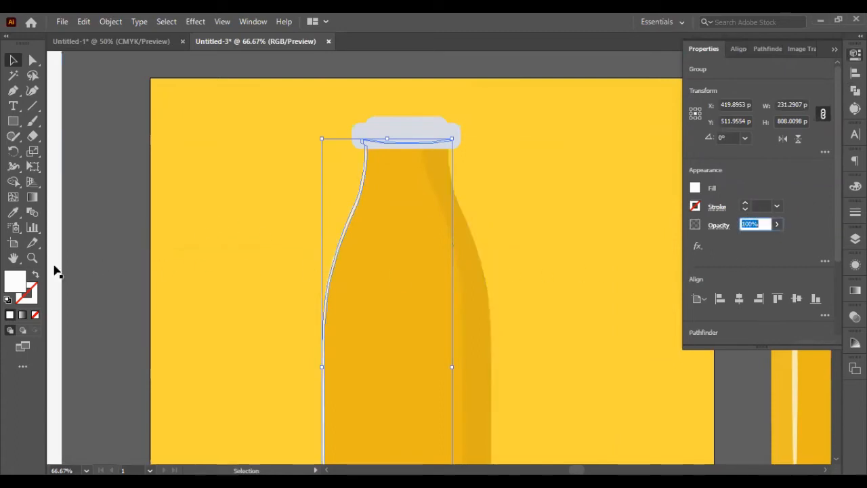
Fill the edge strip with the orange sampled from the bottle body, lightened to about hex fccb3f.
{"action": "left_click", "coordinate": [13, 212]}
{"action": "left_click", "coordinate": [381, 196]}
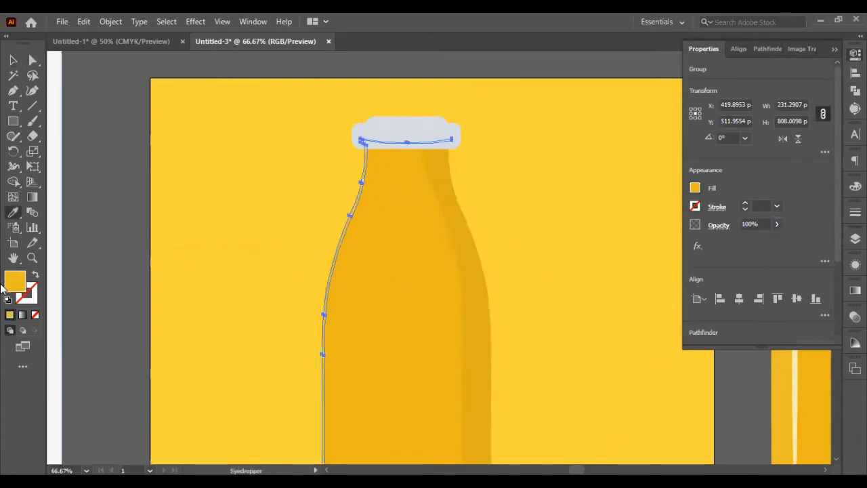
{"action": "double_click", "coordinate": [14, 285]}
{"action": "left_click_drag", "start_coordinate": [636, 251], "coordinate": [635, 238]}
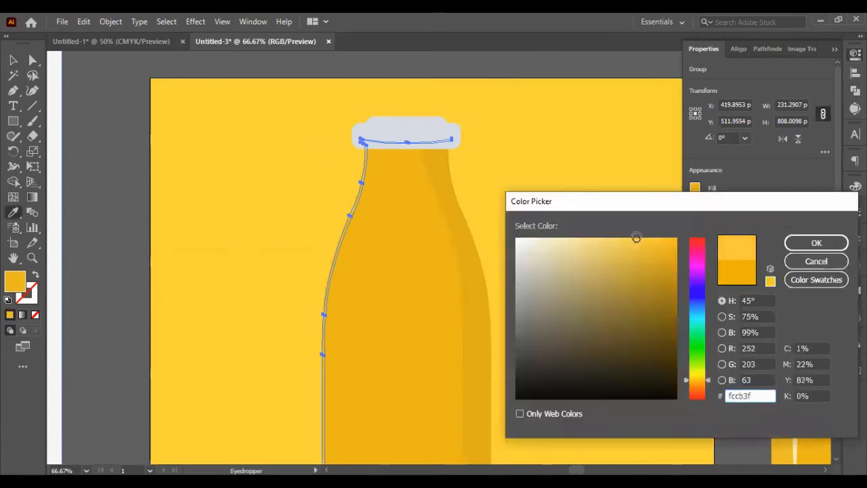
{"action": "left_click", "coordinate": [799, 245]}
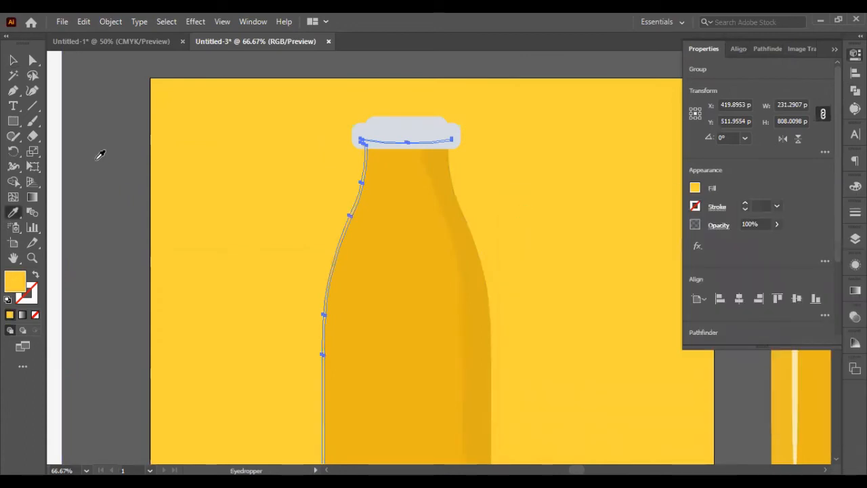
{"action": "left_click", "coordinate": [13, 60]}
{"action": "left_click", "coordinate": [169, 211]}
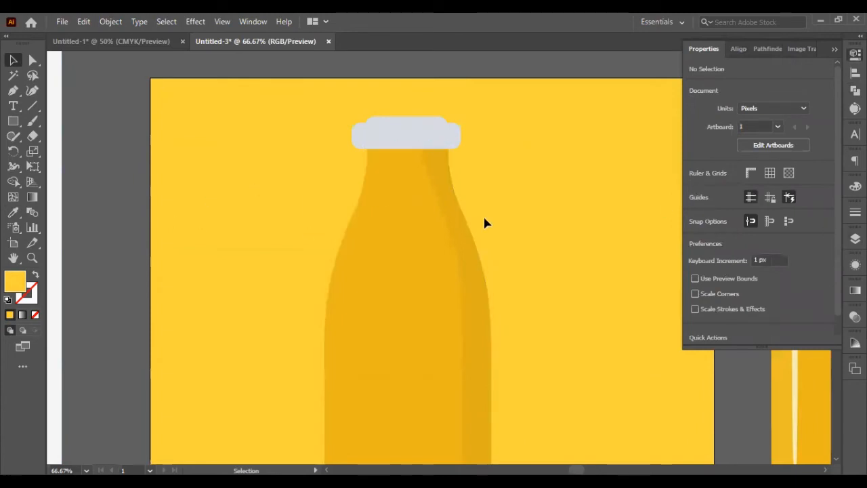
Unlock the yellow background rectangle at the bottom of the layer stack and select it on the artboard.
{"action": "scroll", "coordinate": [484, 223], "scroll_direction": "down", "scroll_amount": 3}
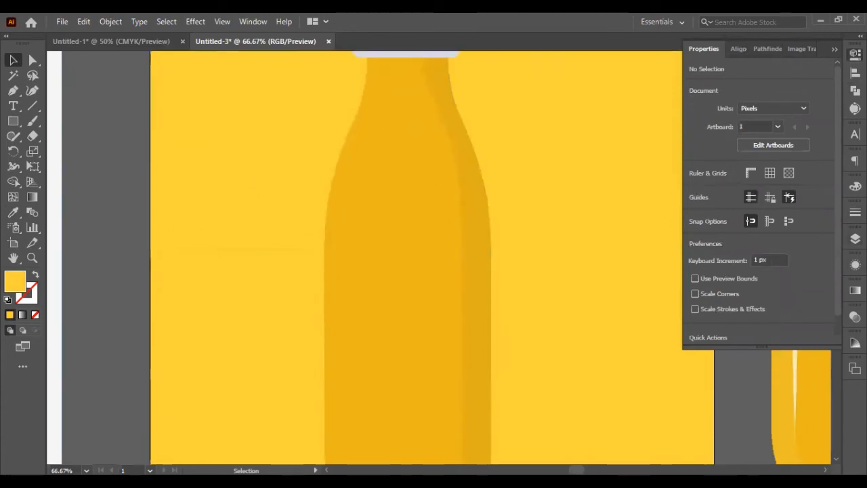
{"action": "left_click", "coordinate": [854, 238]}
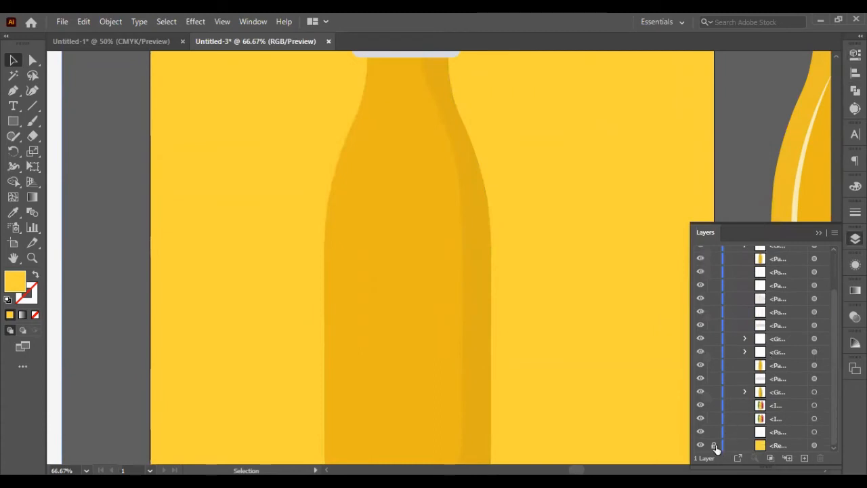
{"action": "left_click", "coordinate": [714, 445]}
{"action": "left_click", "coordinate": [206, 217]}
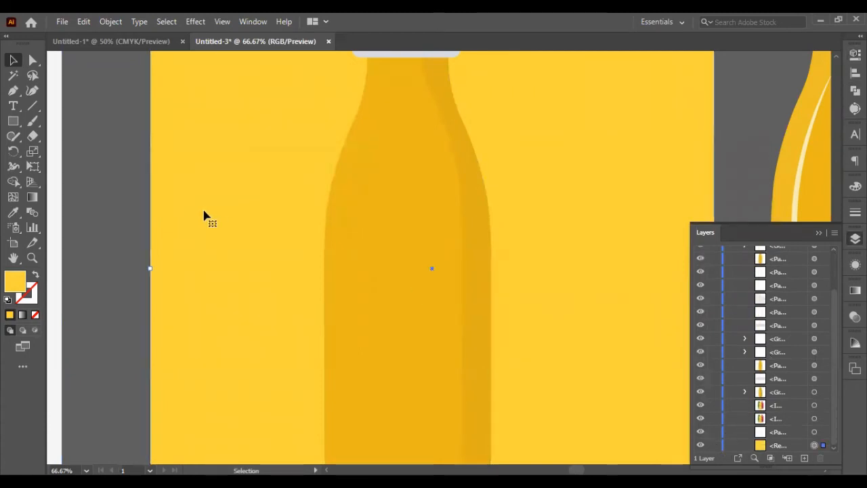
Fill the background rectangle with a saturated yellow-orange, hex ffc200.
{"action": "double_click", "coordinate": [16, 288]}
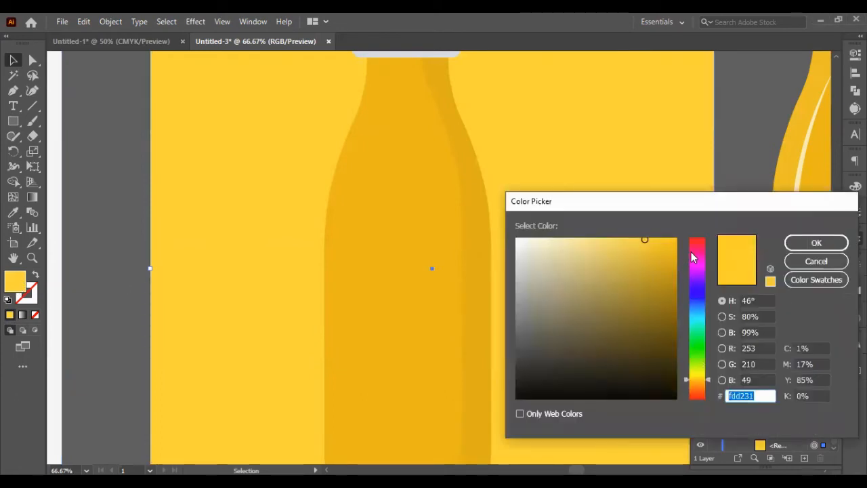
{"action": "left_click", "coordinate": [790, 245]}
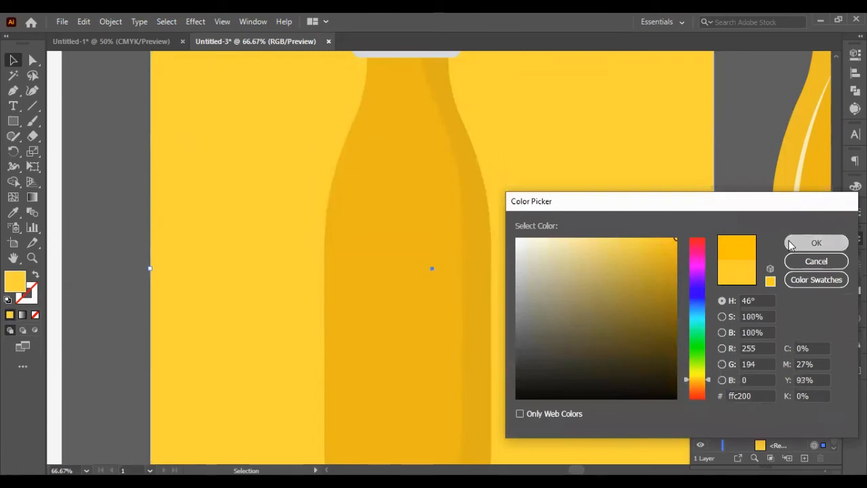
{"action": "left_click", "coordinate": [790, 246]}
Fill the background rectangle with a neutral mid-grey at about 60% brightness.
{"action": "double_click", "coordinate": [15, 287]}
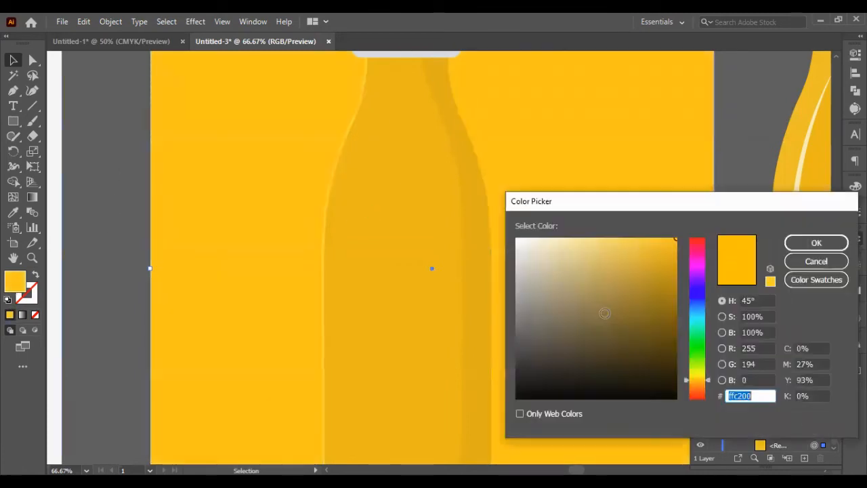
{"action": "left_click_drag", "start_coordinate": [604, 310], "coordinate": [511, 306]}
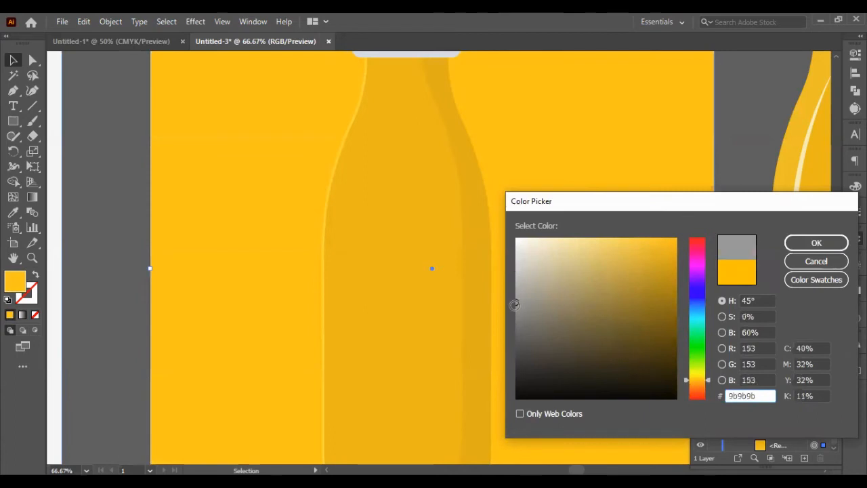
{"action": "left_click", "coordinate": [802, 243]}
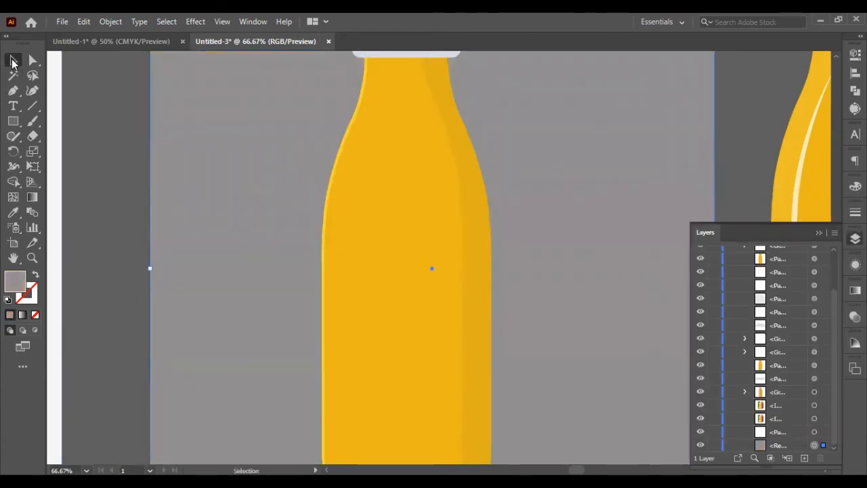
Delete the grey background rectangle to check the bottle against the white artboard, and undo the deletion.
{"action": "key", "text": "Delete"}
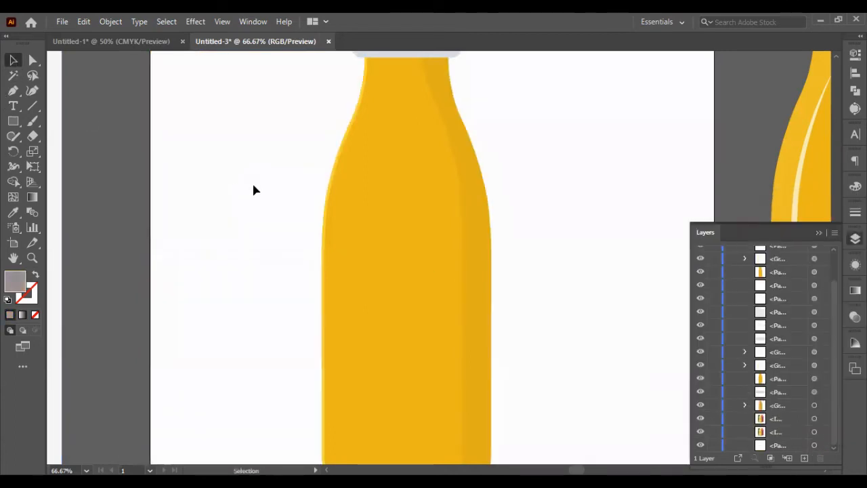
{"action": "scroll", "coordinate": [253, 182], "scroll_direction": "up", "scroll_amount": 1}
{"action": "scroll", "coordinate": [266, 188], "scroll_direction": "down", "scroll_amount": 3}
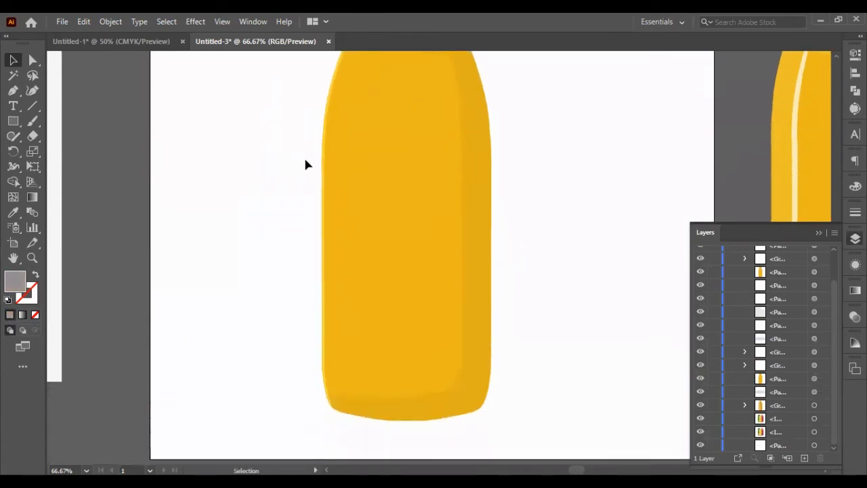
{"action": "key", "text": "ctrl+z"}
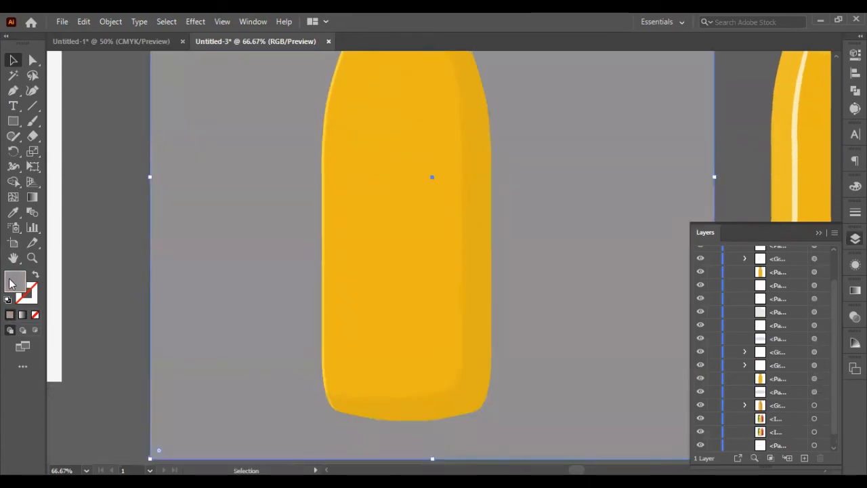
Fill the background rectangle with a bright sky blue.
{"action": "left_click_drag", "start_coordinate": [532, 251], "coordinate": [588, 277]}
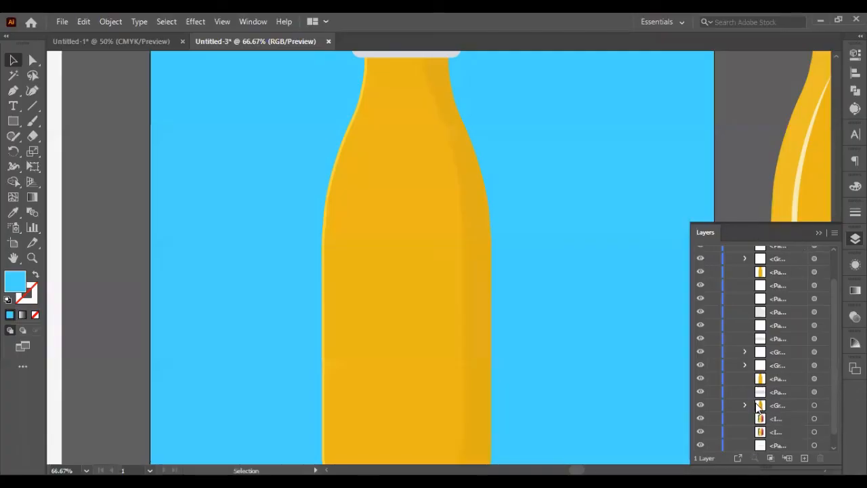
{"action": "scroll", "coordinate": [757, 405], "scroll_direction": "down", "scroll_amount": 1}
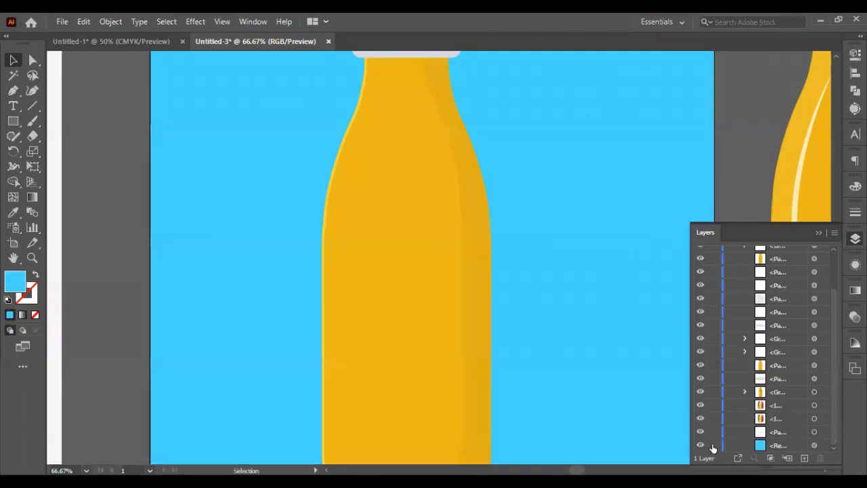
{"action": "left_click", "coordinate": [816, 233]}
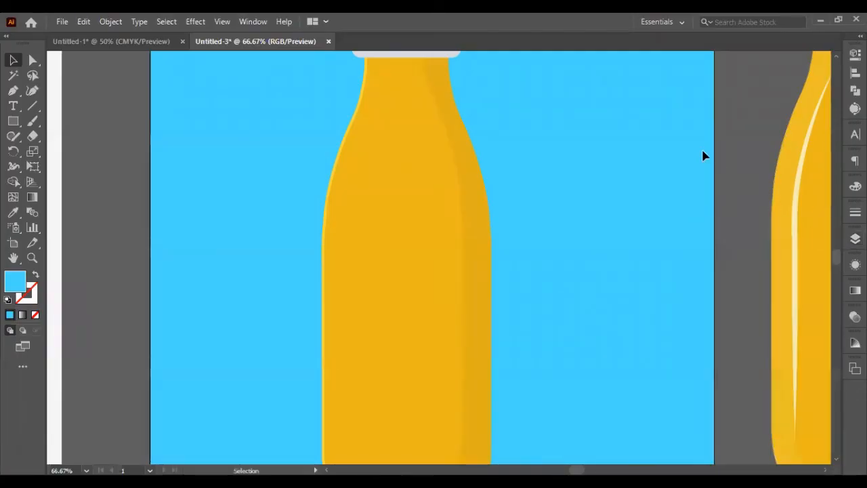
Draw a curved highlight shape about 108 px long on the bottle's left shoulder, bulging inward, using the Pen tool.
{"action": "scroll", "coordinate": [701, 153], "scroll_direction": "up", "scroll_amount": 5}
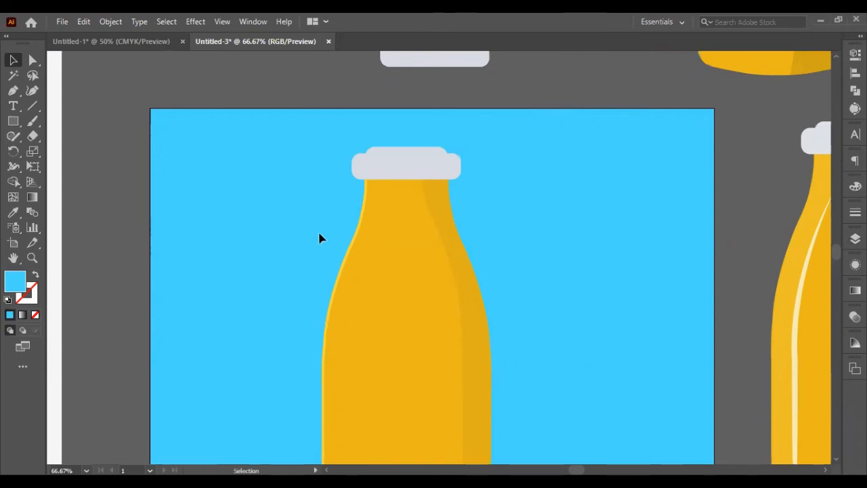
{"action": "scroll", "coordinate": [373, 253], "scroll_direction": "left", "scroll_amount": 1}
{"action": "scroll", "coordinate": [379, 250], "scroll_direction": "up", "scroll_amount": 1}
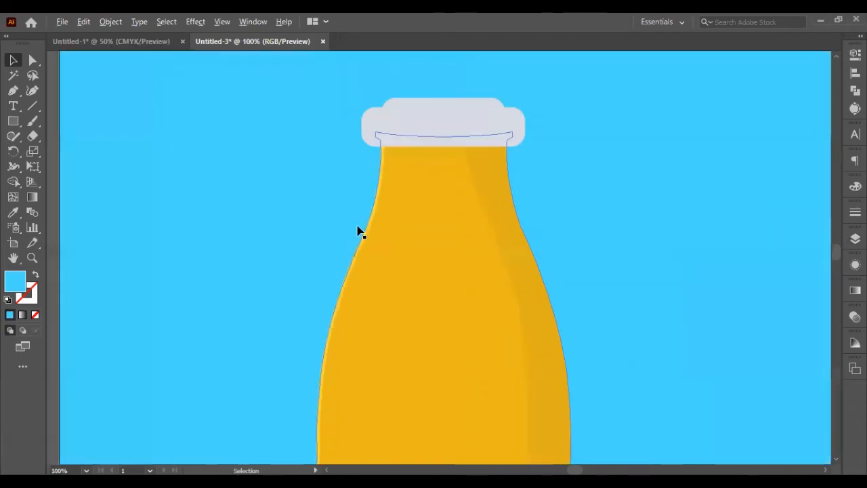
{"action": "left_click", "coordinate": [13, 90]}
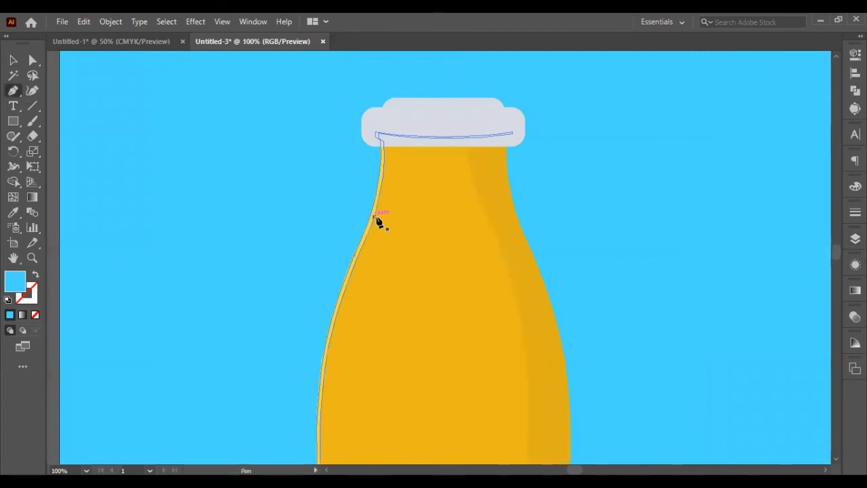
{"action": "left_click", "coordinate": [373, 217]}
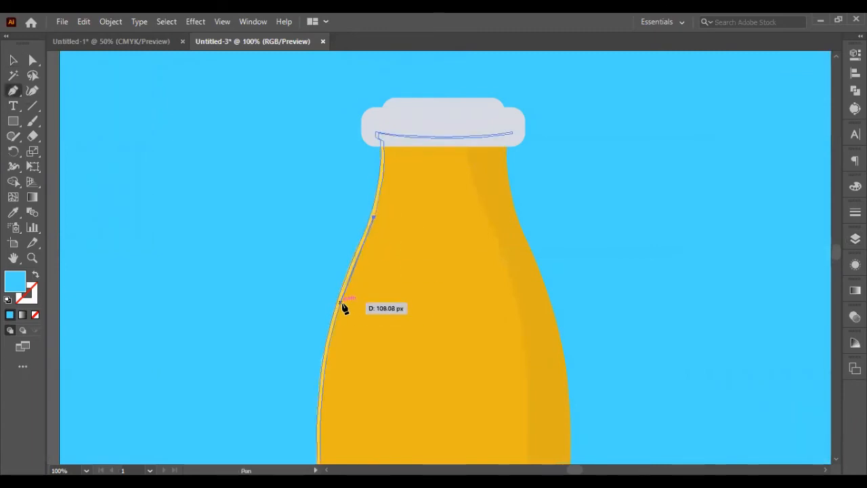
{"action": "left_click_drag", "start_coordinate": [340, 302], "coordinate": [273, 336]}
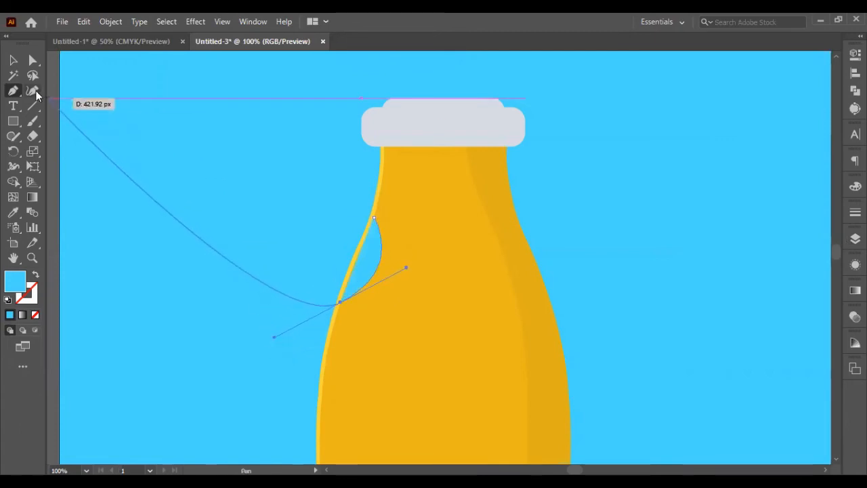
Sample the yellow of the bottle's thin left-edge highlight as the fill colour.
{"action": "left_click", "coordinate": [13, 60]}
{"action": "left_click", "coordinate": [18, 217]}
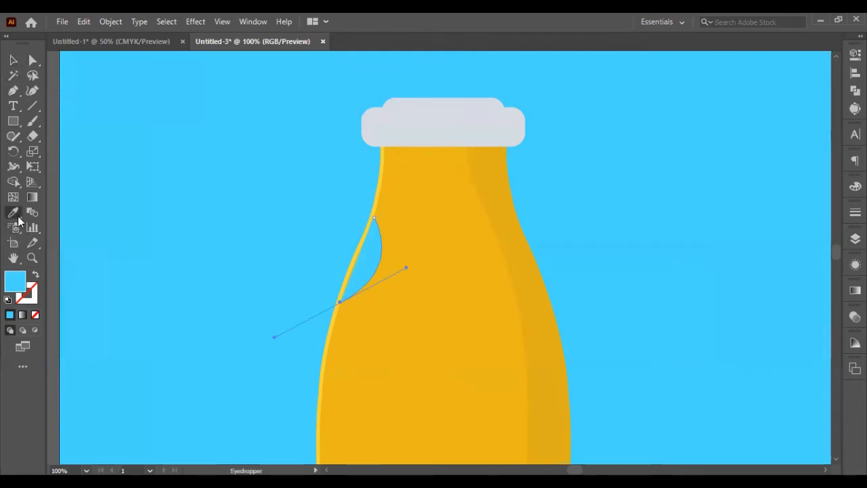
{"action": "left_click", "coordinate": [378, 197]}
{"action": "left_click", "coordinate": [10, 59]}
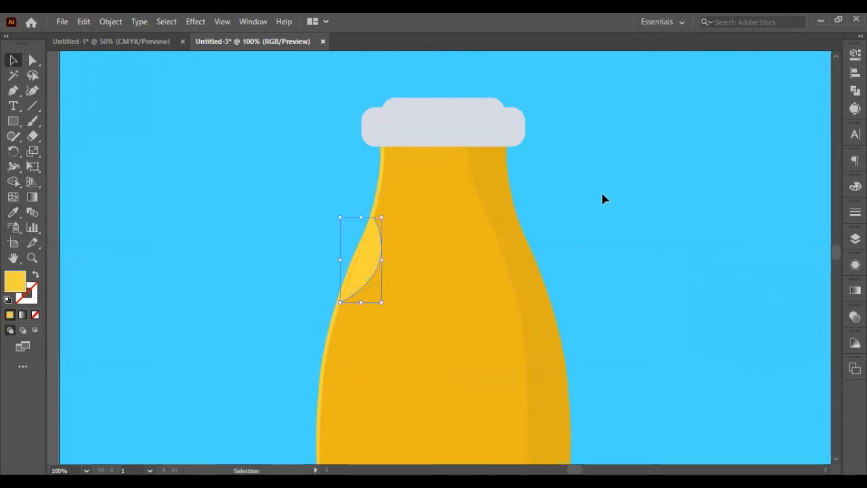
{"action": "left_click", "coordinate": [599, 197]}
Move the shoulder highlight's lower anchor point slightly outward onto the bottle's left edge.
{"action": "left_click", "coordinate": [355, 287]}
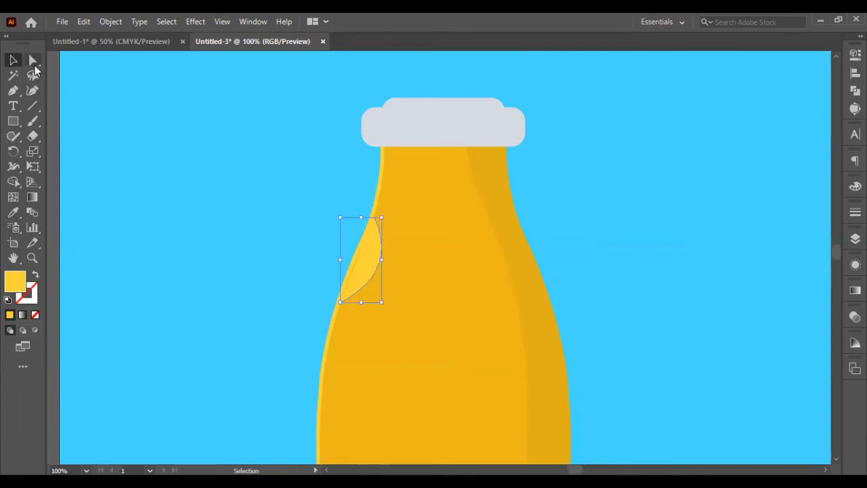
{"action": "left_click", "coordinate": [32, 60]}
{"action": "left_click", "coordinate": [338, 302]}
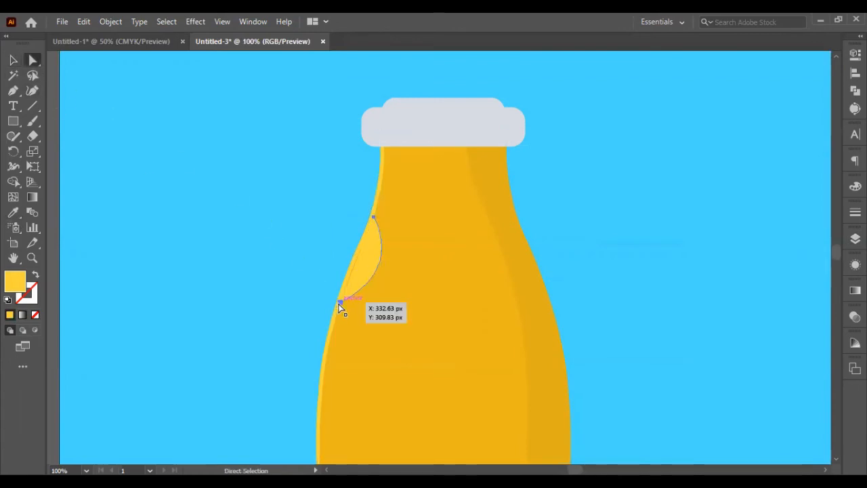
{"action": "left_click", "coordinate": [9, 61]}
{"action": "left_click", "coordinate": [683, 233]}
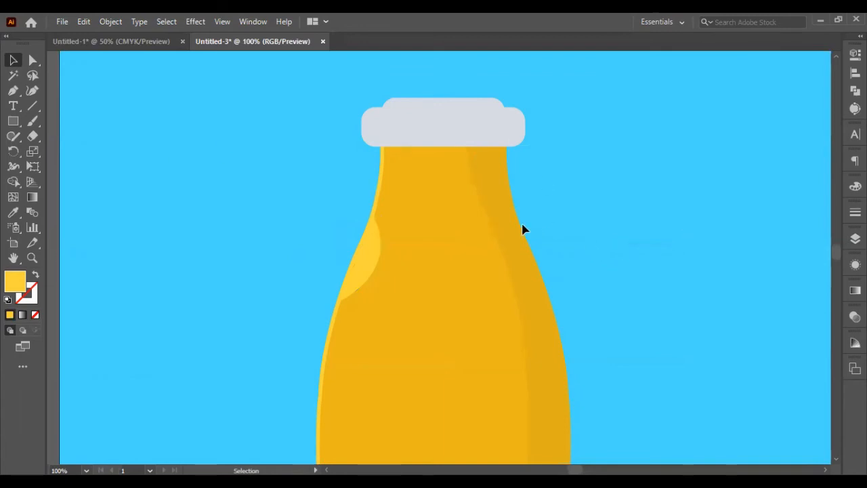
Move the shoulder highlight's upper anchor point down along the bottle's left edge to shorten the shape.
{"action": "left_click", "coordinate": [376, 229]}
{"action": "key", "text": "a"}
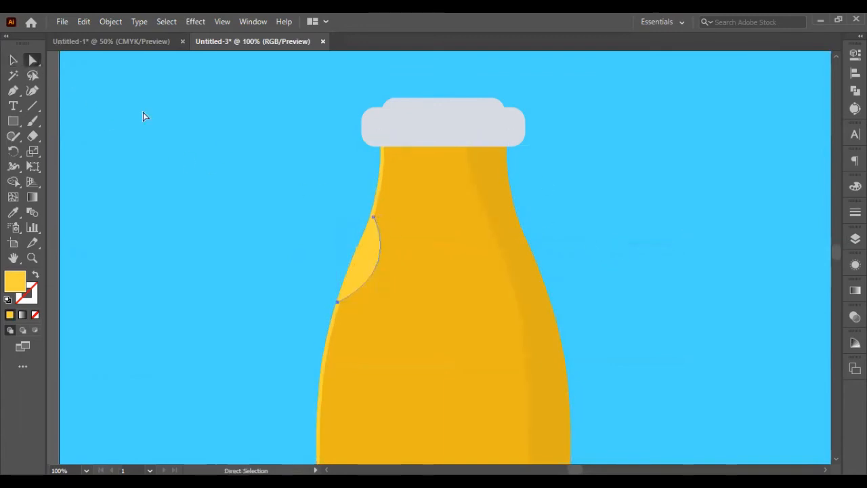
{"action": "left_click", "coordinate": [374, 218]}
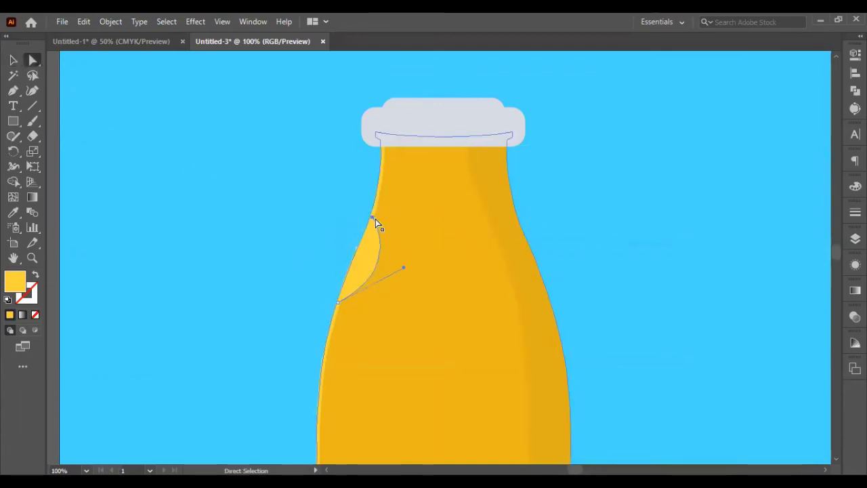
{"action": "left_click_drag", "start_coordinate": [375, 219], "coordinate": [376, 224]}
{"action": "left_click", "coordinate": [580, 188]}
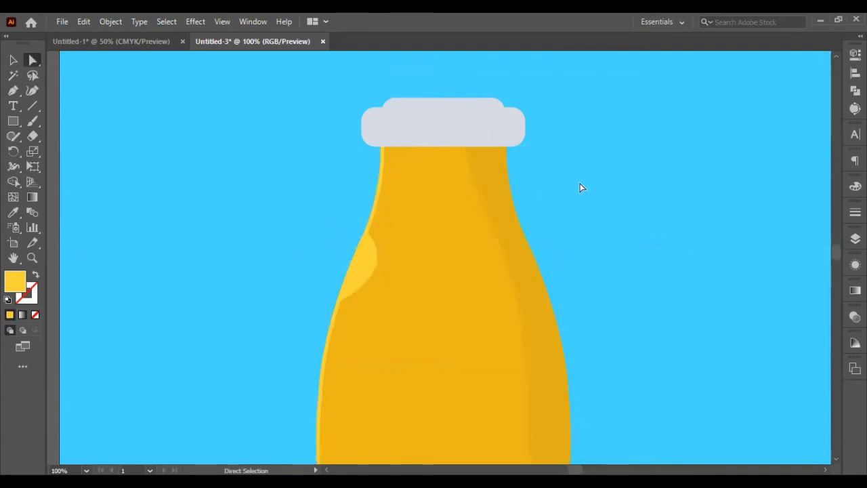
Raise the shoulder highlight's lower anchor point along the edge and adjust its direction handle for a flatter curve.
{"action": "mouse_move", "coordinate": [343, 291]}
{"action": "left_mouse_down"}
{"action": "mouse_move", "coordinate": [356, 294]}
{"action": "mouse_move", "coordinate": [343, 306]}
{"action": "left_mouse_up"}
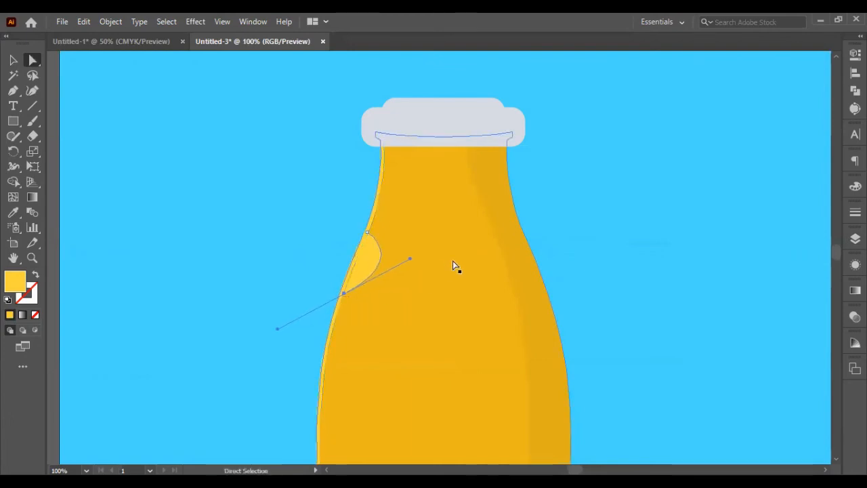
{"action": "key", "text": "Left"}
{"action": "key", "text": "Up"}
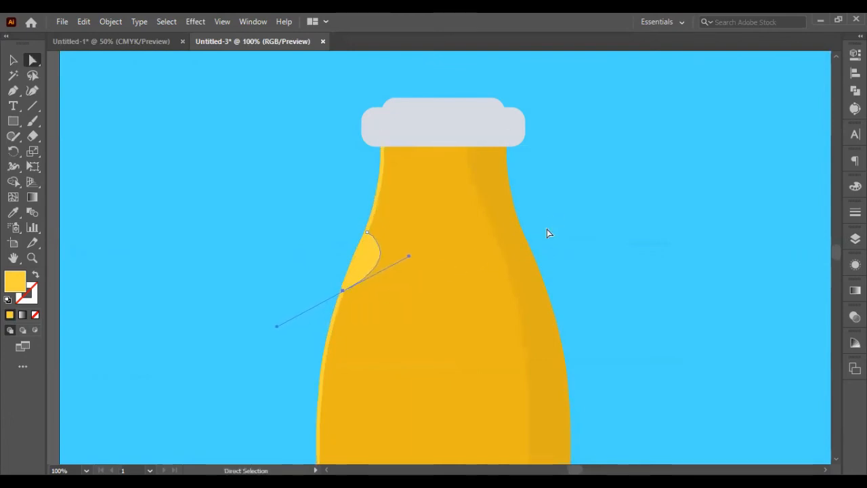
{"action": "mouse_move", "coordinate": [409, 257]}
{"action": "left_mouse_down"}
{"action": "mouse_move", "coordinate": [398, 277]}
{"action": "mouse_move", "coordinate": [398, 270]}
{"action": "left_mouse_up"}
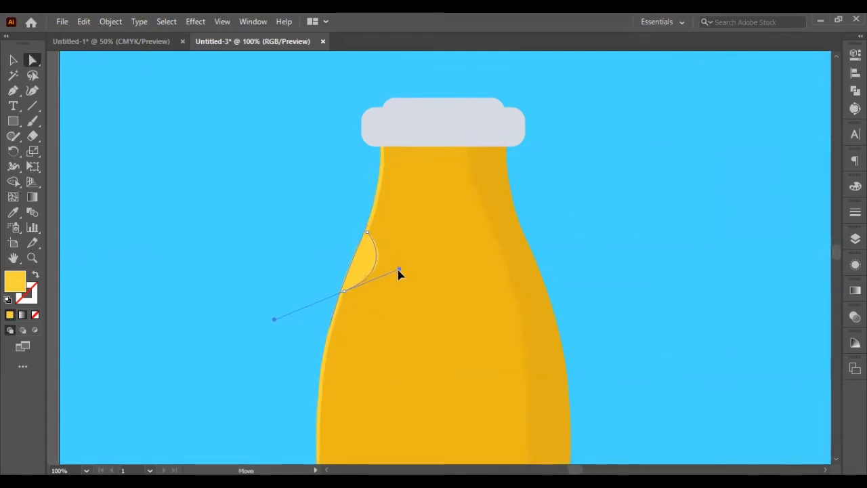
{"action": "left_click", "coordinate": [13, 60]}
{"action": "left_click", "coordinate": [193, 224]}
{"action": "scroll", "coordinate": [602, 206], "scroll_direction": "down", "scroll_amount": 3}
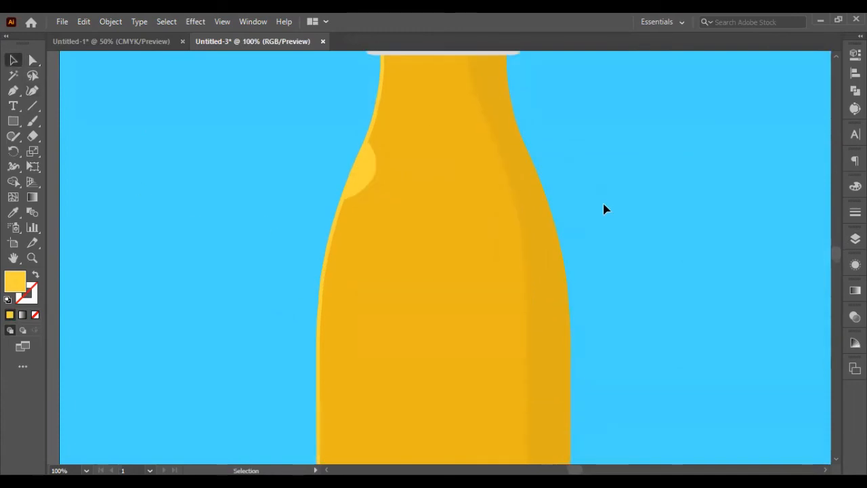
Undo the last handle and lower anchor point adjustments on the shoulder highlight.
{"action": "scroll", "coordinate": [604, 208], "scroll_direction": "up", "scroll_amount": 2}
{"action": "key", "text": "ctrl+z"}
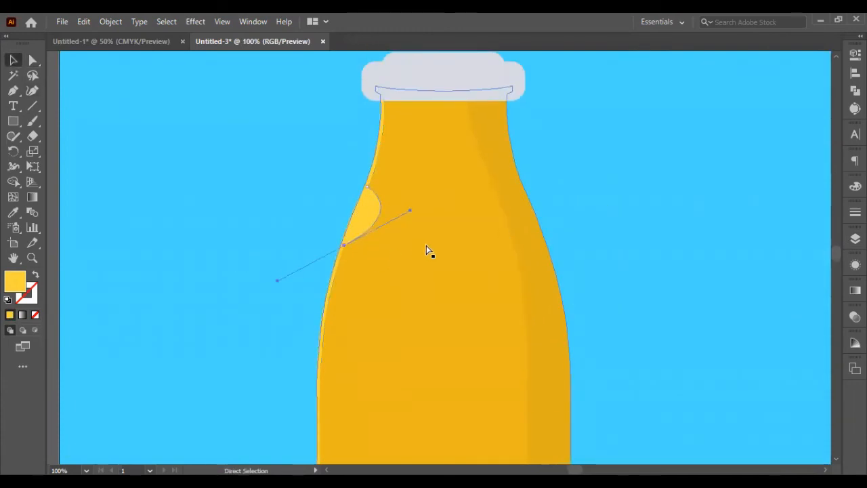
{"action": "key", "text": "ctrl+z"}
{"action": "key", "text": "ctrl+z"}
{"action": "key", "text": "ctrl+z"}
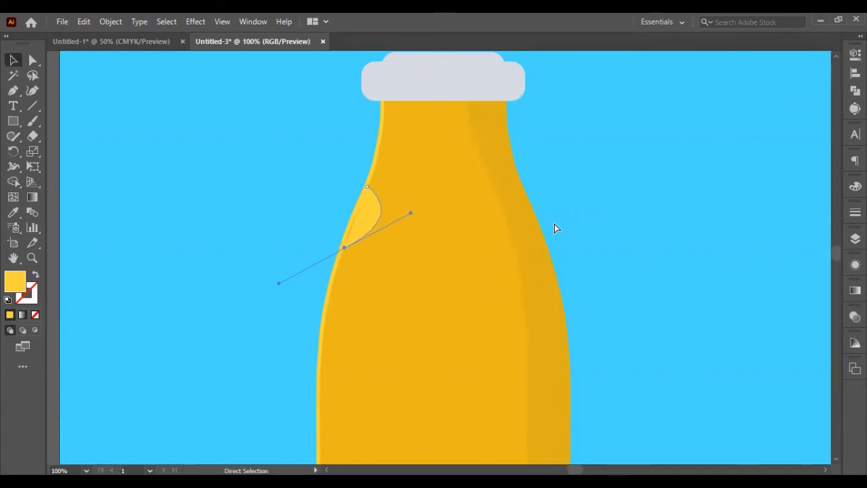
{"action": "left_click", "coordinate": [556, 229]}
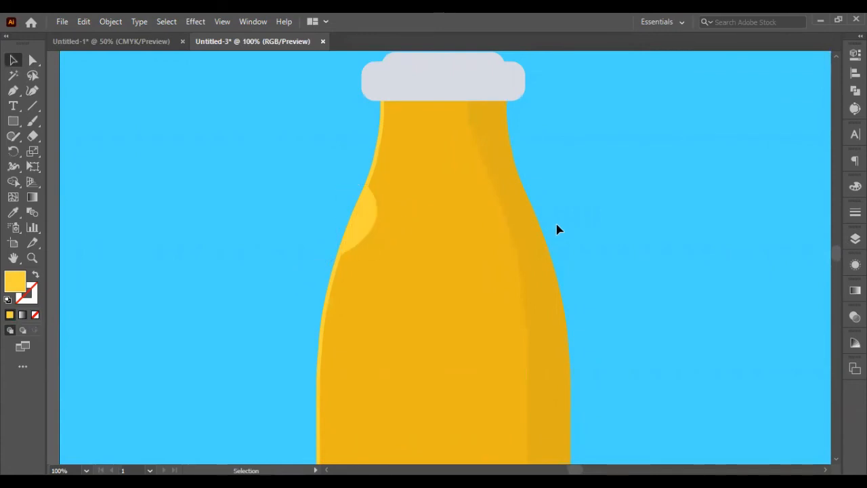
Compare the shoulder highlight with the reference photo and delete the highlight shape.
{"action": "scroll", "coordinate": [556, 221], "scroll_direction": "down", "scroll_amount": 2}
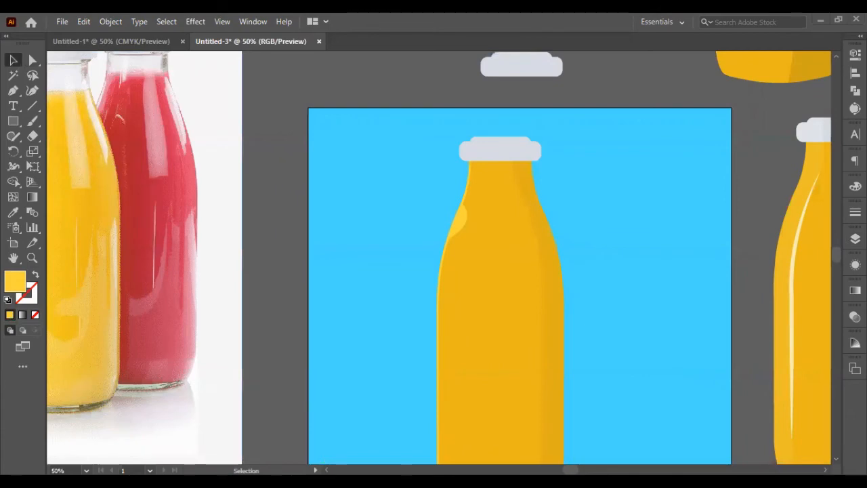
{"action": "scroll", "coordinate": [512, 223], "scroll_direction": "up", "scroll_amount": 2}
{"action": "scroll", "coordinate": [495, 223], "scroll_direction": "down", "scroll_amount": 3}
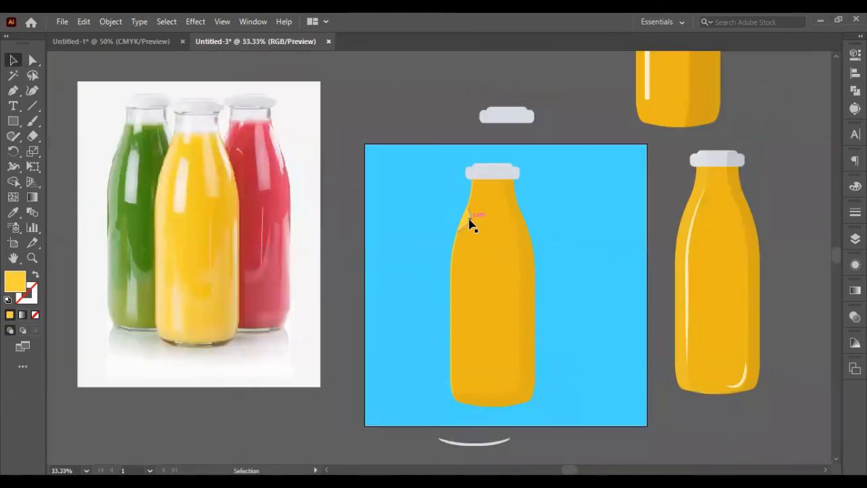
{"action": "key", "text": "Delete"}
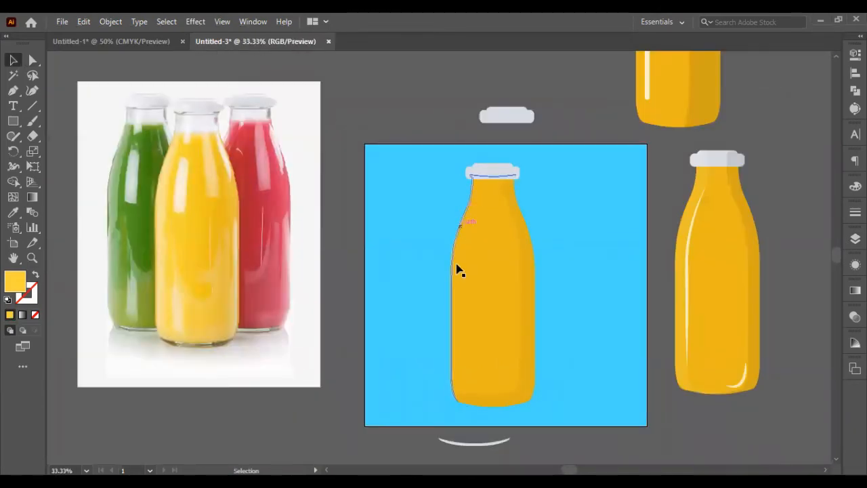
Draw a larger inward-bulging highlight curve about 220 px long from the bottle's neck to its lower left shoulder with the Pen tool.
{"action": "scroll", "coordinate": [465, 217], "scroll_direction": "up", "scroll_amount": 2}
{"action": "scroll", "coordinate": [464, 217], "scroll_direction": "up", "scroll_amount": 2}
{"action": "key", "text": "p"}
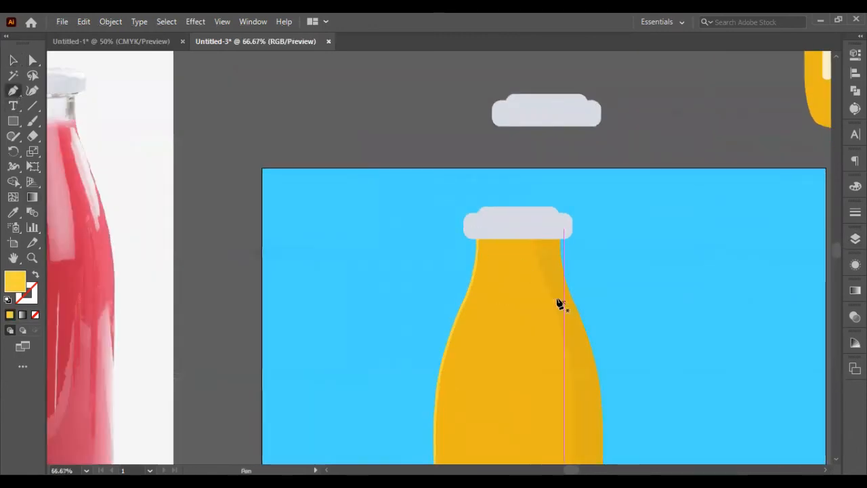
{"action": "left_click", "coordinate": [476, 268]}
{"action": "scroll", "coordinate": [444, 356], "scroll_direction": "down", "scroll_amount": 1}
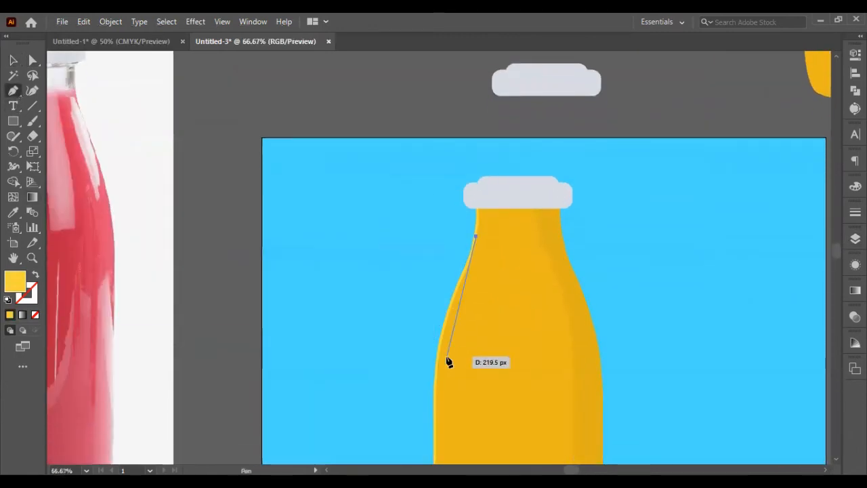
{"action": "left_click_drag", "start_coordinate": [439, 359], "coordinate": [361, 422]}
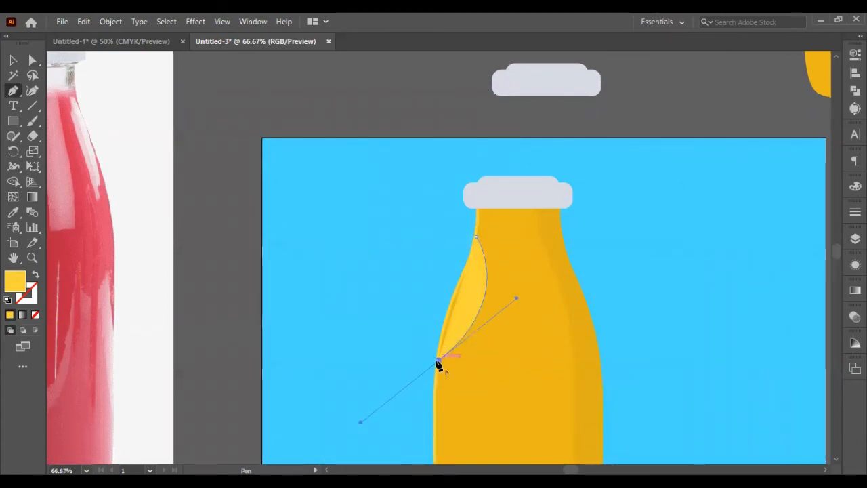
{"action": "left_click", "coordinate": [439, 359]}
{"action": "scroll", "coordinate": [467, 319], "scroll_direction": "left", "scroll_amount": 1}
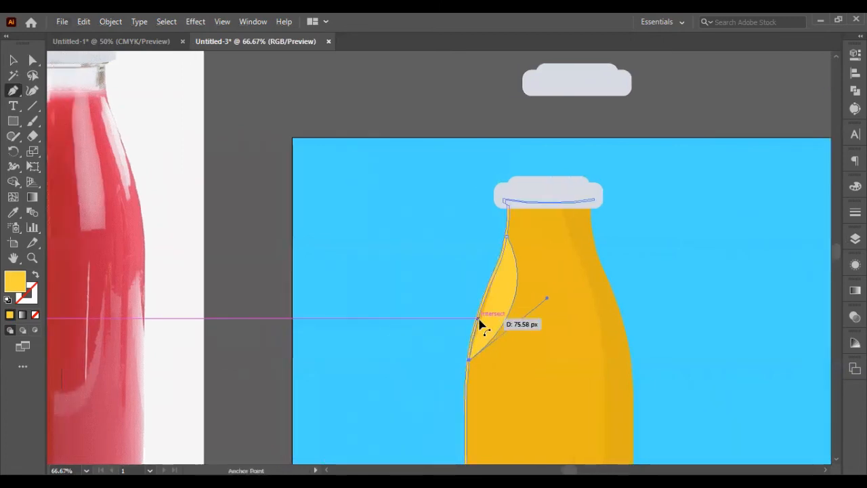
Close the yellow shoulder highlight by tracing points back up along the thin edge highlight to its starting point, and deselect it.
{"action": "scroll", "coordinate": [481, 325], "scroll_direction": "up", "scroll_amount": 2}
{"action": "left_click", "coordinate": [456, 392]}
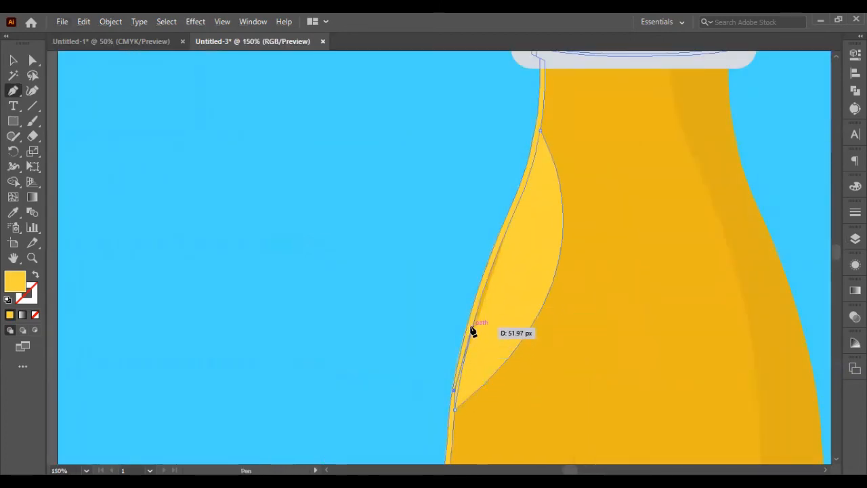
{"action": "left_click", "coordinate": [471, 327]}
{"action": "left_click", "coordinate": [490, 263]}
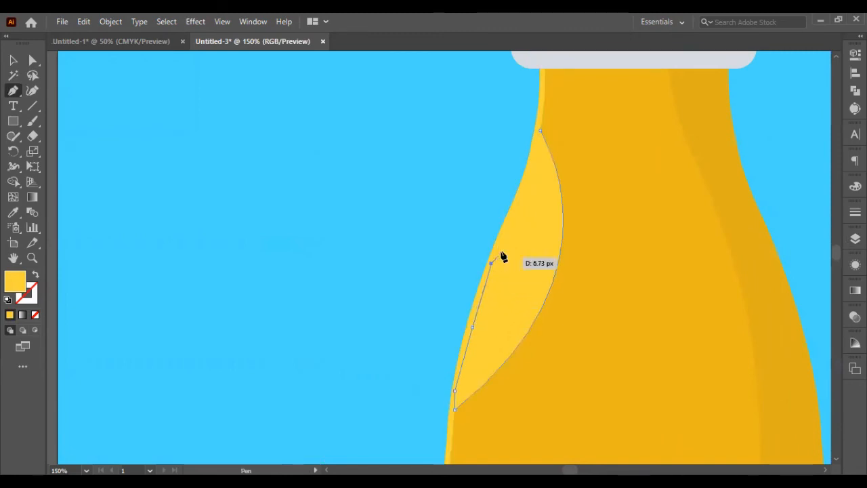
{"action": "left_click", "coordinate": [502, 236]}
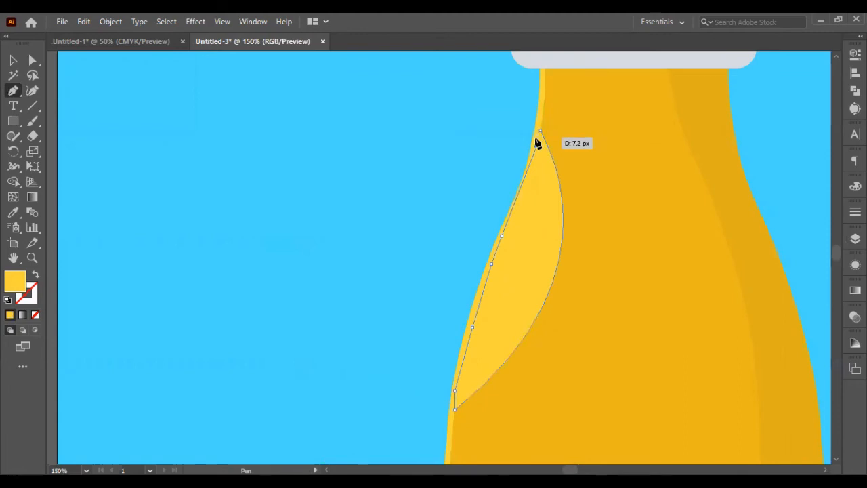
{"action": "left_click", "coordinate": [532, 139]}
{"action": "left_click", "coordinate": [540, 134]}
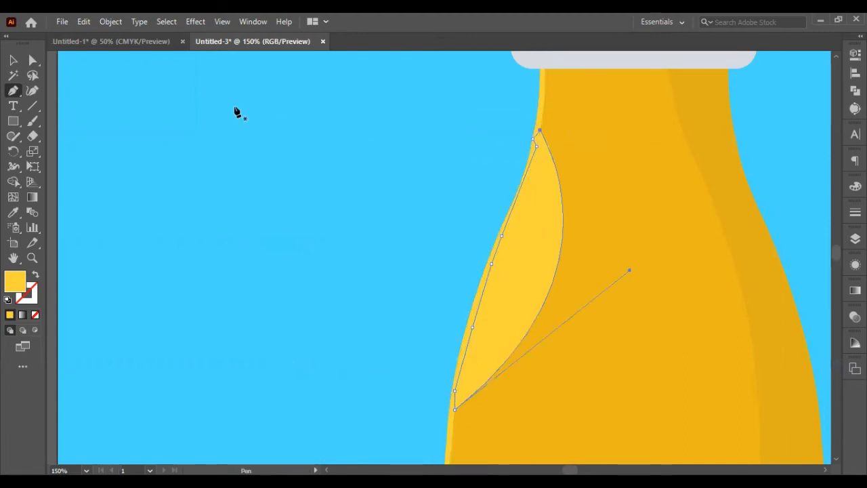
{"action": "left_click", "coordinate": [10, 62]}
{"action": "left_click", "coordinate": [362, 180]}
{"action": "key", "text": "ctrl+minus"}
{"action": "key", "text": "ctrl+minus"}
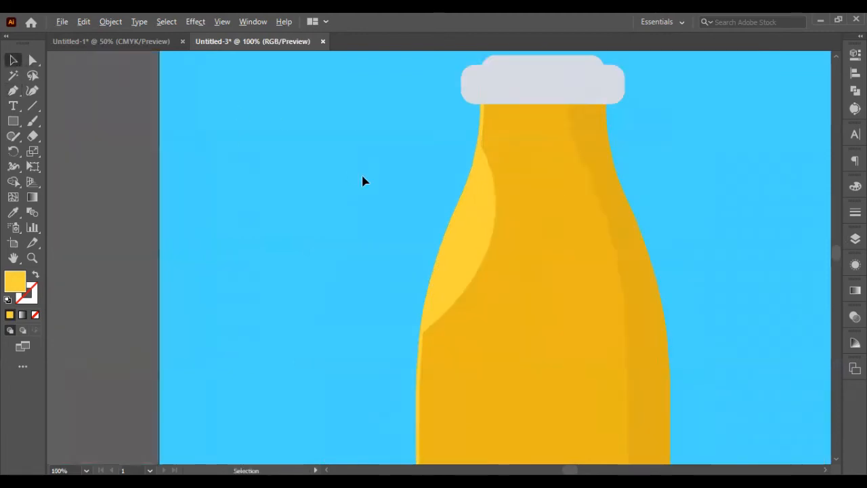
Compare the bottle with the reference photo and delete the yellow shoulder highlight shape.
{"action": "scroll", "coordinate": [630, 337], "scroll_direction": "down", "scroll_amount": 6}
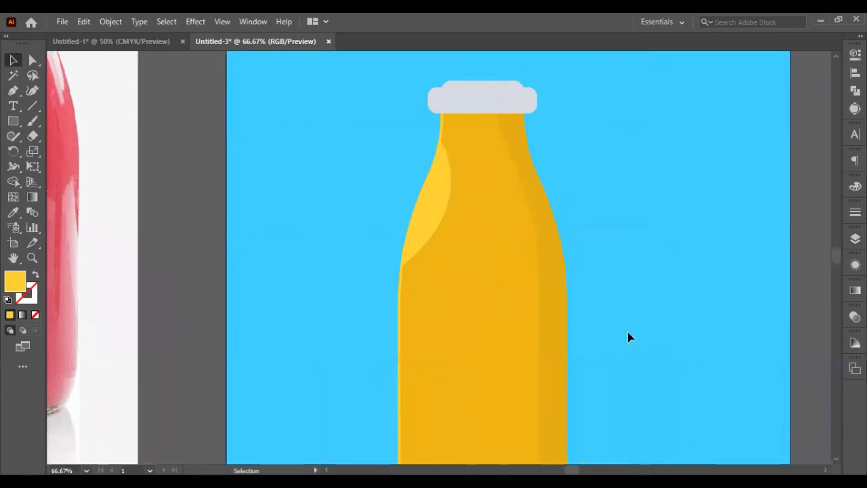
{"action": "scroll", "coordinate": [590, 309], "scroll_direction": "up", "scroll_amount": 3}
{"action": "scroll", "coordinate": [595, 311], "scroll_direction": "up", "scroll_amount": 4}
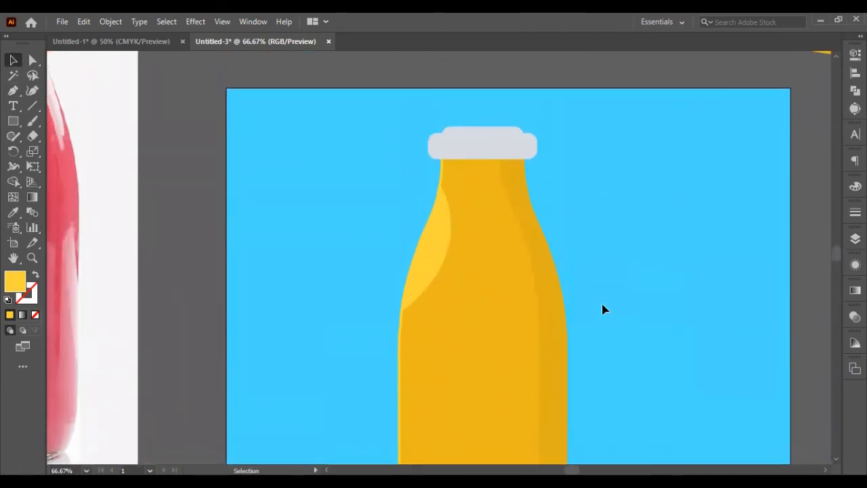
{"action": "key", "text": "ctrl+minus"}
{"action": "scroll", "coordinate": [542, 271], "scroll_direction": "down", "scroll_amount": 1}
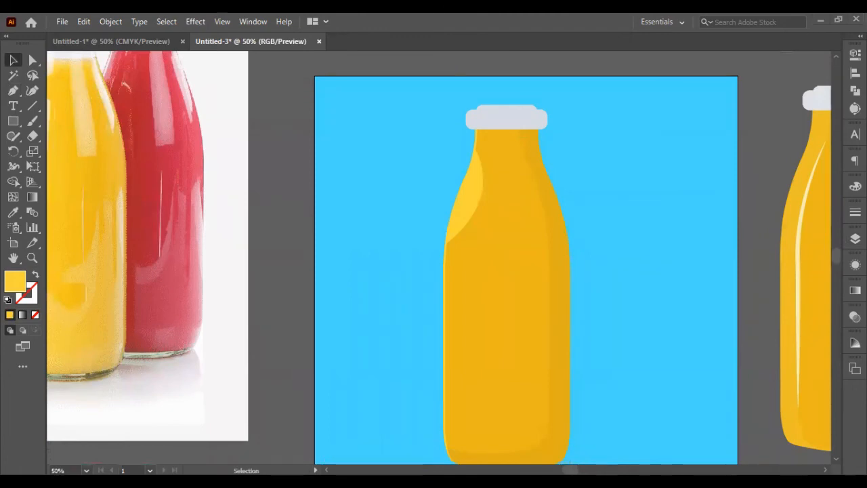
{"action": "scroll", "coordinate": [464, 252], "scroll_direction": "up", "scroll_amount": 1}
{"action": "scroll", "coordinate": [467, 250], "scroll_direction": "down", "scroll_amount": 2}
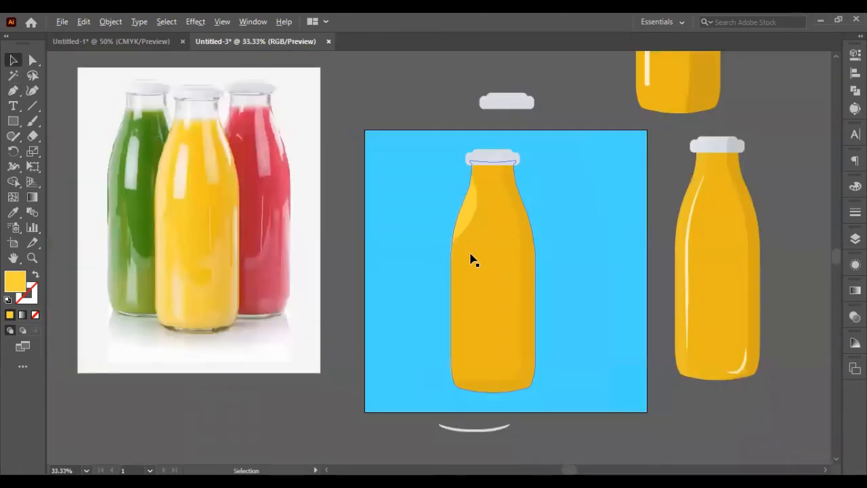
{"action": "scroll", "coordinate": [511, 243], "scroll_direction": "up", "scroll_amount": 1}
{"action": "left_click", "coordinate": [431, 207]}
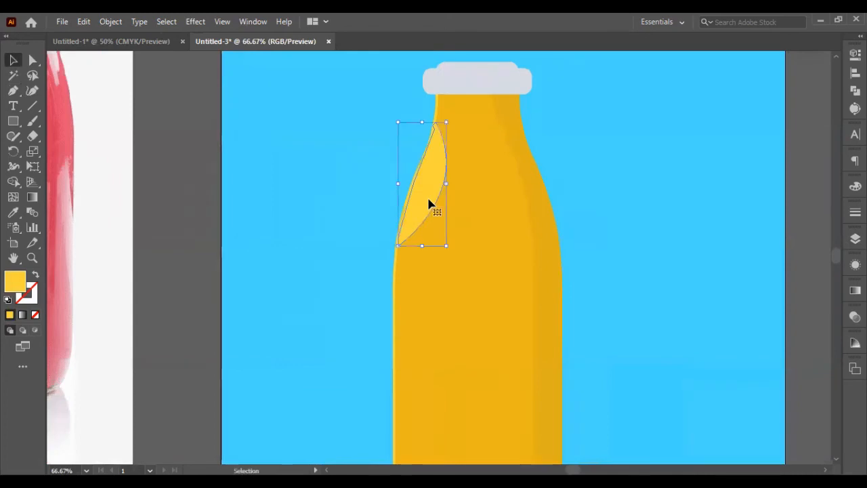
{"action": "key", "text": "Delete"}
{"action": "scroll", "coordinate": [485, 181], "scroll_direction": "up", "scroll_amount": 1}
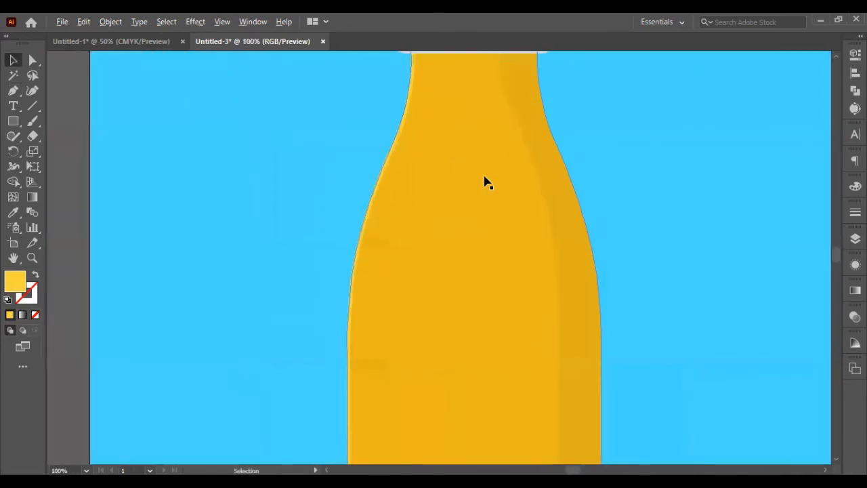
Offset the path of the bottle's body outward by 5 px with Miter joins.
{"action": "scroll", "coordinate": [486, 177], "scroll_direction": "down", "scroll_amount": 2}
{"action": "scroll", "coordinate": [486, 177], "scroll_direction": "up", "scroll_amount": 2}
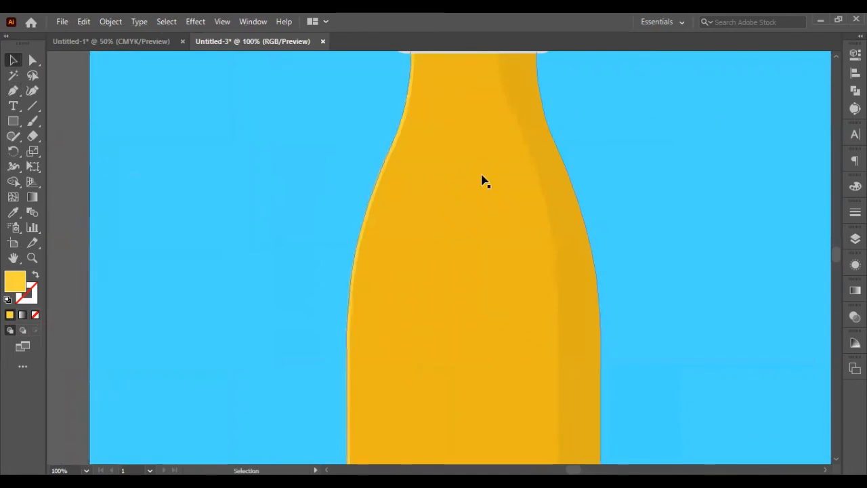
{"action": "left_click", "coordinate": [390, 146]}
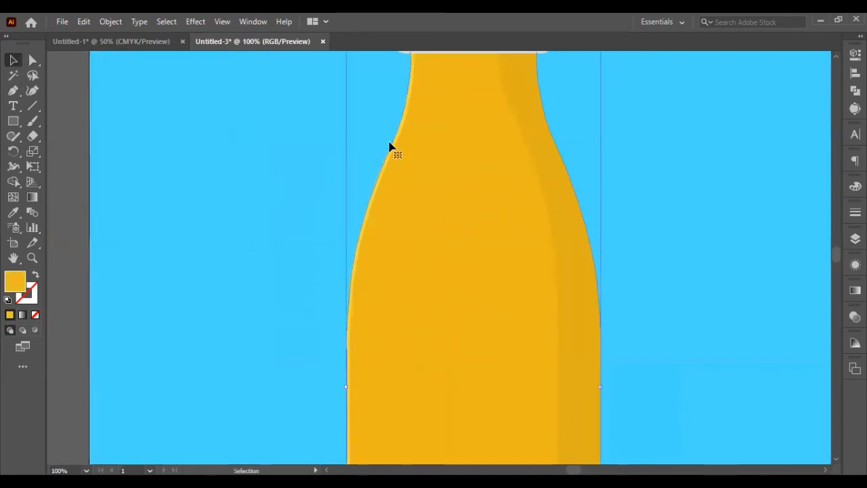
{"action": "left_click", "coordinate": [110, 25]}
{"action": "mouse_move", "coordinate": [180, 321]}
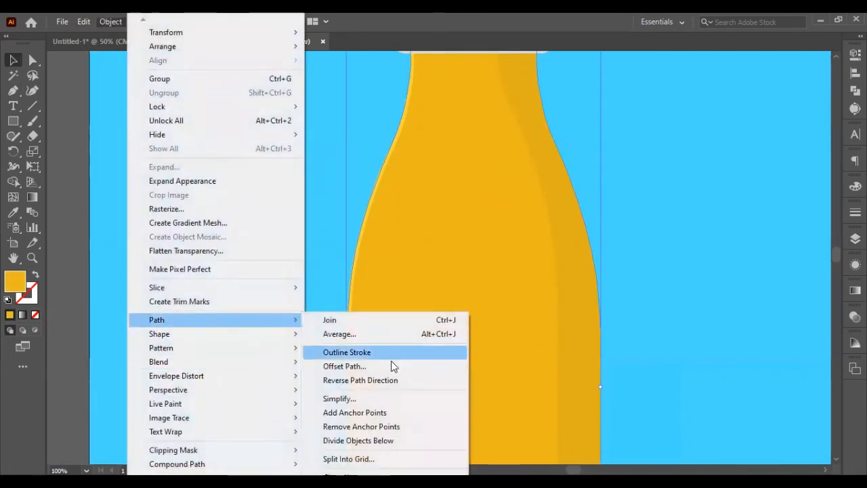
{"action": "left_click", "coordinate": [391, 364]}
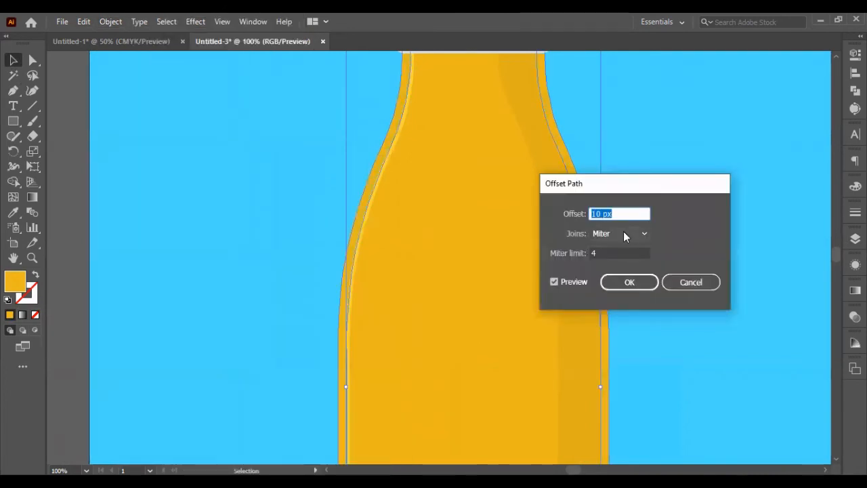
{"action": "key", "text": "Down"}
{"action": "key", "text": "Down"}
{"action": "key", "text": "Down"}
{"action": "key", "text": "Down"}
{"action": "key", "text": "Down"}
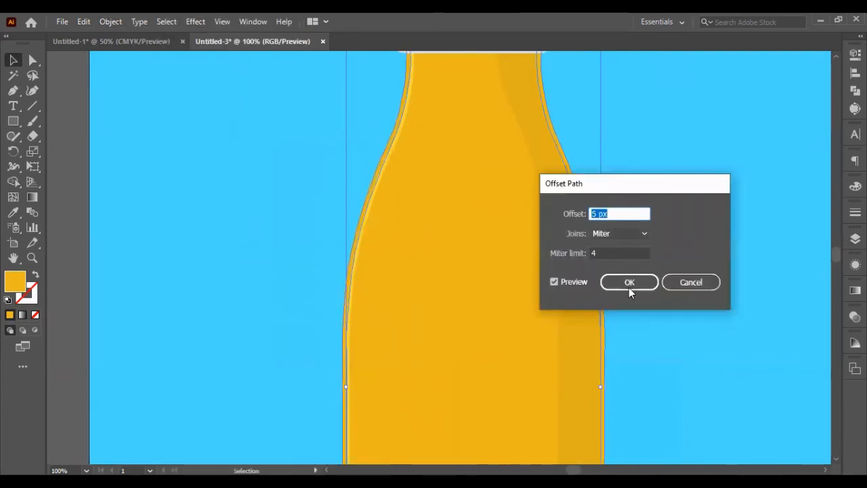
{"action": "left_click", "coordinate": [629, 283]}
Fill the offset bottle shape with dark navy blue to form an outline around the body.
{"action": "double_click", "coordinate": [17, 284]}
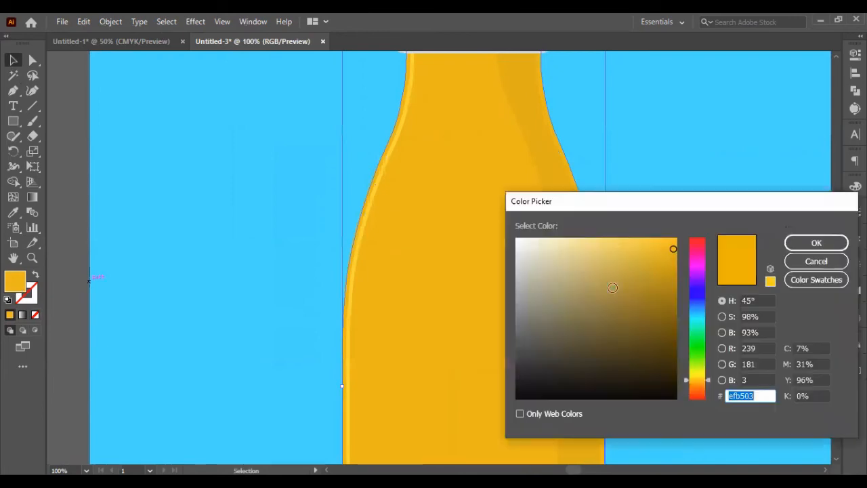
{"action": "left_click", "coordinate": [697, 296]}
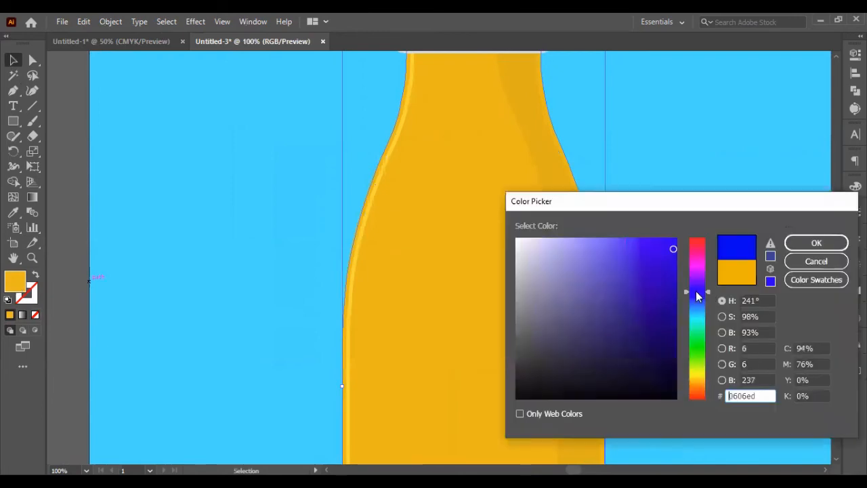
{"action": "left_click", "coordinate": [816, 261]}
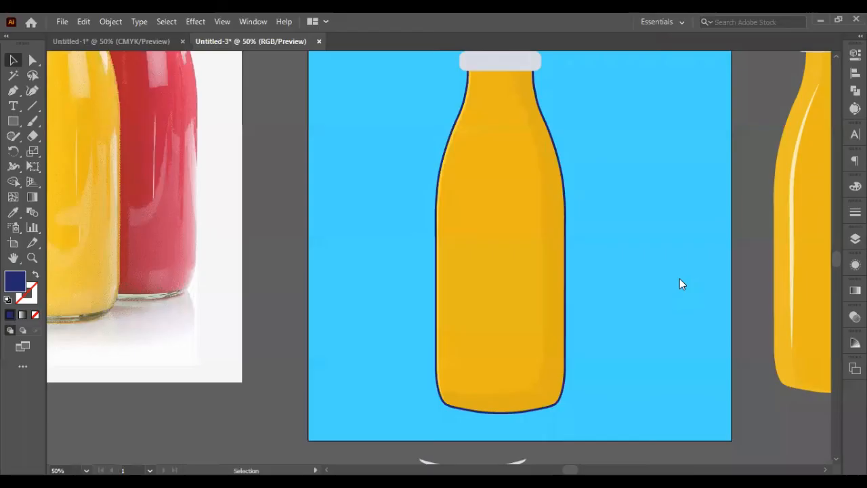
Duplicate the light grey bottle cap and place the copy on the blue background beside the original.
{"action": "scroll", "coordinate": [614, 185], "scroll_direction": "up", "scroll_amount": 1}
{"action": "scroll", "coordinate": [566, 210], "scroll_direction": "up", "scroll_amount": 1}
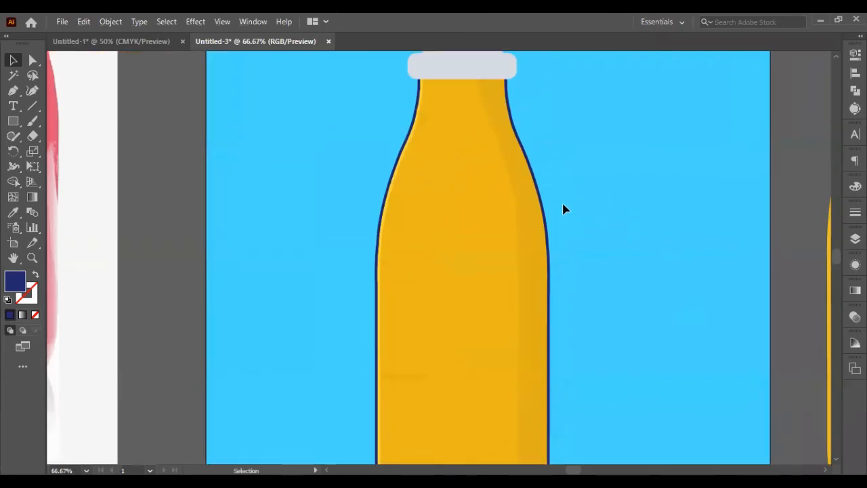
{"action": "scroll", "coordinate": [420, 183], "scroll_direction": "up", "scroll_amount": 3}
{"action": "scroll", "coordinate": [409, 159], "scroll_direction": "down", "scroll_amount": 4}
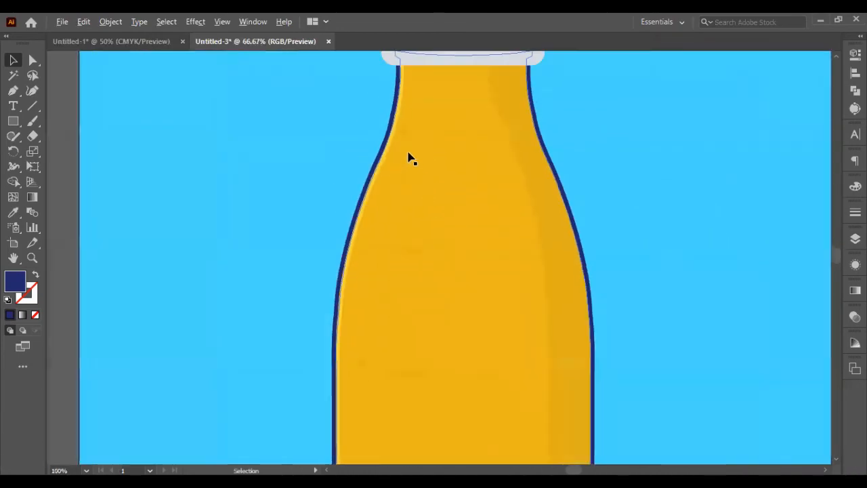
{"action": "scroll", "coordinate": [467, 116], "scroll_direction": "up", "scroll_amount": 1}
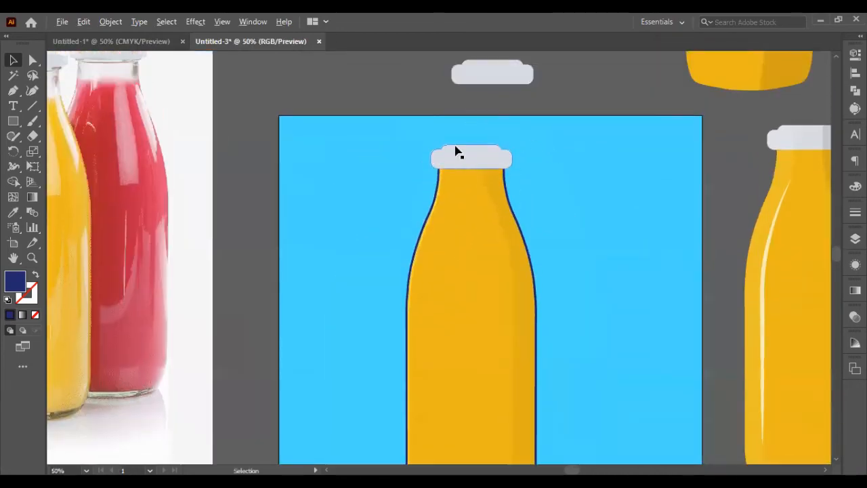
{"action": "scroll", "coordinate": [454, 154], "scroll_direction": "up", "scroll_amount": 6}
{"action": "scroll", "coordinate": [463, 204], "scroll_direction": "down", "scroll_amount": 2}
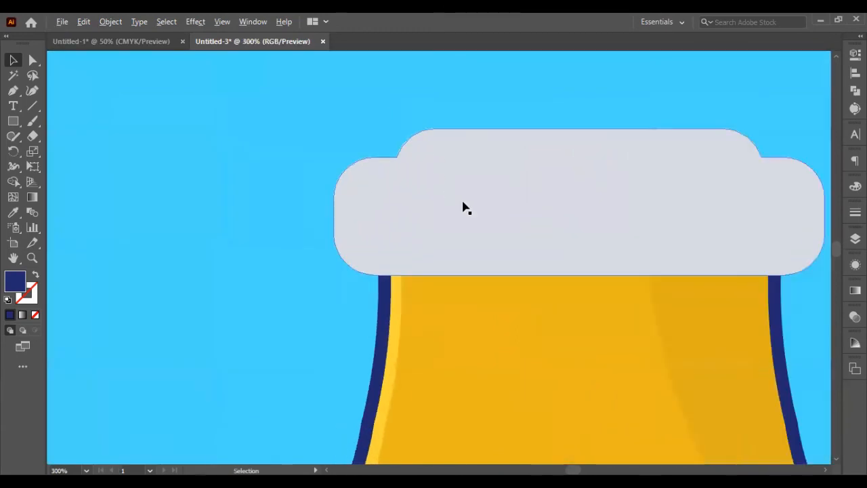
{"action": "left_click", "coordinate": [542, 205]}
{"action": "key", "text": "ctrl+c"}
{"action": "key", "text": "ctrl+v"}
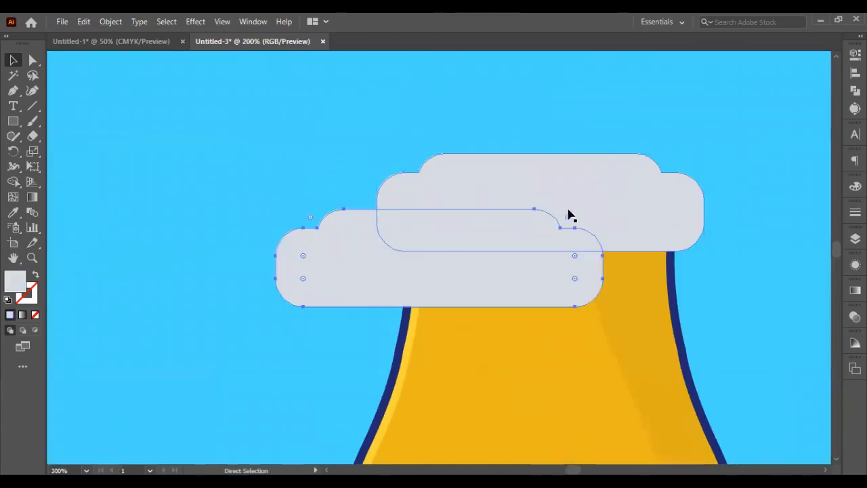
{"action": "left_click_drag", "start_coordinate": [424, 265], "coordinate": [214, 176]}
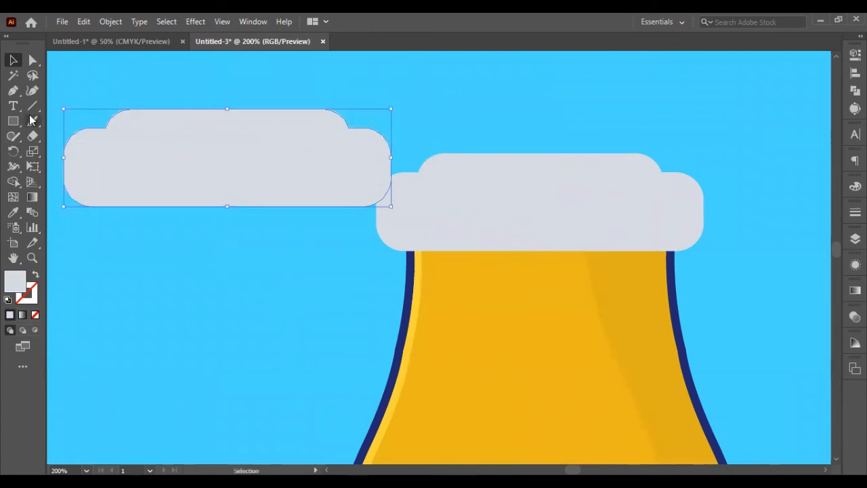
Draw a closed Pen tool shape with a slanted left edge that covers the right part of the cap copy.
{"action": "left_click", "coordinate": [13, 90]}
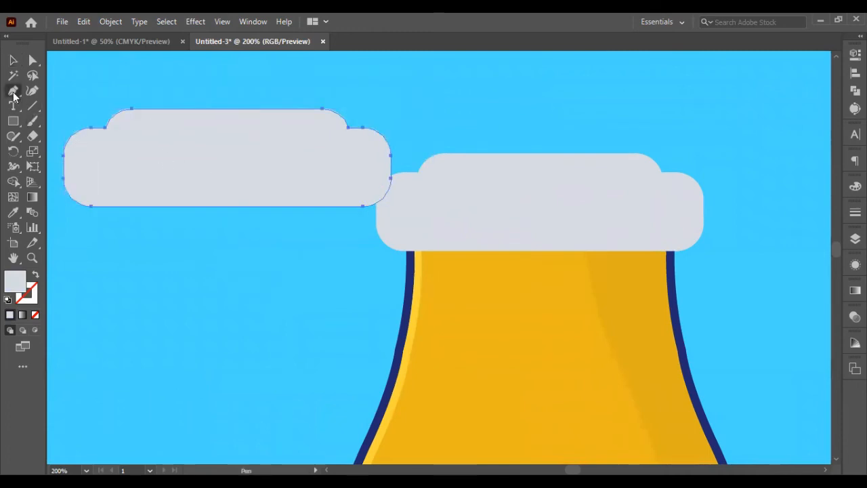
{"action": "left_click", "coordinate": [227, 93]}
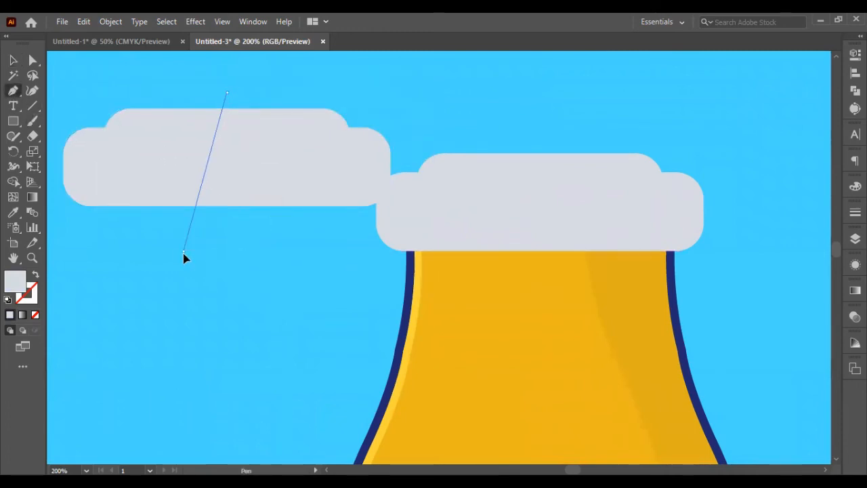
{"action": "left_click", "coordinate": [184, 250]}
{"action": "left_click", "coordinate": [336, 258]}
{"action": "left_click", "coordinate": [455, 123]}
{"action": "left_click", "coordinate": [394, 67]}
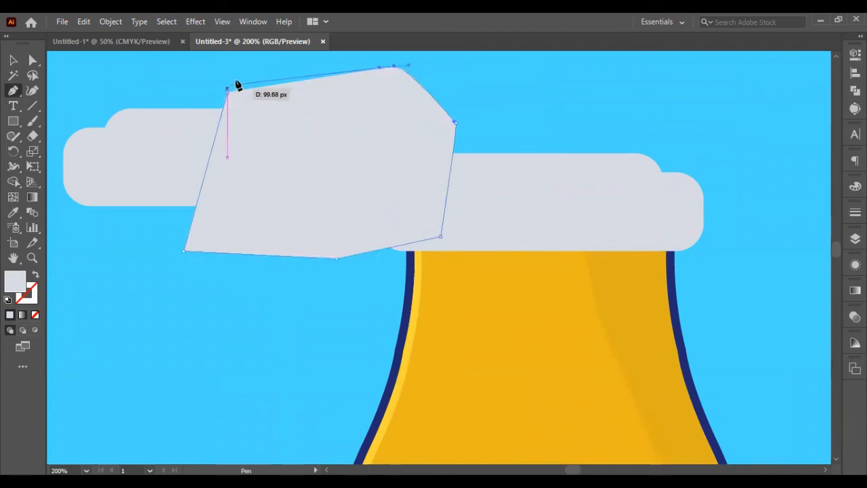
{"action": "left_click", "coordinate": [227, 93]}
Intersect the slanted shape with the cap copy so only their overlapping right part is kept.
{"action": "key", "text": "v"}
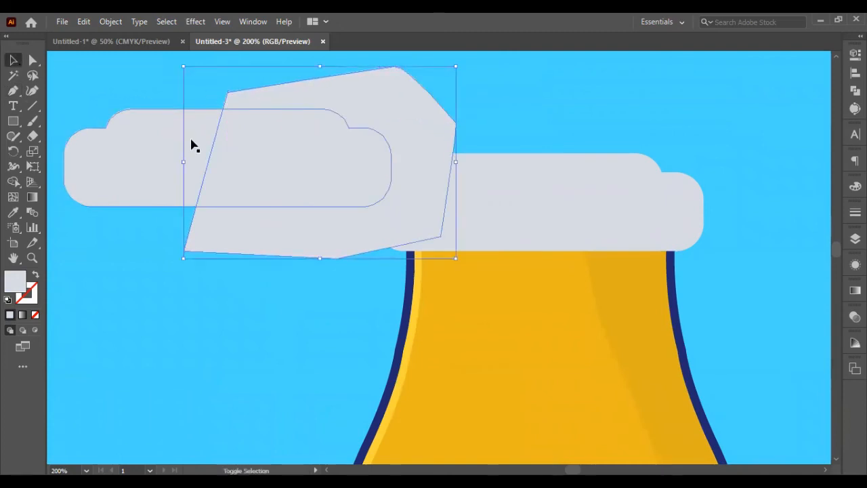
{"action": "left_click", "coordinate": [135, 157], "text": "shift"}
{"action": "left_click", "coordinate": [855, 73]}
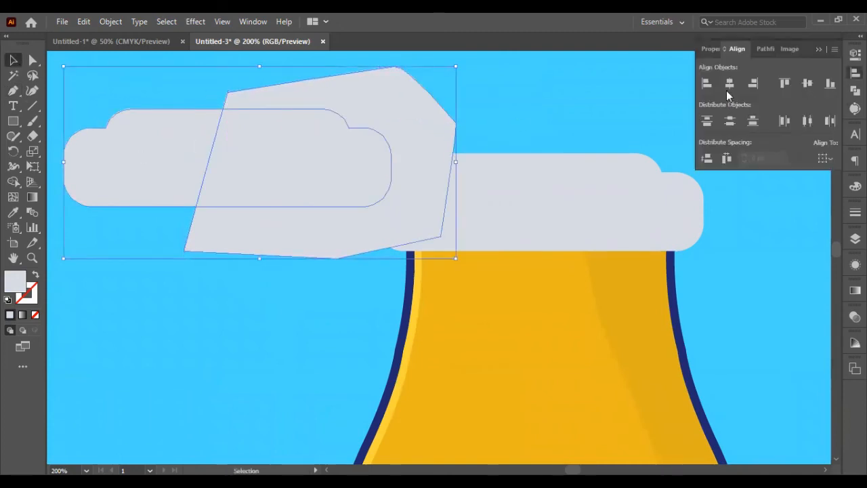
{"action": "left_click", "coordinate": [855, 91]}
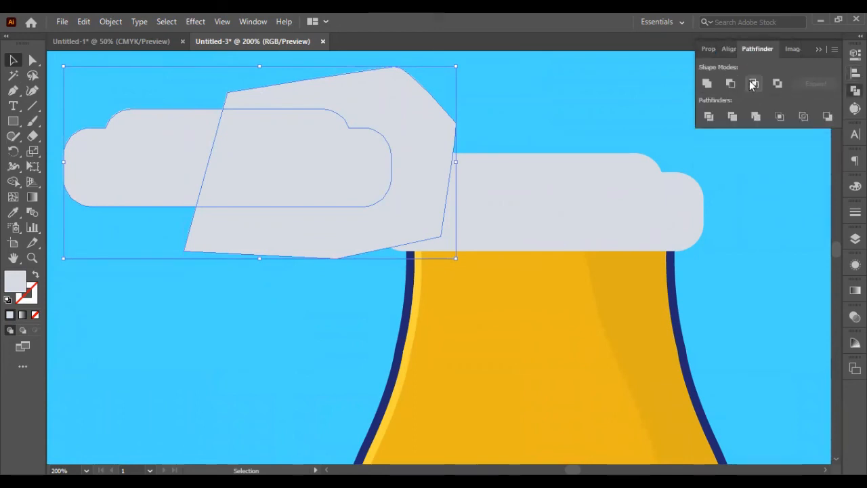
{"action": "left_click", "coordinate": [751, 83]}
Place the cut piece over the cap's right half, align it with the cap's edges, and nudge both into place on the neck.
{"action": "left_click_drag", "start_coordinate": [243, 178], "coordinate": [581, 208]}
{"action": "left_click", "coordinate": [492, 184], "text": "shift"}
{"action": "left_click", "coordinate": [728, 49]}
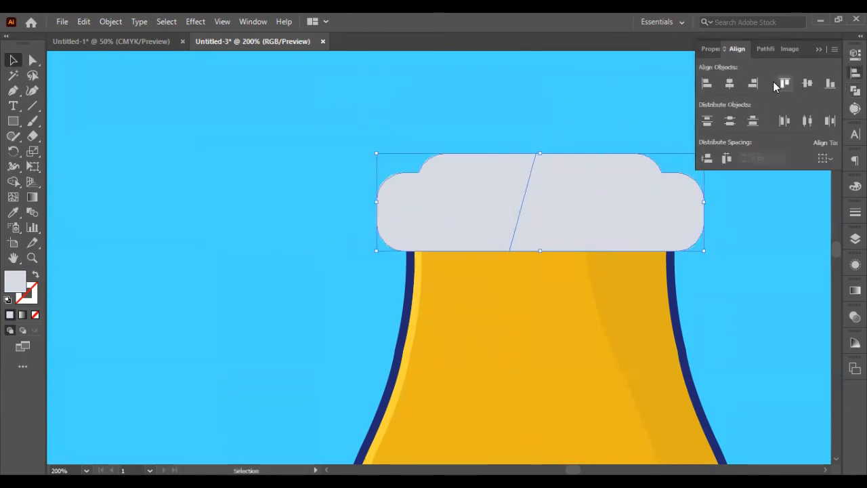
{"action": "left_click", "coordinate": [737, 81]}
{"action": "left_click", "coordinate": [745, 86]}
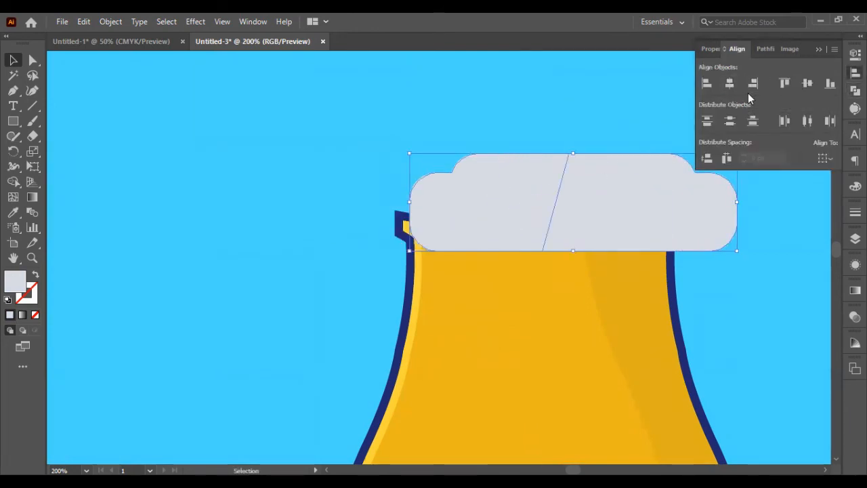
{"action": "key", "text": "shift+Left"}
{"action": "key", "text": "shift+Left"}
{"action": "key", "text": "shift+Left"}
{"action": "key", "text": "shift+Right"}
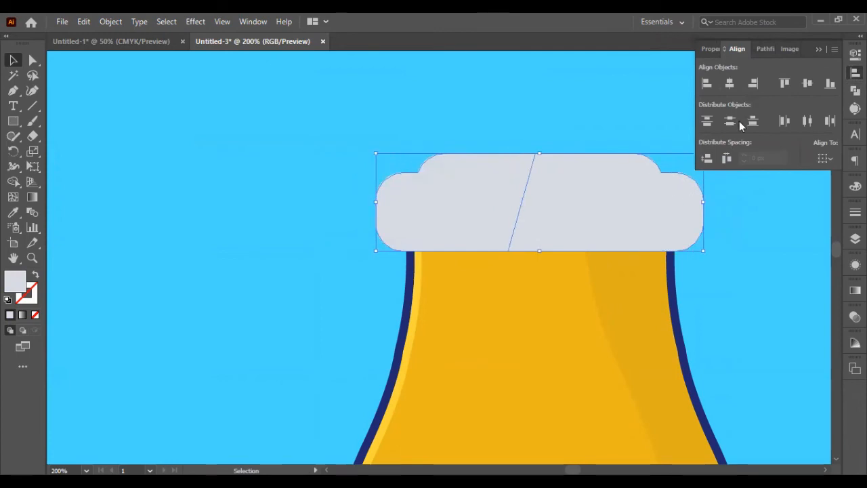
{"action": "key", "text": "Right"}
{"action": "left_click", "coordinate": [753, 208]}
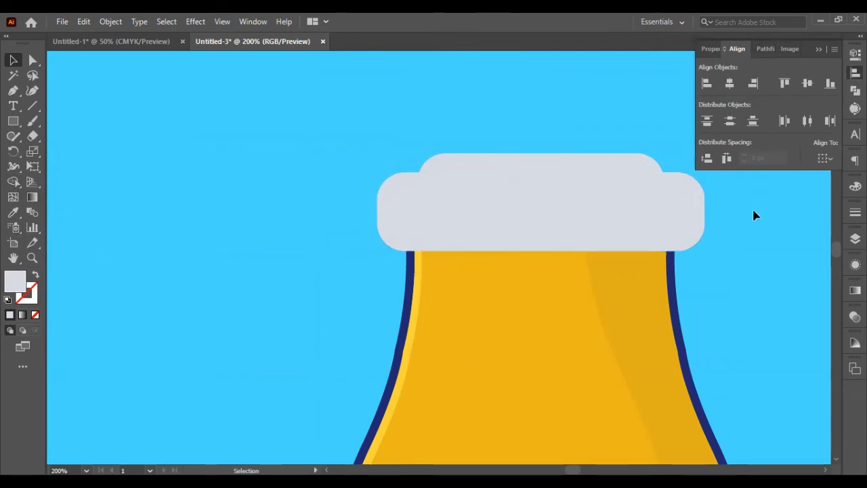
Apply the bottle's shadow appearance to the cap's right piece with the Eyedropper.
{"action": "left_click", "coordinate": [648, 208]}
{"action": "left_click", "coordinate": [13, 213]}
{"action": "left_click", "coordinate": [575, 290]}
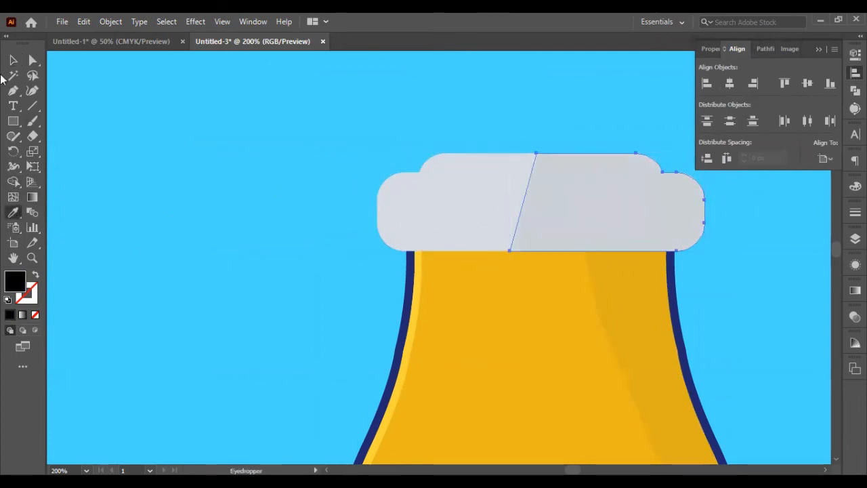
Move both anchor points of the cap shadow's slanted edge slightly to the right, and deselect the shape.
{"action": "left_click", "coordinate": [36, 64]}
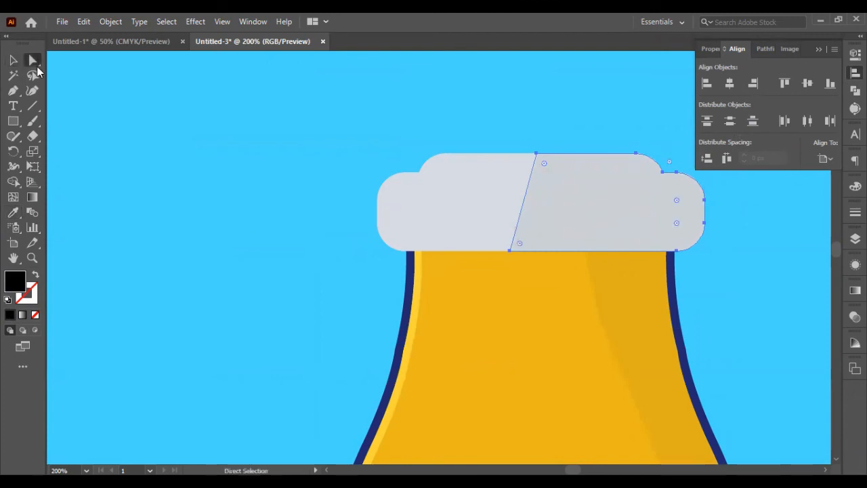
{"action": "left_click", "coordinate": [511, 251]}
{"action": "left_click", "coordinate": [536, 155], "text": "shift"}
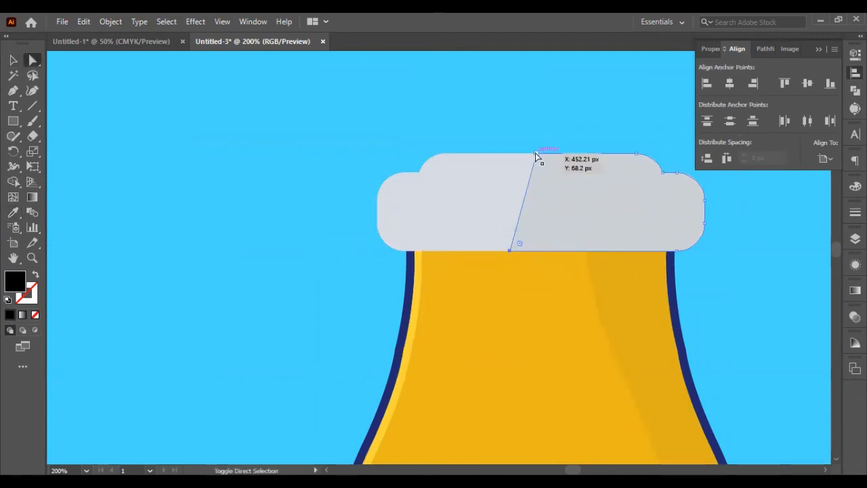
{"action": "left_click_drag", "start_coordinate": [536, 157], "coordinate": [554, 156]}
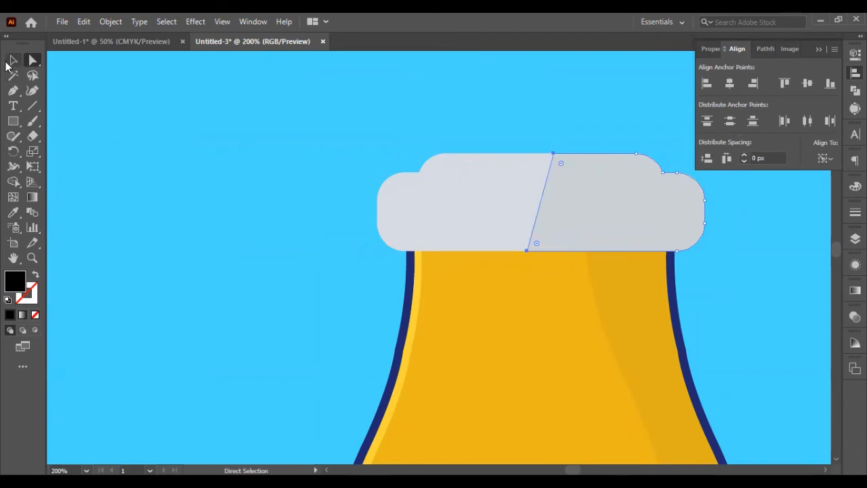
{"action": "left_click", "coordinate": [12, 61]}
{"action": "left_click", "coordinate": [210, 235]}
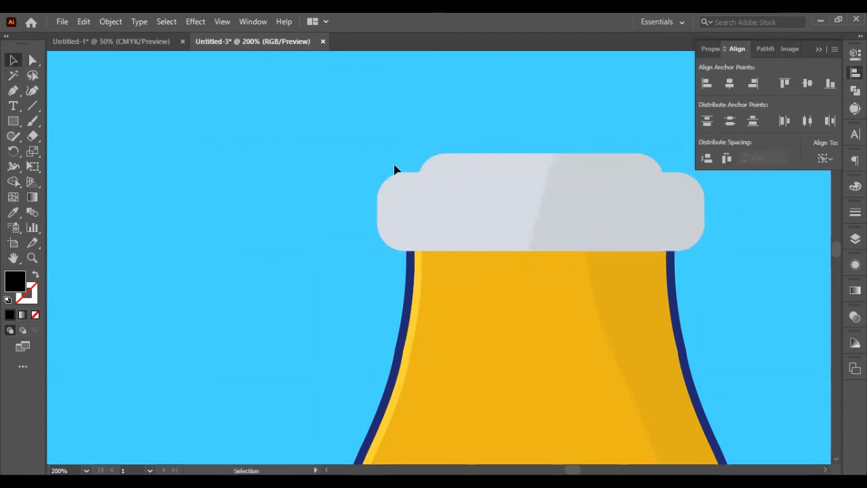
Duplicate the light gray cap shape and place the copy in the empty area beside the bottle neck.
{"action": "left_click", "coordinate": [443, 212]}
{"action": "key", "text": "ctrl+c"}
{"action": "key", "text": "ctrl+v"}
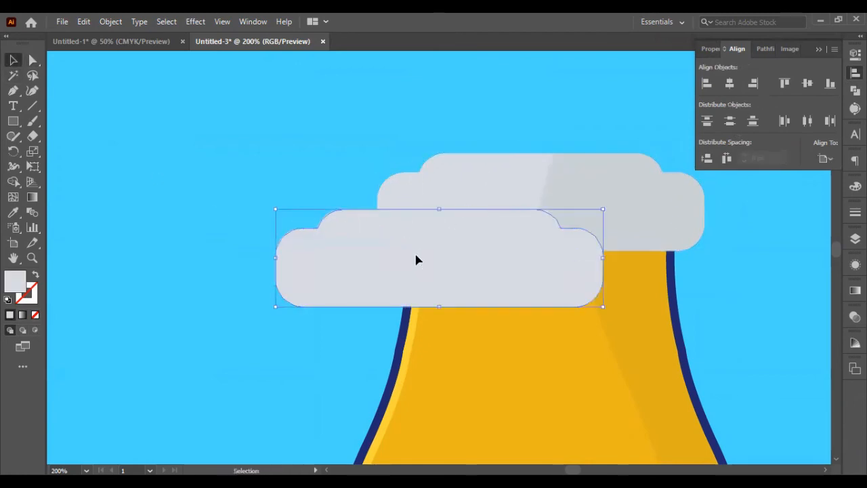
{"action": "left_click_drag", "start_coordinate": [415, 260], "coordinate": [207, 136]}
Offset a second copy of the duplicated cap shape slightly down and to the right of the first.
{"action": "key", "text": "a"}
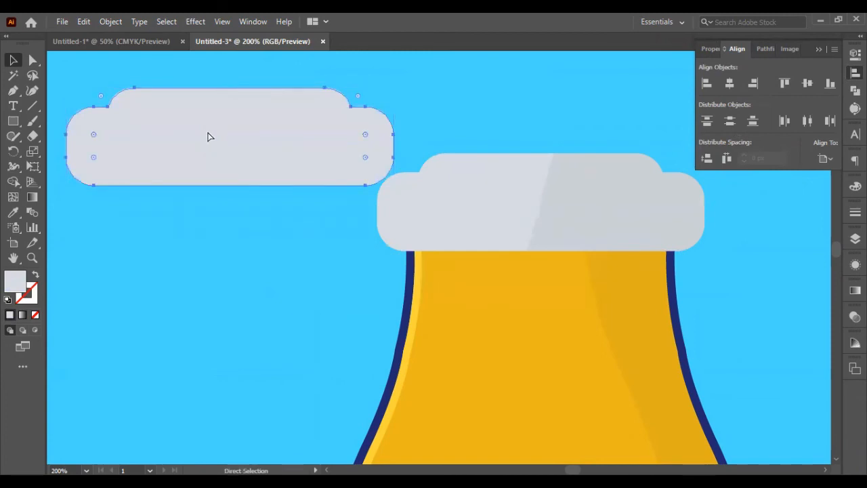
{"action": "key", "text": "v"}
{"action": "key", "text": "Down"}
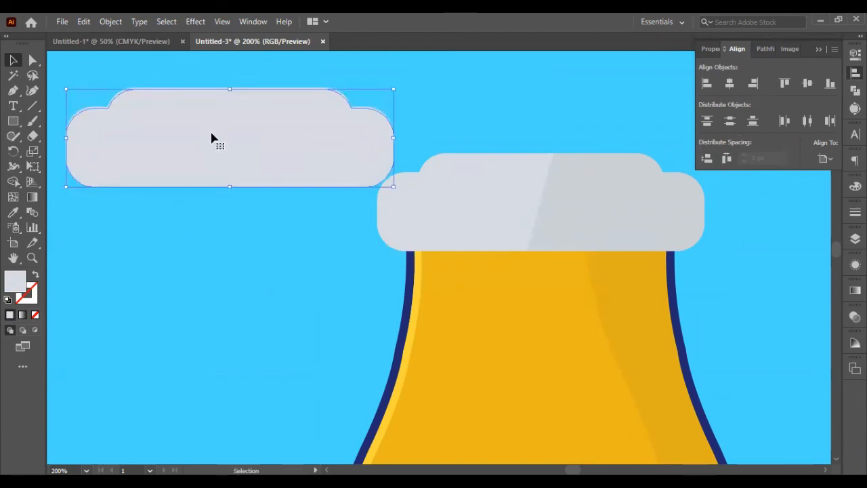
{"action": "key", "text": "Down"}
{"action": "key", "text": "Down"}
{"action": "key", "text": "Down"}
{"action": "key", "text": "Right"}
{"action": "key", "text": "Right"}
{"action": "key", "text": "Right"}
{"action": "key", "text": "Right"}
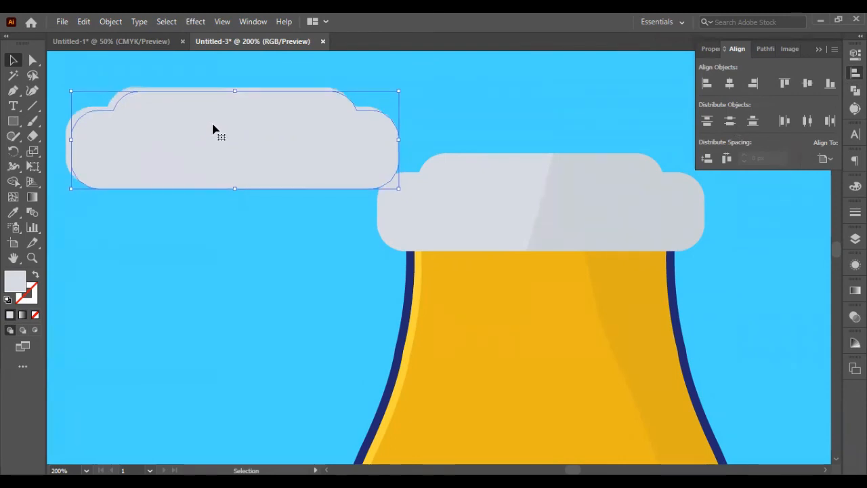
{"action": "key", "text": "Left"}
{"action": "key", "text": "Right"}
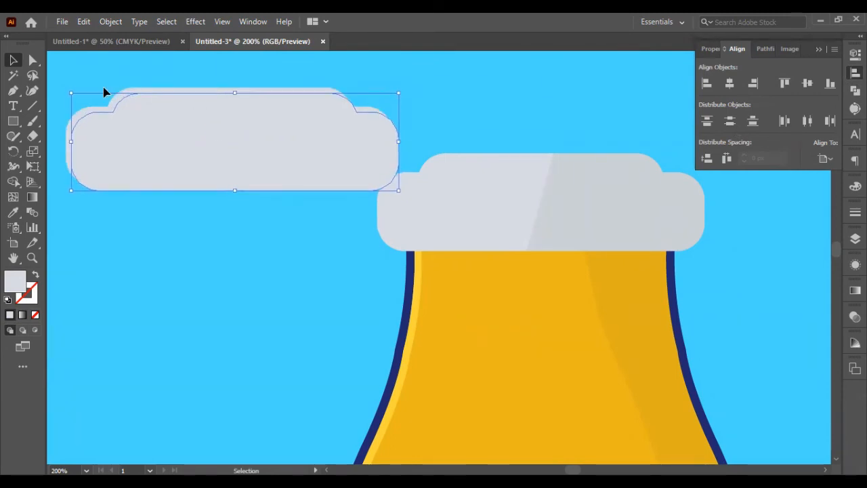
Subtract the offset cap copy from the one behind it and place the remaining thin strip over the cap's upper-left edge.
{"action": "left_click", "coordinate": [67, 126], "text": "shift"}
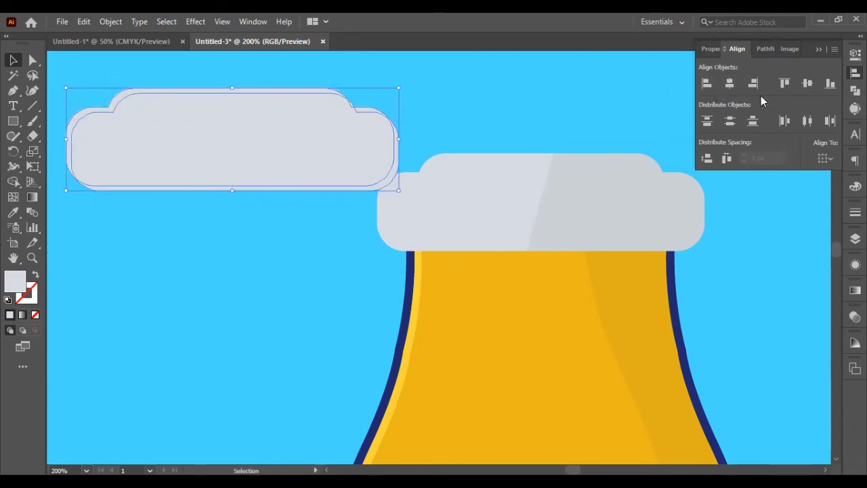
{"action": "left_click", "coordinate": [764, 48]}
{"action": "left_click", "coordinate": [729, 84]}
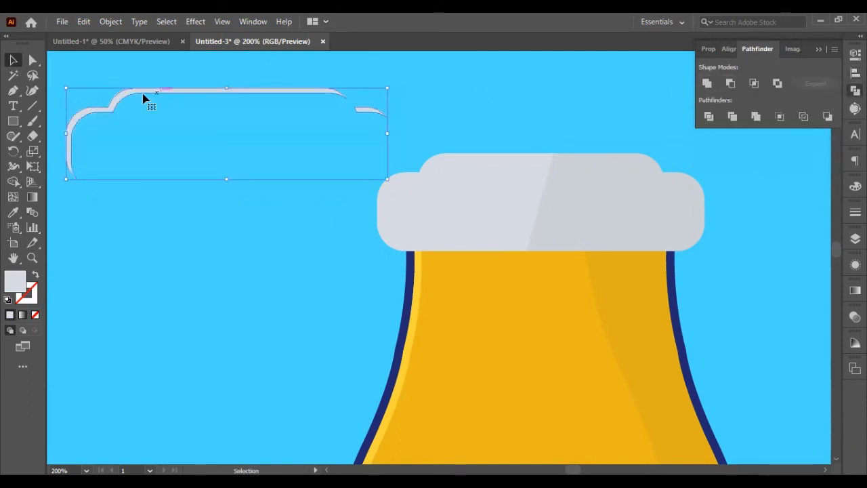
{"action": "left_click_drag", "start_coordinate": [93, 112], "coordinate": [405, 181]}
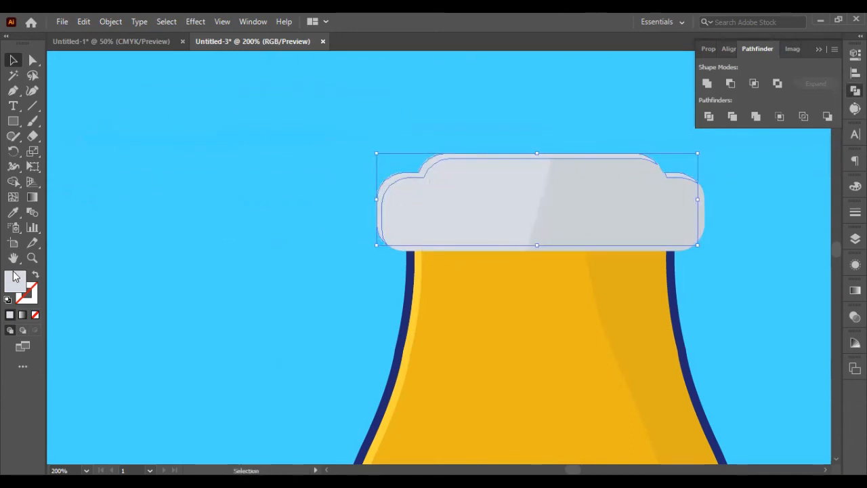
Fill the cap's edge highlight with white (#ffffff), reduce its opacity, and deselect it.
{"action": "double_click", "coordinate": [15, 278]}
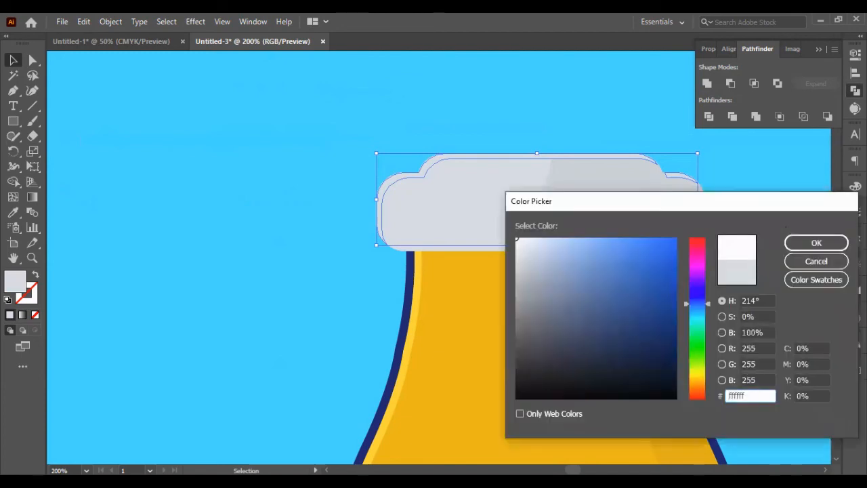
{"action": "left_click", "coordinate": [820, 243]}
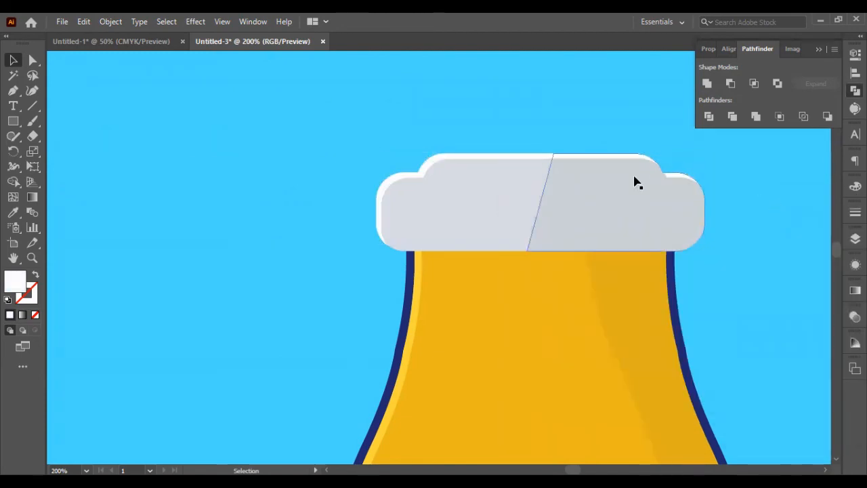
{"action": "left_click", "coordinate": [780, 120]}
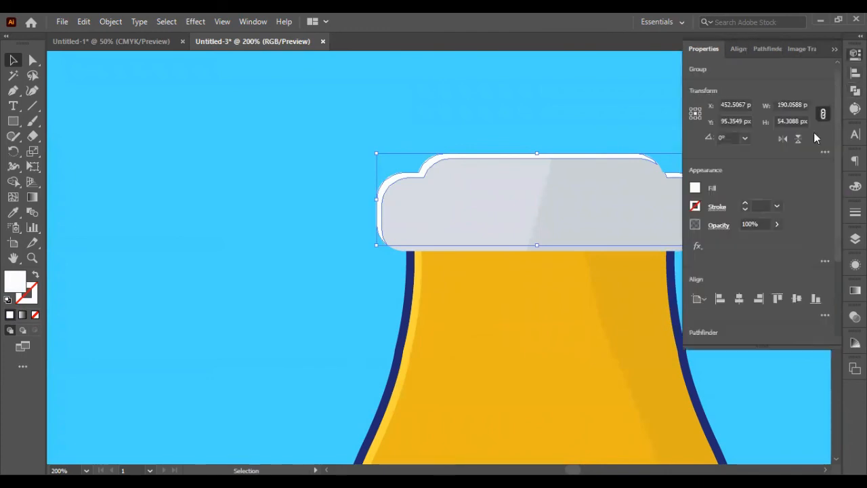
{"action": "left_click", "coordinate": [748, 225]}
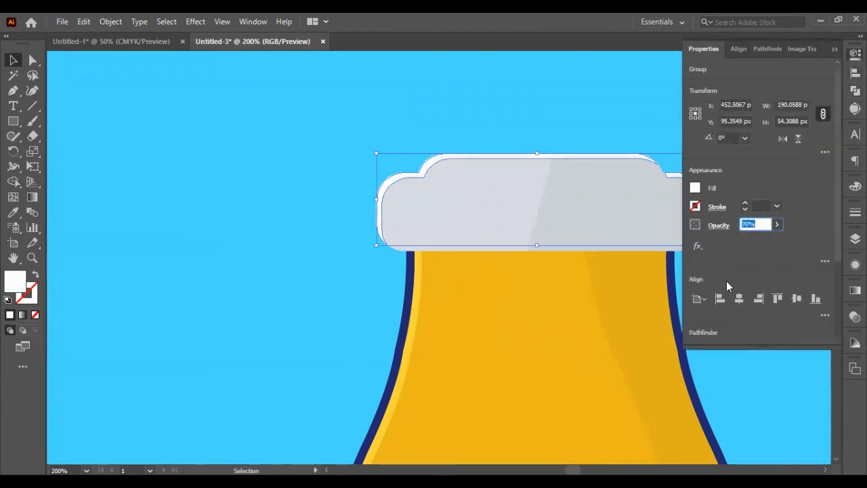
{"action": "left_click", "coordinate": [763, 362]}
{"action": "left_click", "coordinate": [834, 49]}
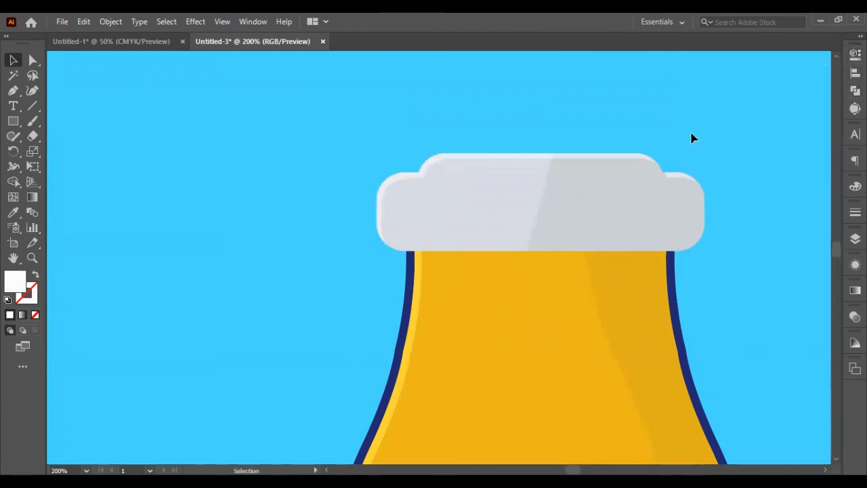
Create an offset path of 4 px around the cap shape with miter joins.
{"action": "scroll", "coordinate": [688, 137], "scroll_direction": "down", "scroll_amount": 1}
{"action": "left_click", "coordinate": [546, 196]}
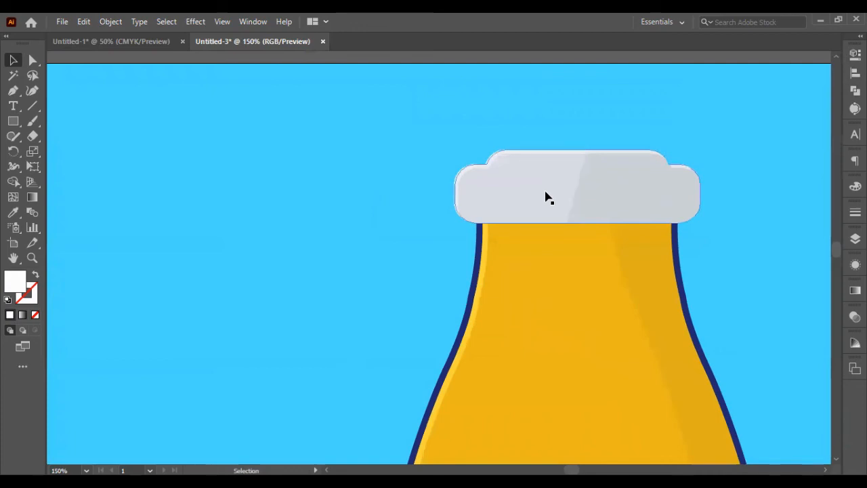
{"action": "left_click", "coordinate": [115, 25]}
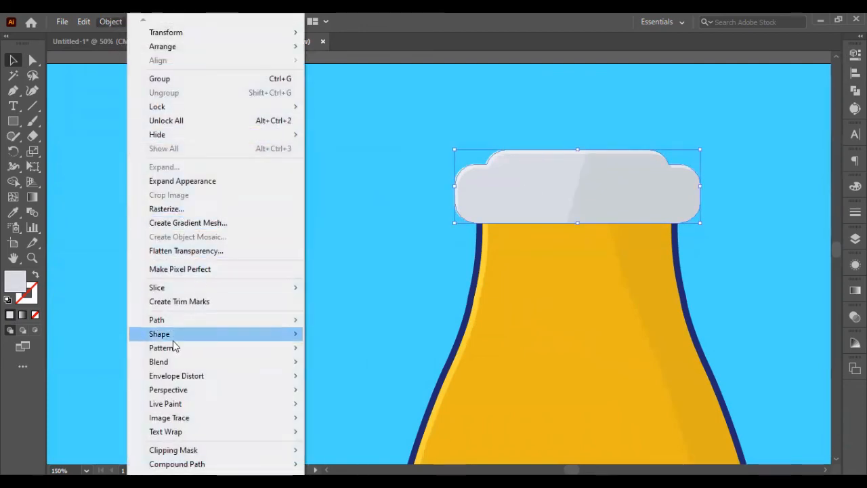
{"action": "mouse_move", "coordinate": [280, 327]}
{"action": "left_click", "coordinate": [331, 365]}
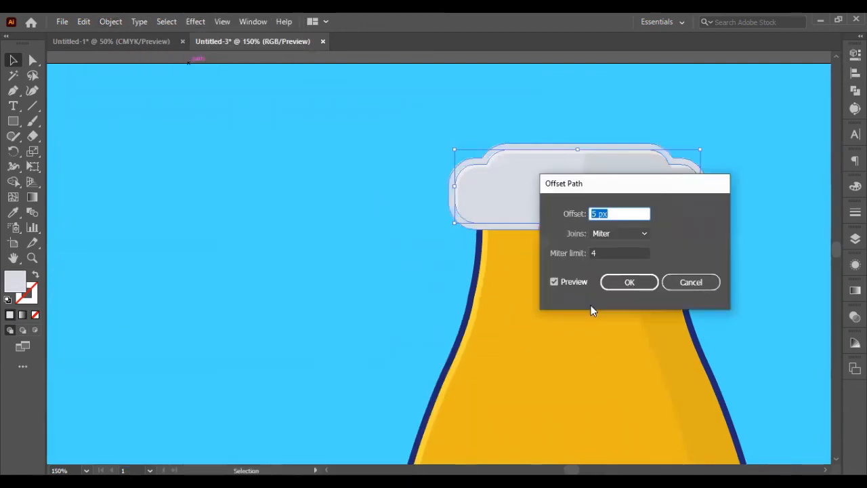
{"action": "type", "text": "4"}
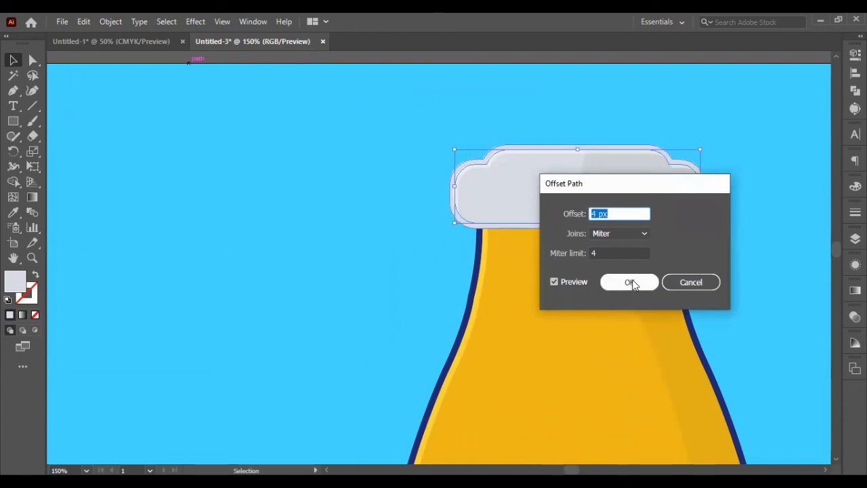
{"action": "left_click", "coordinate": [632, 280]}
Apply the bottle outline's navy color to the cap's offset shape with the Eyedropper and deselect it.
{"action": "key", "text": "i"}
{"action": "left_click", "coordinate": [480, 233]}
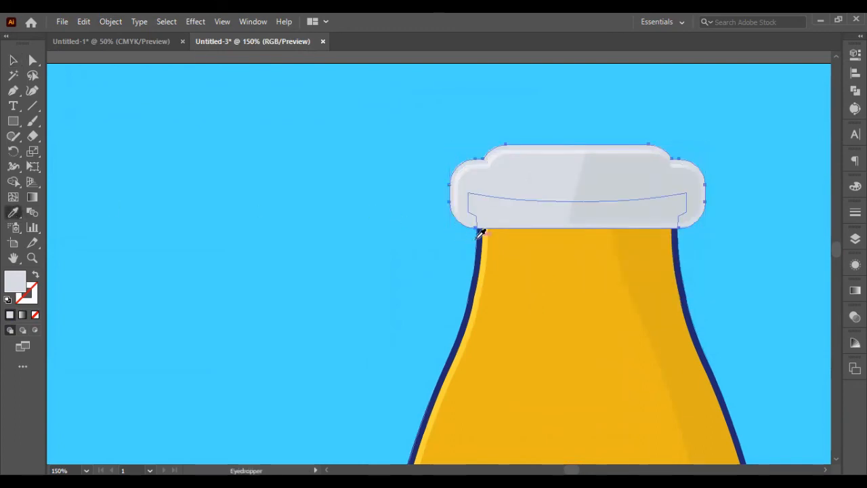
{"action": "left_click", "coordinate": [480, 232]}
{"action": "key", "text": "v"}
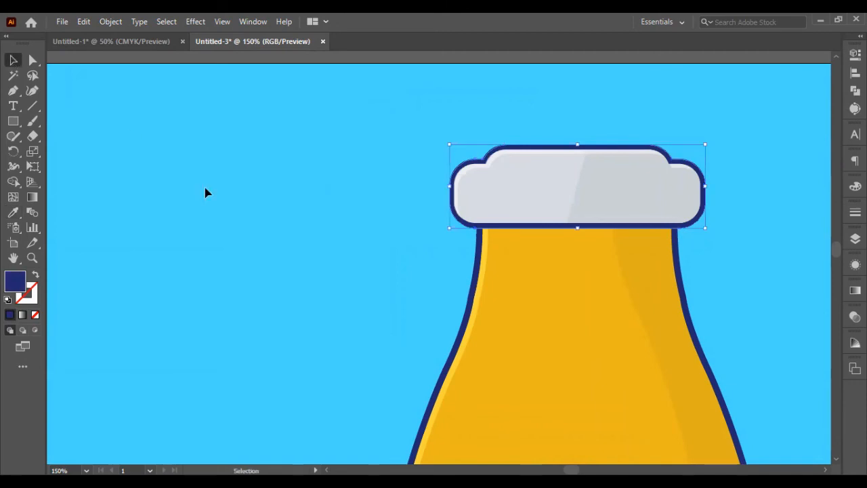
{"action": "left_click", "coordinate": [245, 229]}
Remove the thin yellow highlight along the bottle body's left edge.
{"action": "scroll", "coordinate": [244, 229], "scroll_direction": "down", "scroll_amount": 3, "text": "alt"}
{"action": "scroll", "coordinate": [263, 296], "scroll_direction": "down", "scroll_amount": 5}
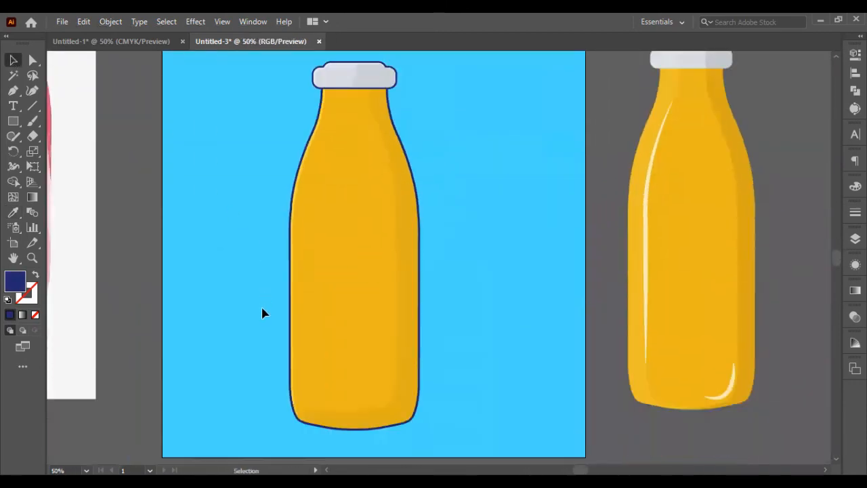
{"action": "scroll", "coordinate": [261, 309], "scroll_direction": "up", "scroll_amount": 3}
{"action": "scroll", "coordinate": [262, 306], "scroll_direction": "down", "scroll_amount": 5}
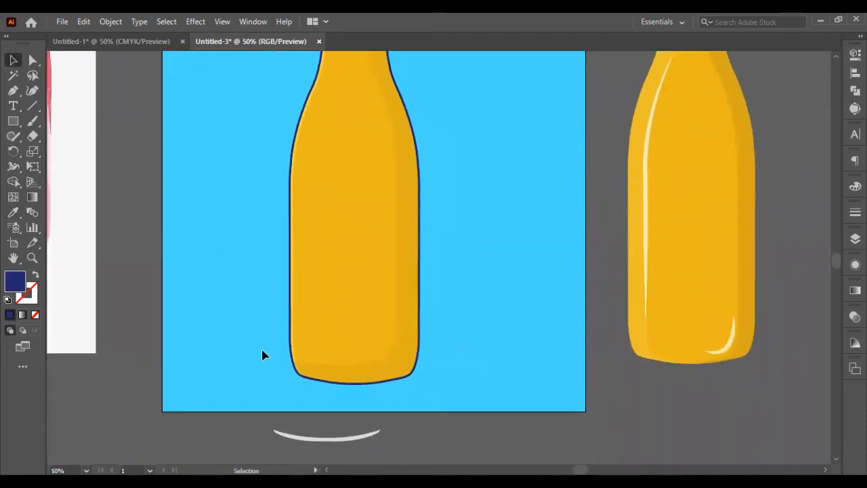
{"action": "scroll", "coordinate": [301, 306], "scroll_direction": "up", "scroll_amount": 1, "text": "alt"}
{"action": "scroll", "coordinate": [304, 253], "scroll_direction": "up", "scroll_amount": 3, "text": "alt"}
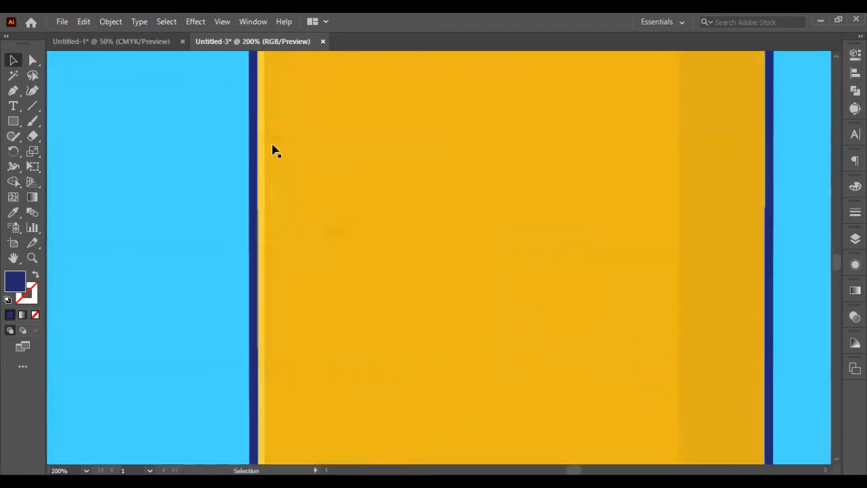
{"action": "scroll", "coordinate": [296, 170], "scroll_direction": "down", "scroll_amount": 4, "text": "alt"}
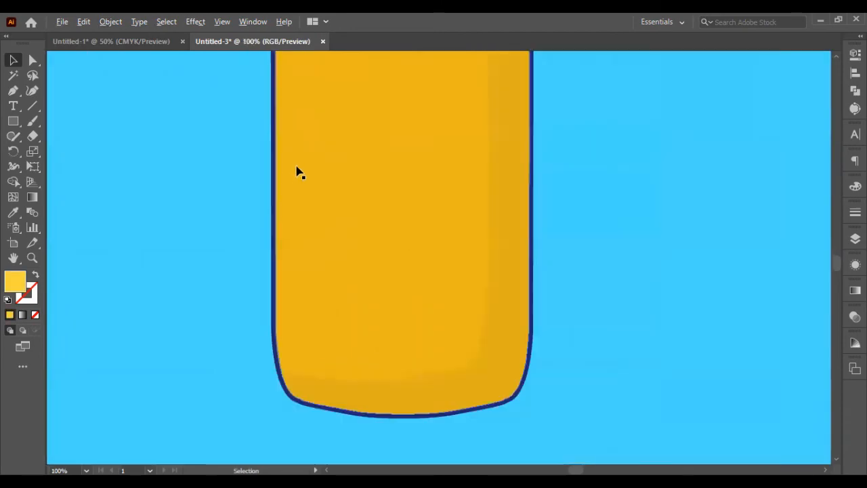
Duplicate the orange bottle body and place the copy to the right of the outlined bottle.
{"action": "scroll", "coordinate": [296, 177], "scroll_direction": "up", "scroll_amount": 2}
{"action": "key", "text": "a"}
{"action": "left_click", "coordinate": [298, 177]}
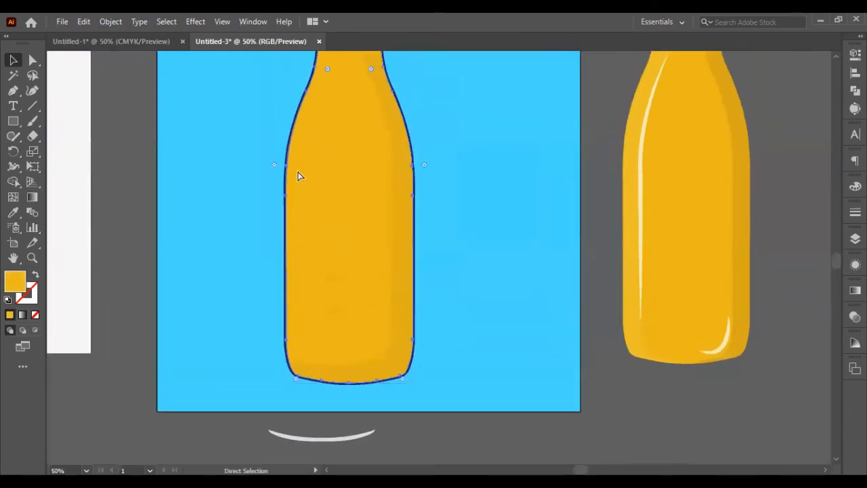
{"action": "left_click_drag", "start_coordinate": [318, 183], "coordinate": [487, 197], "text": "alt"}
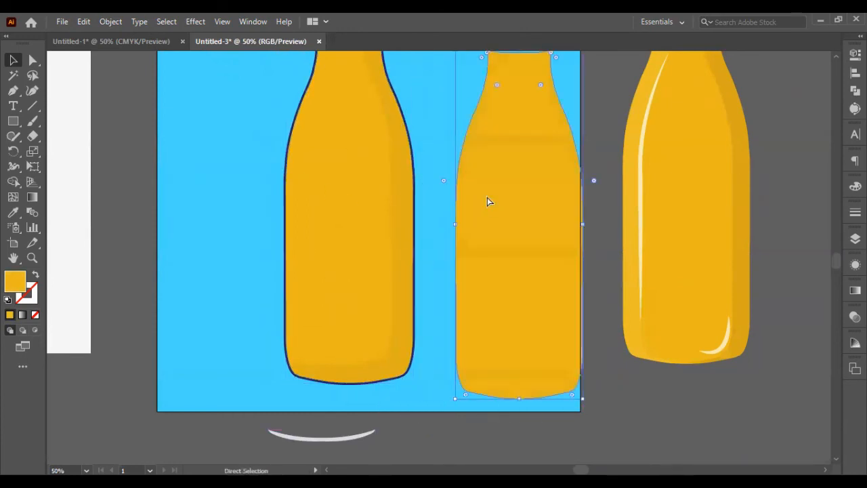
Offset a second copy of the duplicated bottle body slightly to the right and down from the first.
{"action": "key", "text": "v"}
{"action": "key", "text": "Right"}
{"action": "key", "text": "Right"}
{"action": "key", "text": "Right"}
{"action": "key", "text": "Right"}
{"action": "key", "text": "Right"}
{"action": "key", "text": "Right"}
{"action": "key", "text": "Right"}
{"action": "key", "text": "Down"}
{"action": "key", "text": "Down"}
{"action": "key", "text": "Down"}
{"action": "key", "text": "Down"}
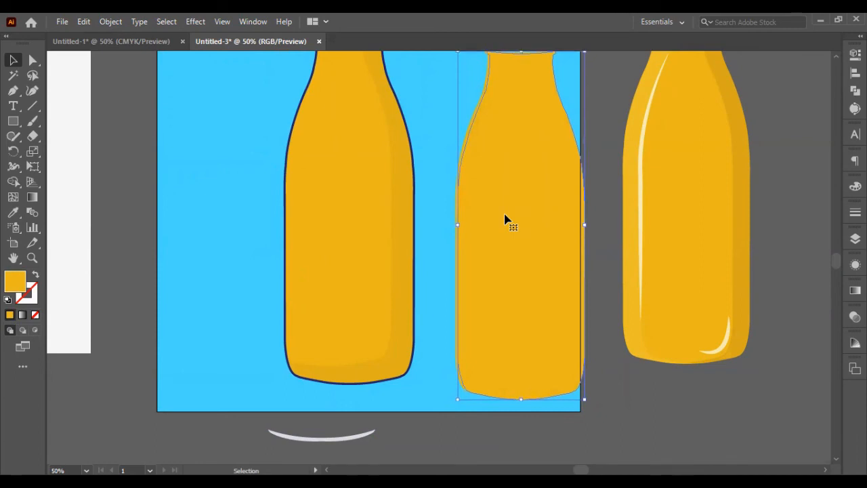
{"action": "key", "text": "Right"}
{"action": "key", "text": "Right"}
{"action": "key", "text": "Right"}
{"action": "key", "text": "Right"}
{"action": "key", "text": "Down"}
{"action": "key", "text": "Down"}
{"action": "key", "text": "Down"}
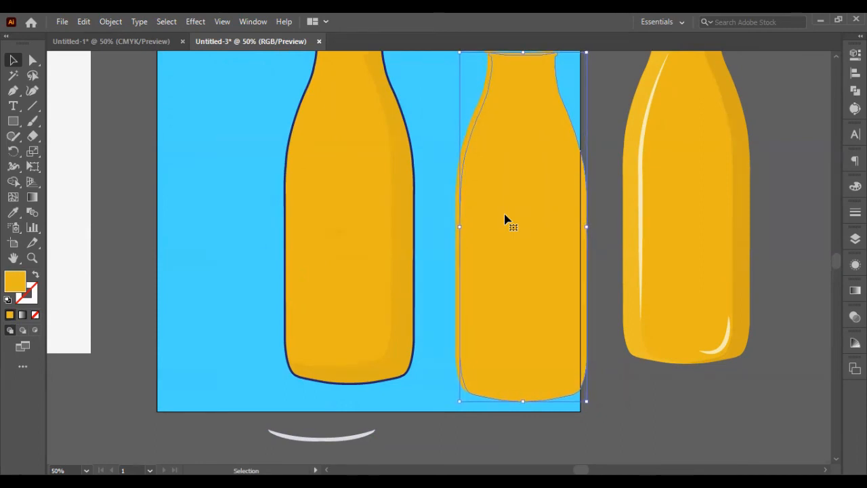
Select both overlapping bottle body copies and subtract the front one, keeping only the thin strip along the left and top edges.
{"action": "scroll", "coordinate": [576, 155], "scroll_direction": "up", "scroll_amount": 3}
{"action": "left_click_drag", "start_coordinate": [612, 138], "coordinate": [445, 237]}
{"action": "left_click", "coordinate": [855, 89]}
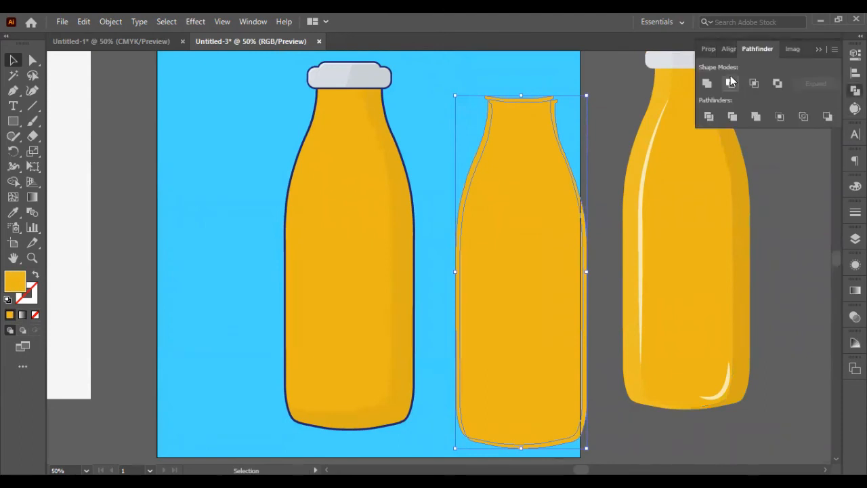
{"action": "left_click", "coordinate": [730, 82]}
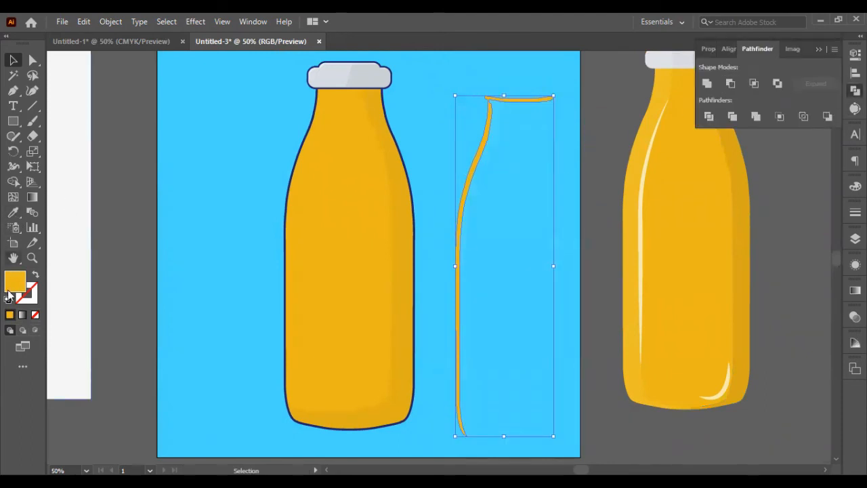
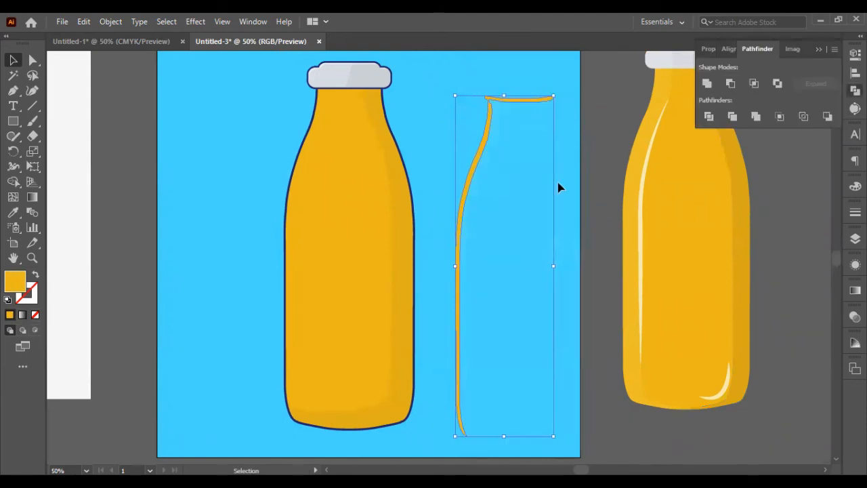
Fill the thin bottle strip with light yellow #ffde80.
{"action": "double_click", "coordinate": [10, 284]}
{"action": "left_click", "coordinate": [596, 238]}
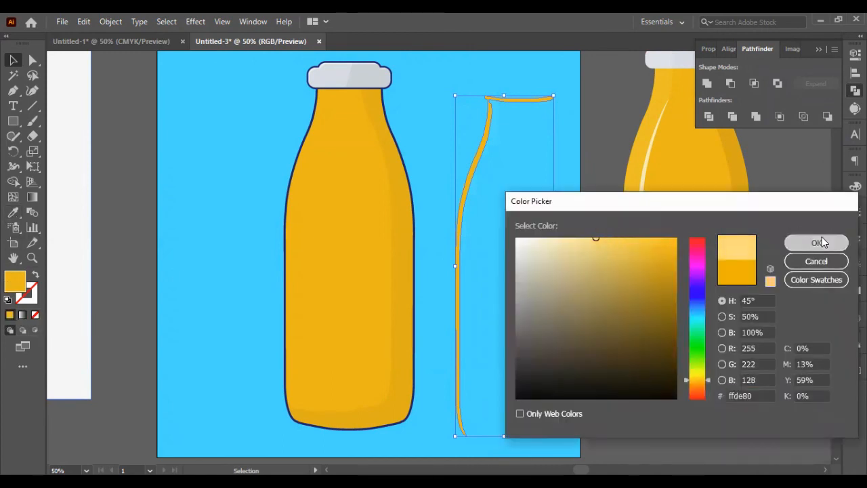
{"action": "key", "text": "Return"}
Move the light yellow strip onto the bottle body's left inner edge, with its top part behind the cap, and deselect it.
{"action": "key", "text": "shift+Left"}
{"action": "key", "text": "shift+Left"}
{"action": "key", "text": "shift+Left"}
{"action": "key", "text": "shift+Left"}
{"action": "key", "text": "shift+Left"}
{"action": "key", "text": "shift+Left"}
{"action": "key", "text": "shift+Left"}
{"action": "key", "text": "shift+Left"}
{"action": "key", "text": "shift+Left"}
{"action": "key", "text": "shift+Left"}
{"action": "key", "text": "shift+Left"}
{"action": "key", "text": "shift+Left"}
{"action": "key", "text": "shift+Left"}
{"action": "key", "text": "shift+Left"}
{"action": "key", "text": "shift+Left"}
{"action": "key", "text": "shift+Left"}
{"action": "key", "text": "shift+Left"}
{"action": "key", "text": "shift+Left"}
{"action": "key", "text": "shift+Left"}
{"action": "key", "text": "shift+Left"}
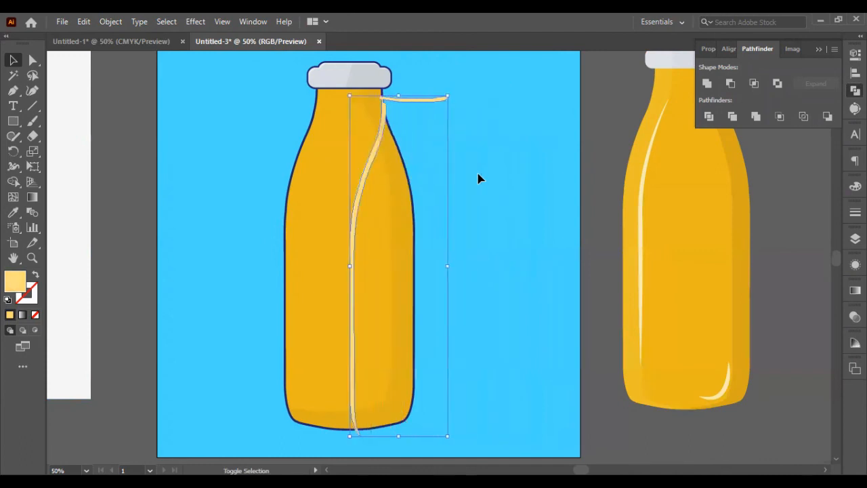
{"action": "key", "text": "shift+Up"}
{"action": "key", "text": "shift+Up"}
{"action": "key", "text": "shift+Up"}
{"action": "key", "text": "shift+Up"}
{"action": "key", "text": "shift+Up"}
{"action": "key", "text": "shift+Left"}
{"action": "key", "text": "shift+Left"}
{"action": "key", "text": "shift+Left"}
{"action": "key", "text": "shift+Left"}
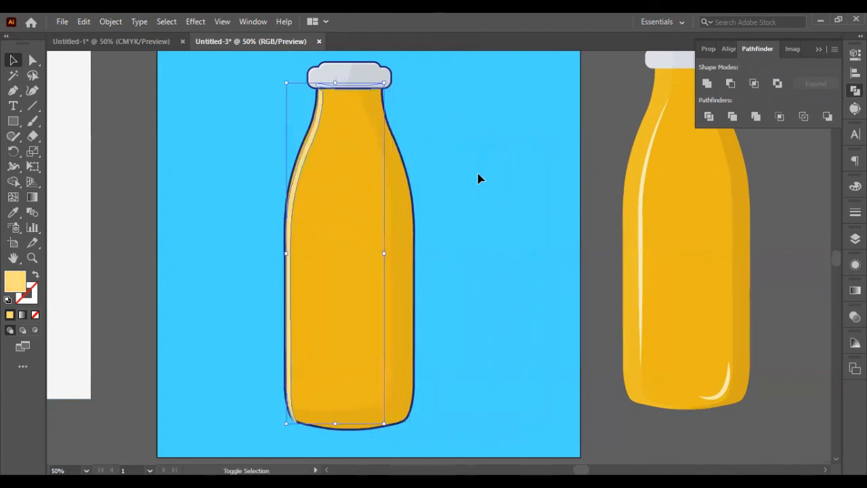
{"action": "key", "text": "Up"}
{"action": "key", "text": "Left"}
{"action": "key", "text": "Left"}
{"action": "key", "text": "Left"}
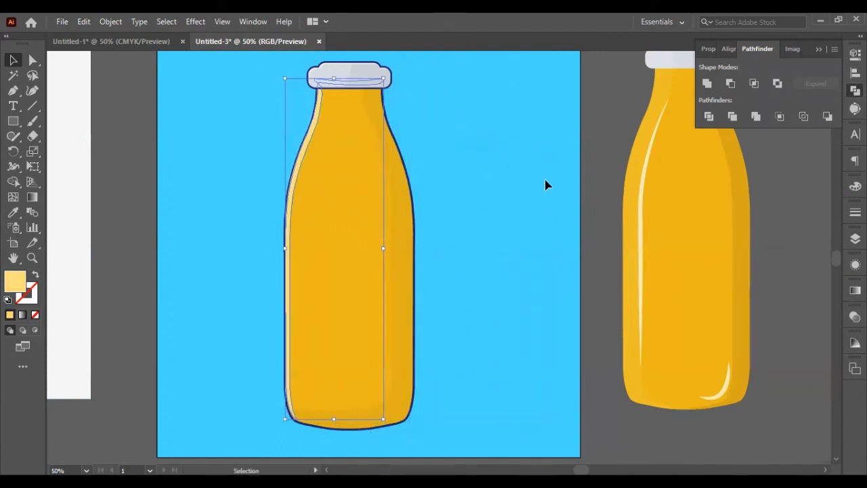
{"action": "left_click", "coordinate": [581, 186]}
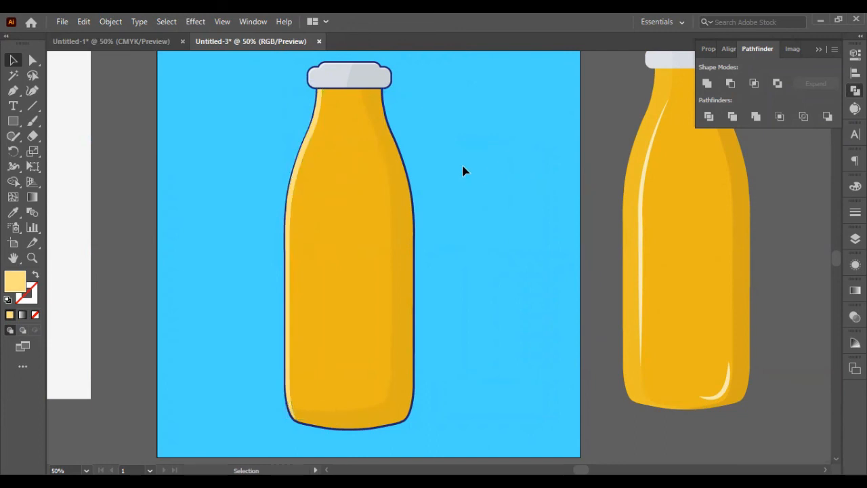
Set the opacity of the light yellow strip on the bottle body's inner edge to 50% and deselect it.
{"action": "scroll", "coordinate": [463, 171], "scroll_direction": "down", "scroll_amount": 1}
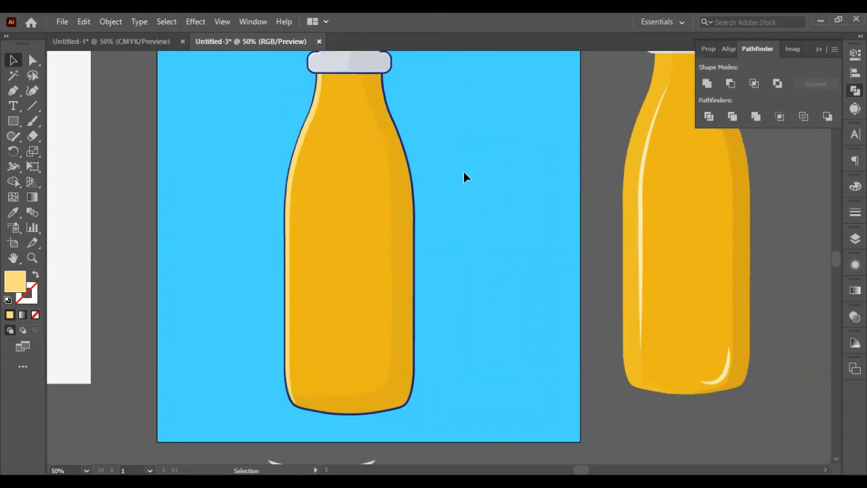
{"action": "left_click", "coordinate": [311, 121]}
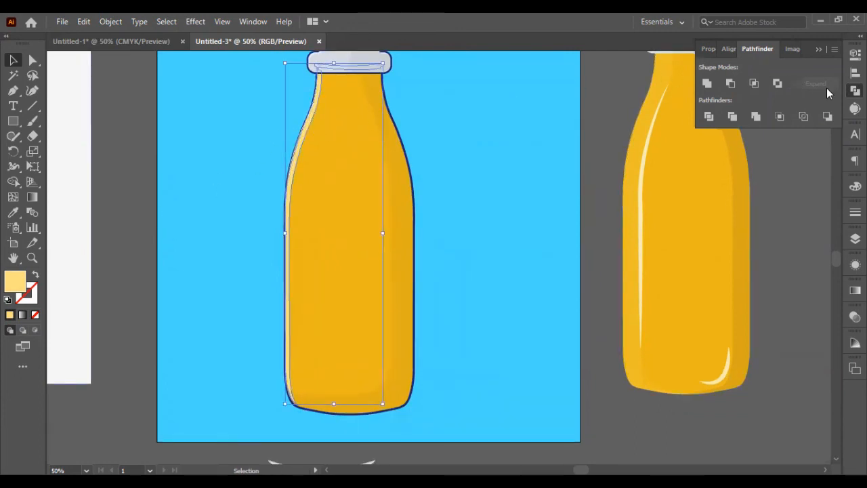
{"action": "left_click", "coordinate": [708, 48]}
{"action": "left_click", "coordinate": [748, 224]}
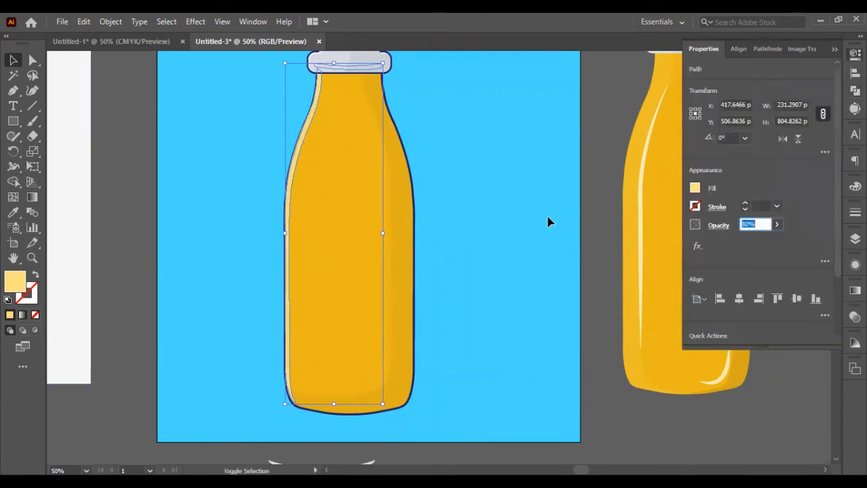
{"action": "type", "text": "50"}
{"action": "key", "text": "Return"}
{"action": "left_click", "coordinate": [519, 205]}
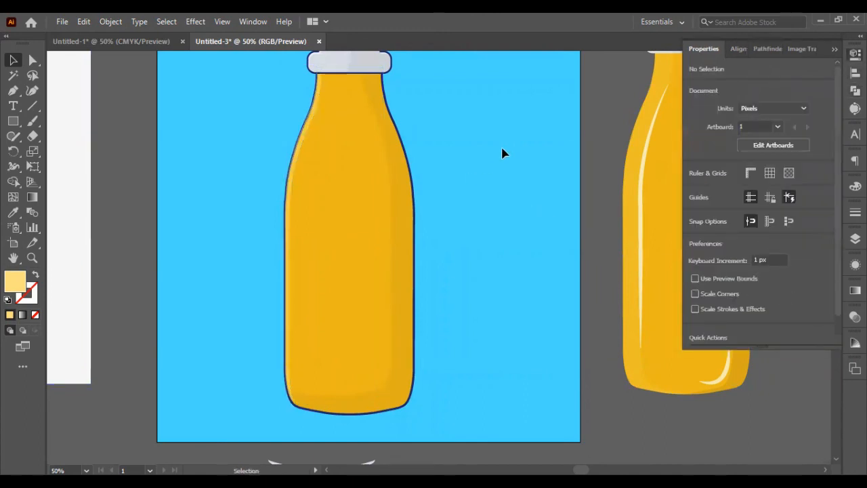
Nudge the light yellow strip about 3 px right so it sits inside the navy body outline.
{"action": "scroll", "coordinate": [501, 151], "scroll_direction": "up", "scroll_amount": 1}
{"action": "scroll", "coordinate": [474, 144], "scroll_direction": "down", "scroll_amount": 2}
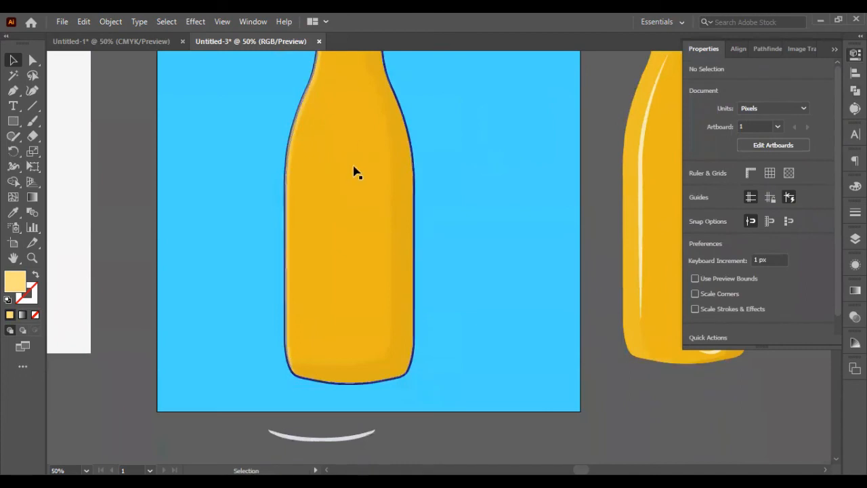
{"action": "left_click", "coordinate": [290, 246]}
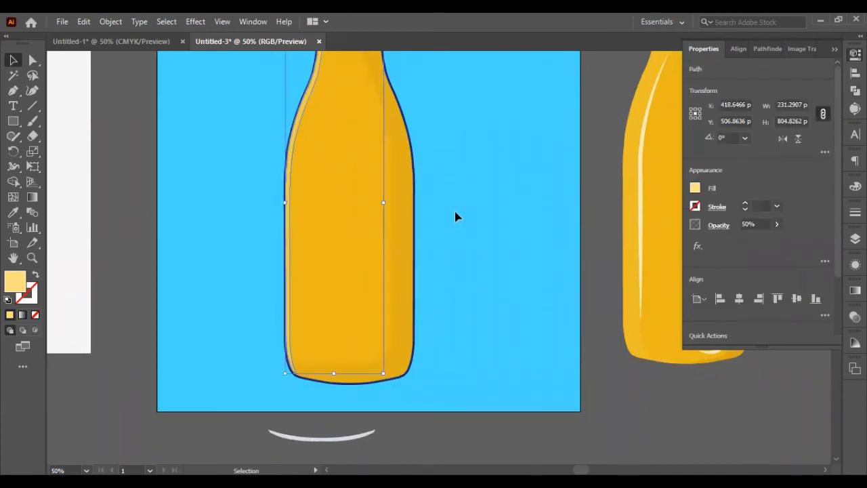
{"action": "left_click", "coordinate": [455, 216]}
{"action": "scroll", "coordinate": [201, 163], "scroll_direction": "up", "scroll_amount": 1}
{"action": "scroll", "coordinate": [530, 164], "scroll_direction": "up", "scroll_amount": 2}
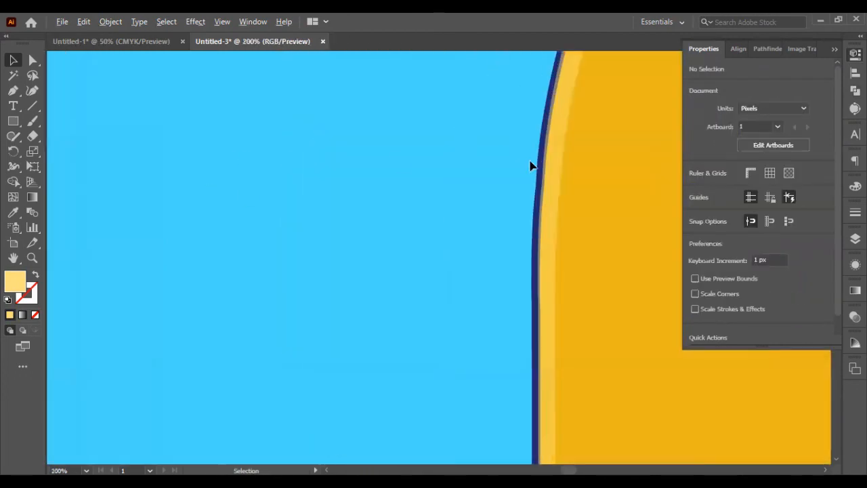
{"action": "left_click", "coordinate": [546, 199]}
{"action": "scroll", "coordinate": [489, 192], "scroll_direction": "up", "scroll_amount": 6}
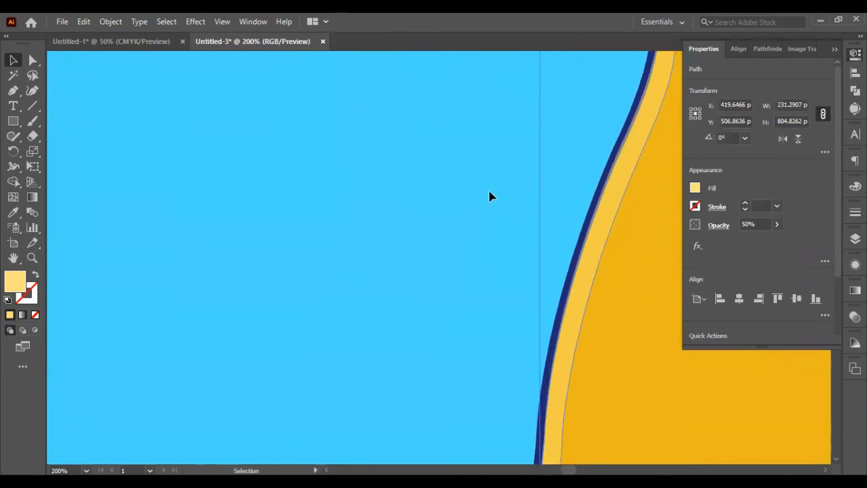
{"action": "key", "text": "Right"}
{"action": "scroll", "coordinate": [552, 156], "scroll_direction": "up", "scroll_amount": 3}
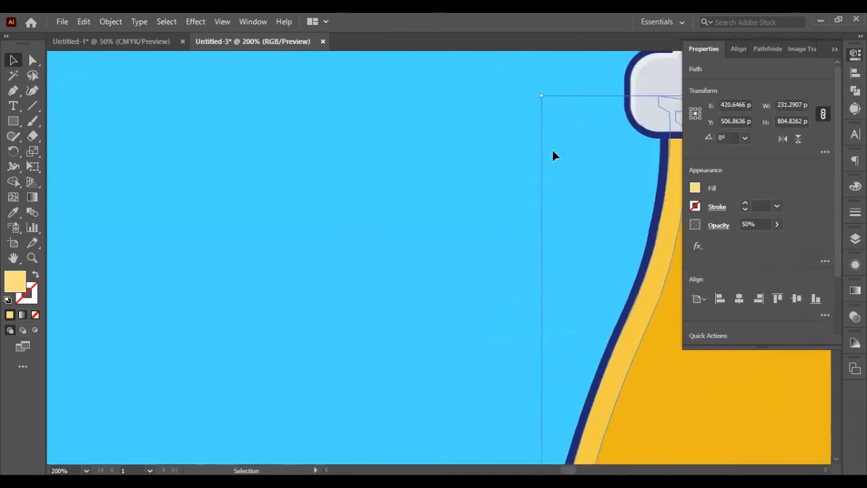
Try the light yellow strip 1 px lower and 1 px further left, and move it back.
{"action": "key", "text": "Down"}
{"action": "key", "text": "Left"}
{"action": "scroll", "coordinate": [552, 156], "scroll_direction": "down", "scroll_amount": 3}
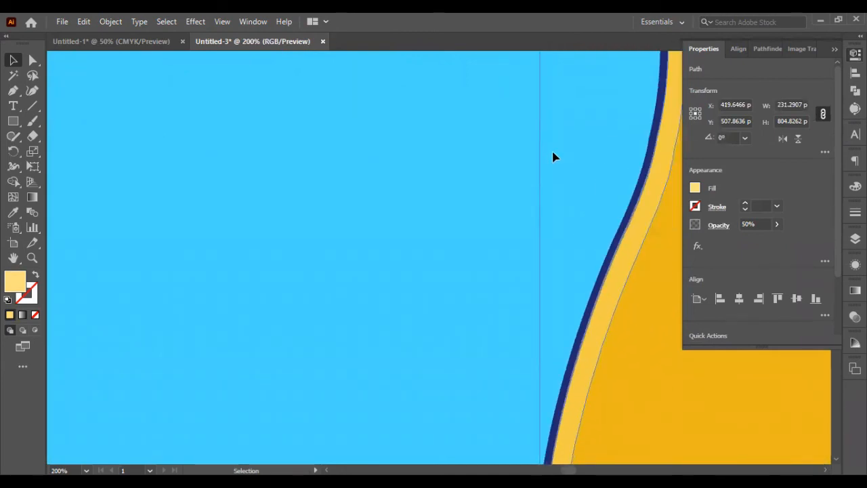
{"action": "key", "text": "Right"}
{"action": "key", "text": "Up"}
{"action": "scroll", "coordinate": [554, 158], "scroll_direction": "up", "scroll_amount": 3}
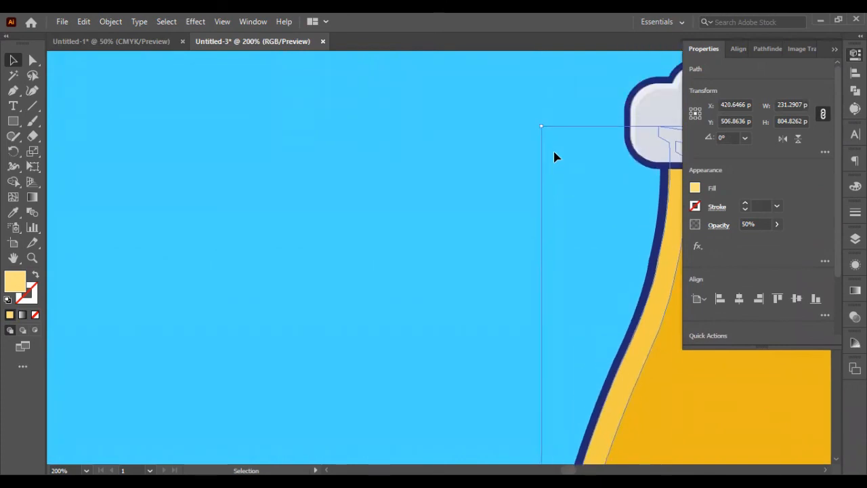
{"action": "key", "text": "Up"}
Nudge the light yellow strip about 4 px down to follow the neck's edge below the cap, and deselect it.
{"action": "scroll", "coordinate": [554, 153], "scroll_direction": "right", "scroll_amount": 3}
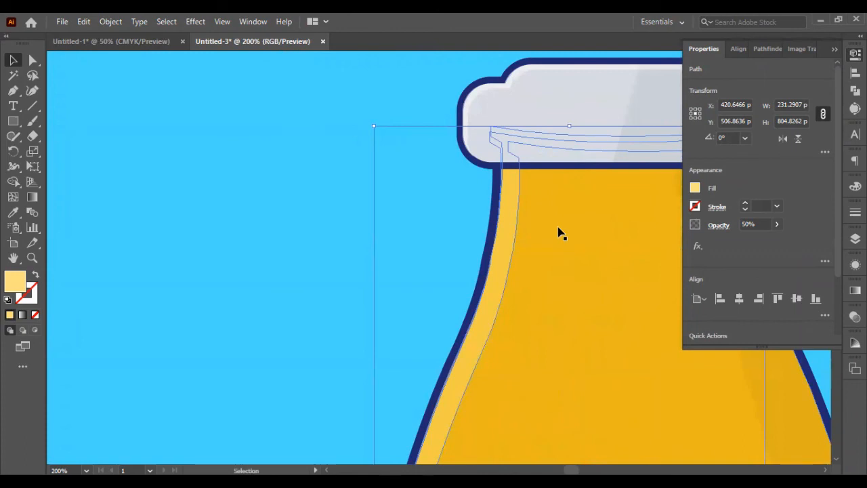
{"action": "key", "text": "Down"}
{"action": "key", "text": "Down"}
{"action": "key", "text": "Down"}
{"action": "key", "text": "Down"}
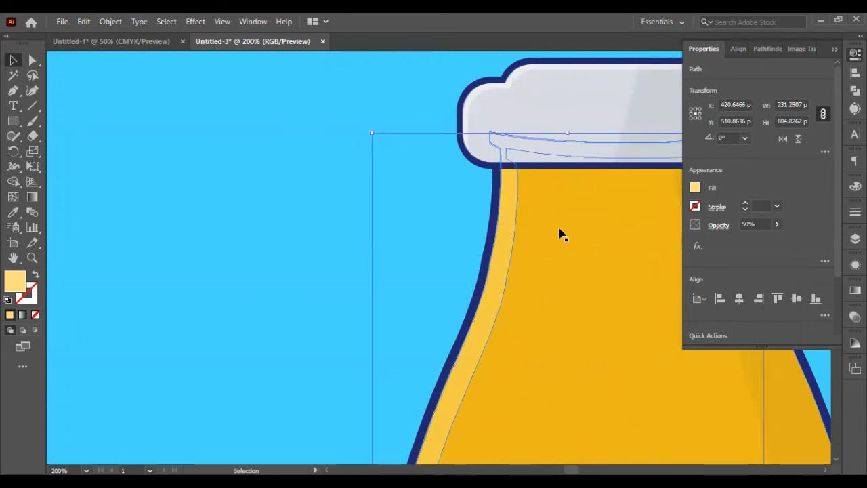
{"action": "scroll", "coordinate": [250, 230], "scroll_direction": "down", "scroll_amount": 1}
{"action": "left_click", "coordinate": [265, 228]}
{"action": "scroll", "coordinate": [421, 211], "scroll_direction": "down", "scroll_amount": 1}
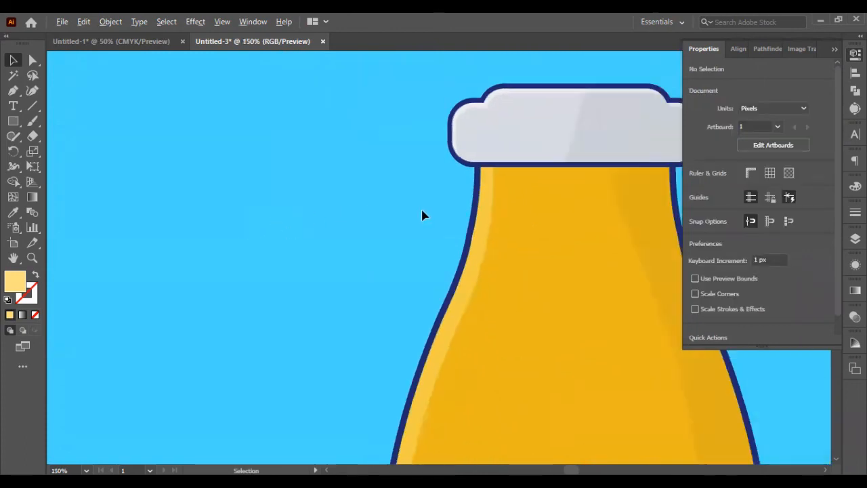
{"action": "scroll", "coordinate": [421, 215], "scroll_direction": "down", "scroll_amount": 3}
{"action": "scroll", "coordinate": [484, 339], "scroll_direction": "down", "scroll_amount": 2}
{"action": "scroll", "coordinate": [572, 361], "scroll_direction": "down", "scroll_amount": 1}
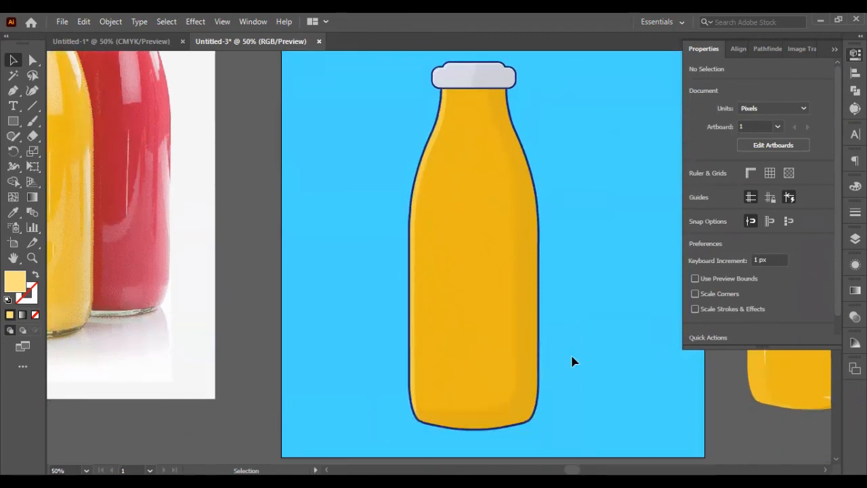
Try to bring the navy body outline and the cap's shading to the front, unite them and shift the result left.
{"action": "scroll", "coordinate": [565, 360], "scroll_direction": "down", "scroll_amount": 1}
{"action": "scroll", "coordinate": [535, 271], "scroll_direction": "up", "scroll_amount": 2}
{"action": "left_click", "coordinate": [513, 175]}
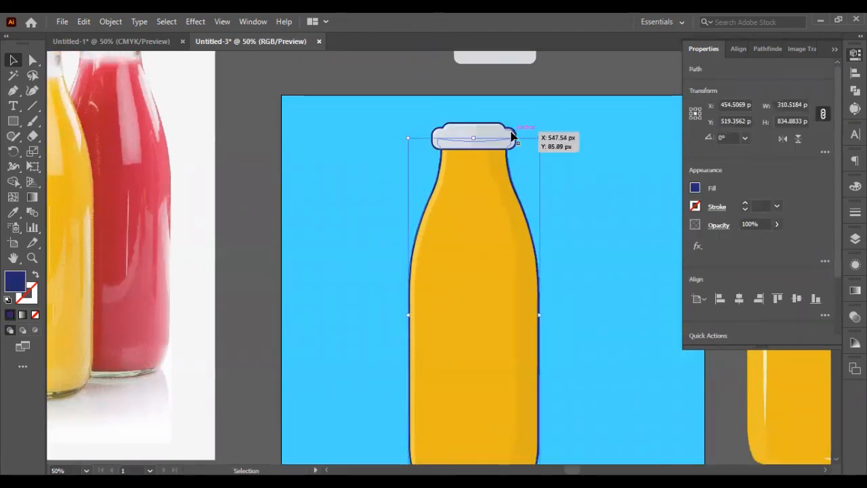
{"action": "left_click", "coordinate": [516, 139], "text": "shift"}
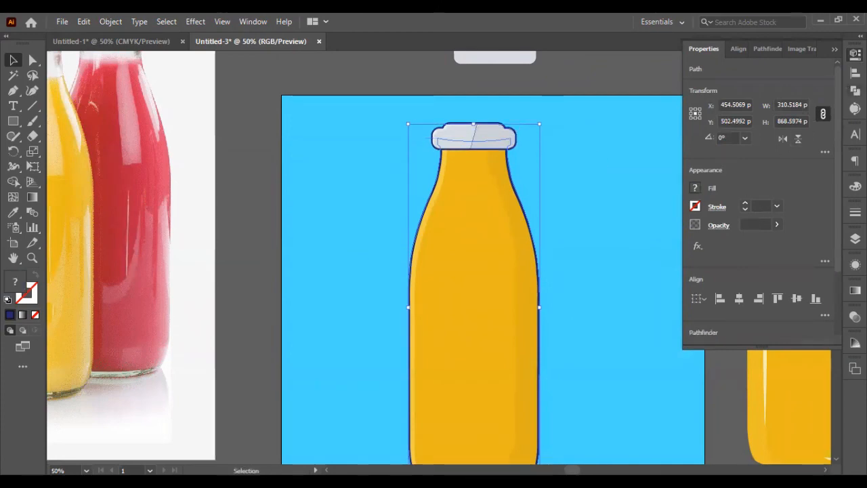
{"action": "key", "text": "ctrl+shift+]"}
{"action": "scroll", "coordinate": [826, 119], "scroll_direction": "up", "scroll_amount": 1}
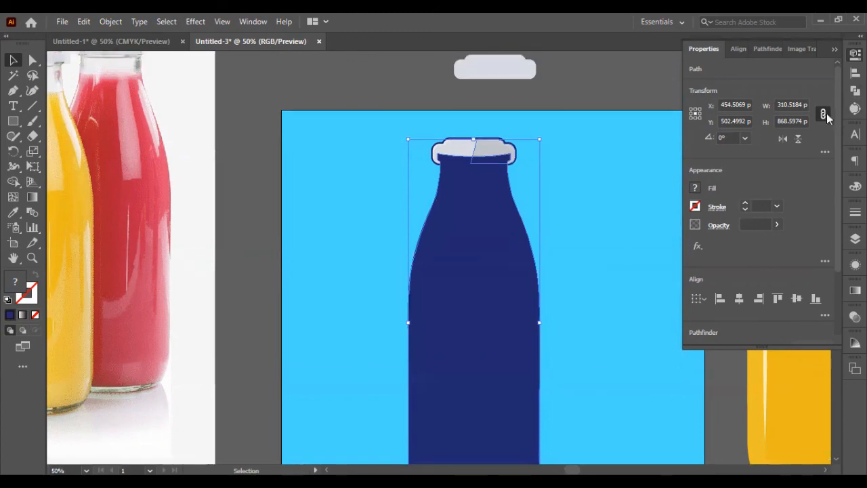
{"action": "left_click", "coordinate": [767, 49]}
{"action": "left_click", "coordinate": [707, 84]}
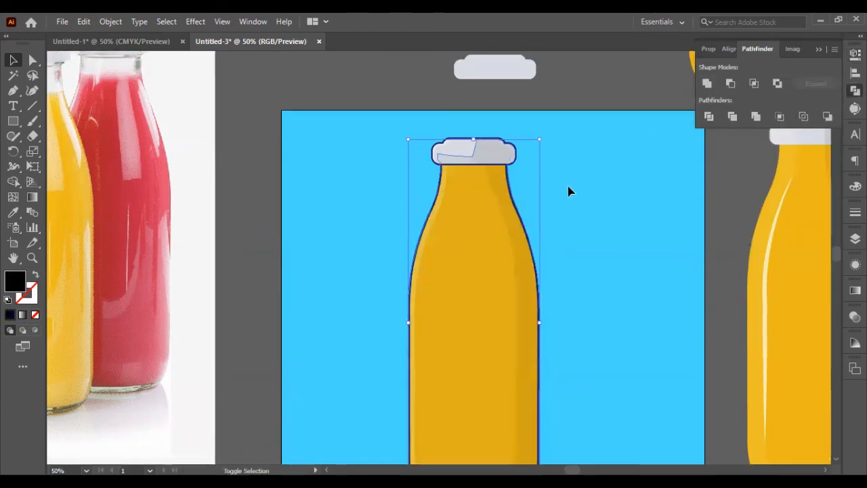
{"action": "key", "text": "shift+Left"}
{"action": "key", "text": "shift+Left"}
{"action": "key", "text": "shift+Left"}
{"action": "key", "text": "shift+Left"}
Undo the shift, the unite, the reordering and the last nudges of the light yellow strip, and deselect it.
{"action": "key", "text": "ctrl+z"}
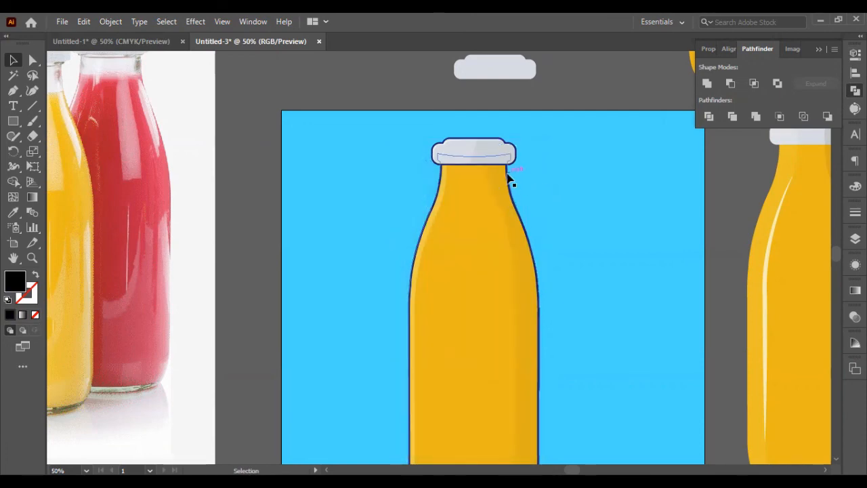
{"action": "key", "text": "ctrl+z"}
{"action": "key", "text": "ctrl+z"}
{"action": "key", "text": "ctrl+z"}
{"action": "key", "text": "ctrl+z"}
{"action": "key", "text": "ctrl+z"}
{"action": "key", "text": "ctrl+z"}
{"action": "key", "text": "ctrl+z"}
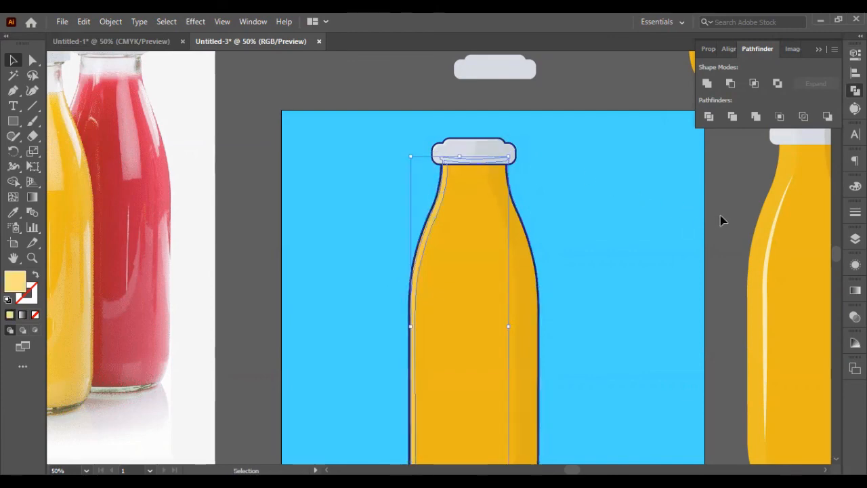
{"action": "key", "text": "ctrl+z"}
{"action": "key", "text": "ctrl+z"}
{"action": "key", "text": "ctrl+z"}
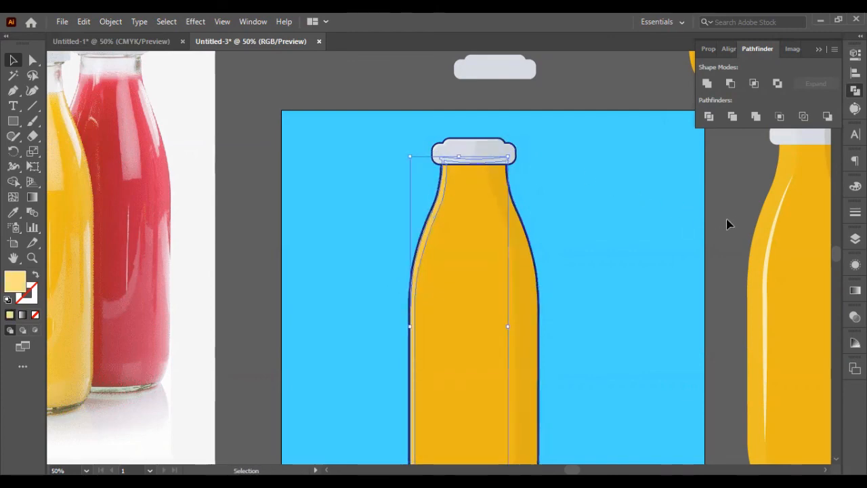
{"action": "left_click", "coordinate": [726, 224]}
Select both the navy outline shape behind the bottle body and the one behind the cap.
{"action": "scroll", "coordinate": [541, 195], "scroll_direction": "up", "scroll_amount": 2}
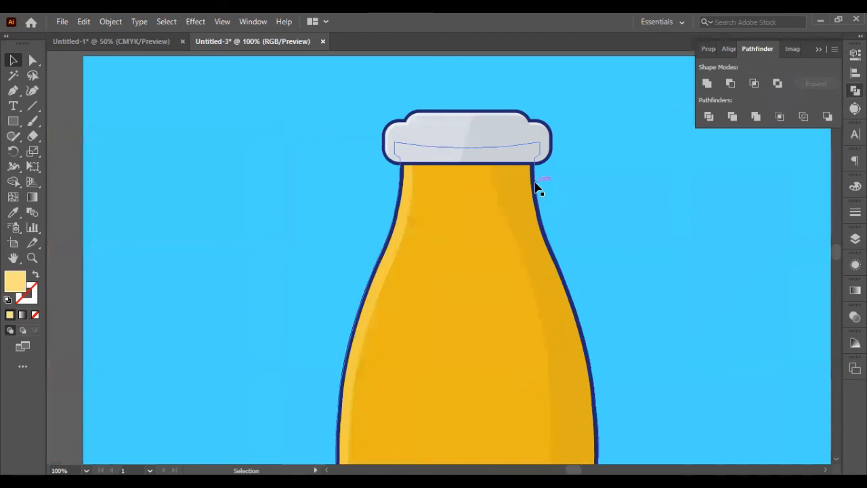
{"action": "left_click", "coordinate": [535, 187]}
{"action": "left_click", "coordinate": [380, 150], "text": "shift"}
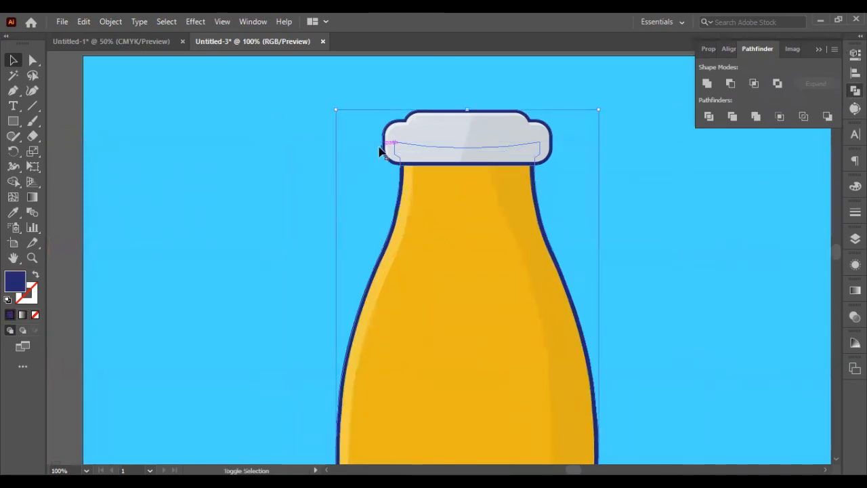
Try to unite the selected body and cap outlines into one shape, and undo it.
{"action": "left_click", "coordinate": [709, 87]}
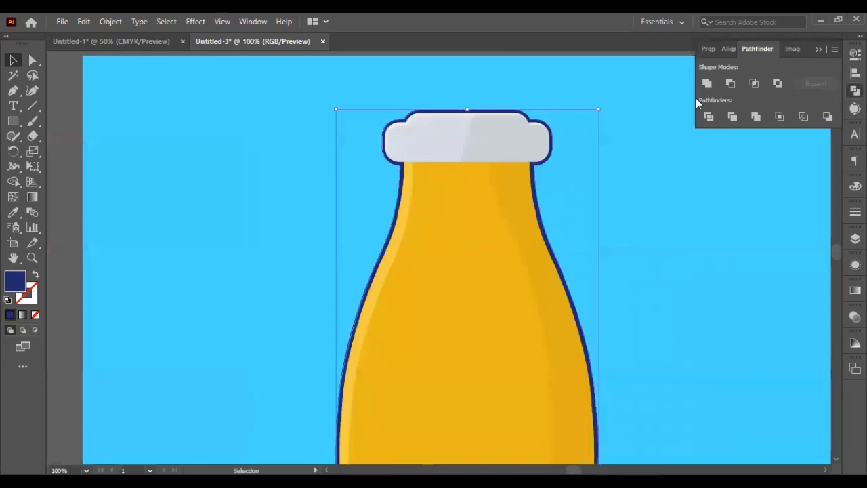
{"action": "scroll", "coordinate": [75, 186], "scroll_direction": "down", "scroll_amount": 4}
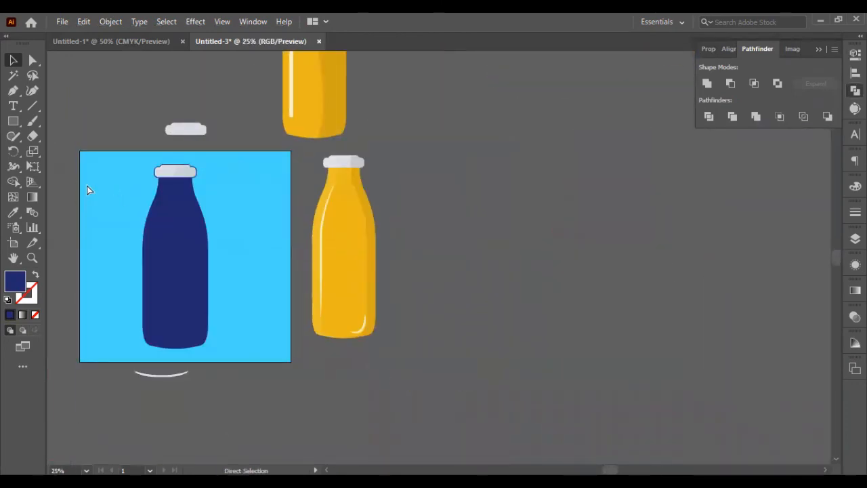
{"action": "key", "text": "ctrl+z"}
Apply Offset Path to the selected navy body and cap outlines to make the border thicker, and deselect them.
{"action": "scroll", "coordinate": [133, 188], "scroll_direction": "up", "scroll_amount": 5}
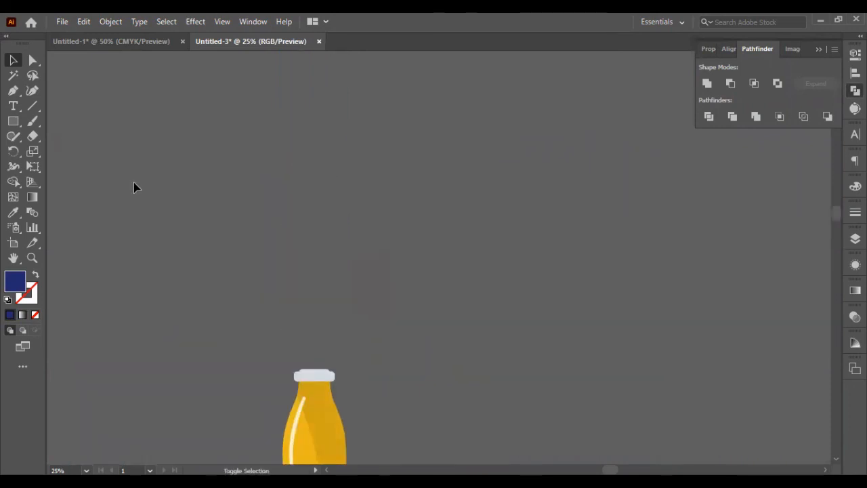
{"action": "scroll", "coordinate": [161, 255], "scroll_direction": "down", "scroll_amount": 10}
{"action": "scroll", "coordinate": [183, 219], "scroll_direction": "left", "scroll_amount": 3}
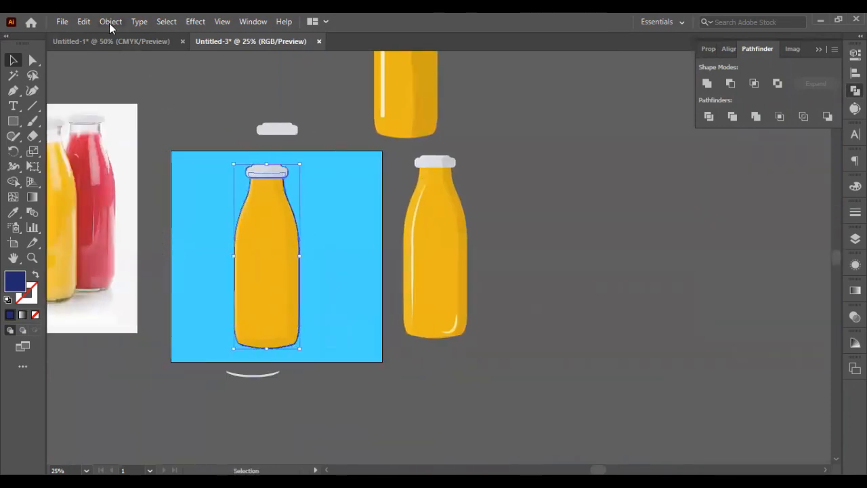
{"action": "left_click", "coordinate": [109, 23]}
{"action": "mouse_move", "coordinate": [213, 320]}
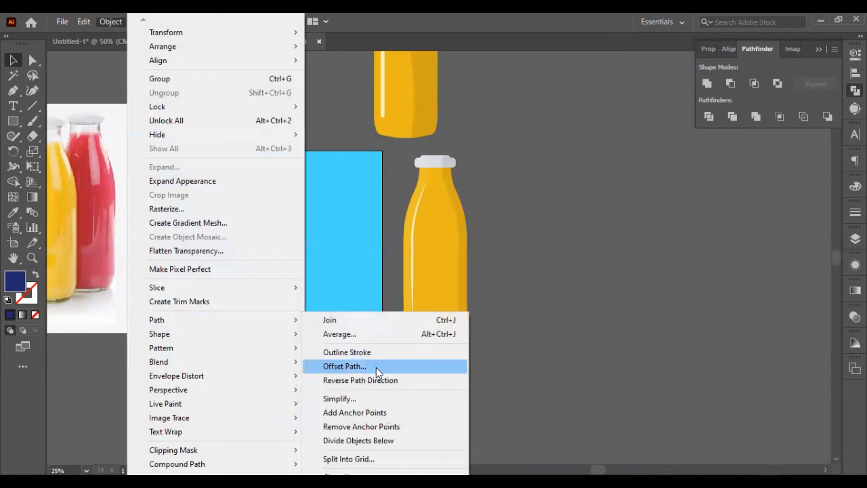
{"action": "left_click", "coordinate": [376, 367]}
{"action": "left_click", "coordinate": [627, 282]}
{"action": "scroll", "coordinate": [219, 167], "scroll_direction": "up", "scroll_amount": 2}
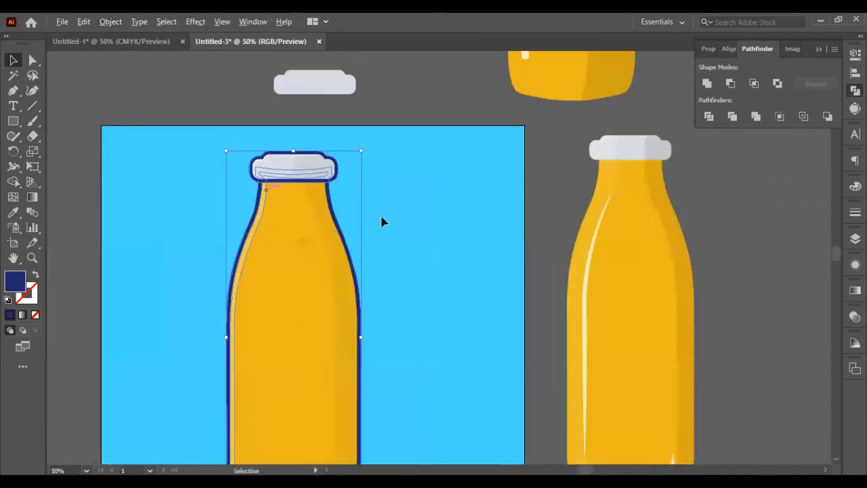
{"action": "left_click", "coordinate": [532, 254]}
Copy the long curved highlight from the spare bottle beside the artboard onto the outlined bottle's body, and deselect it.
{"action": "scroll", "coordinate": [237, 216], "scroll_direction": "down", "scroll_amount": 1}
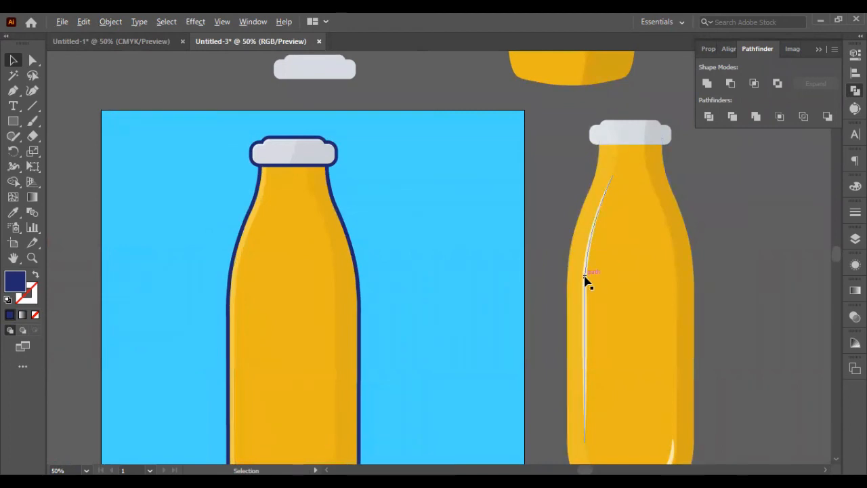
{"action": "mouse_move", "coordinate": [587, 281]}
{"action": "left_mouse_down"}
{"action": "mouse_move", "coordinate": [451, 269]}
{"action": "mouse_move", "coordinate": [256, 281]}
{"action": "left_mouse_up"}
{"action": "left_click", "coordinate": [521, 220]}
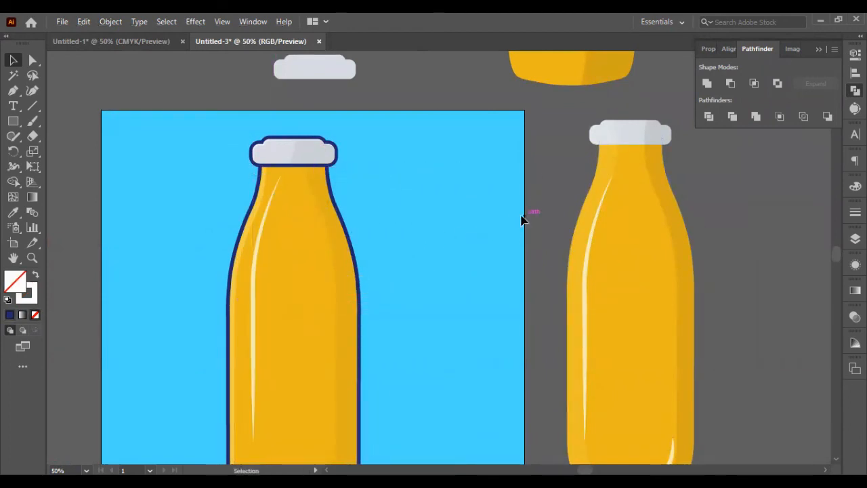
Delete the curved upper part of the copied highlight on the outlined bottle, keeping only its straight vertical part.
{"action": "scroll", "coordinate": [511, 222], "scroll_direction": "down", "scroll_amount": 3}
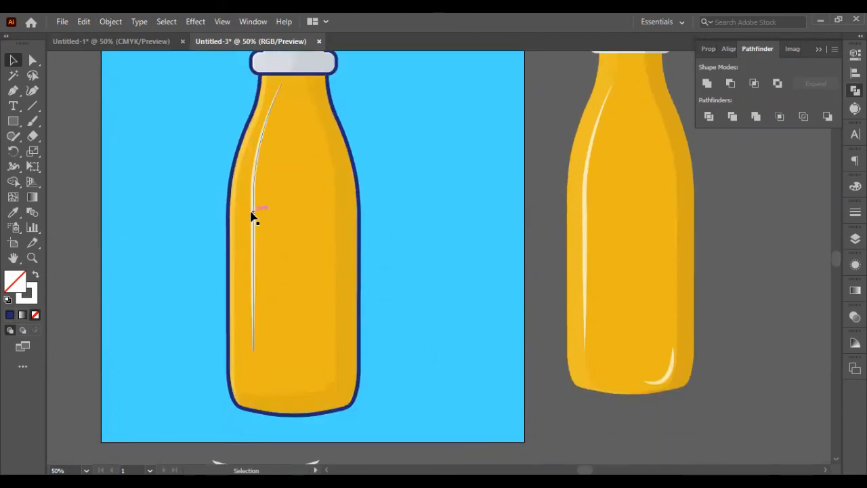
{"action": "left_click", "coordinate": [269, 130]}
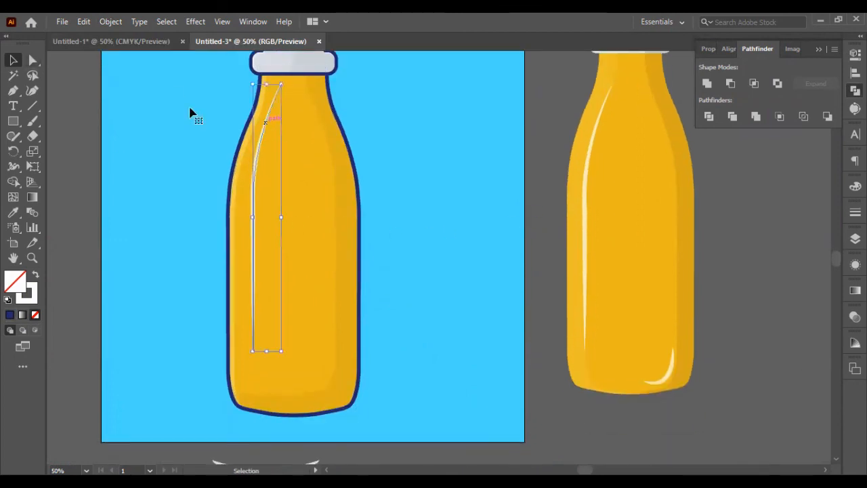
{"action": "left_click", "coordinate": [32, 60]}
{"action": "mouse_move", "coordinate": [354, 84]}
{"action": "left_mouse_down"}
{"action": "mouse_move", "coordinate": [281, 87]}
{"action": "mouse_move", "coordinate": [244, 109]}
{"action": "left_mouse_up"}
{"action": "key", "text": "Delete"}
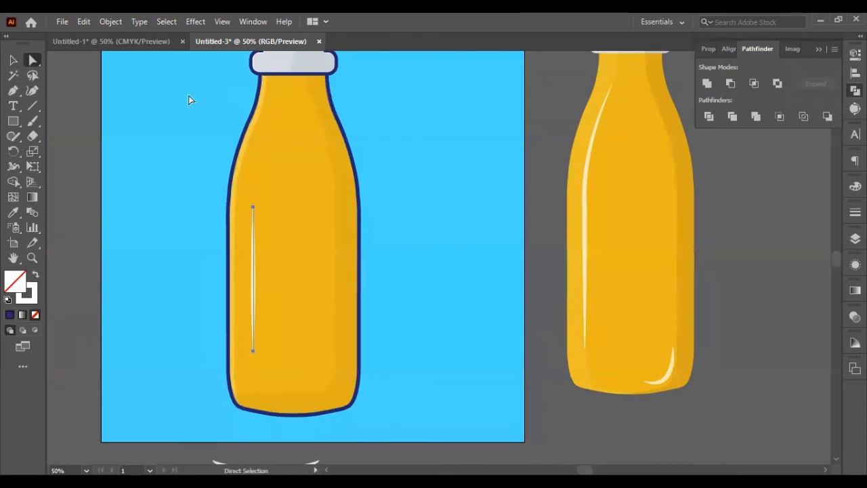
Move the straight vertical highlight lower on the outlined bottle's body, slightly inward from its left edge, and deselect it.
{"action": "left_click", "coordinate": [13, 60]}
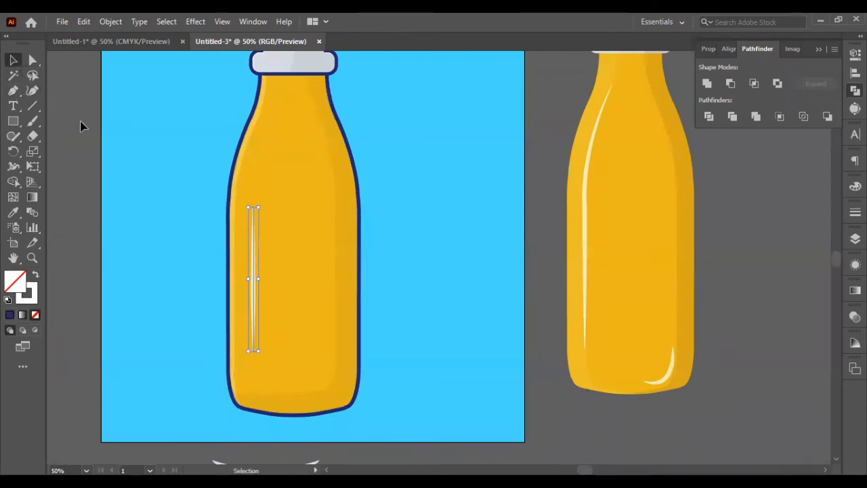
{"action": "left_click", "coordinate": [256, 277]}
{"action": "key", "text": "shift+Left"}
{"action": "key", "text": "shift+Left"}
{"action": "key", "text": "shift+Down"}
{"action": "key", "text": "shift+Down"}
{"action": "key", "text": "shift+Down"}
{"action": "key", "text": "shift+Down"}
{"action": "key", "text": "shift+Down"}
{"action": "key", "text": "shift+Down"}
{"action": "key", "text": "shift+Down"}
{"action": "key", "text": "shift+Down"}
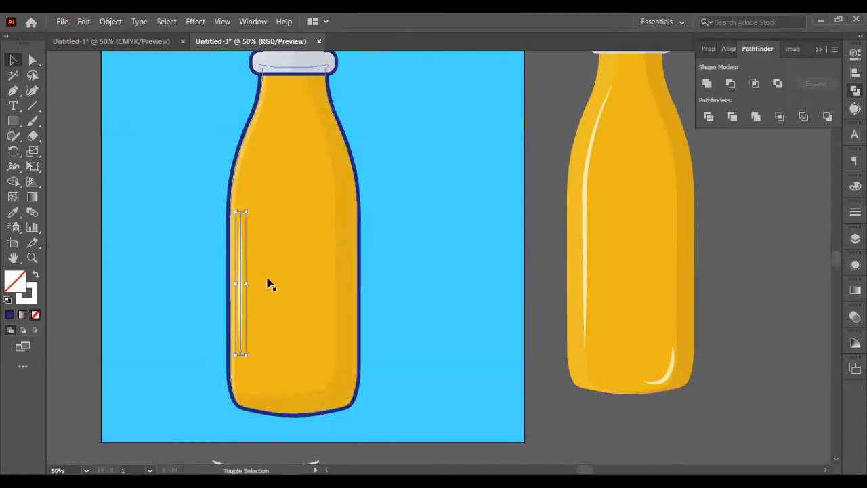
{"action": "key", "text": "shift+Left"}
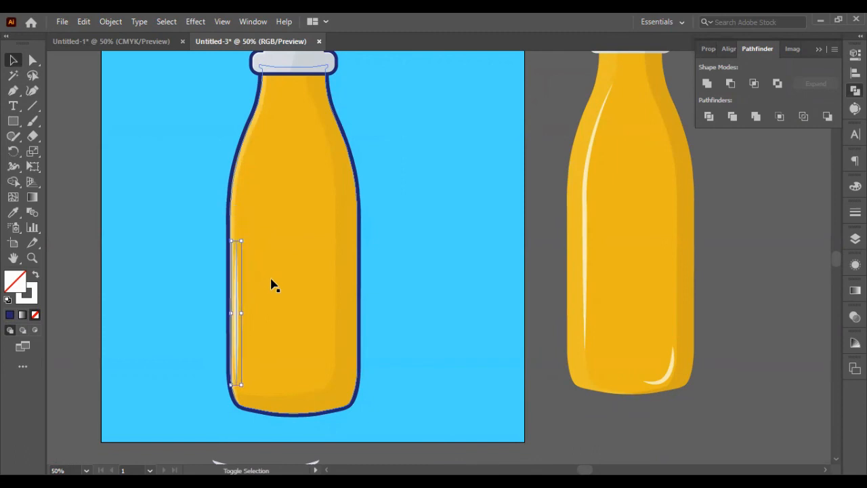
{"action": "key", "text": "Left"}
{"action": "key", "text": "Left"}
{"action": "key", "text": "shift+Down"}
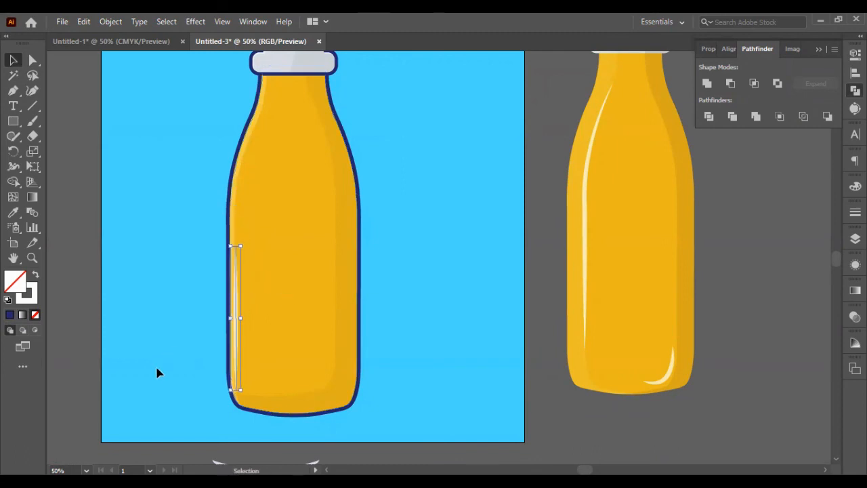
{"action": "left_click", "coordinate": [89, 333]}
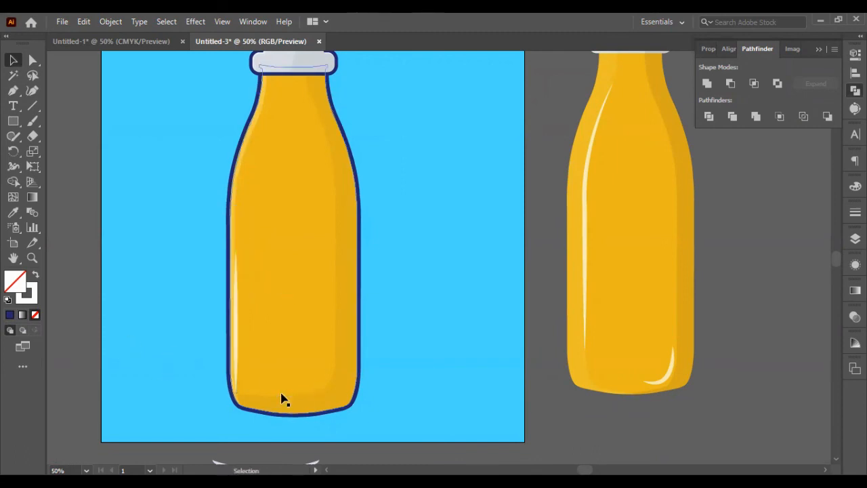
{"action": "left_click", "coordinate": [236, 378]}
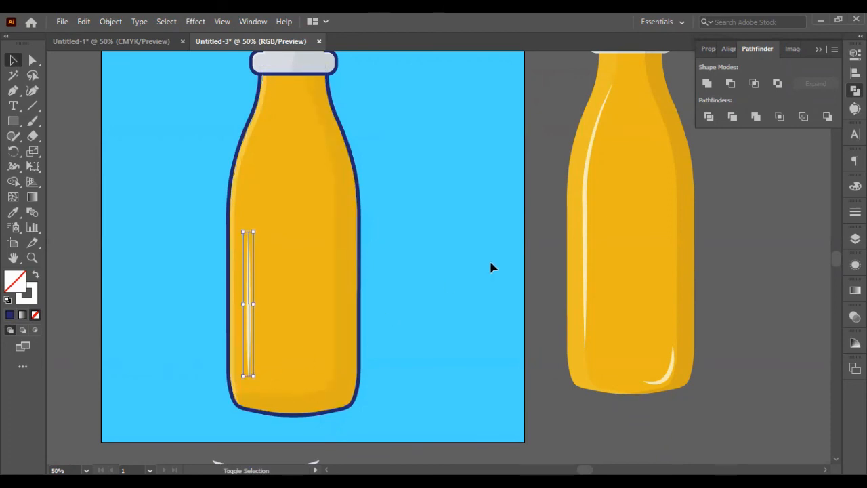
{"action": "left_click", "coordinate": [531, 249]}
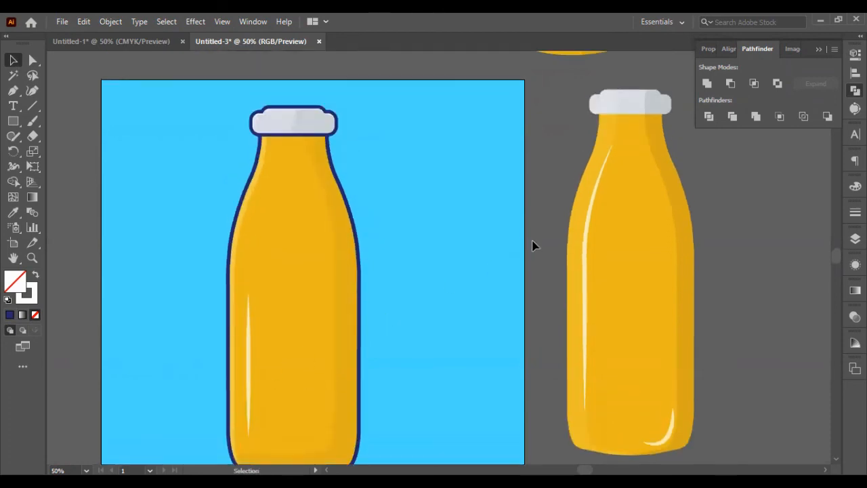
{"action": "scroll", "coordinate": [472, 205], "scroll_direction": "down", "scroll_amount": 1}
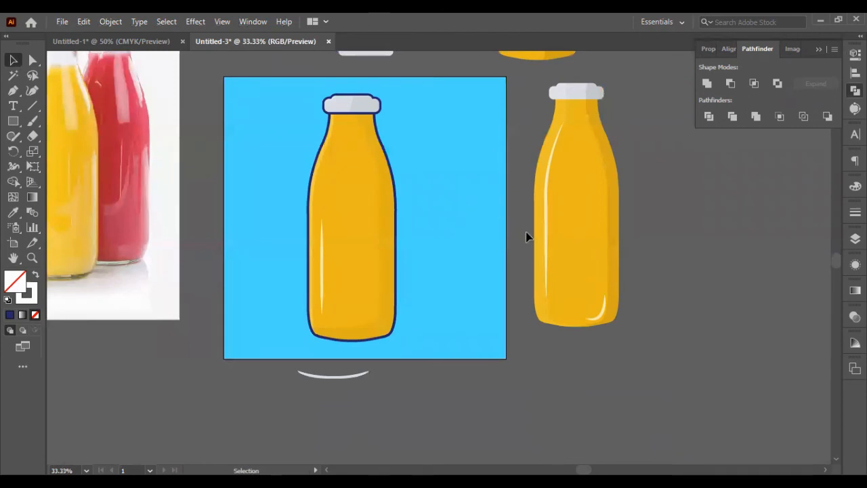
{"action": "scroll", "coordinate": [408, 214], "scroll_direction": "up", "scroll_amount": 1}
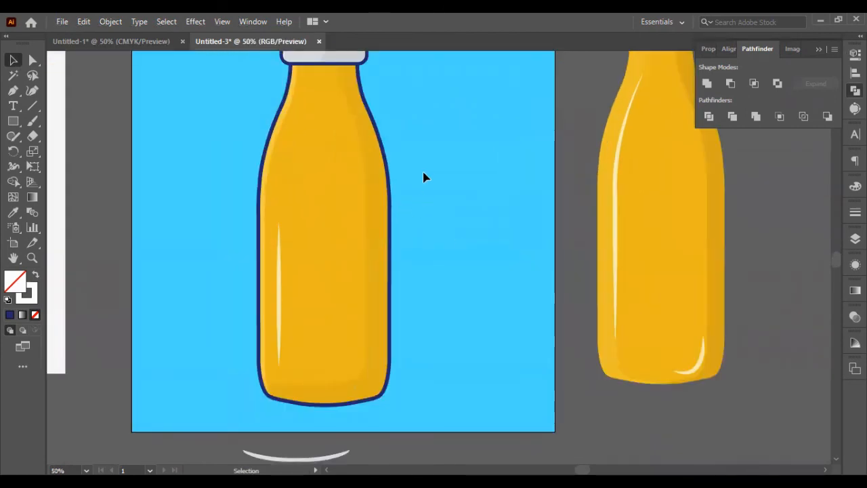
{"action": "scroll", "coordinate": [431, 176], "scroll_direction": "up", "scroll_amount": 2}
{"action": "scroll", "coordinate": [255, 78], "scroll_direction": "up", "scroll_amount": 4}
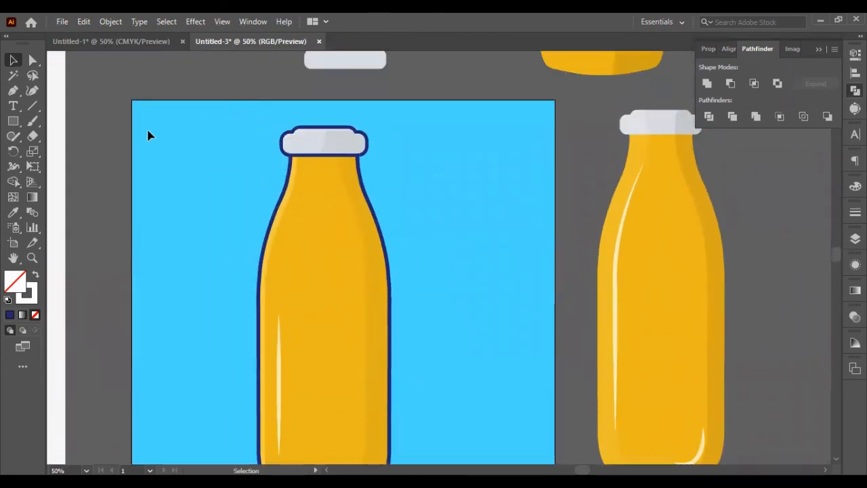
{"action": "scroll", "coordinate": [461, 141], "scroll_direction": "down", "scroll_amount": 1}
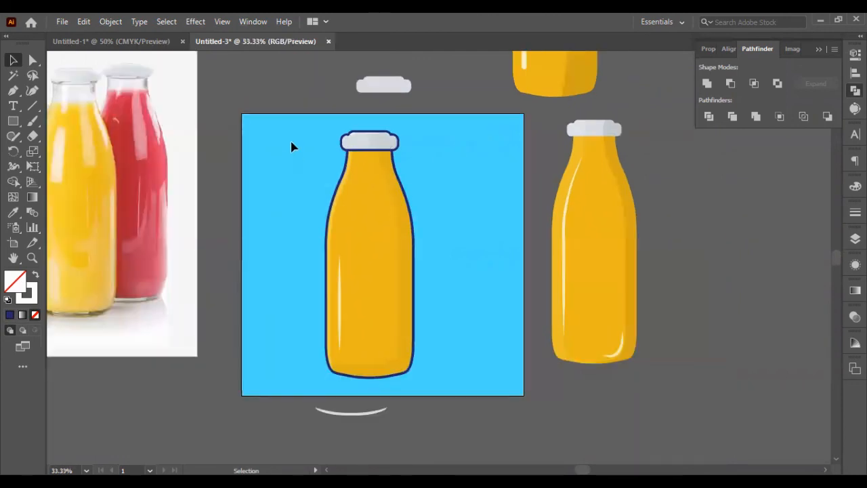